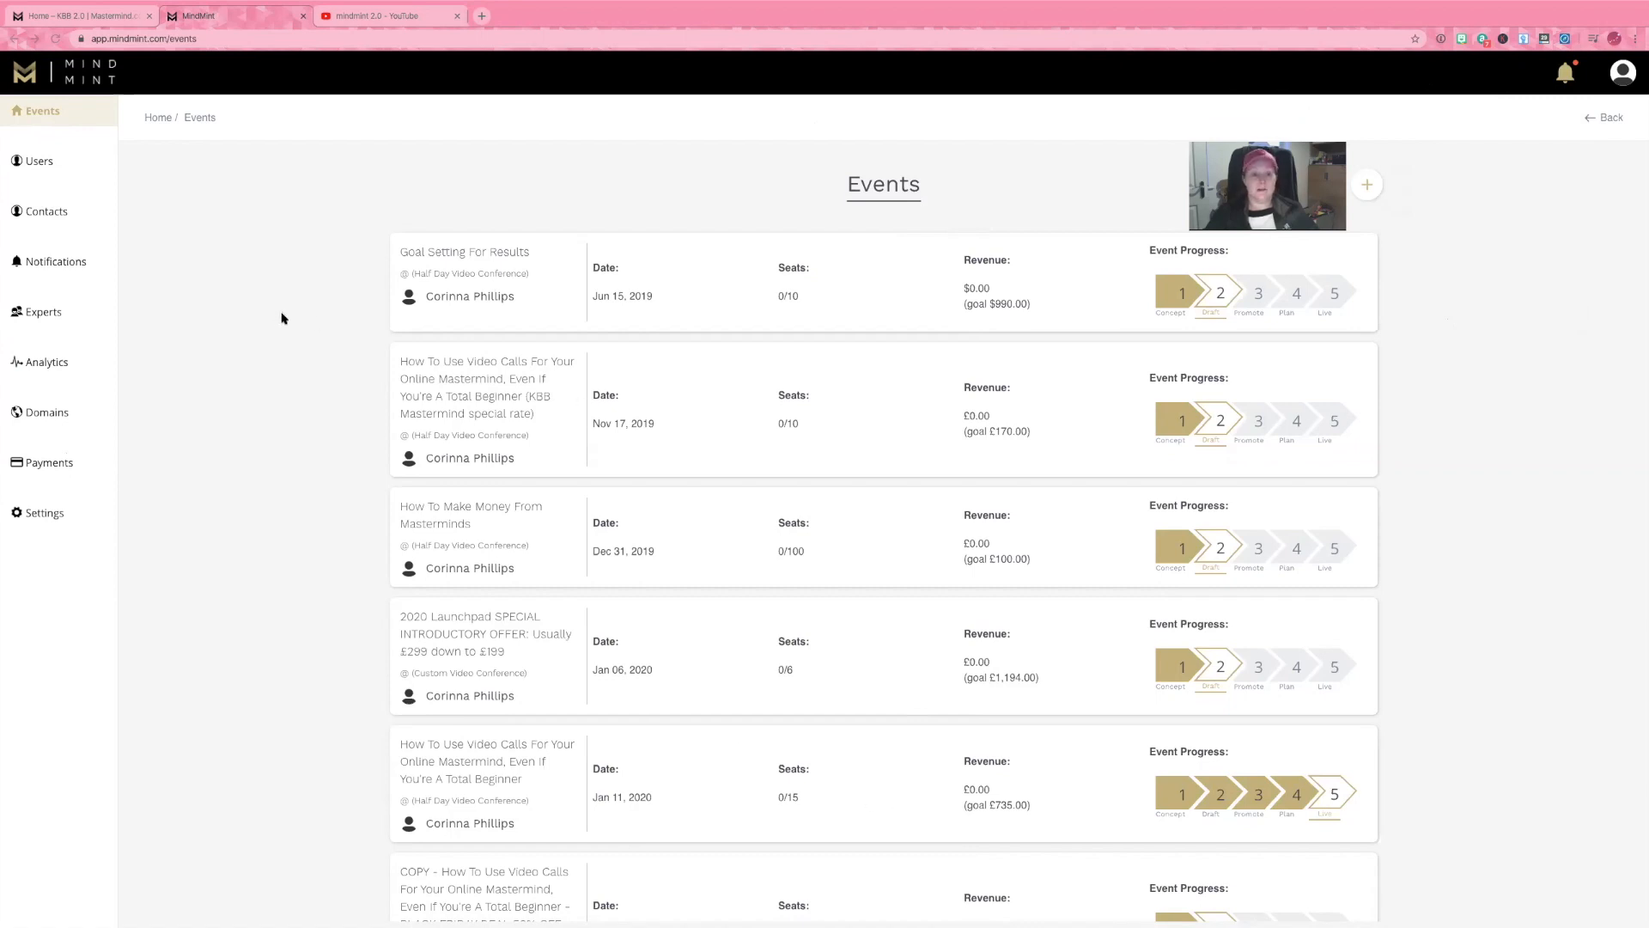
Look through the full event list and the Users, Contacts, Notifications and Experts pages.
{"action": "scroll", "coordinate": [379, 461], "scroll_direction": "down", "scroll_amount": 4}
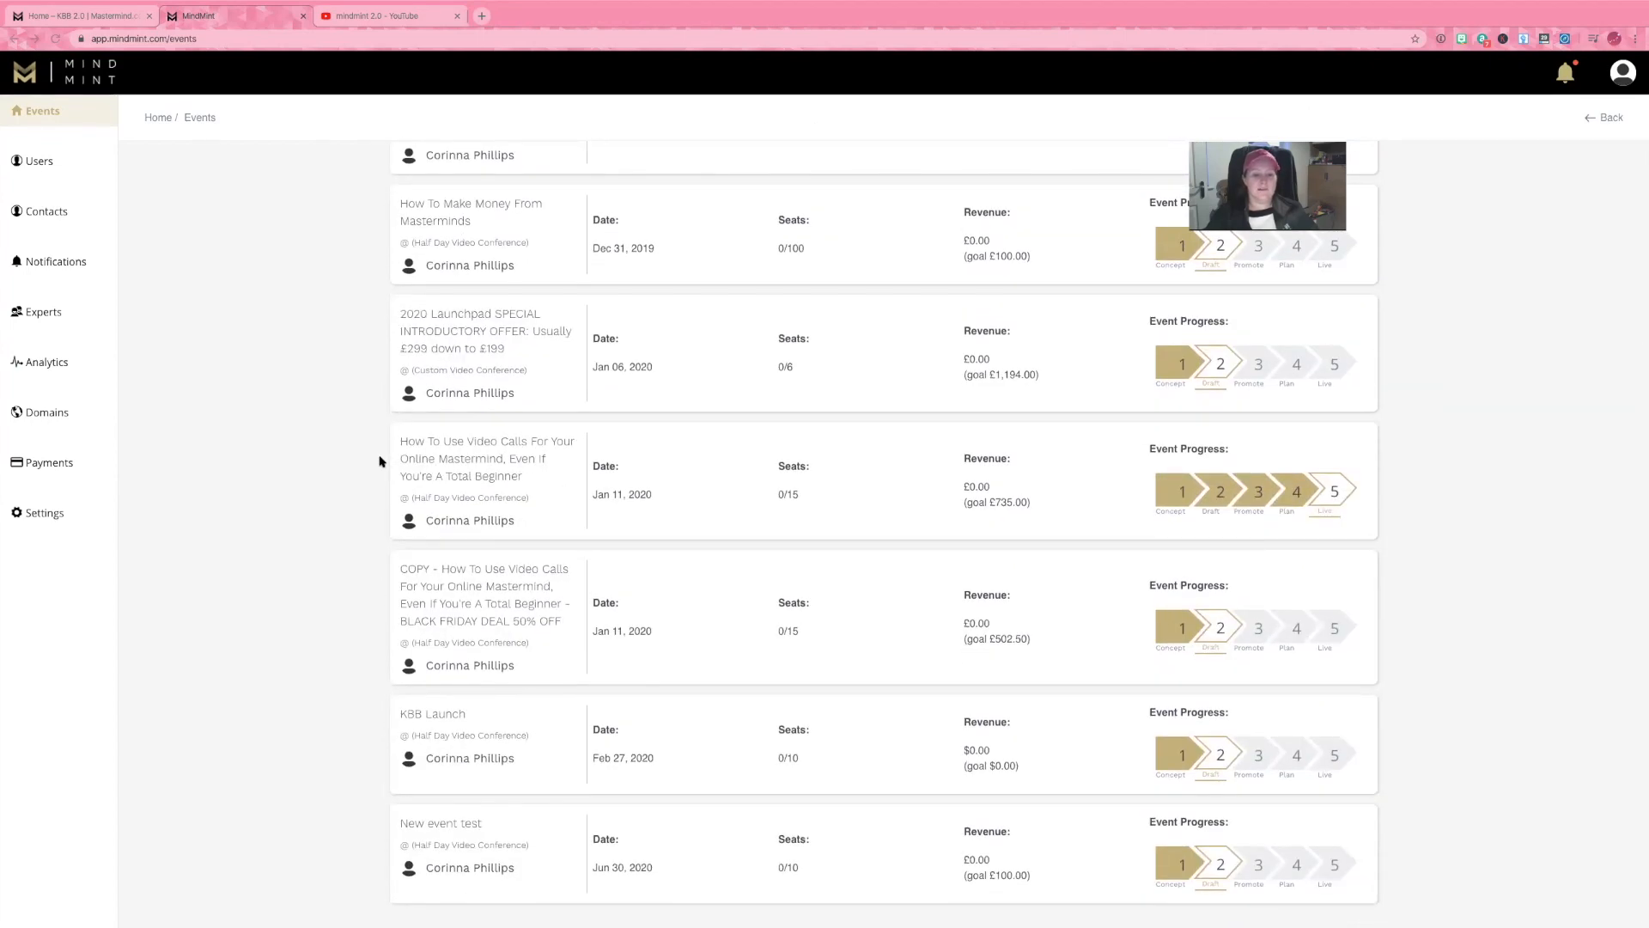
{"action": "scroll", "coordinate": [379, 462], "scroll_direction": "up", "scroll_amount": 4}
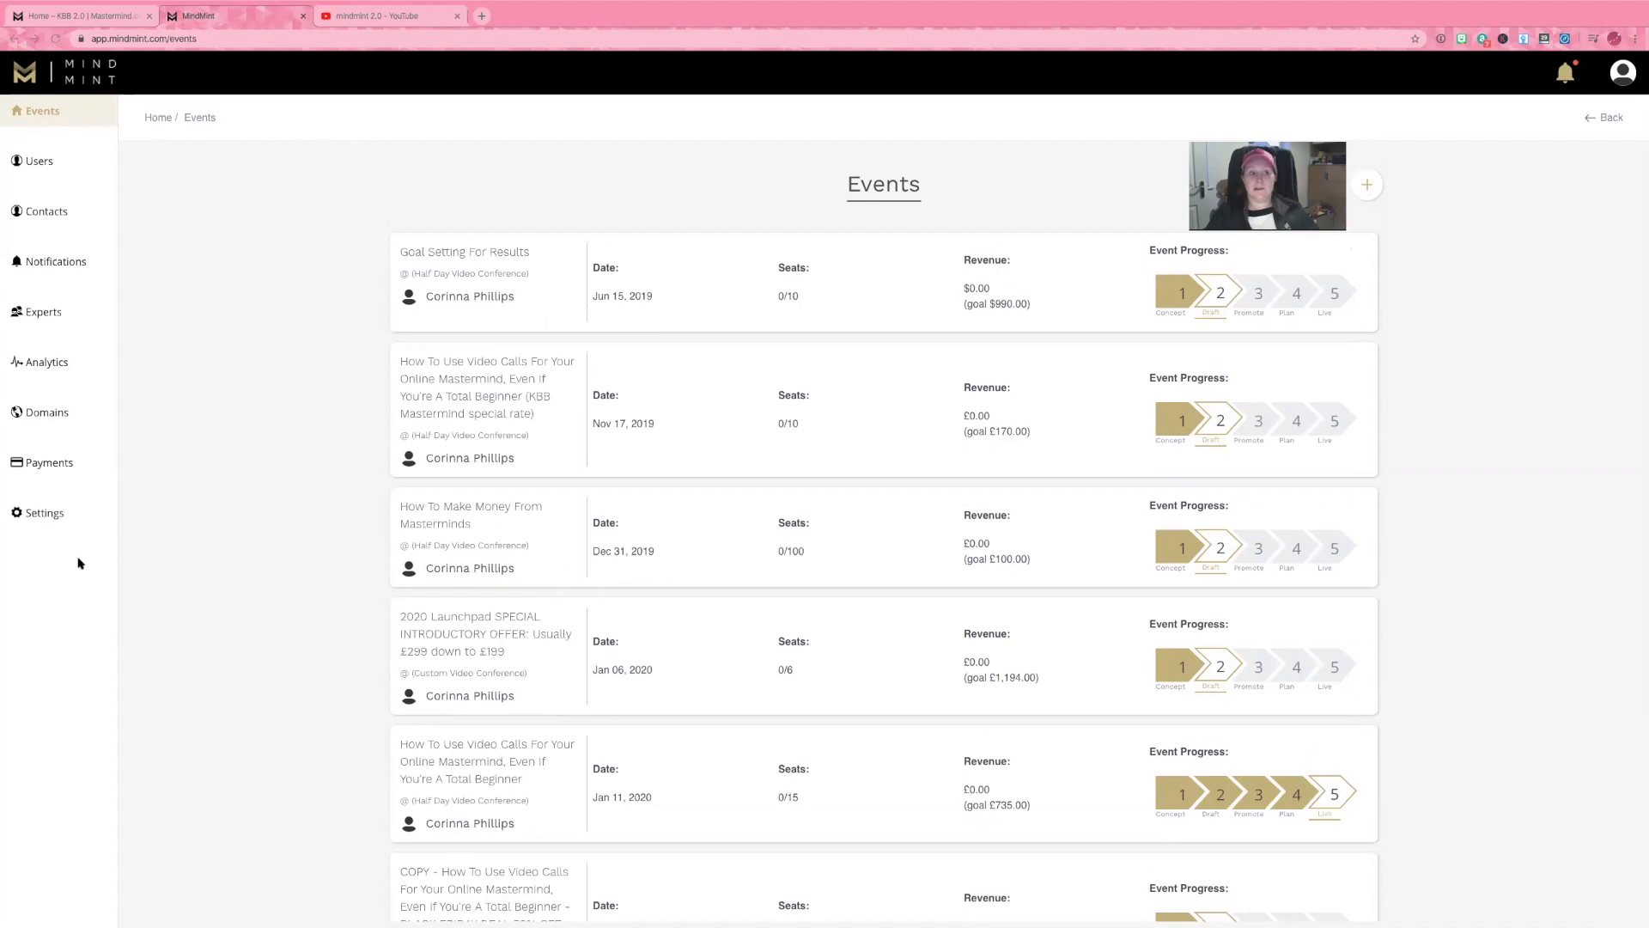
{"action": "left_click", "coordinate": [32, 167]}
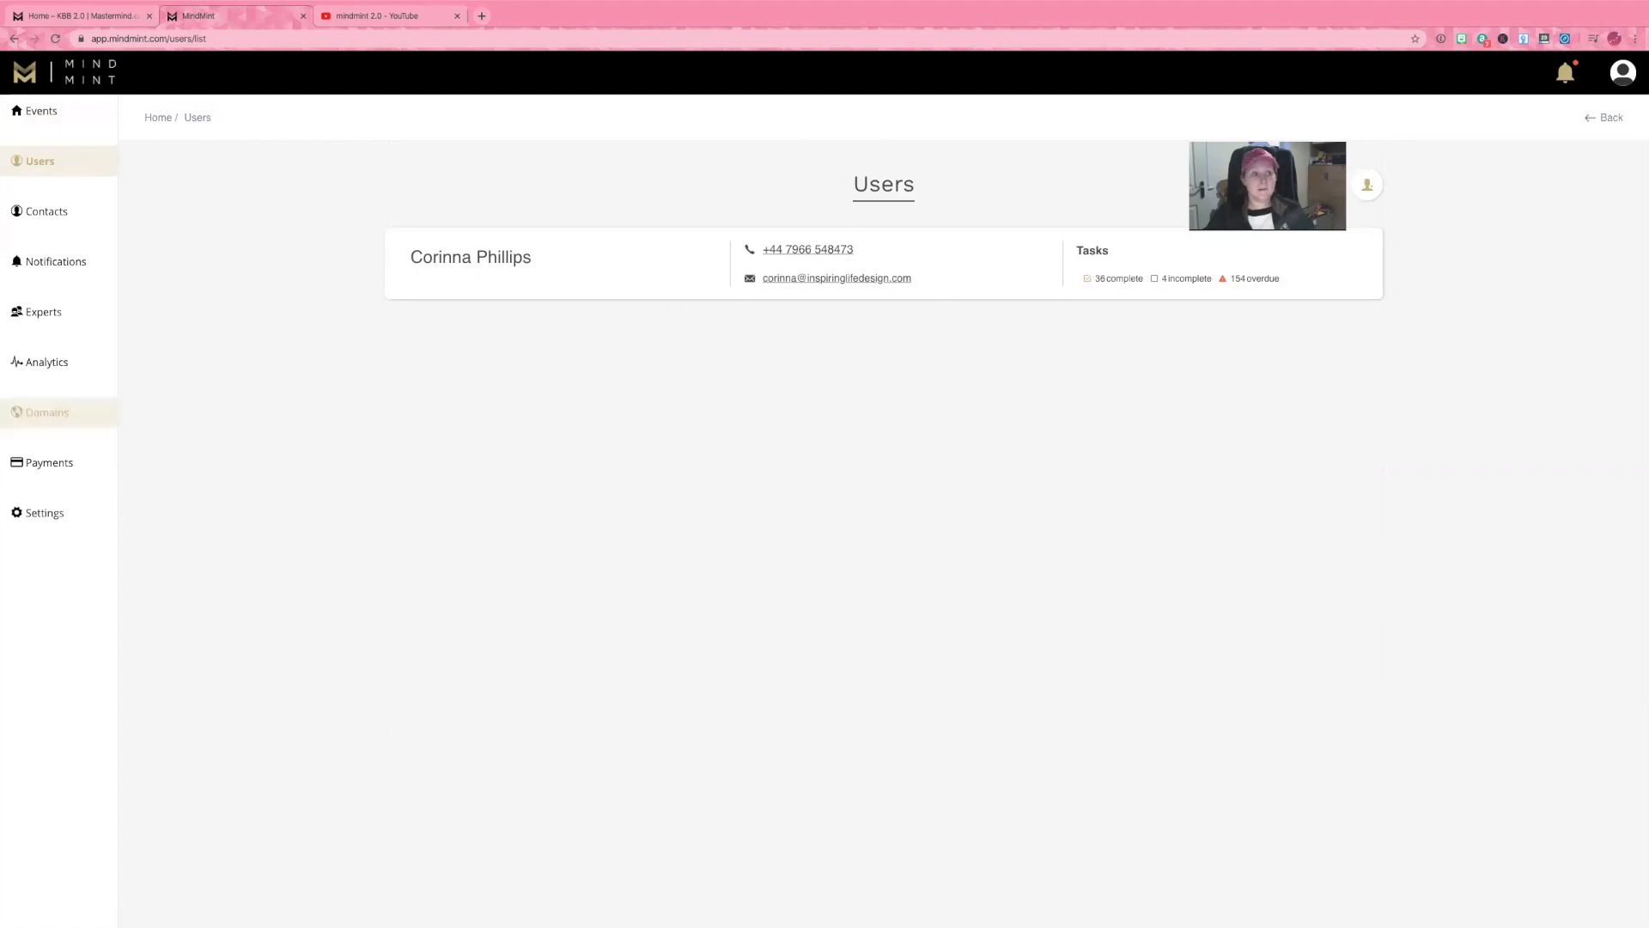
{"action": "left_click", "coordinate": [55, 210]}
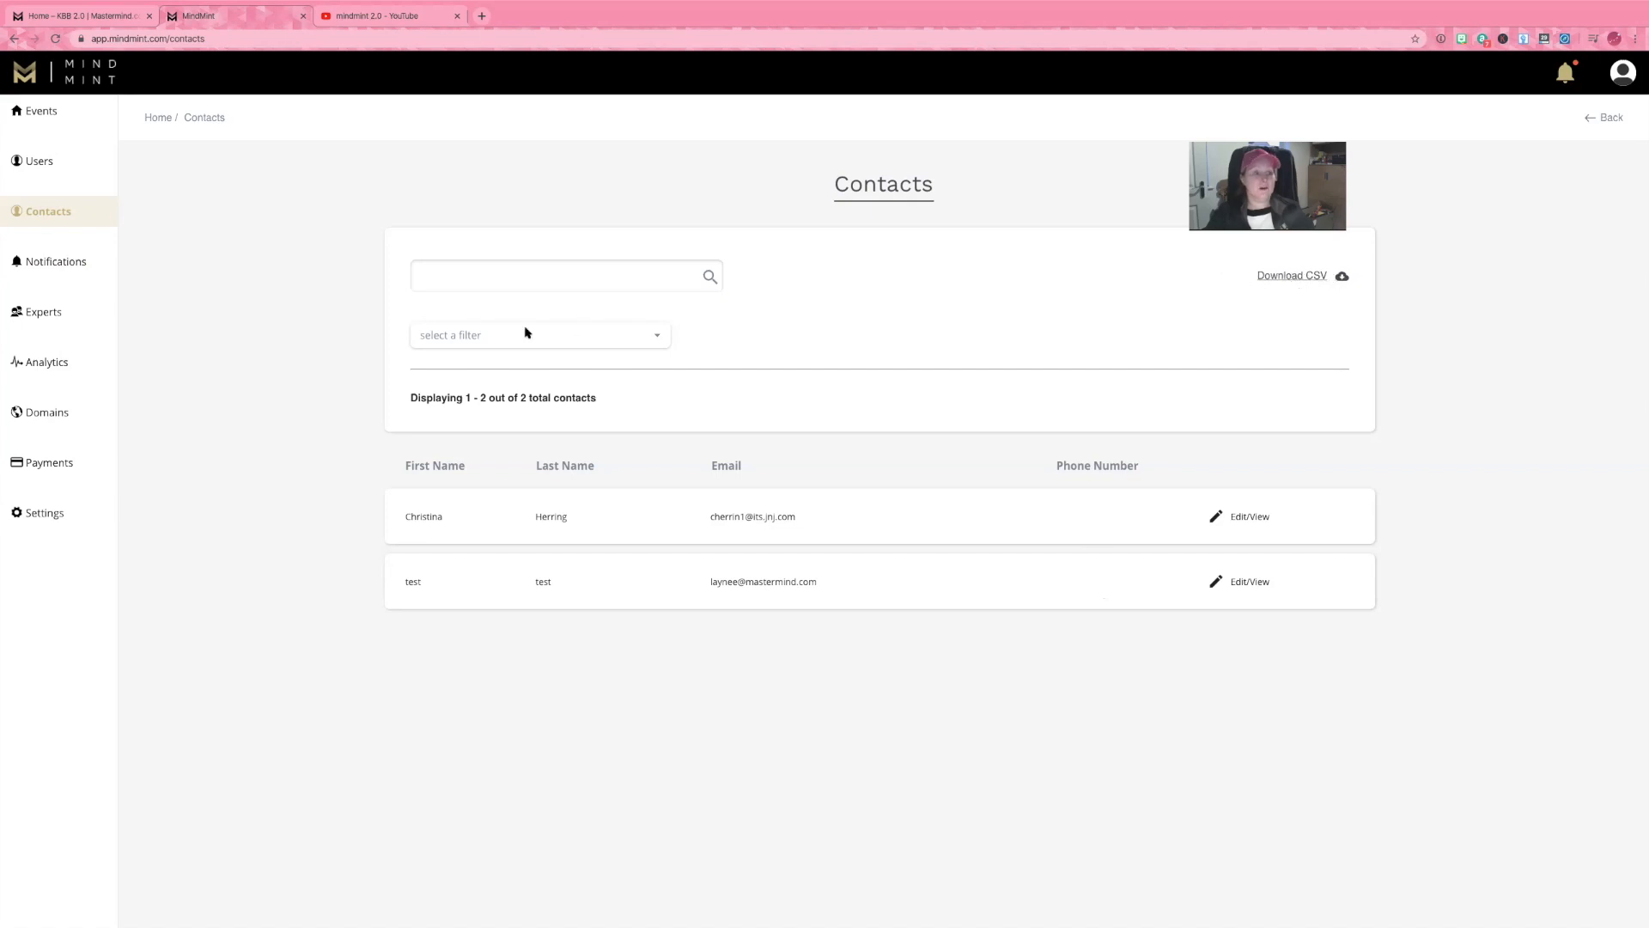
{"action": "left_click", "coordinate": [66, 269]}
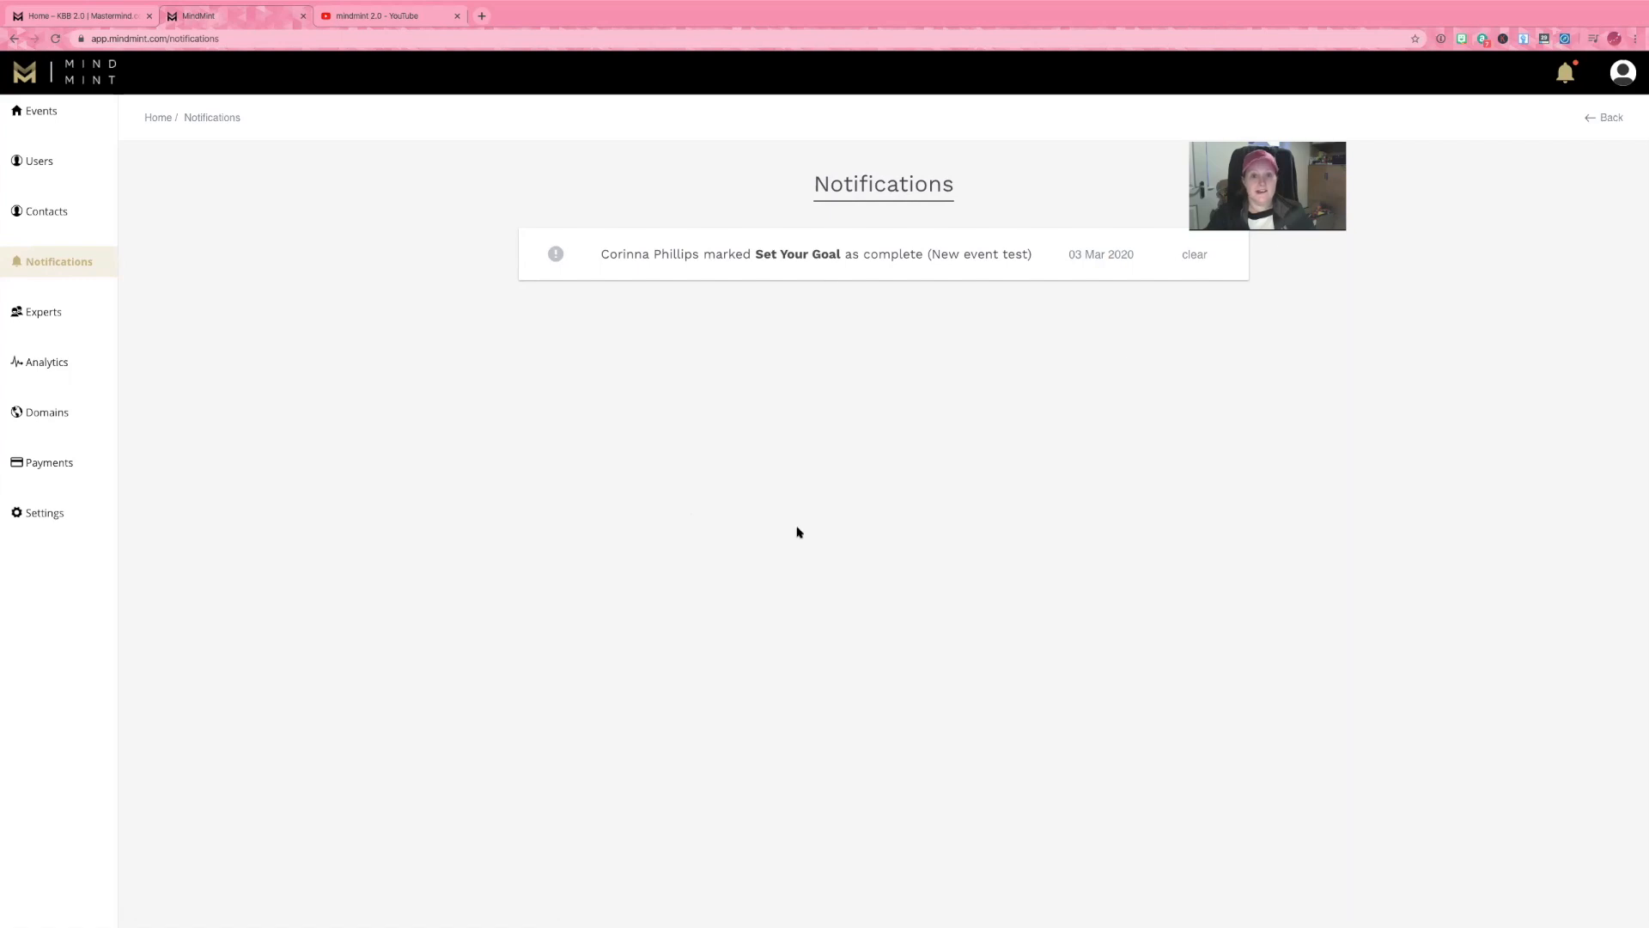
{"action": "left_click", "coordinate": [40, 317]}
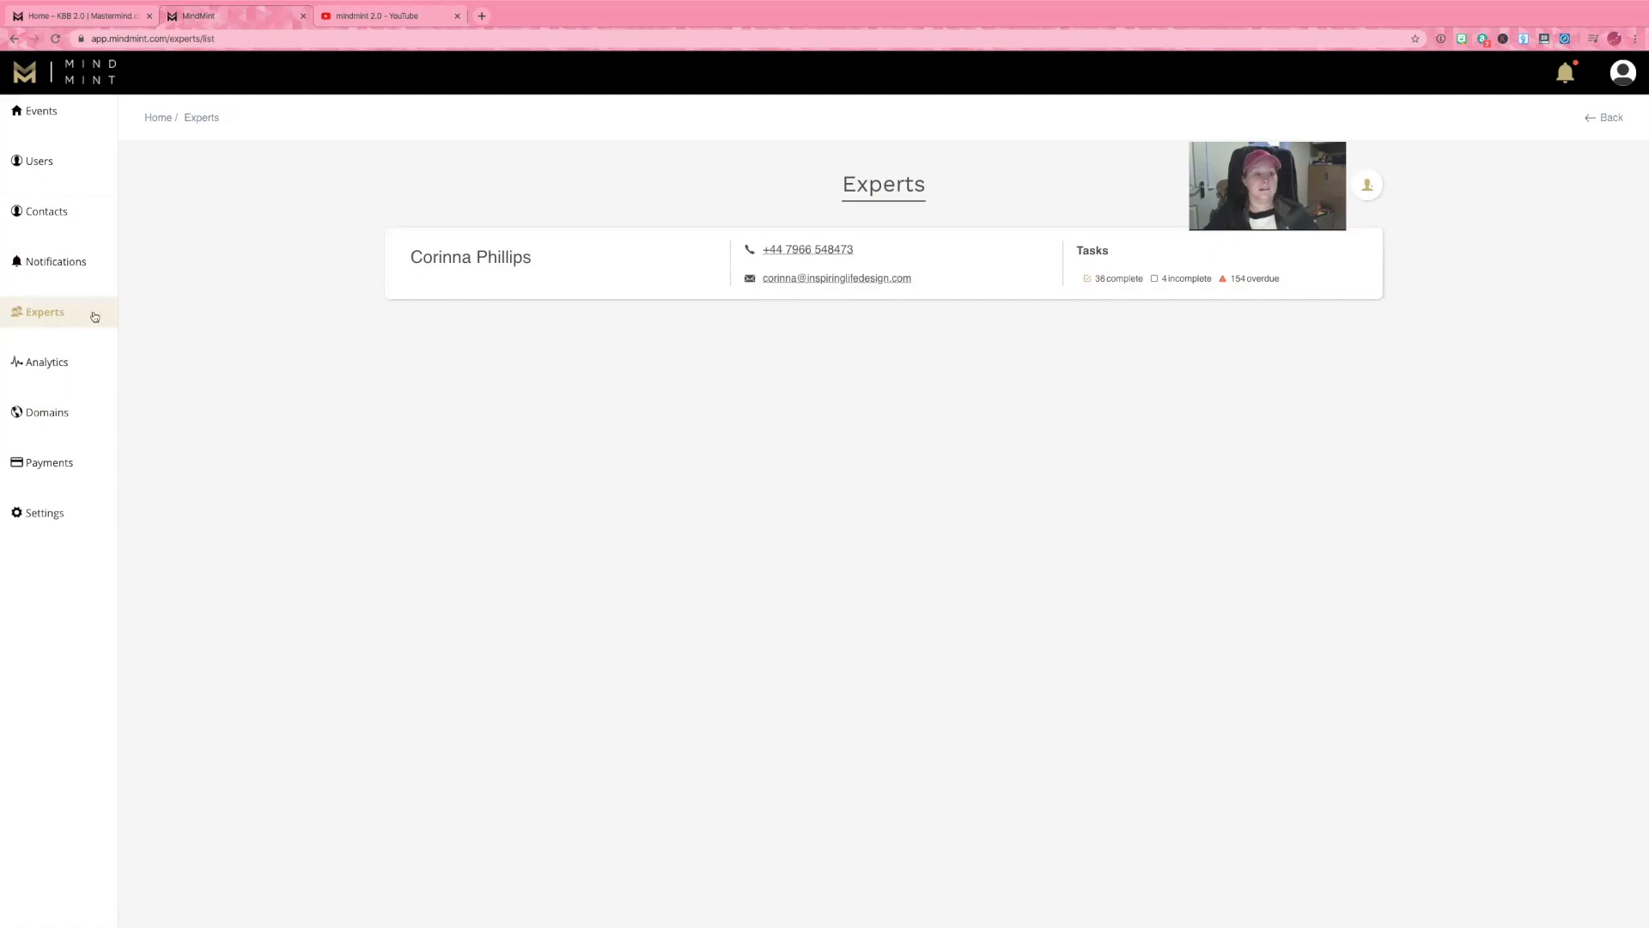
Examine the Analytics page, including the net sales period options and the list of events available for a breakdown.
{"action": "left_click", "coordinate": [39, 372]}
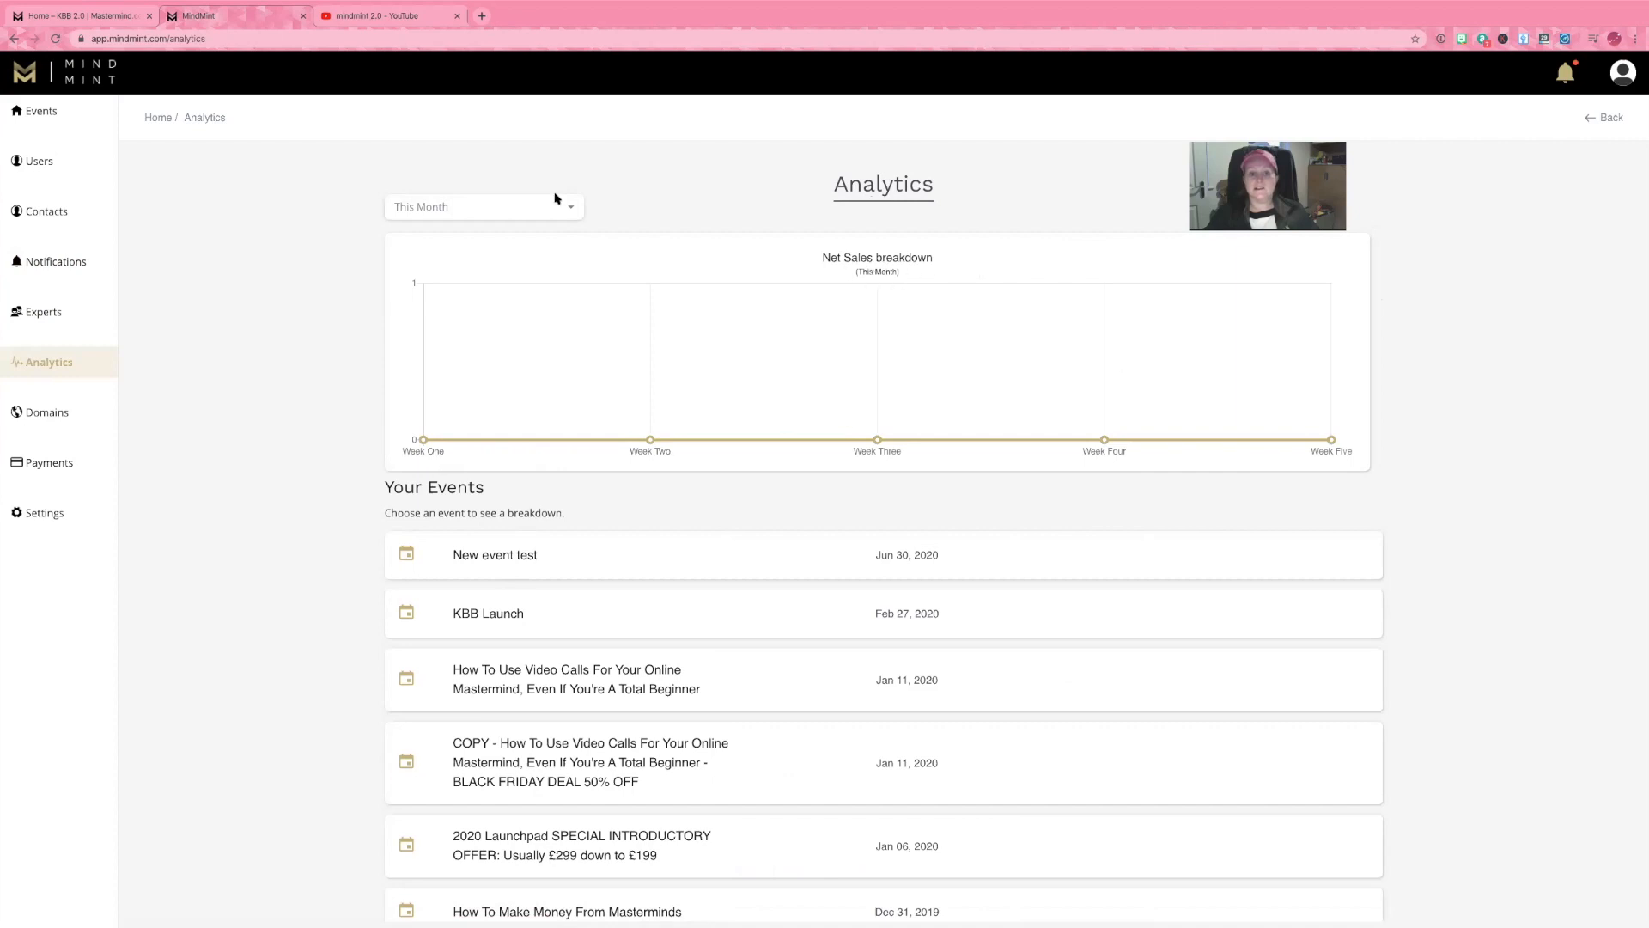
{"action": "left_click", "coordinate": [577, 208]}
{"action": "left_click", "coordinate": [577, 208]}
{"action": "scroll", "coordinate": [563, 560], "scroll_direction": "down", "scroll_amount": 2}
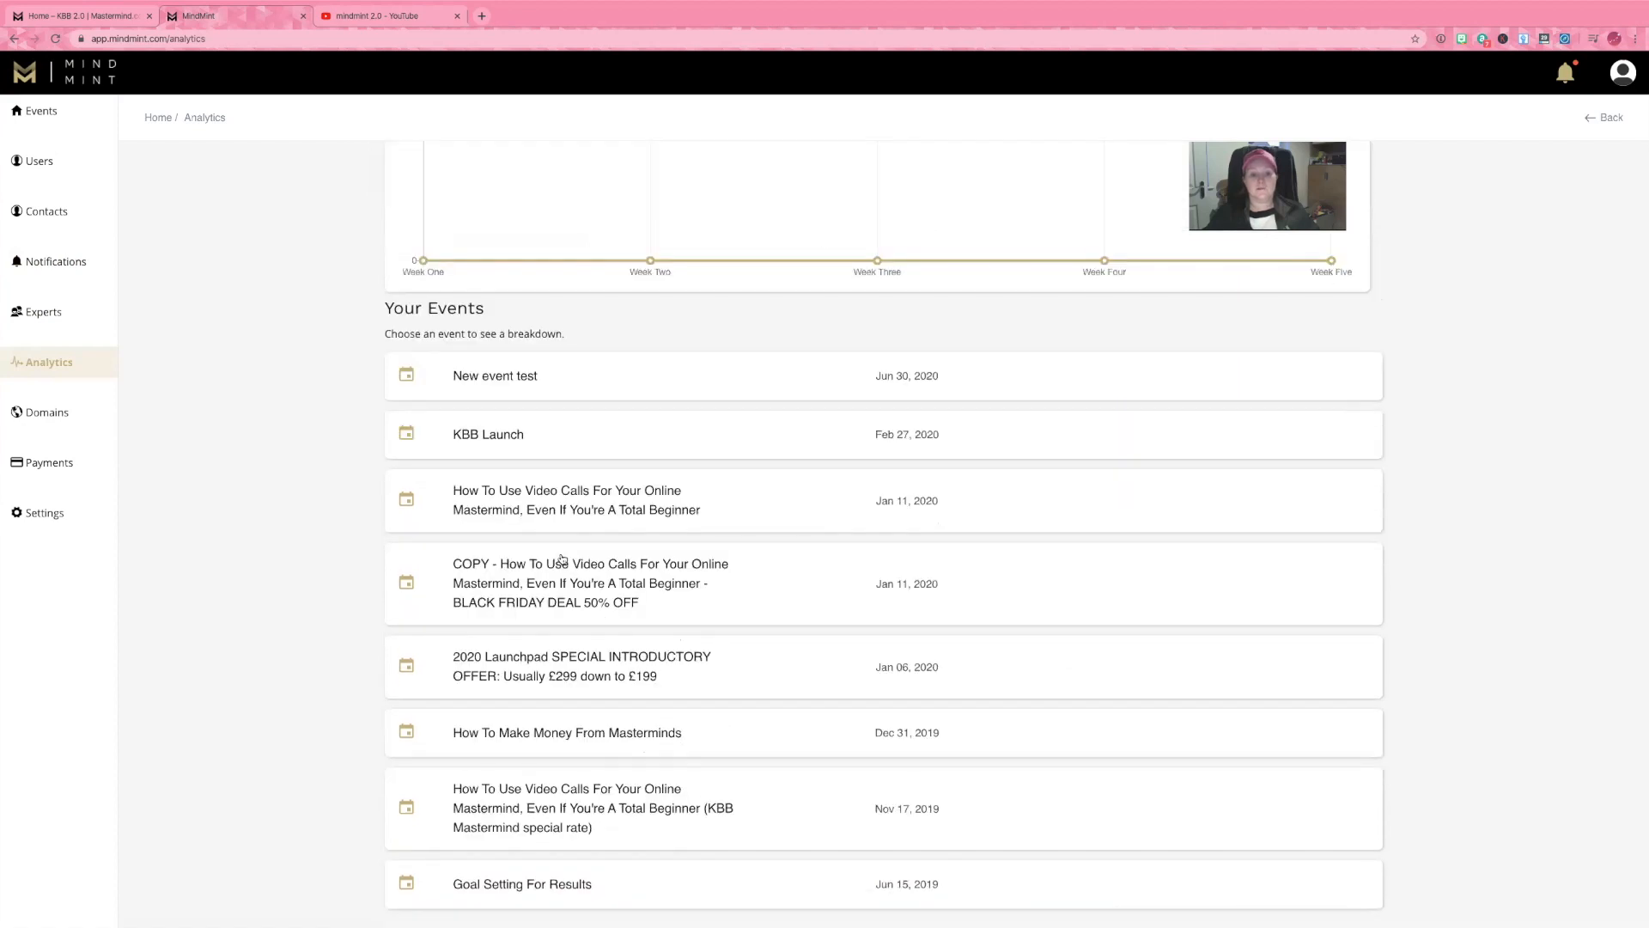
{"action": "scroll", "coordinate": [563, 560], "scroll_direction": "up", "scroll_amount": 2}
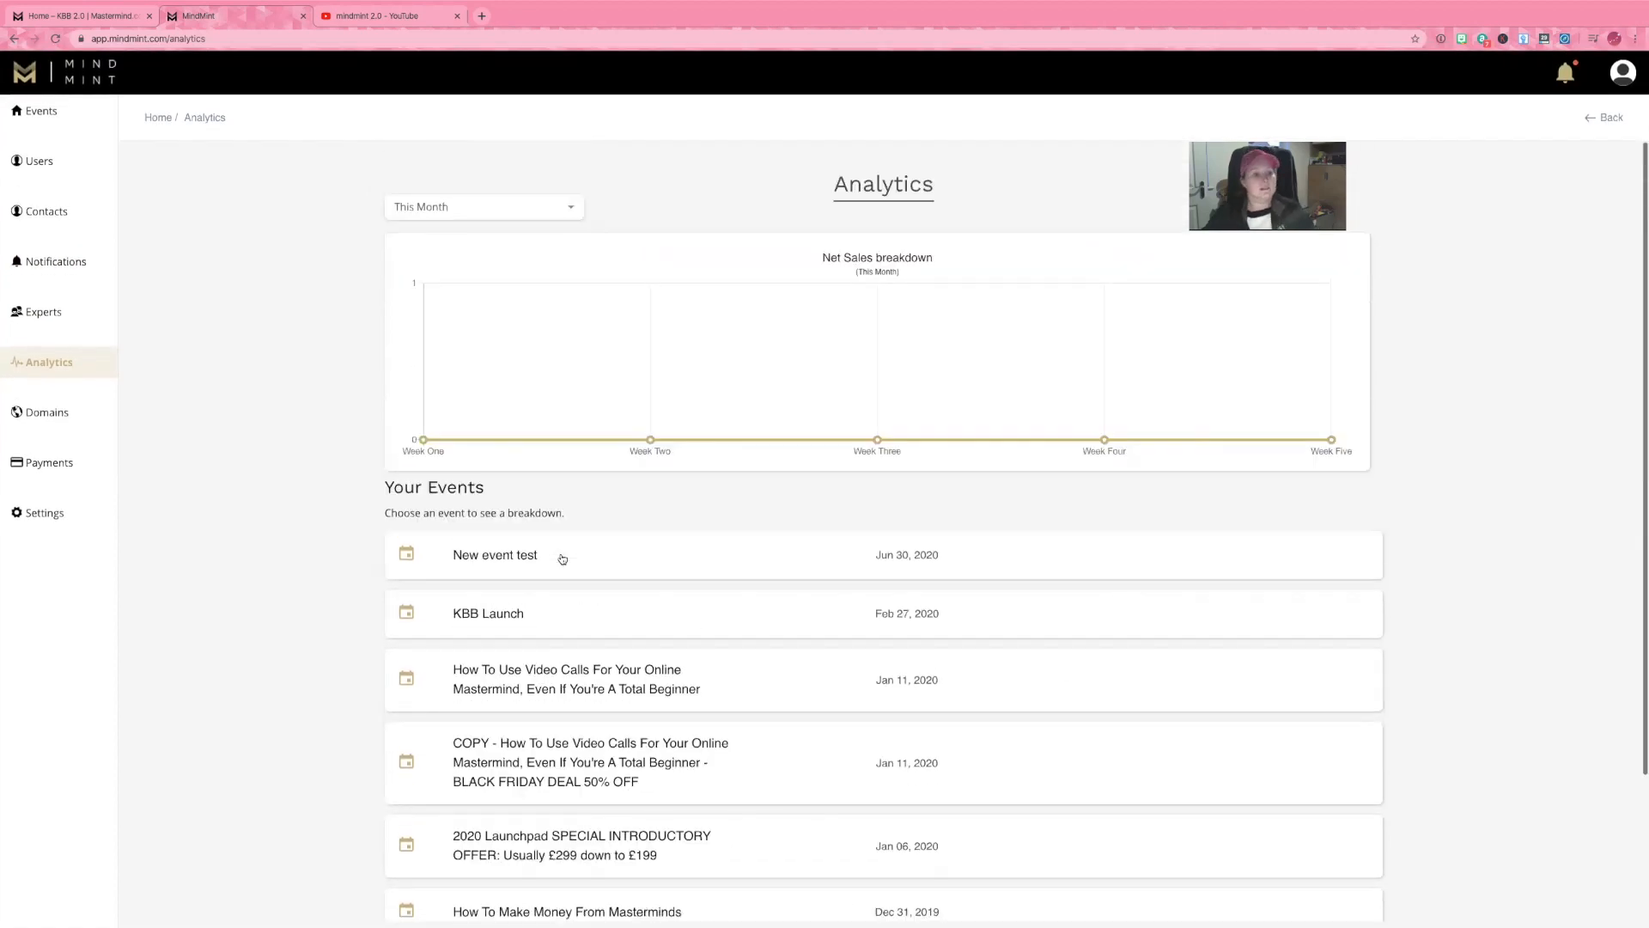
Review the Domains, Payments and Settings pages, including the form for adding a payment account, without adding one.
{"action": "left_click", "coordinate": [59, 413]}
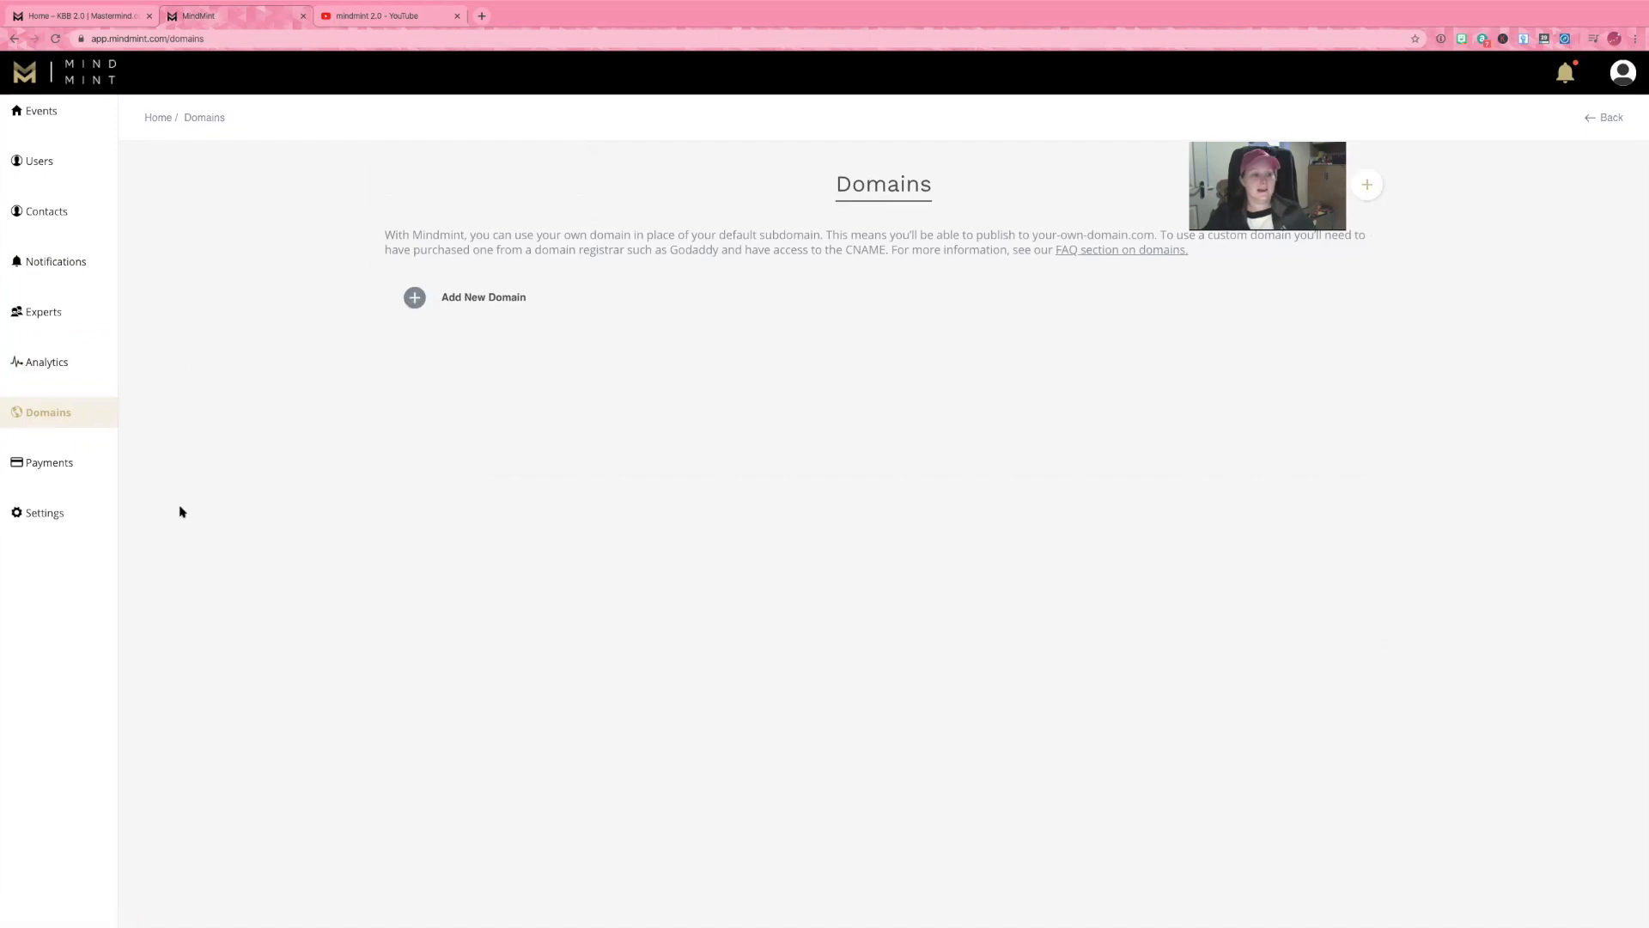
{"action": "left_click", "coordinate": [48, 467]}
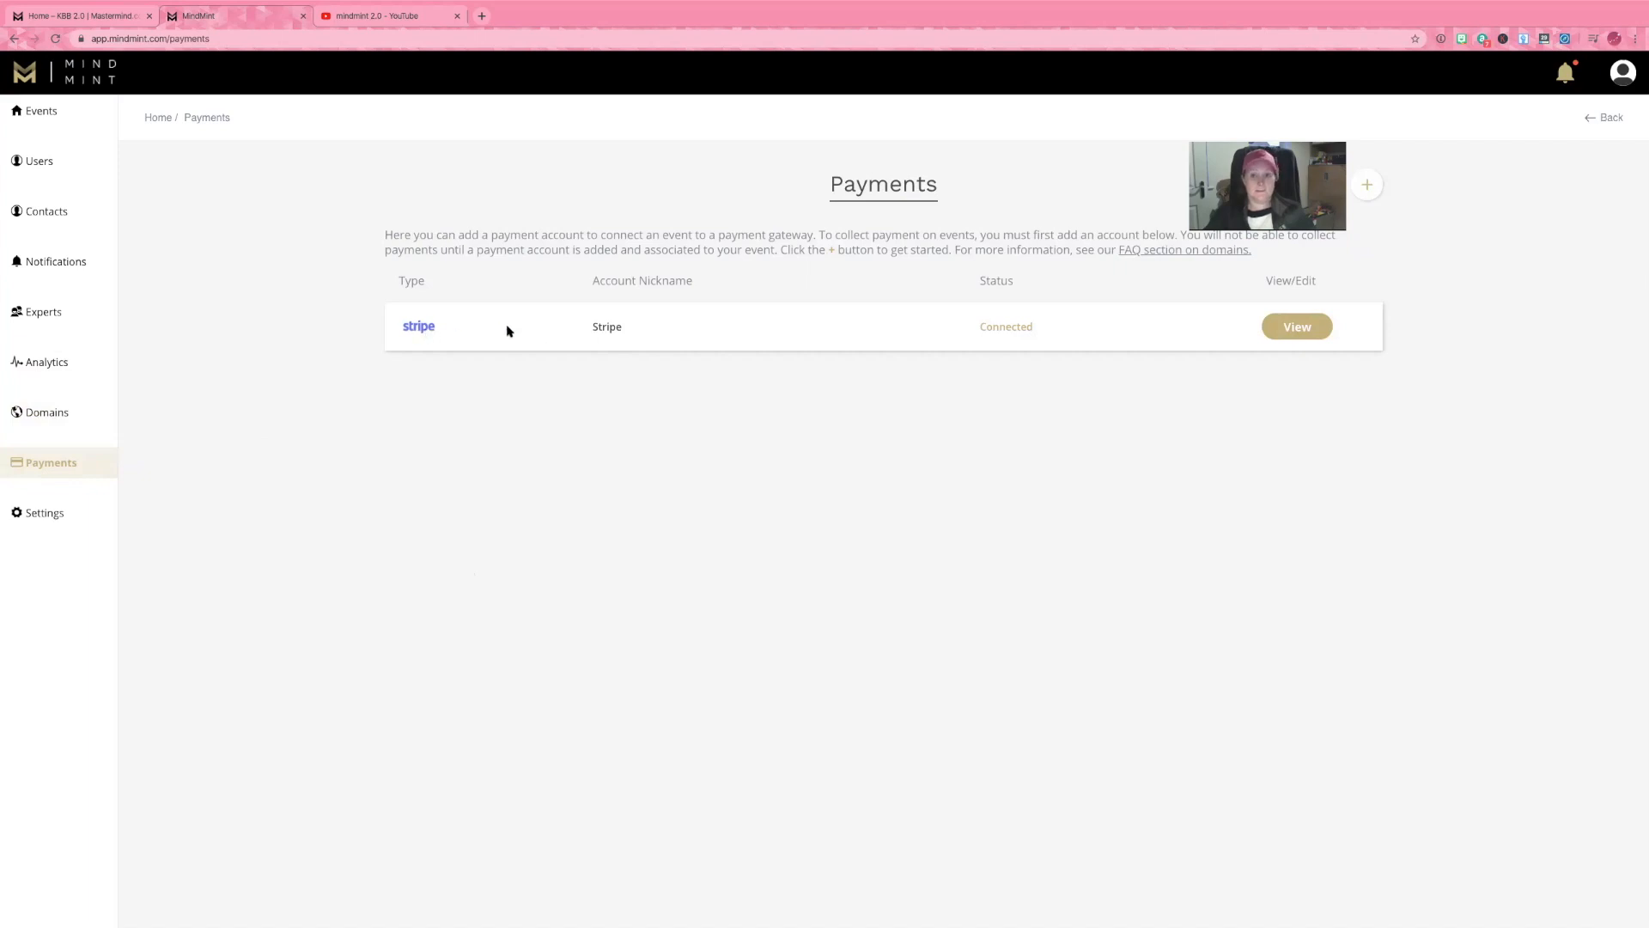
{"action": "left_click", "coordinate": [1368, 185]}
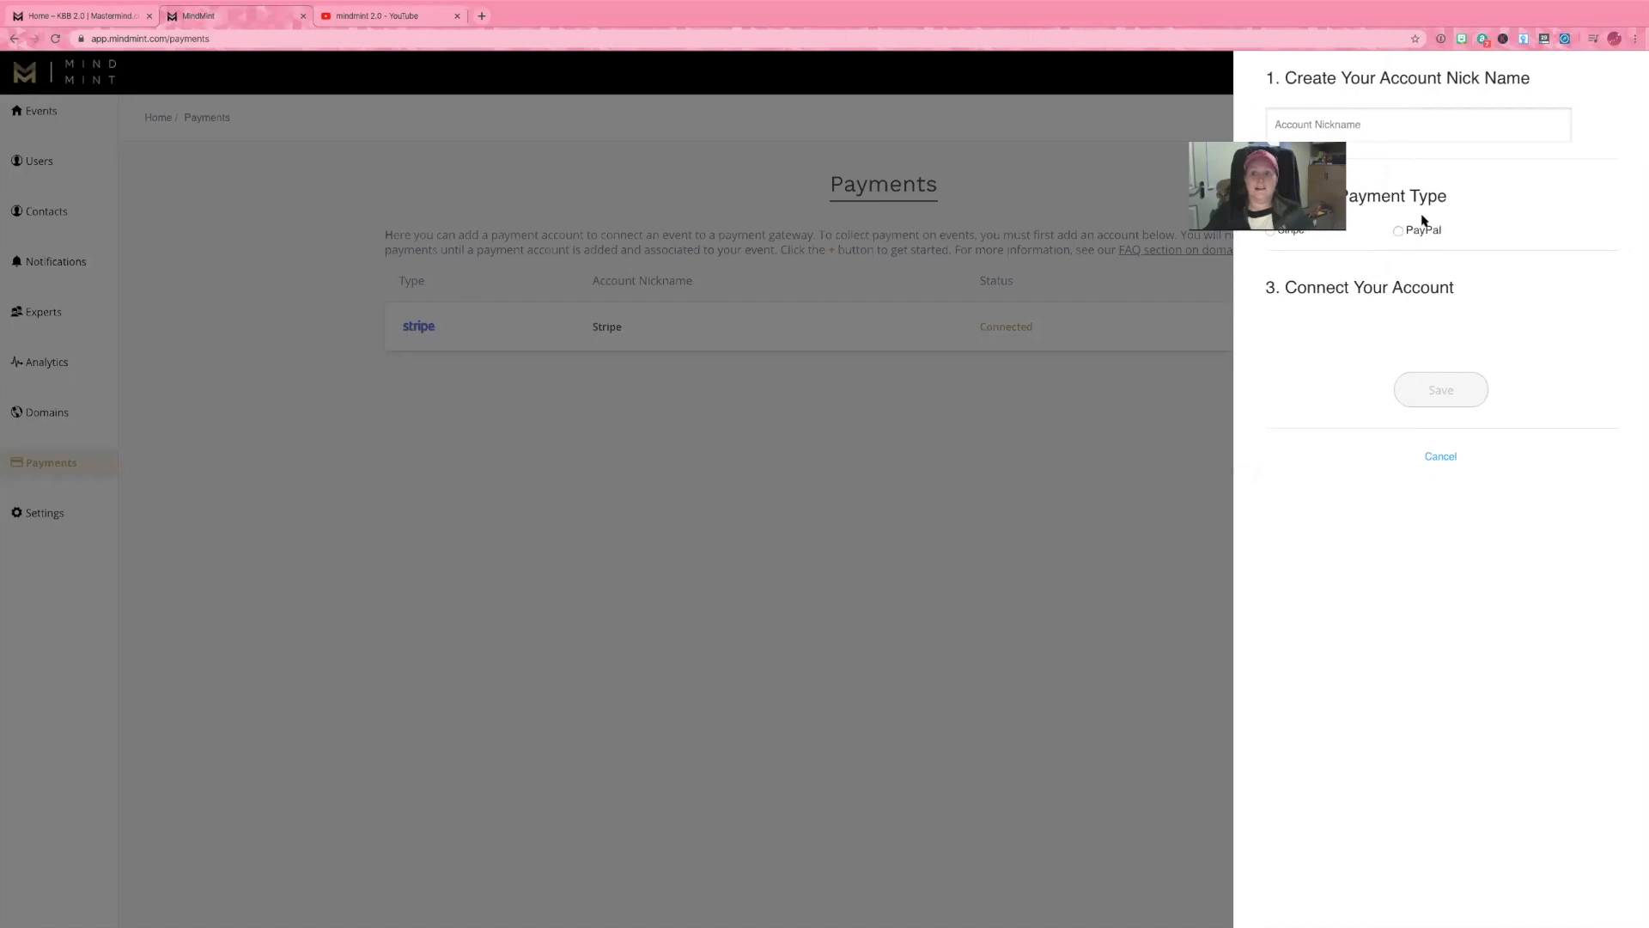
{"action": "left_click", "coordinate": [1448, 458]}
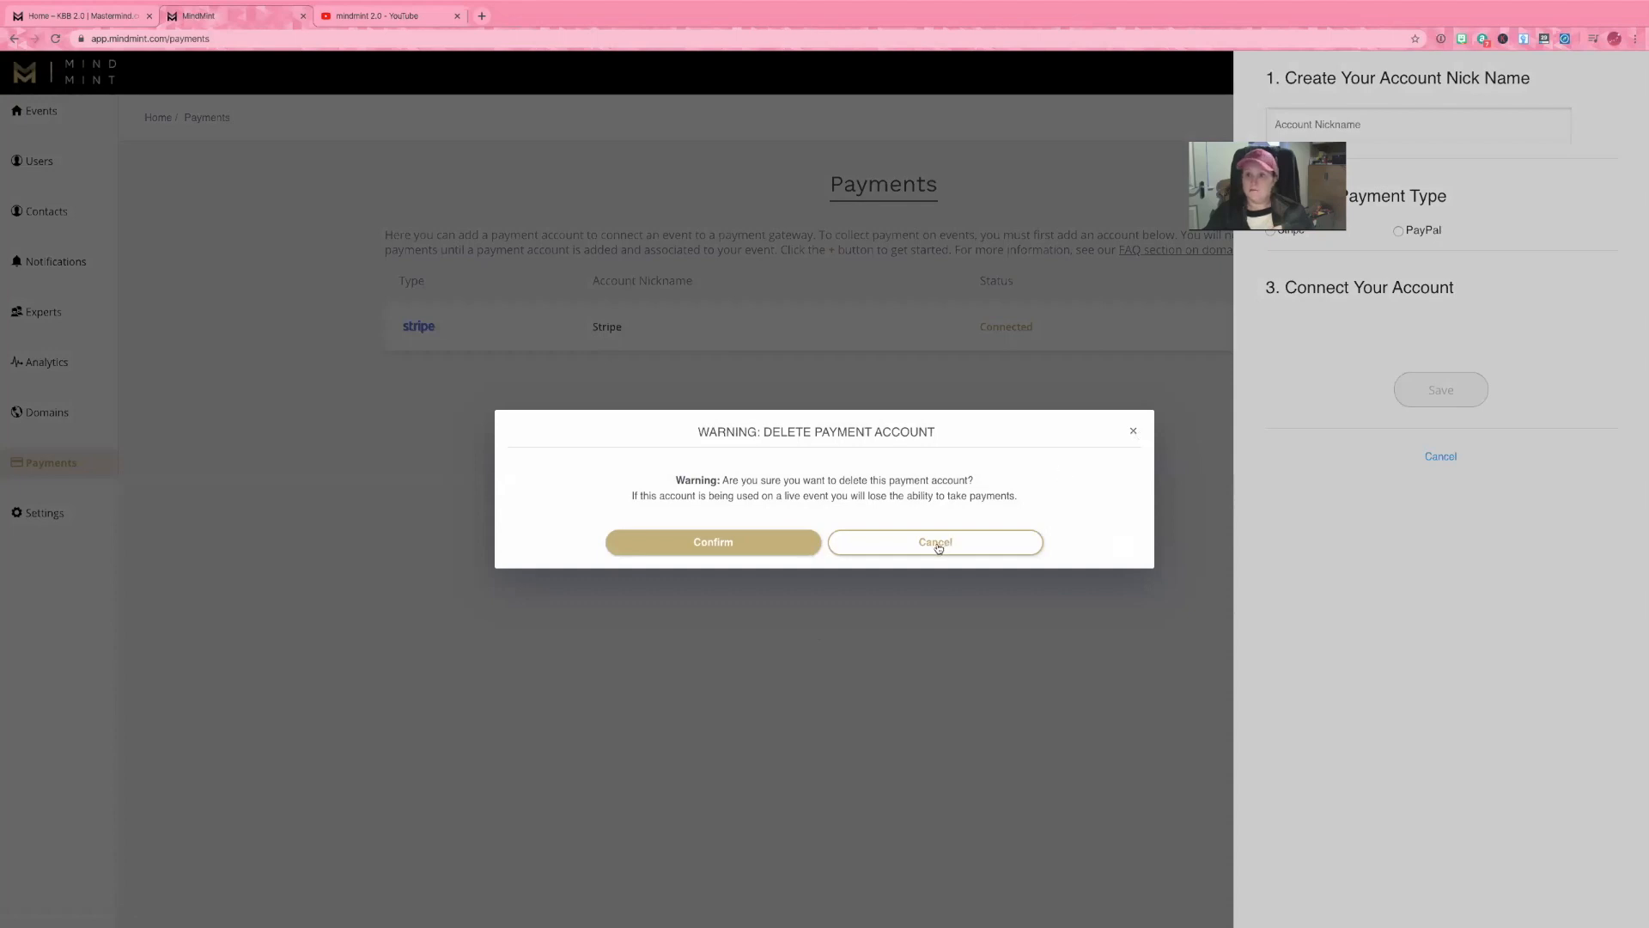
{"action": "left_click", "coordinate": [1134, 431]}
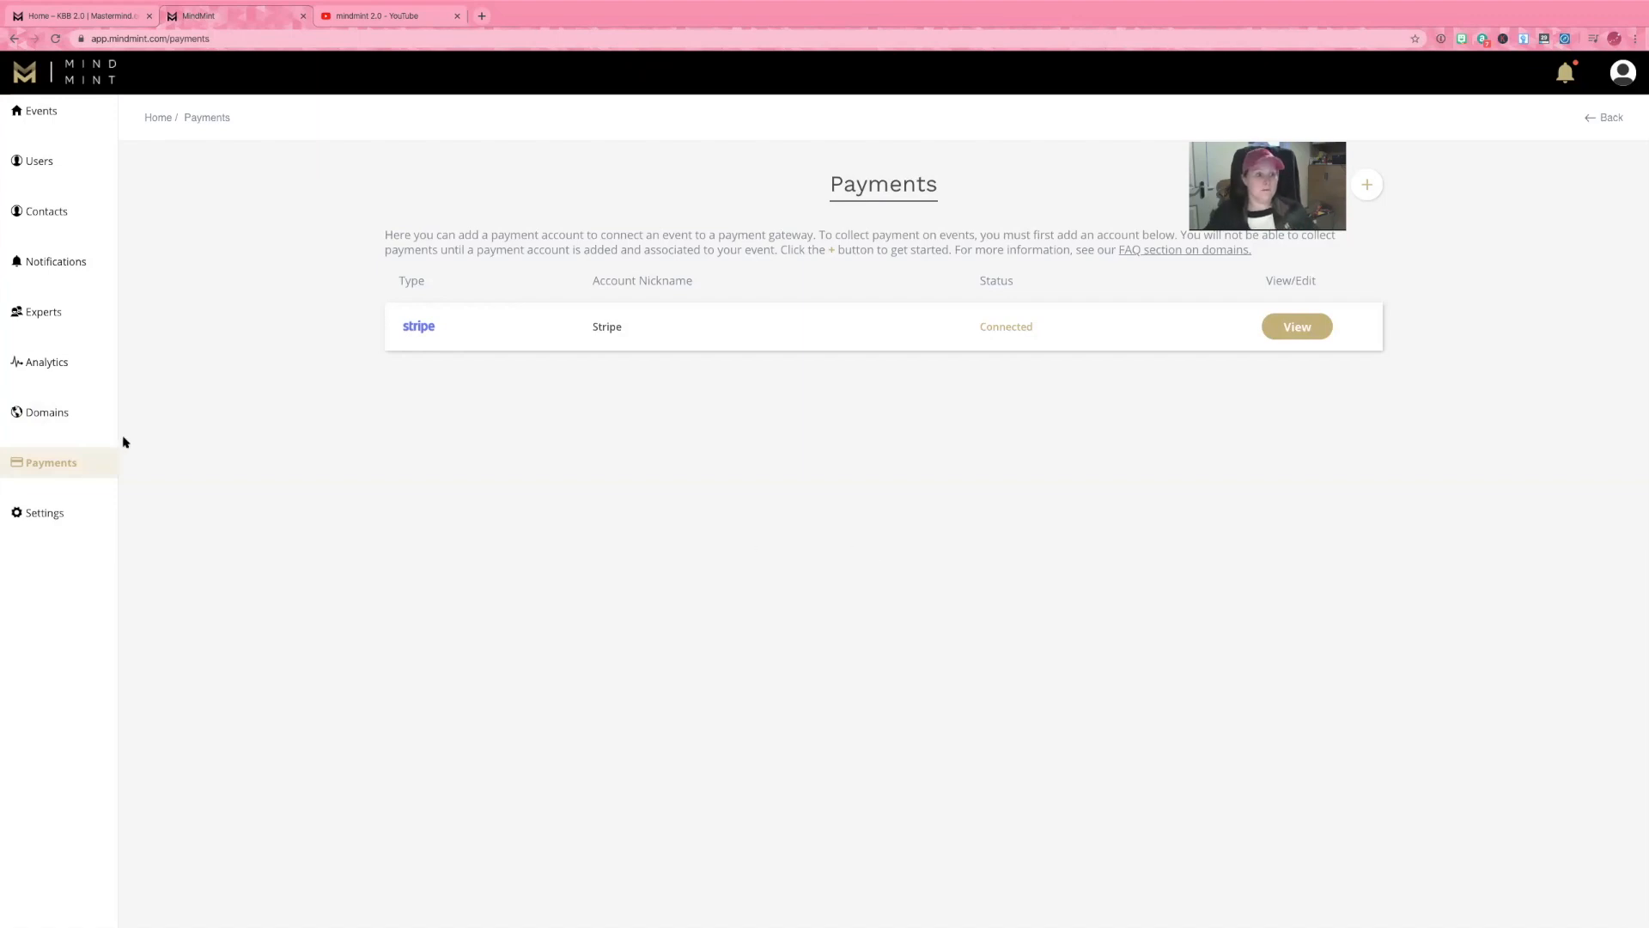
{"action": "left_click", "coordinate": [38, 513]}
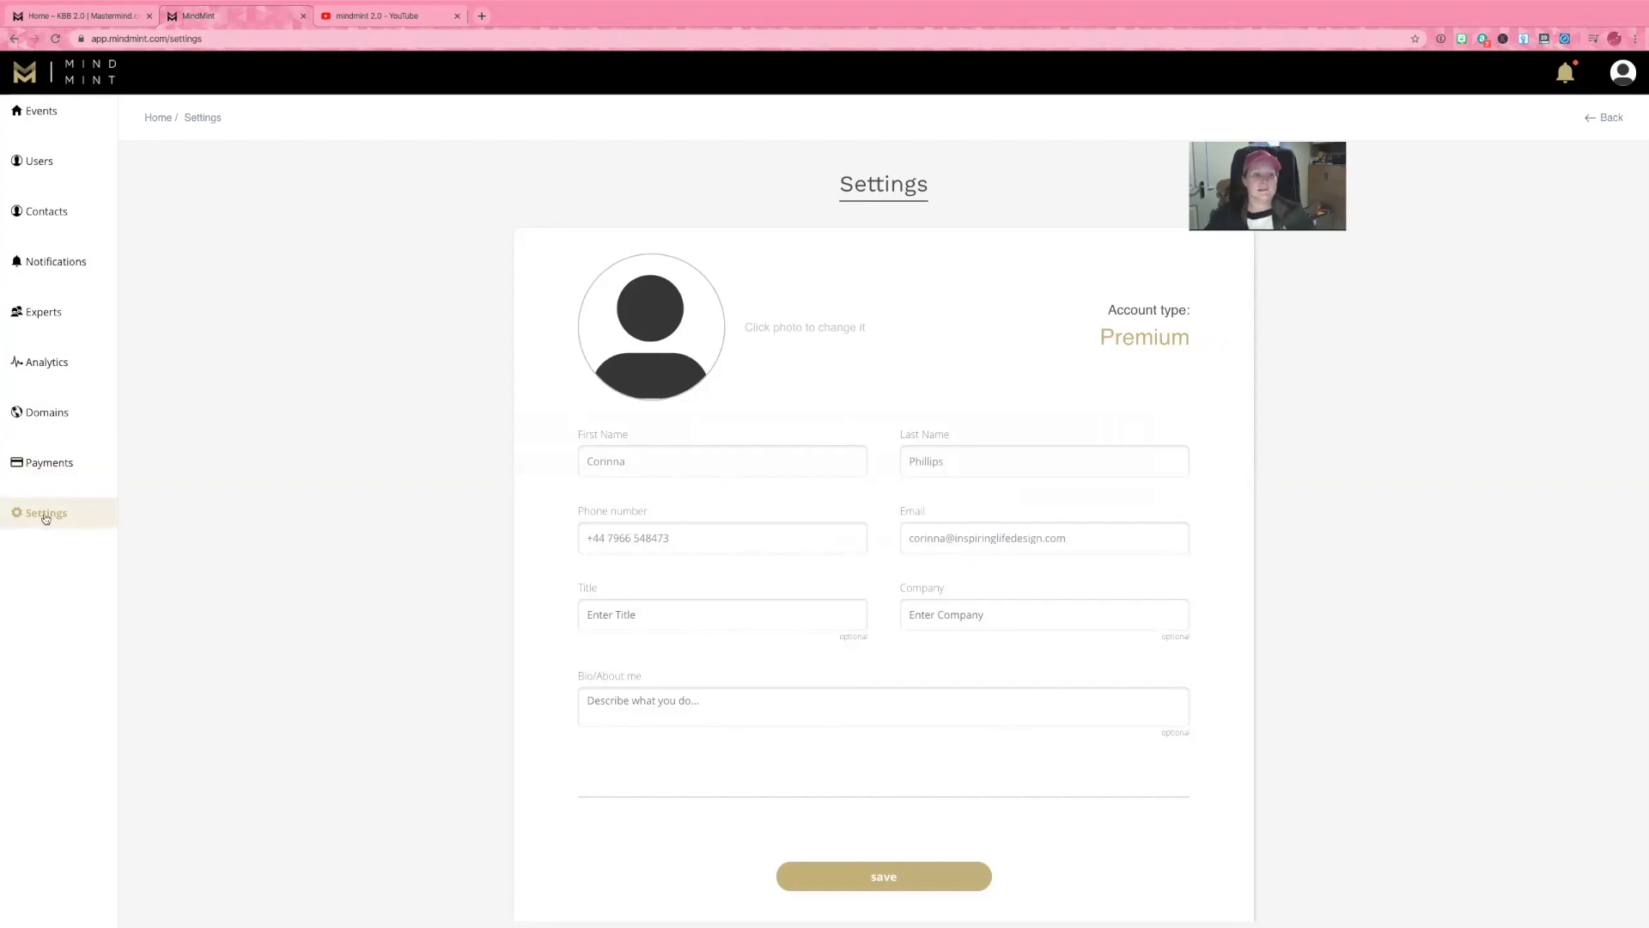
Start a new event with the Video Conference format and the Half Day (4 Hours) agenda.
{"action": "left_click", "coordinate": [49, 116]}
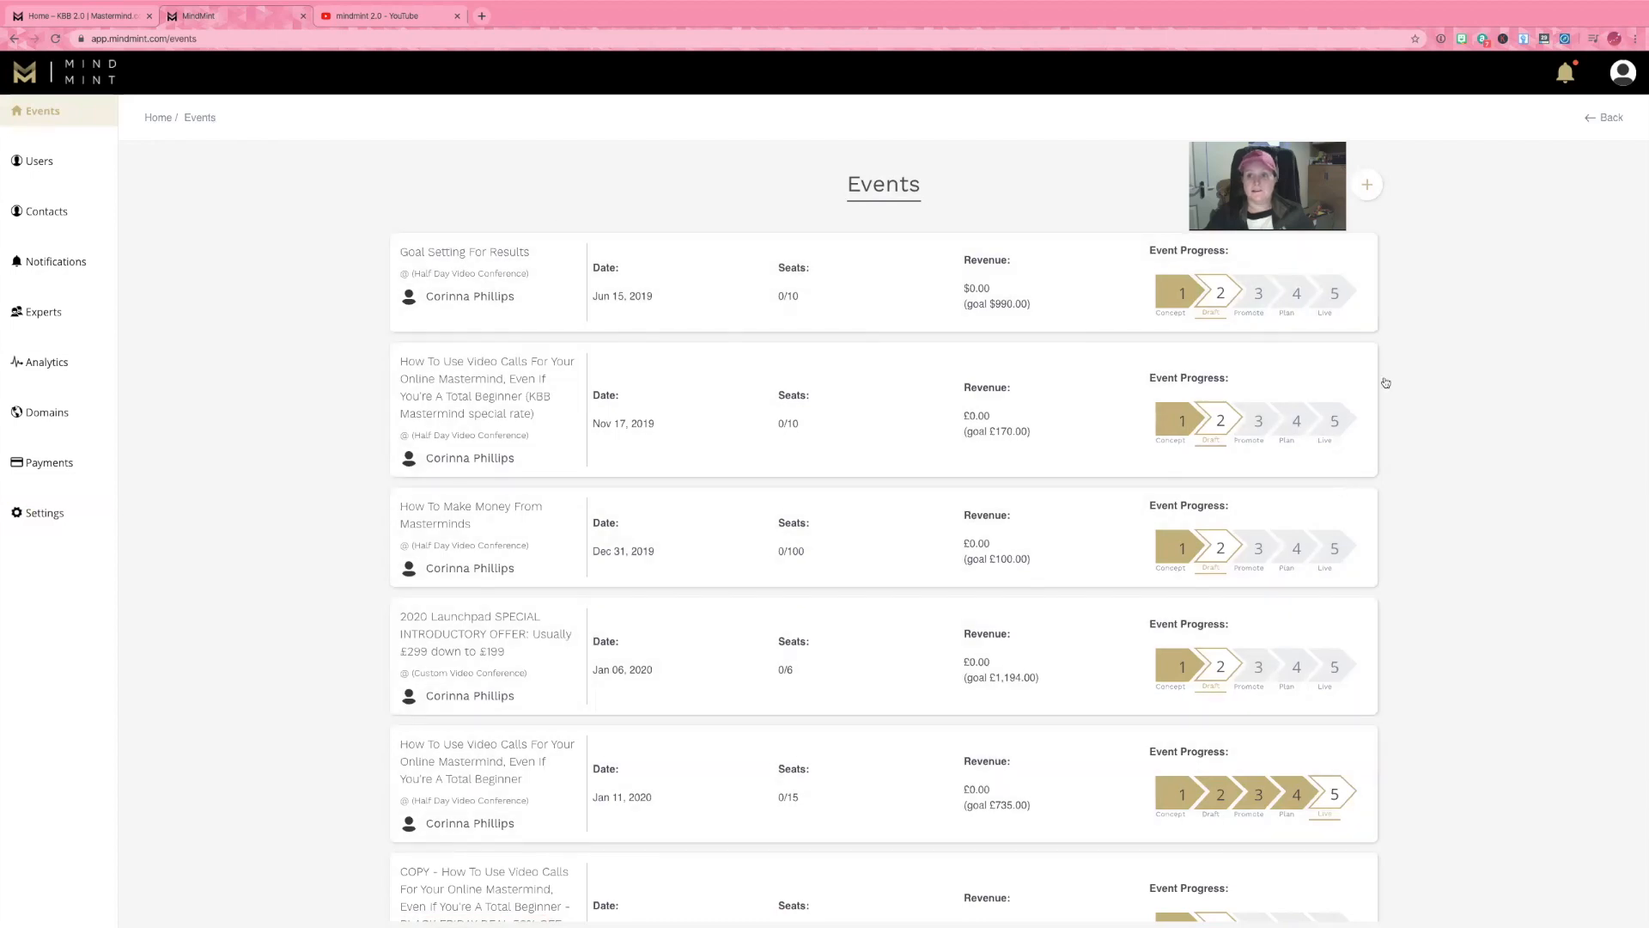
{"action": "left_click", "coordinate": [1365, 187]}
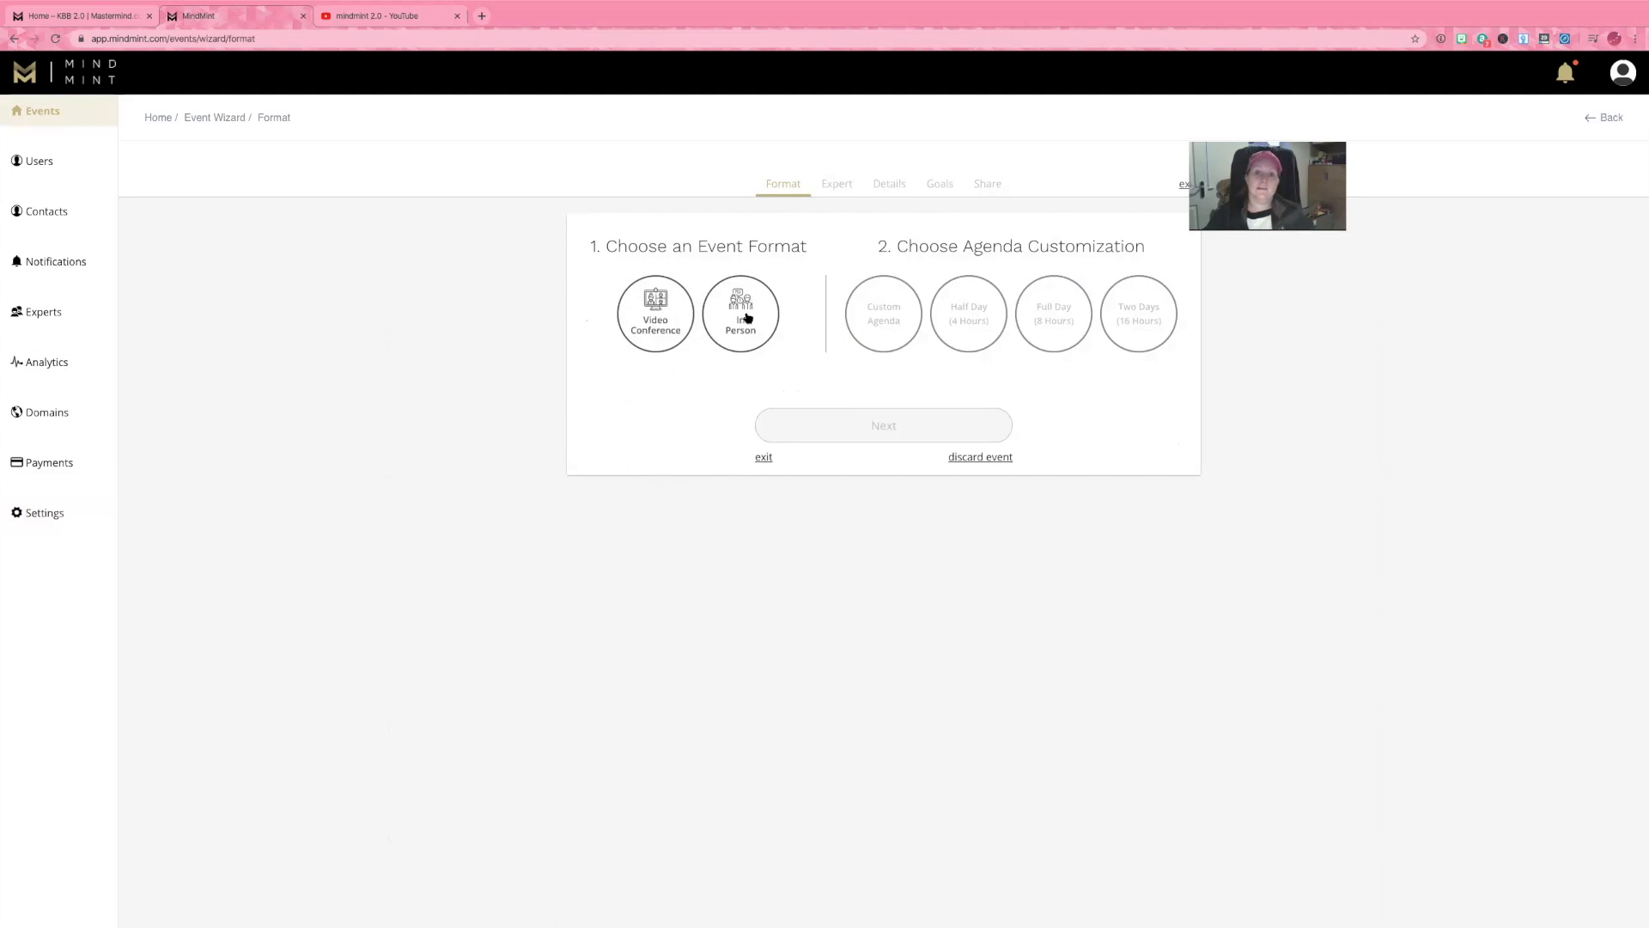
{"action": "left_click", "coordinate": [642, 316]}
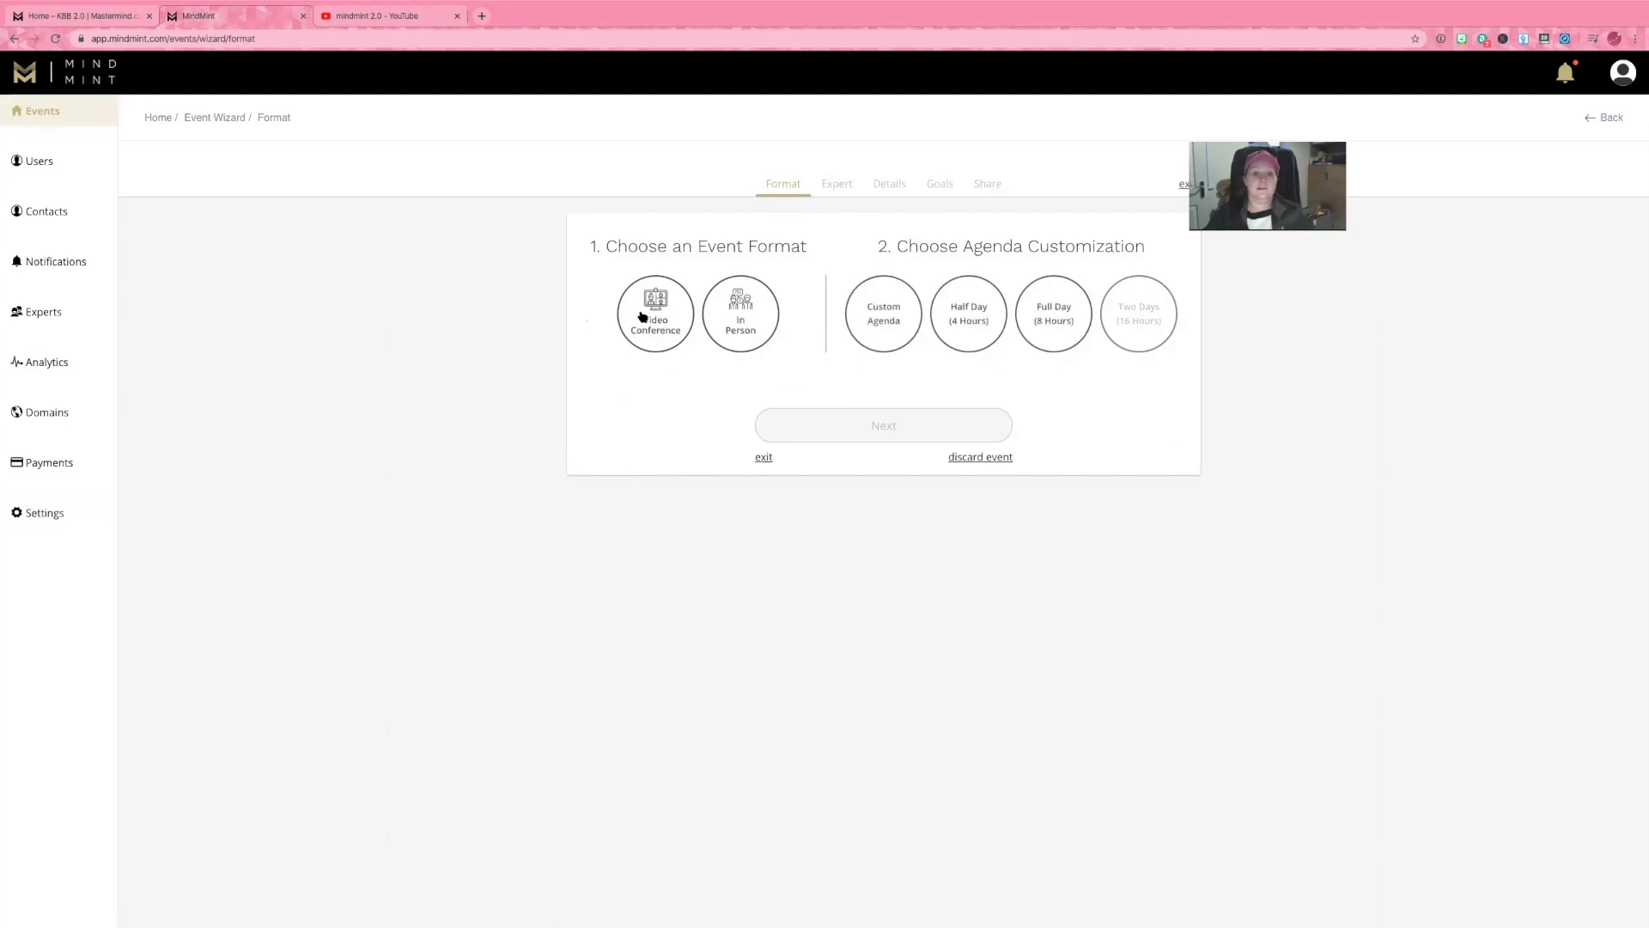
{"action": "left_click", "coordinate": [642, 316]}
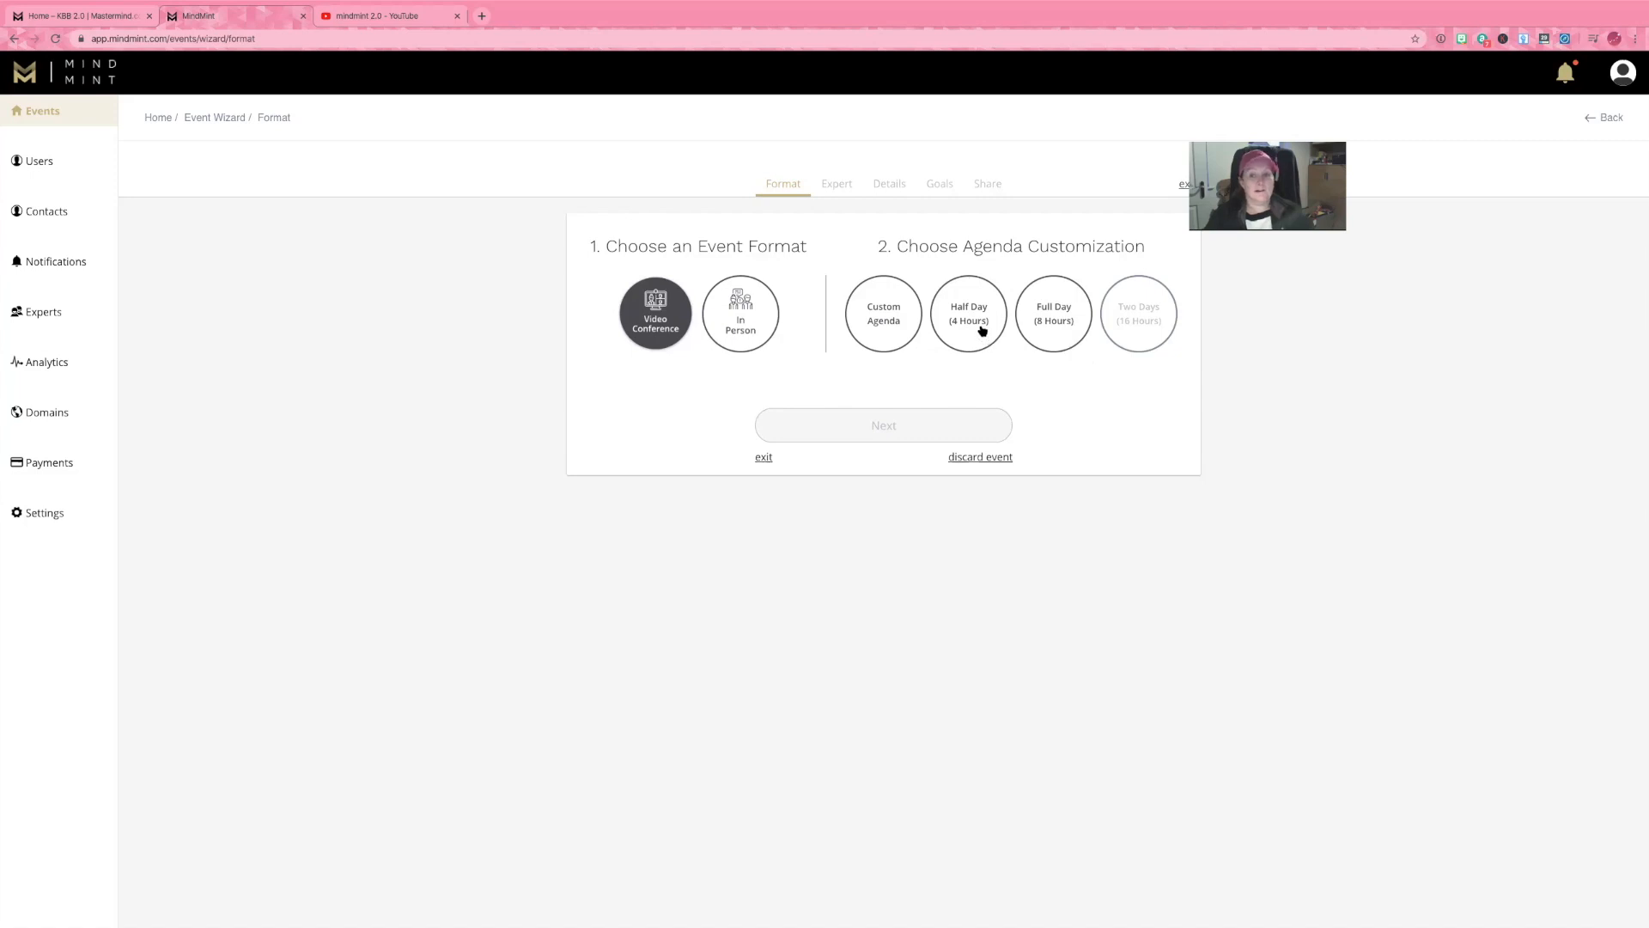
{"action": "left_click", "coordinate": [899, 320]}
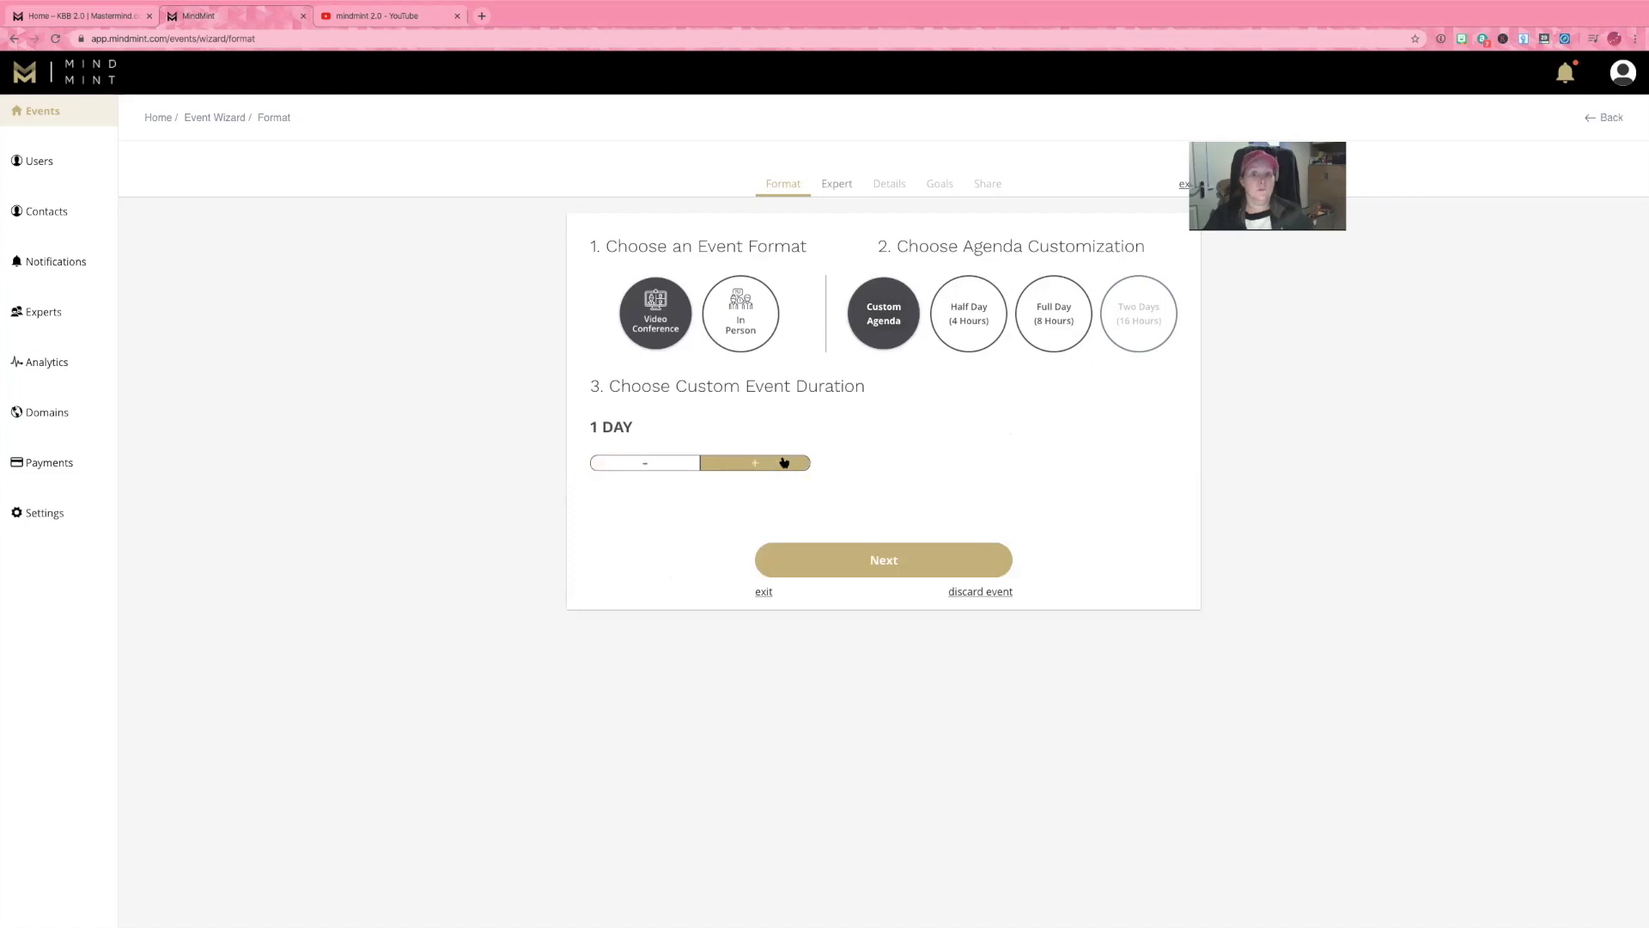
{"action": "left_click", "coordinate": [979, 321]}
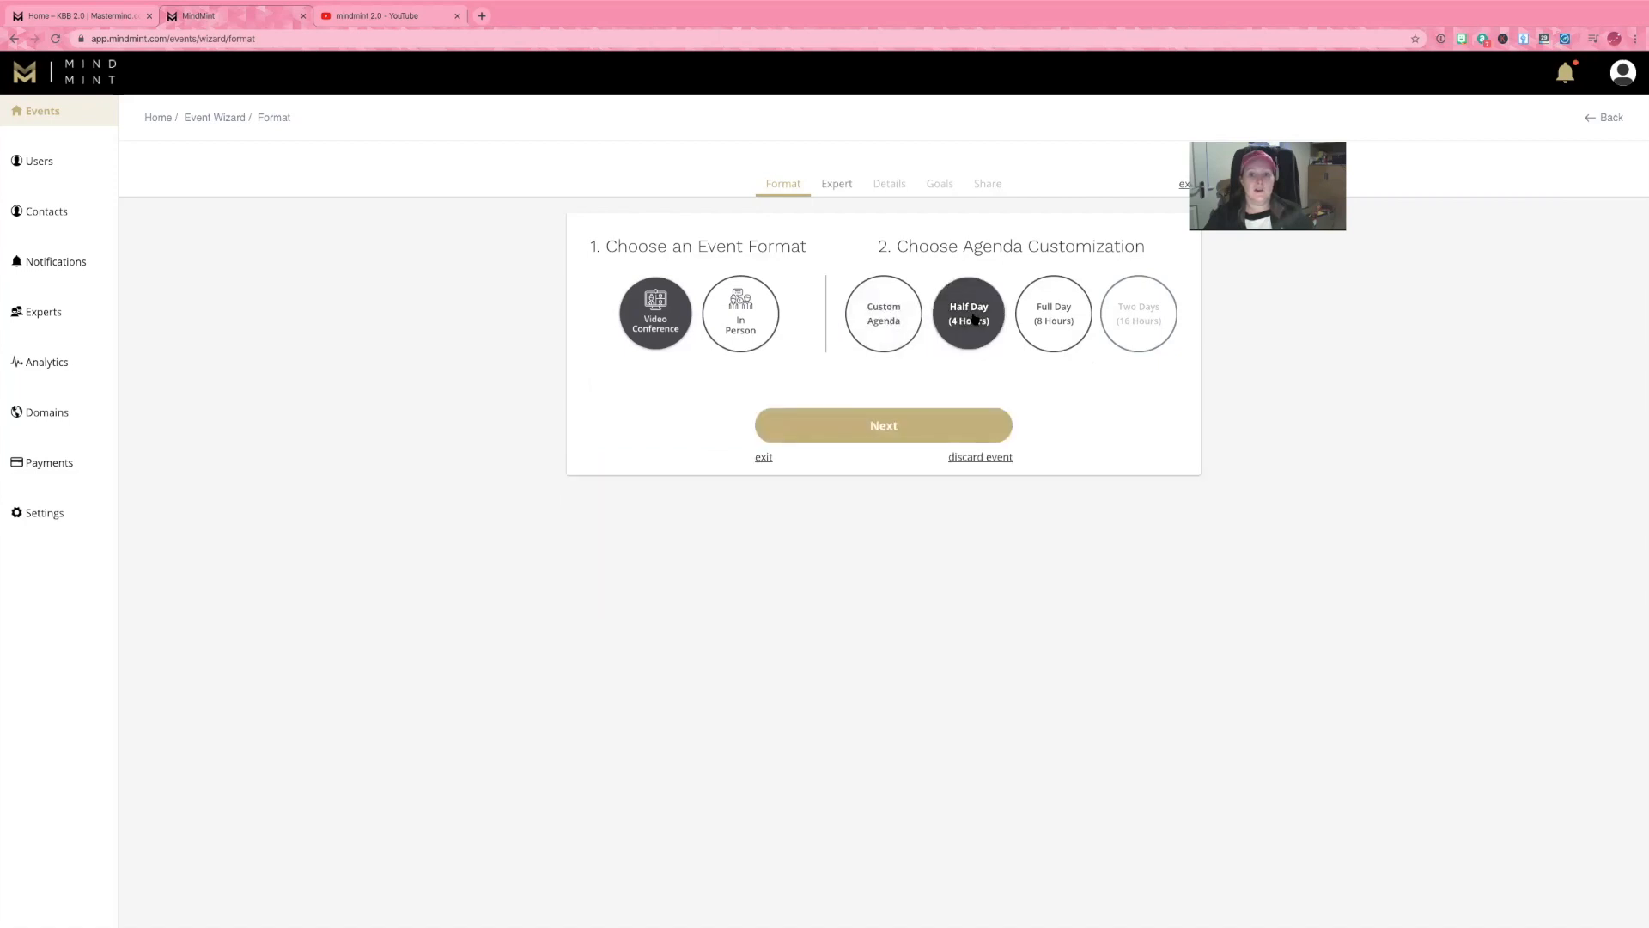
{"action": "left_click", "coordinate": [883, 427]}
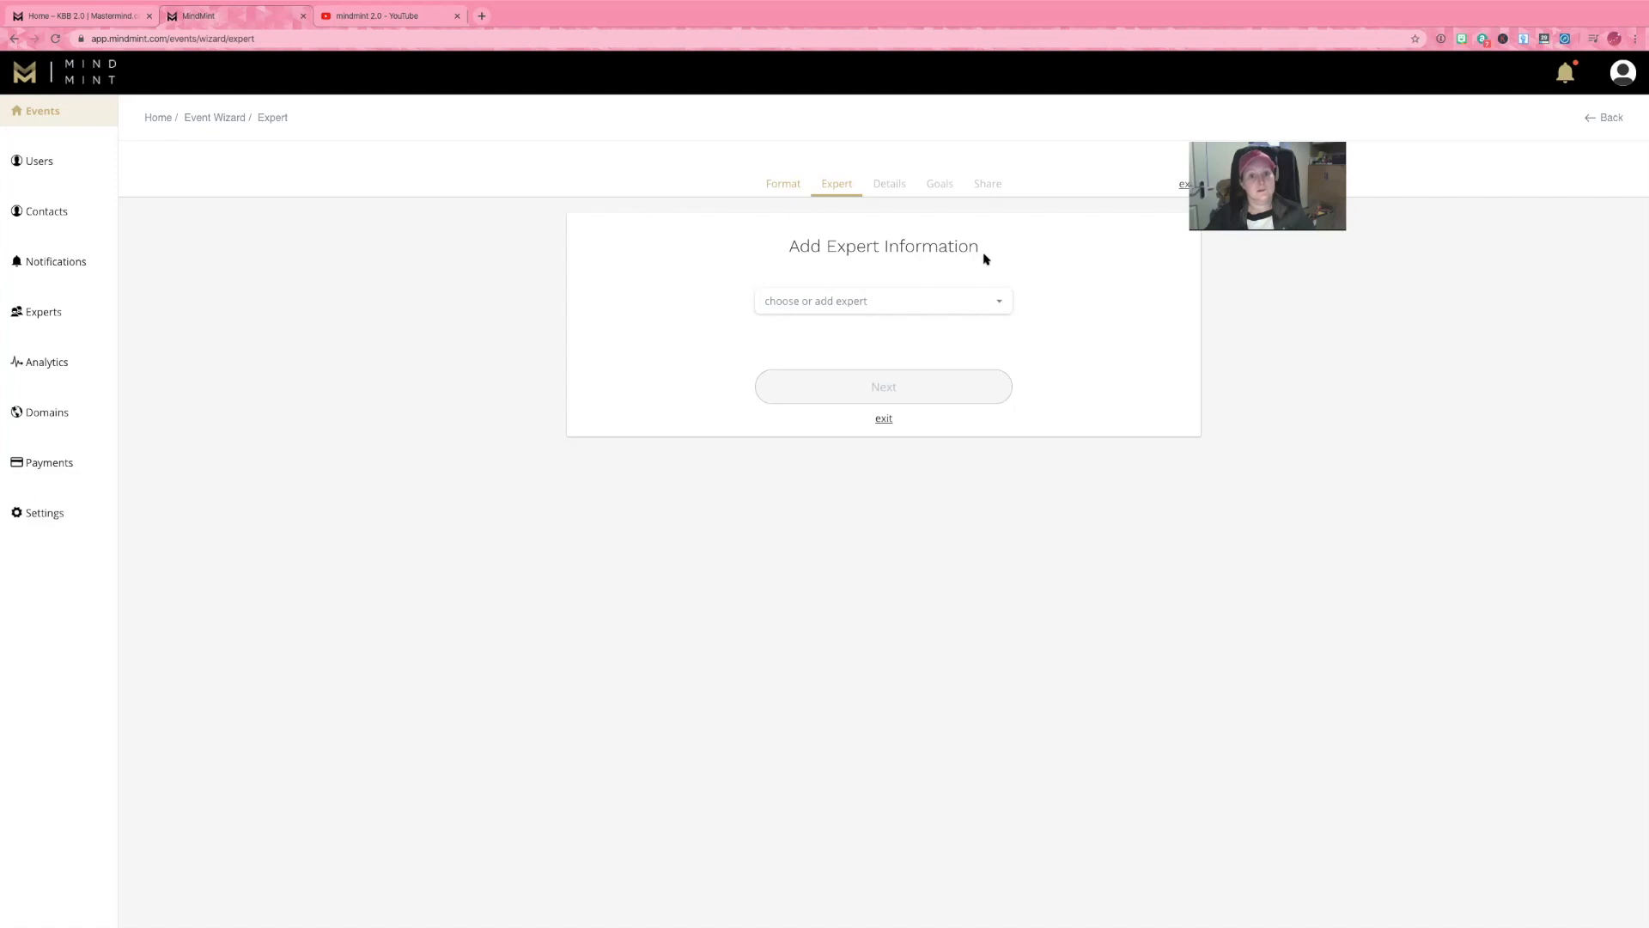
Assign the existing expert to the event and proceed to the event details.
{"action": "left_click", "coordinate": [965, 302]}
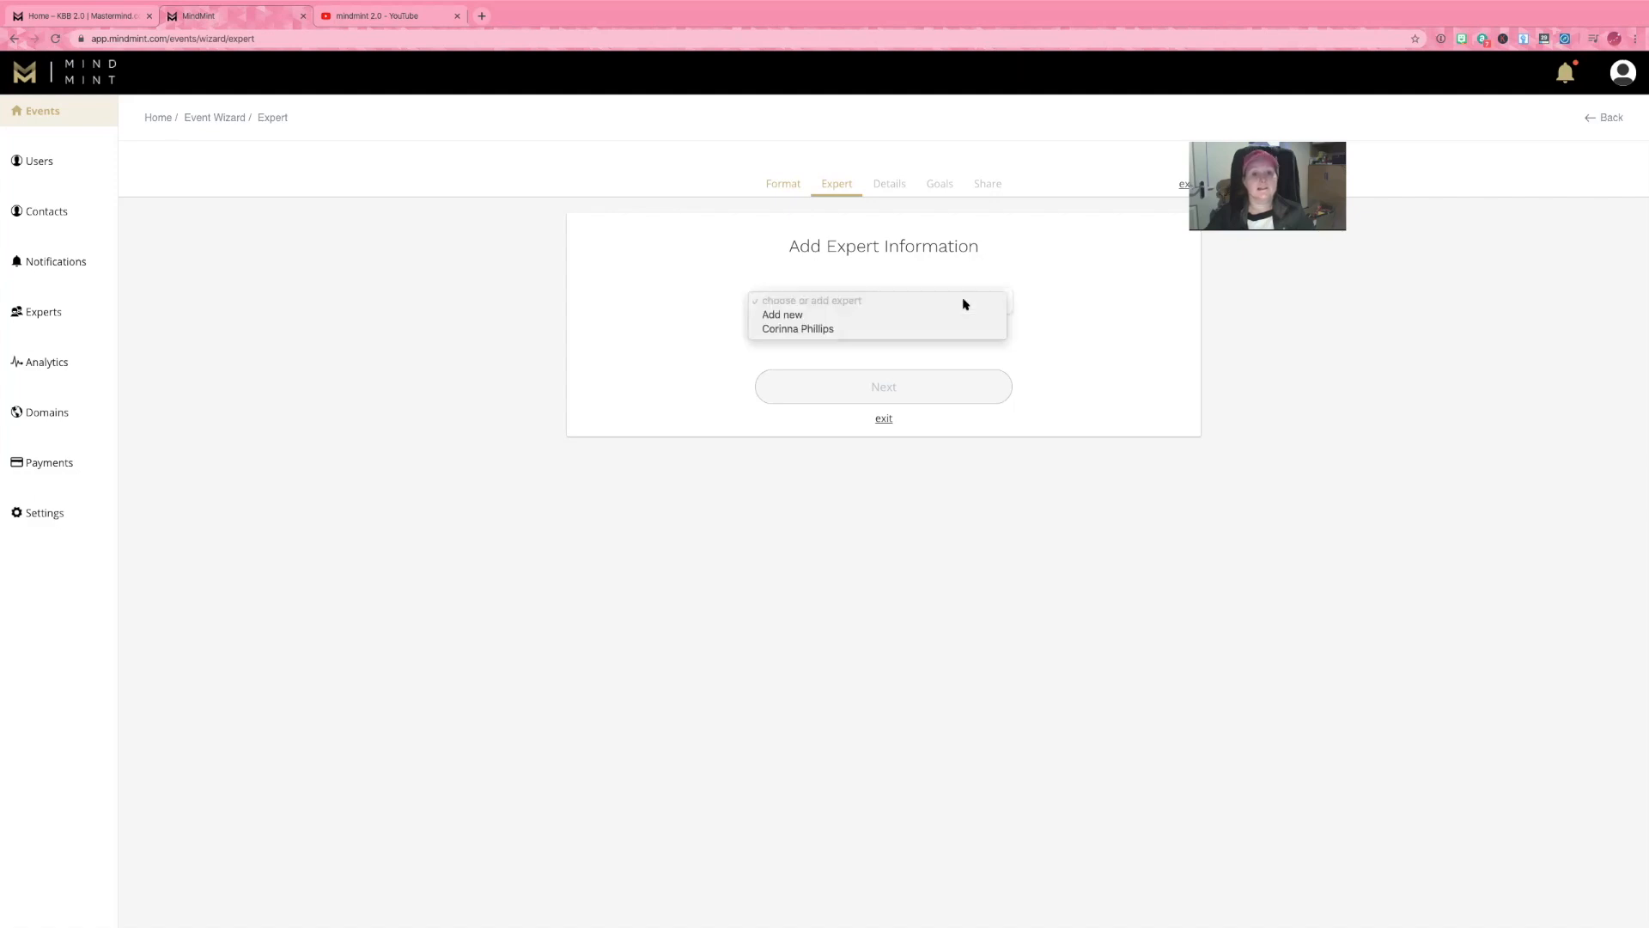
{"action": "left_click", "coordinate": [833, 332]}
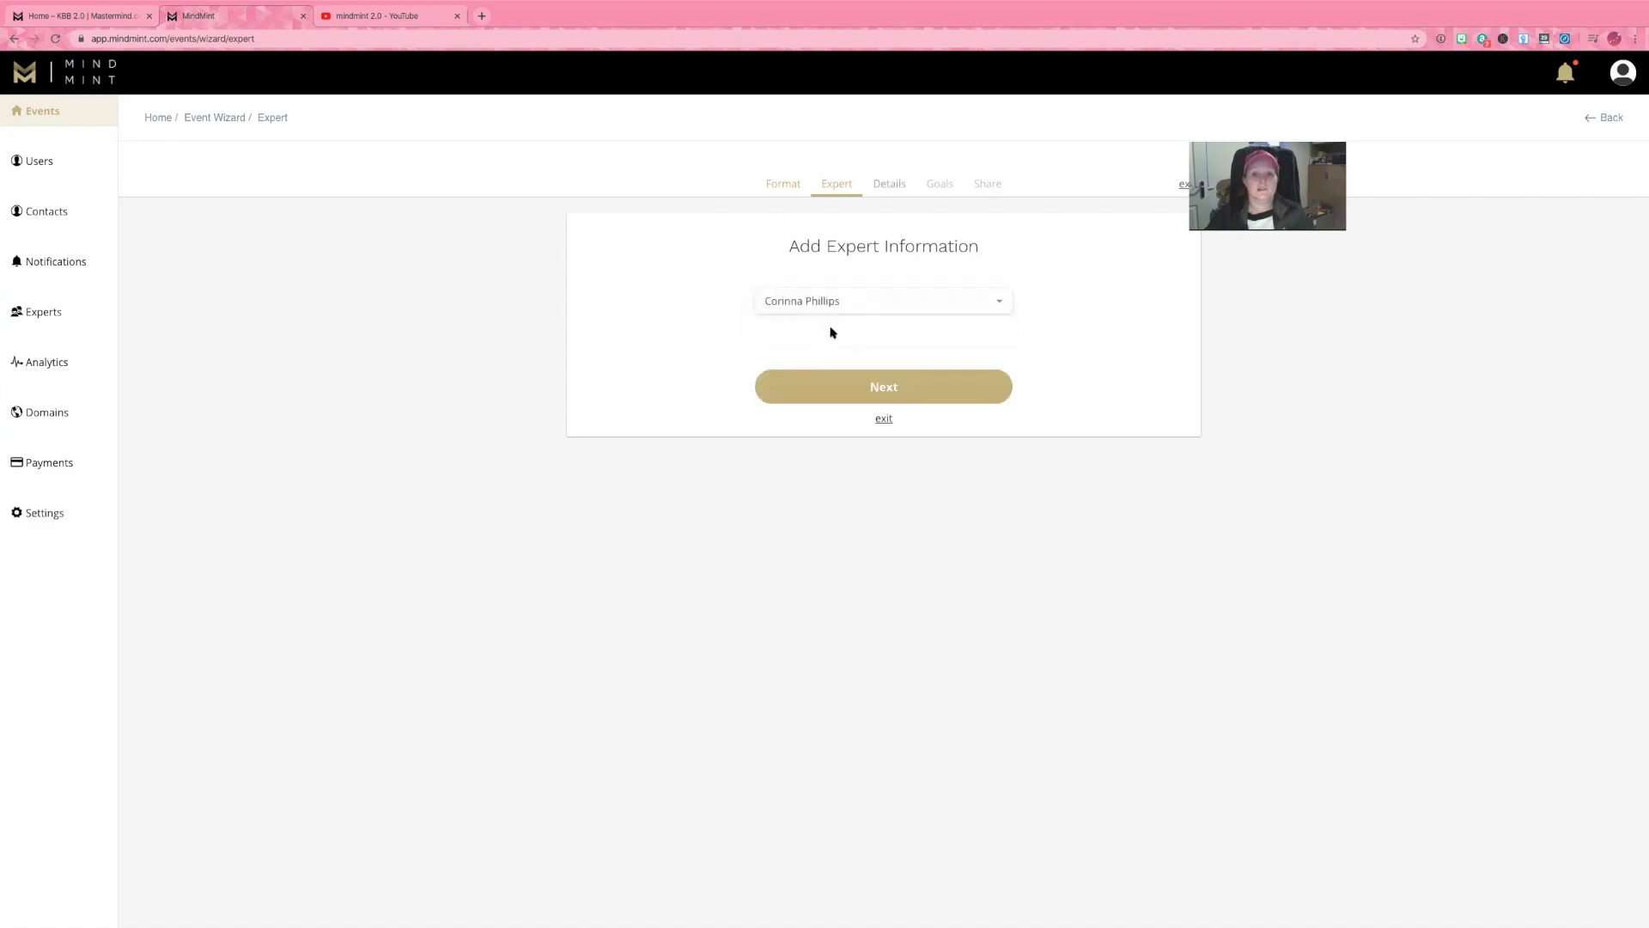
{"action": "left_click", "coordinate": [889, 386]}
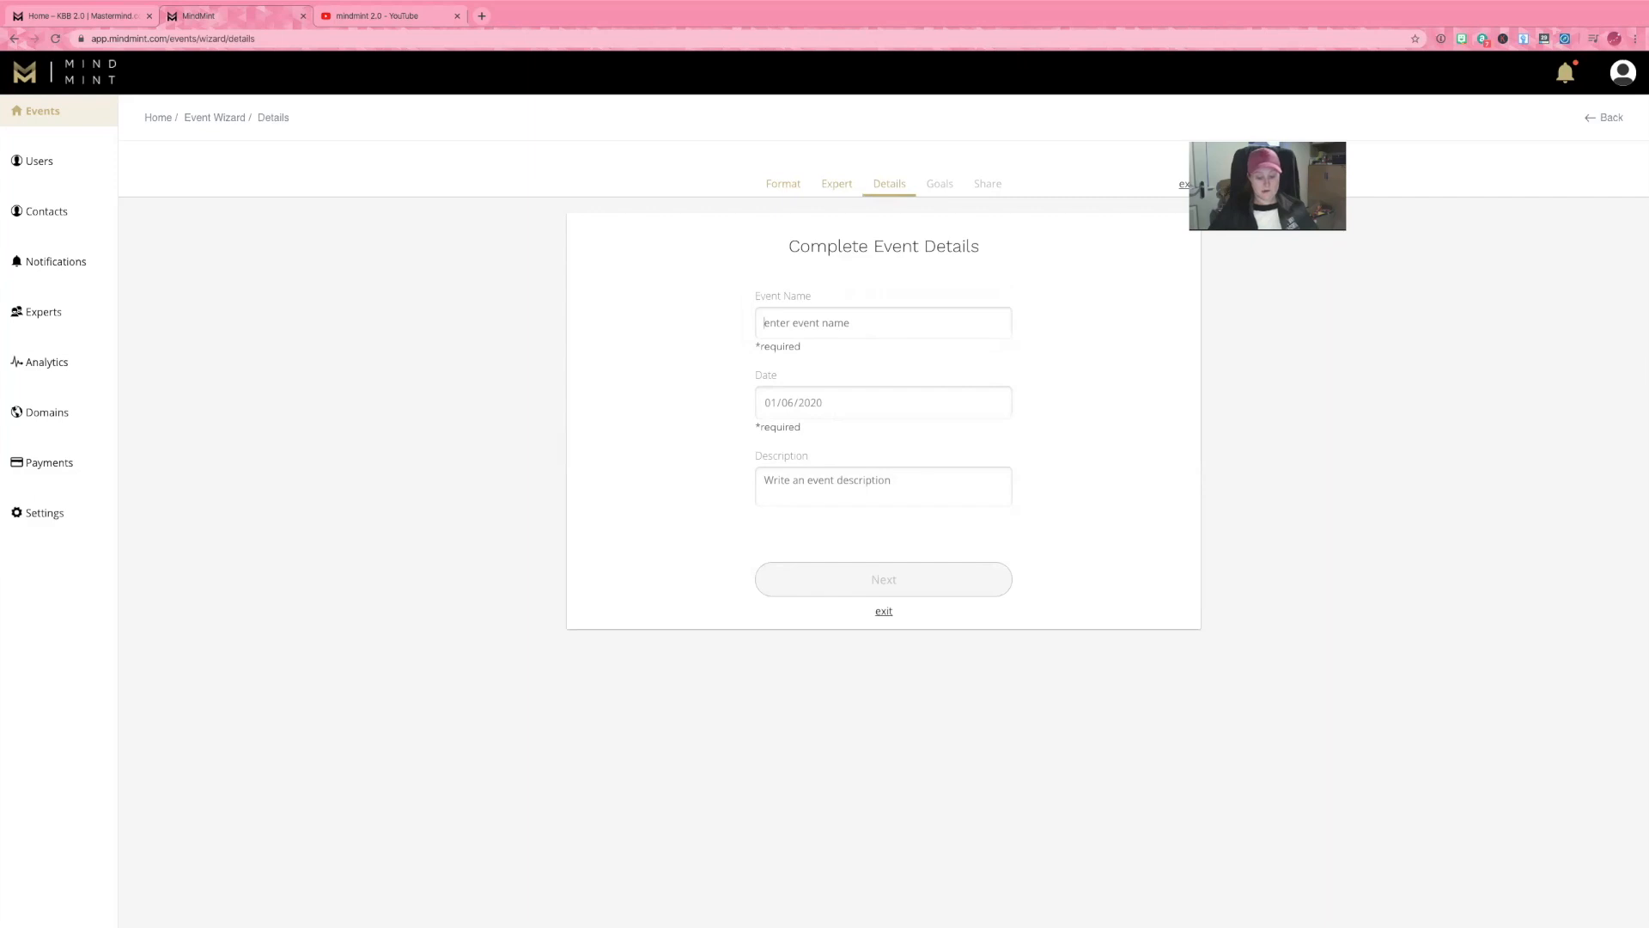
Name the event "Mindmint Software workshop", set its date to 28/03/2020 and proceed to the event goals.
{"action": "type", "text": "Mindmint So"}
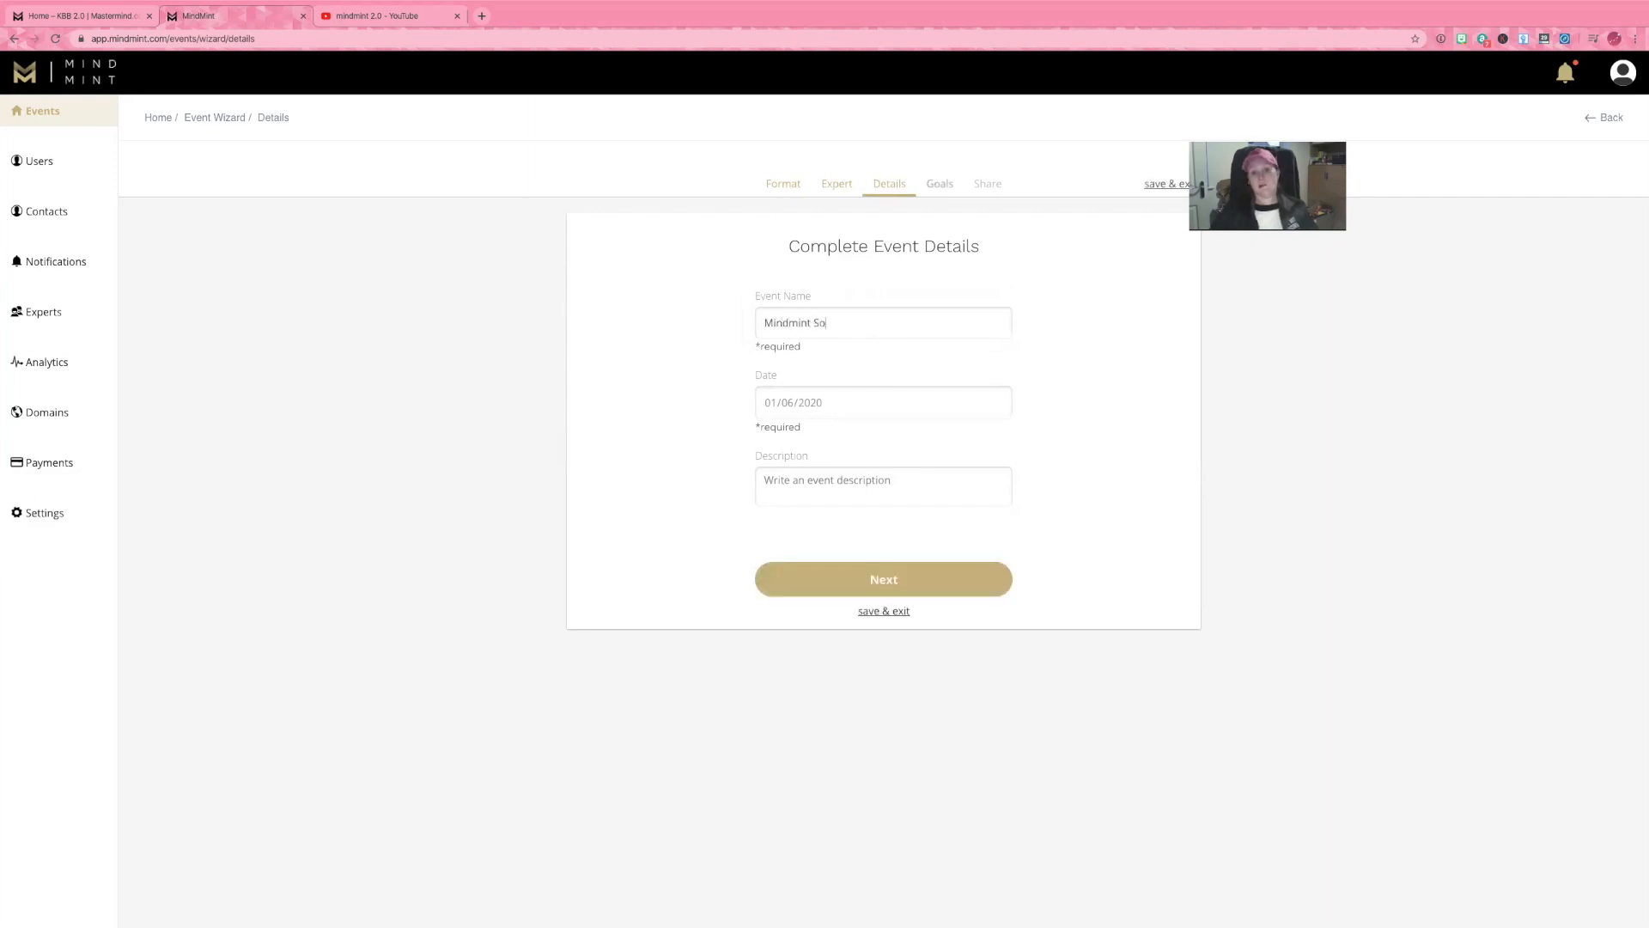
{"action": "type", "text": "ftware workshop"}
{"action": "left_click", "coordinate": [826, 396]}
{"action": "left_click", "coordinate": [996, 405]}
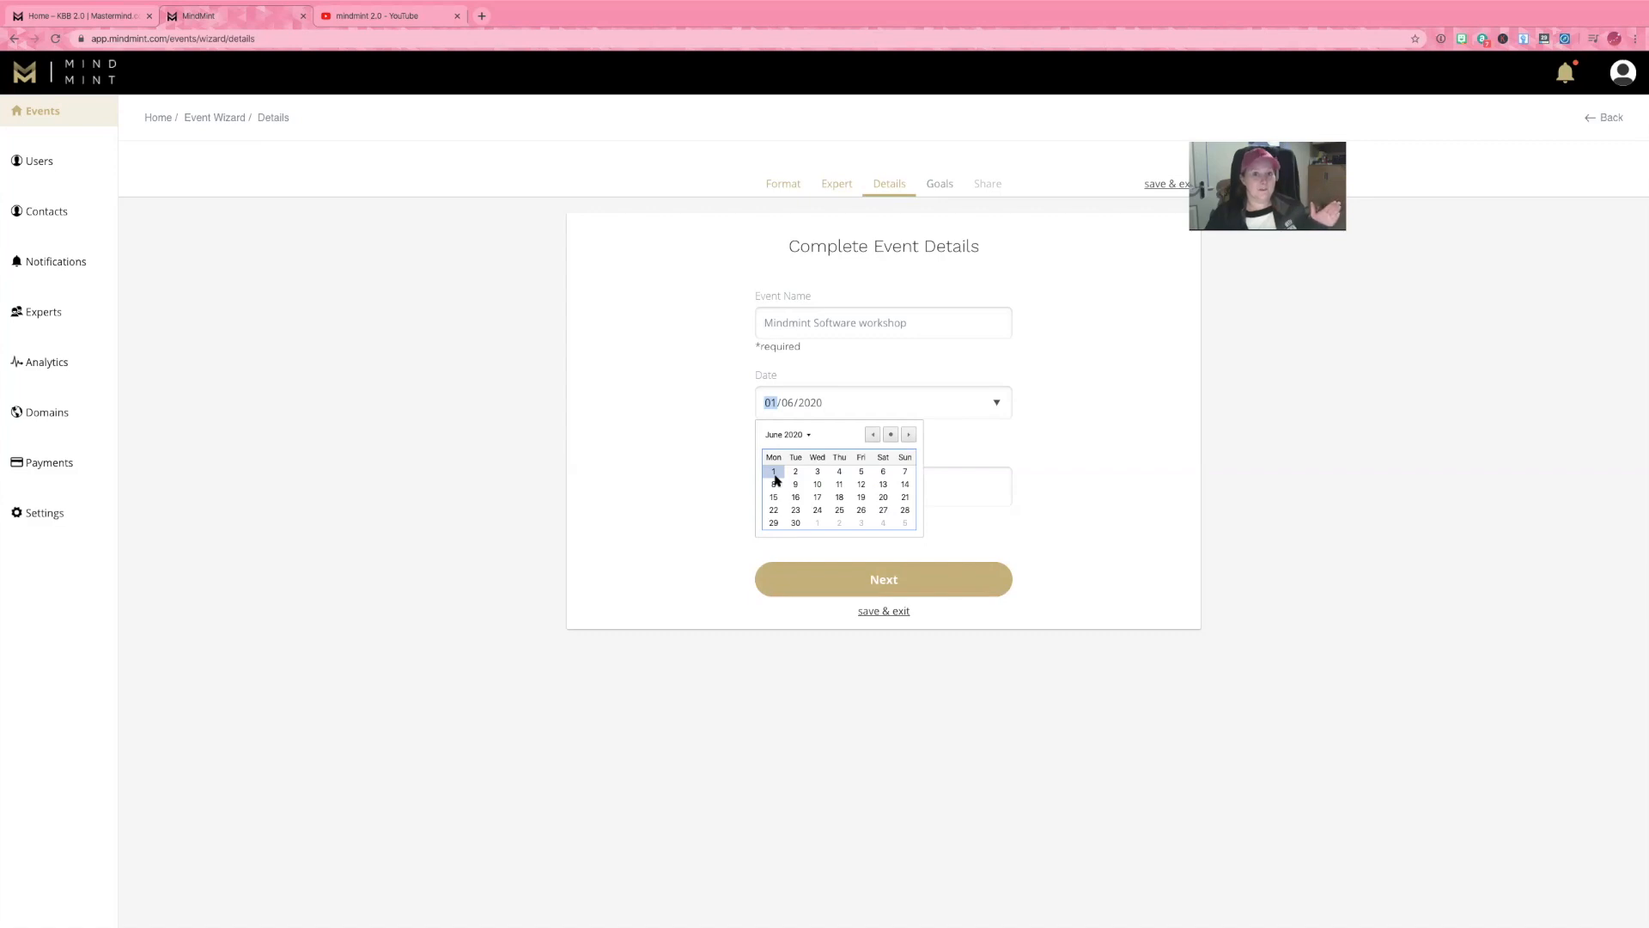
{"action": "left_click", "coordinate": [872, 435]}
{"action": "left_click", "coordinate": [872, 435]}
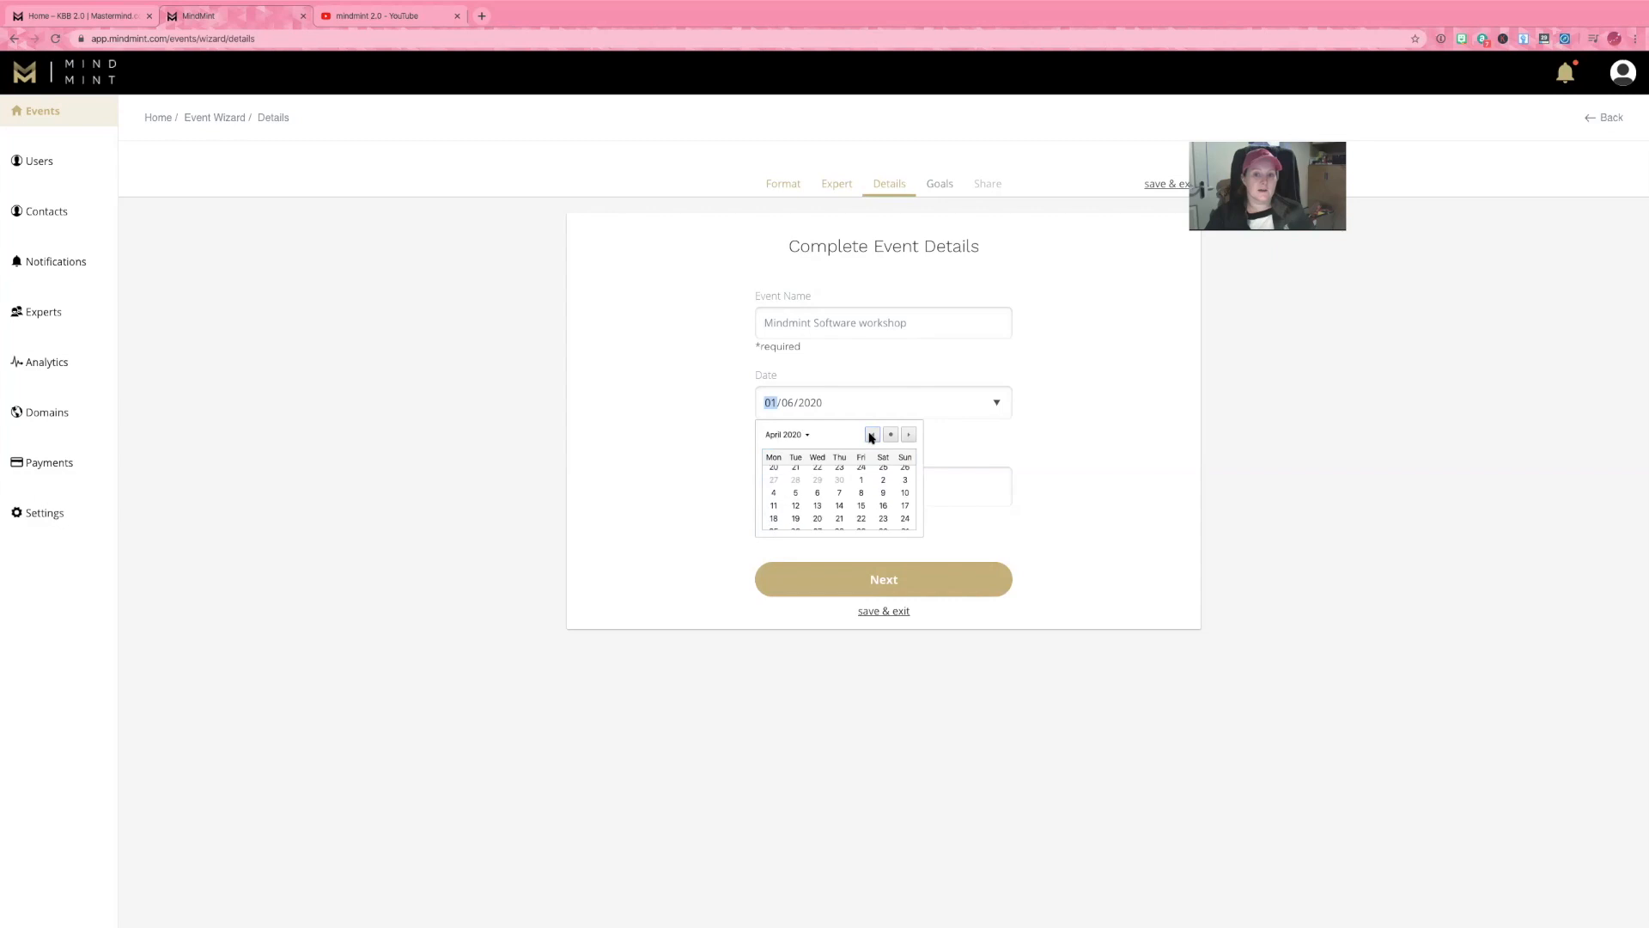
{"action": "left_click", "coordinate": [872, 435]}
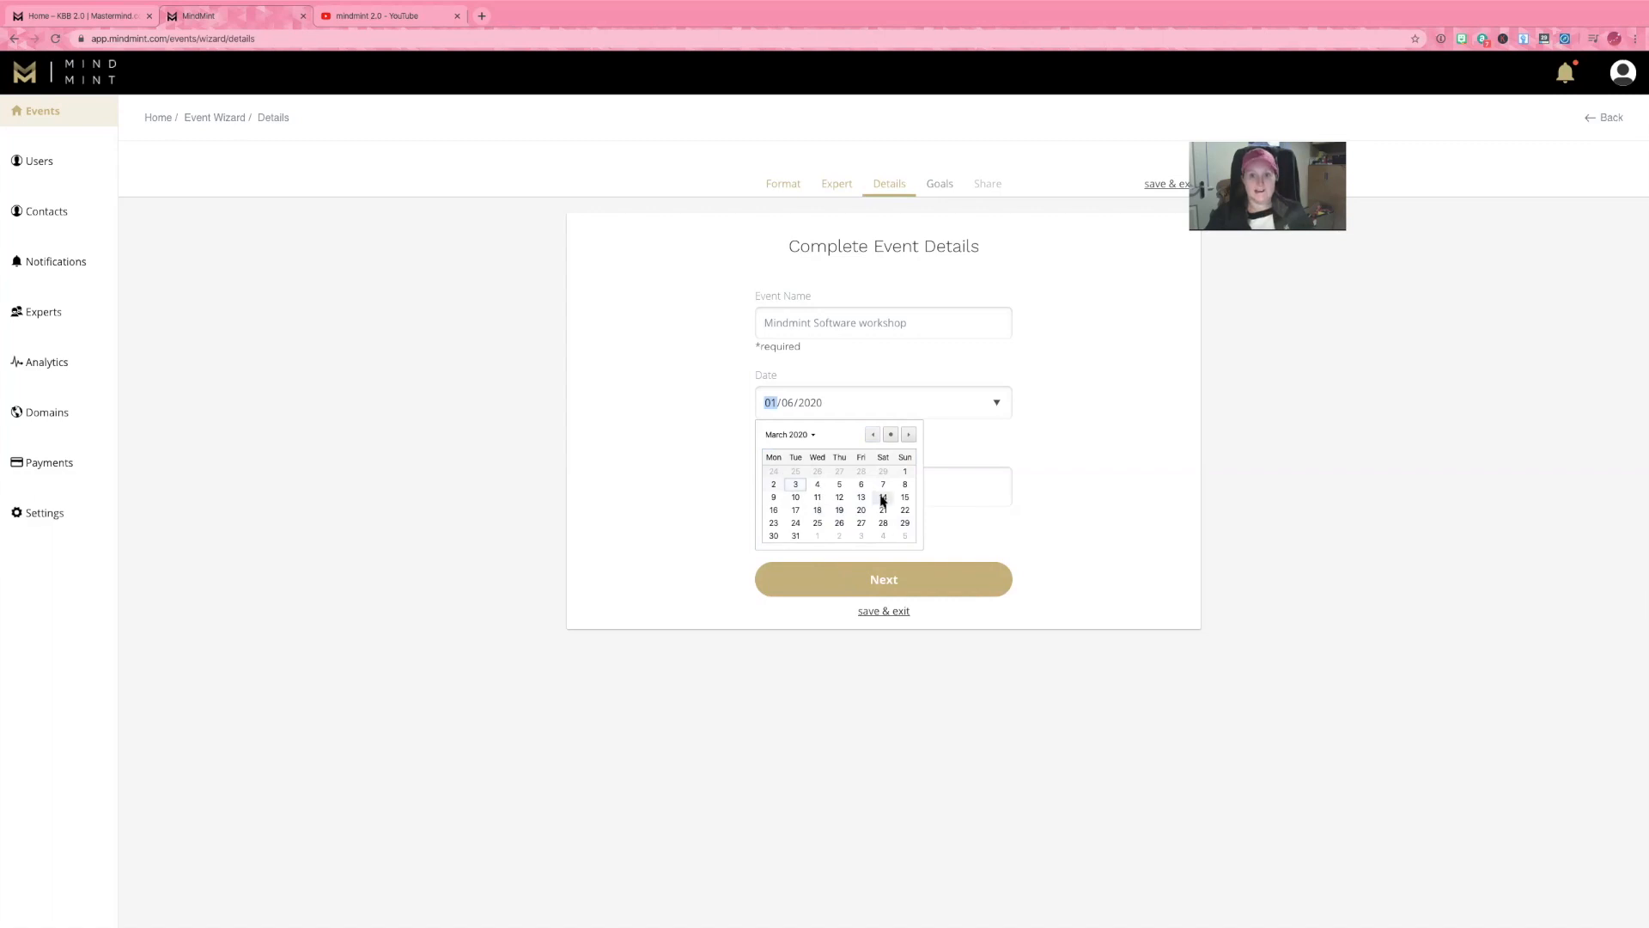
{"action": "left_click", "coordinate": [884, 523]}
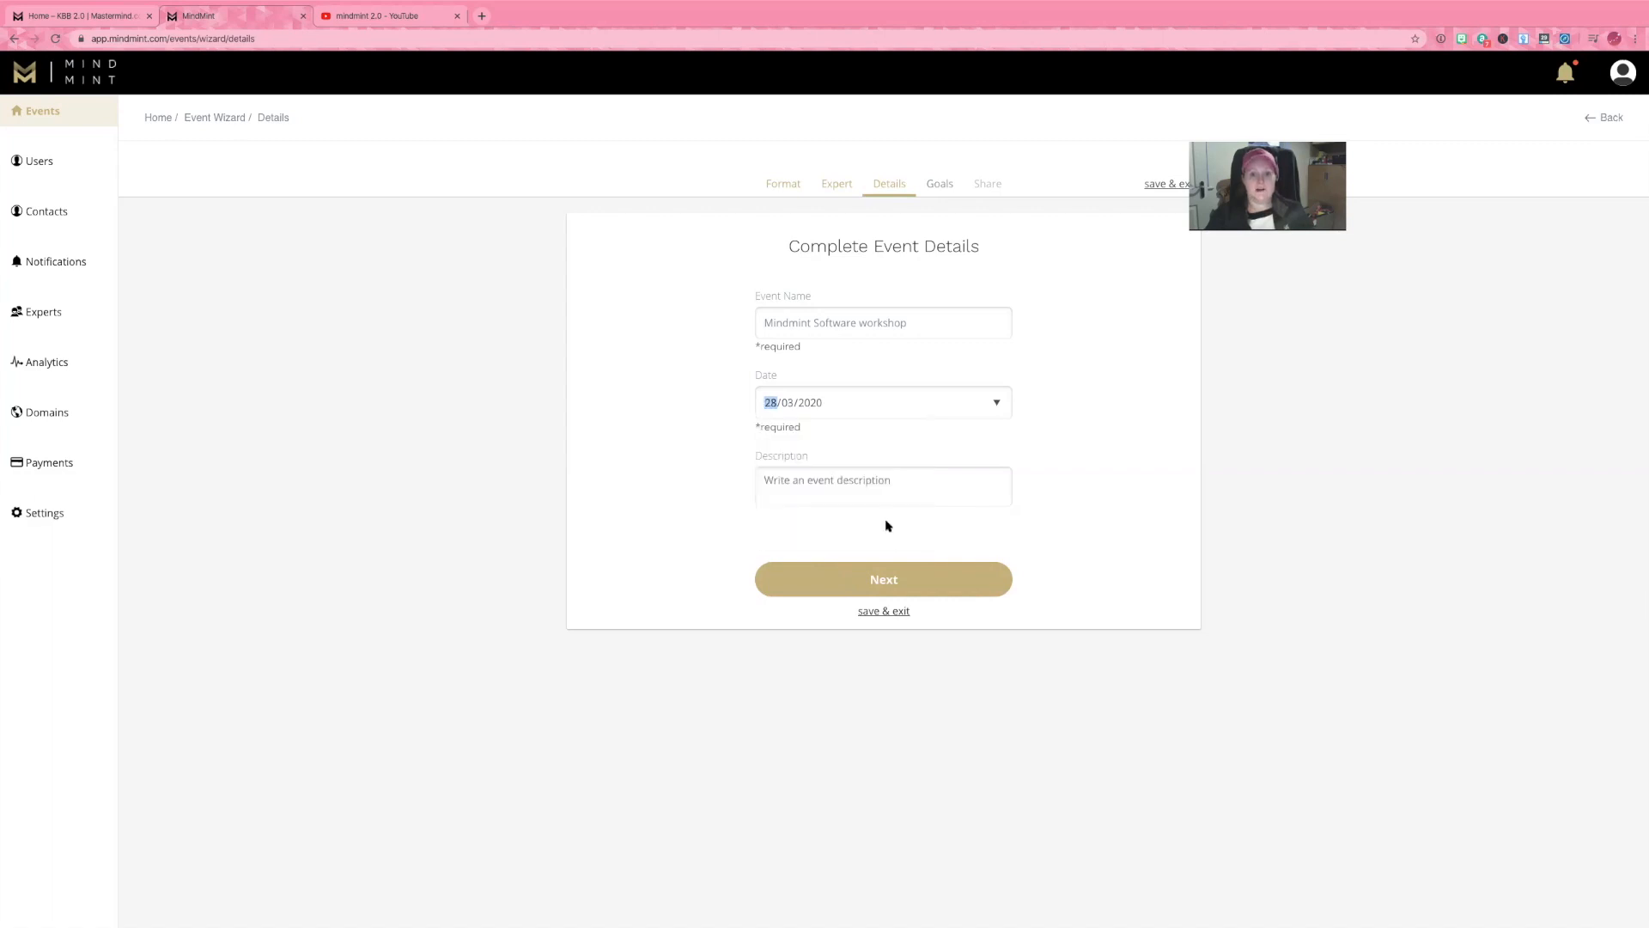
{"action": "left_click", "coordinate": [877, 699]}
{"action": "left_click", "coordinate": [886, 581]}
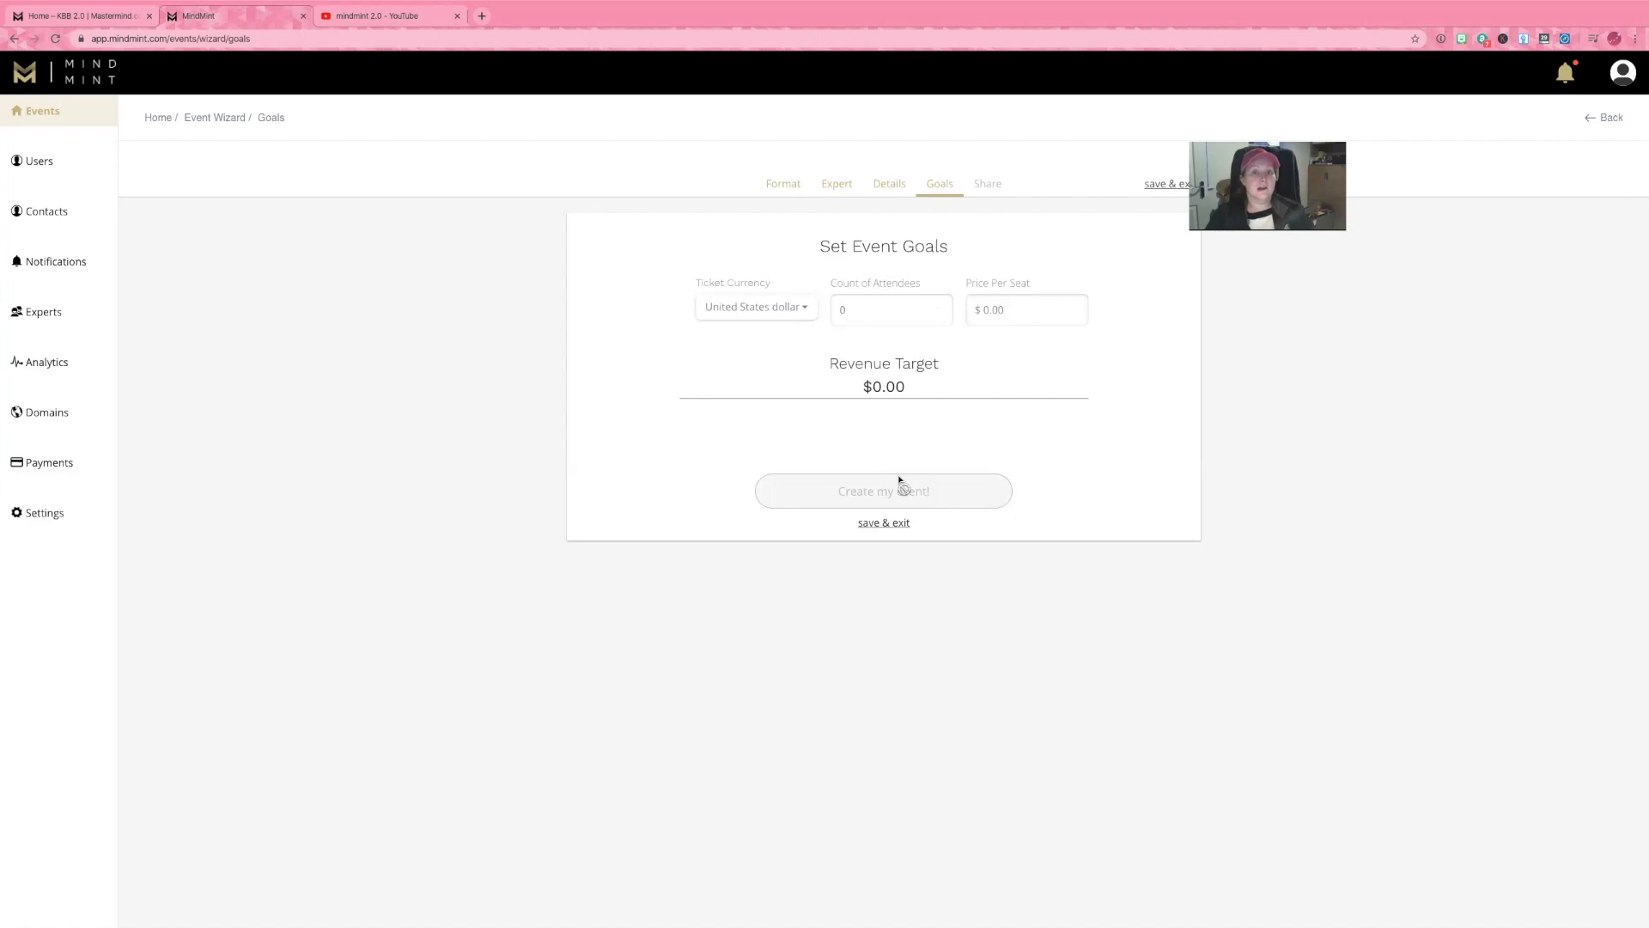
Set the event goals to Pound sterling as ticket currency, 15 attendees and a price of 20.00 per seat.
{"action": "left_click", "coordinate": [803, 309]}
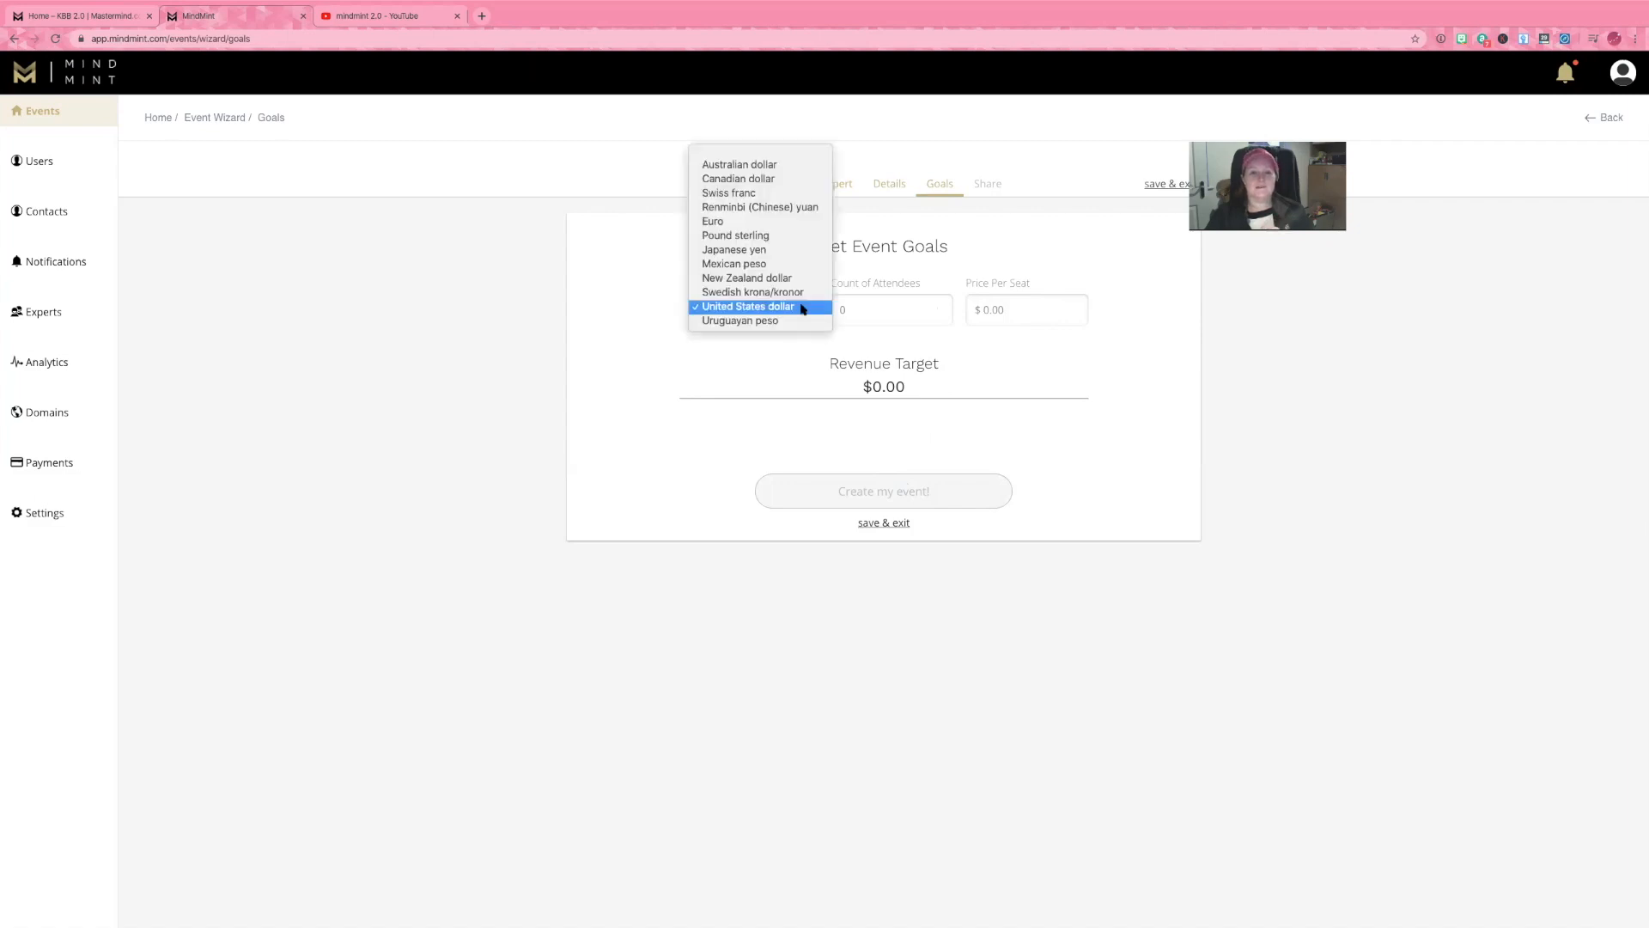
{"action": "left_click", "coordinate": [783, 234]}
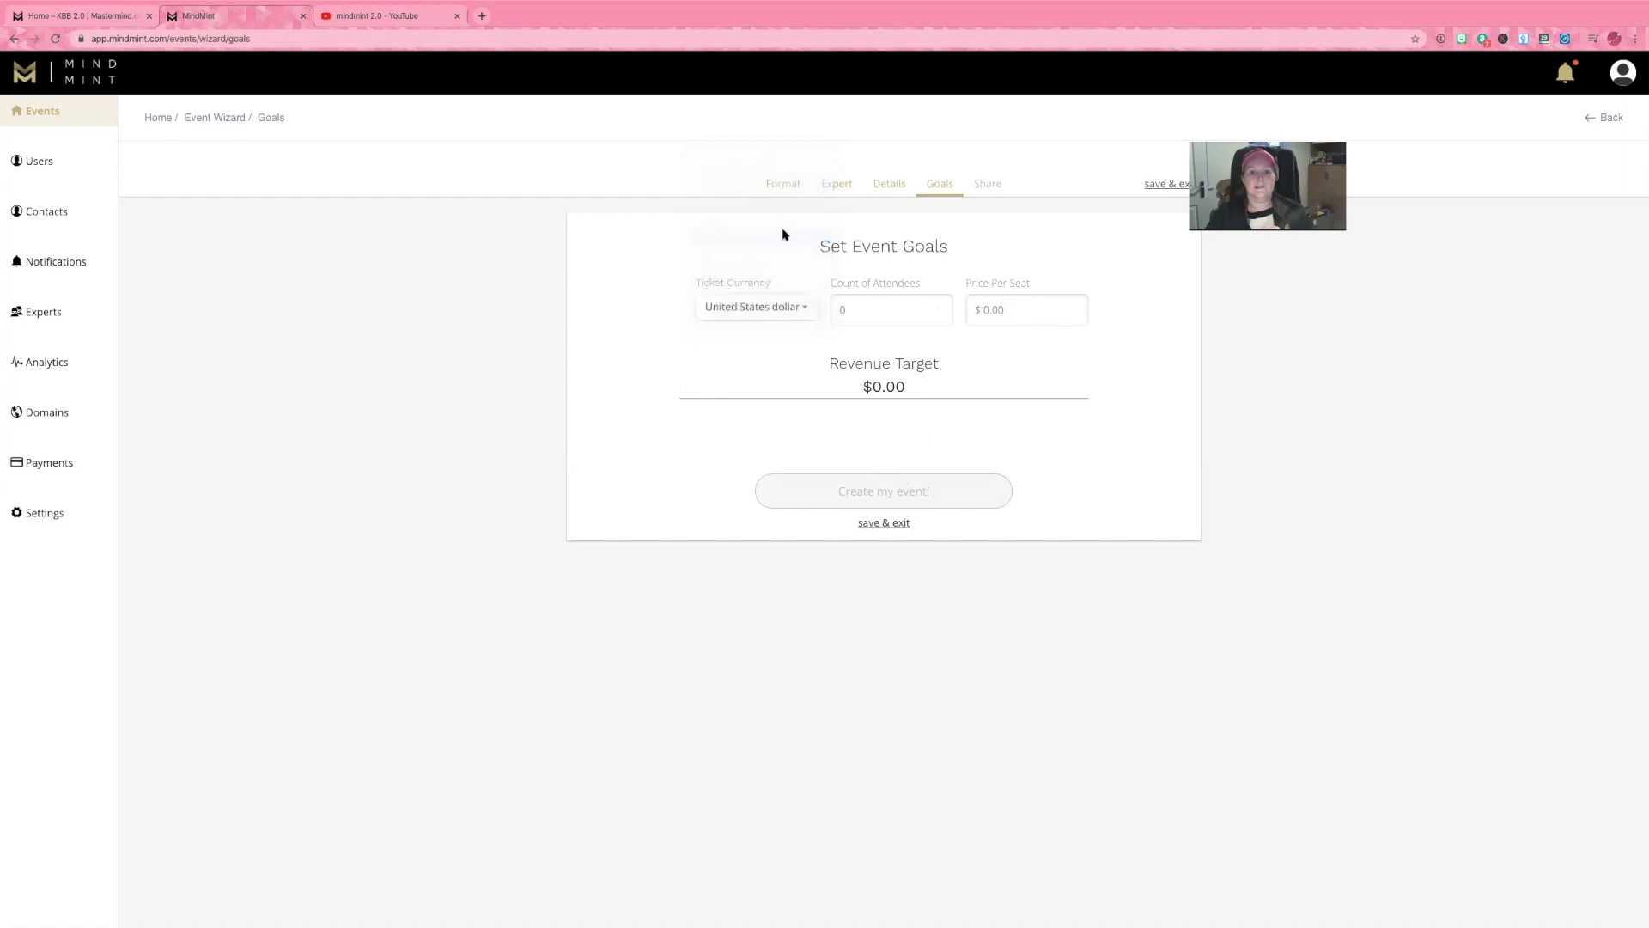
{"action": "left_click", "coordinate": [893, 308]}
{"action": "type", "text": "15"}
{"action": "left_click", "coordinate": [1038, 308]}
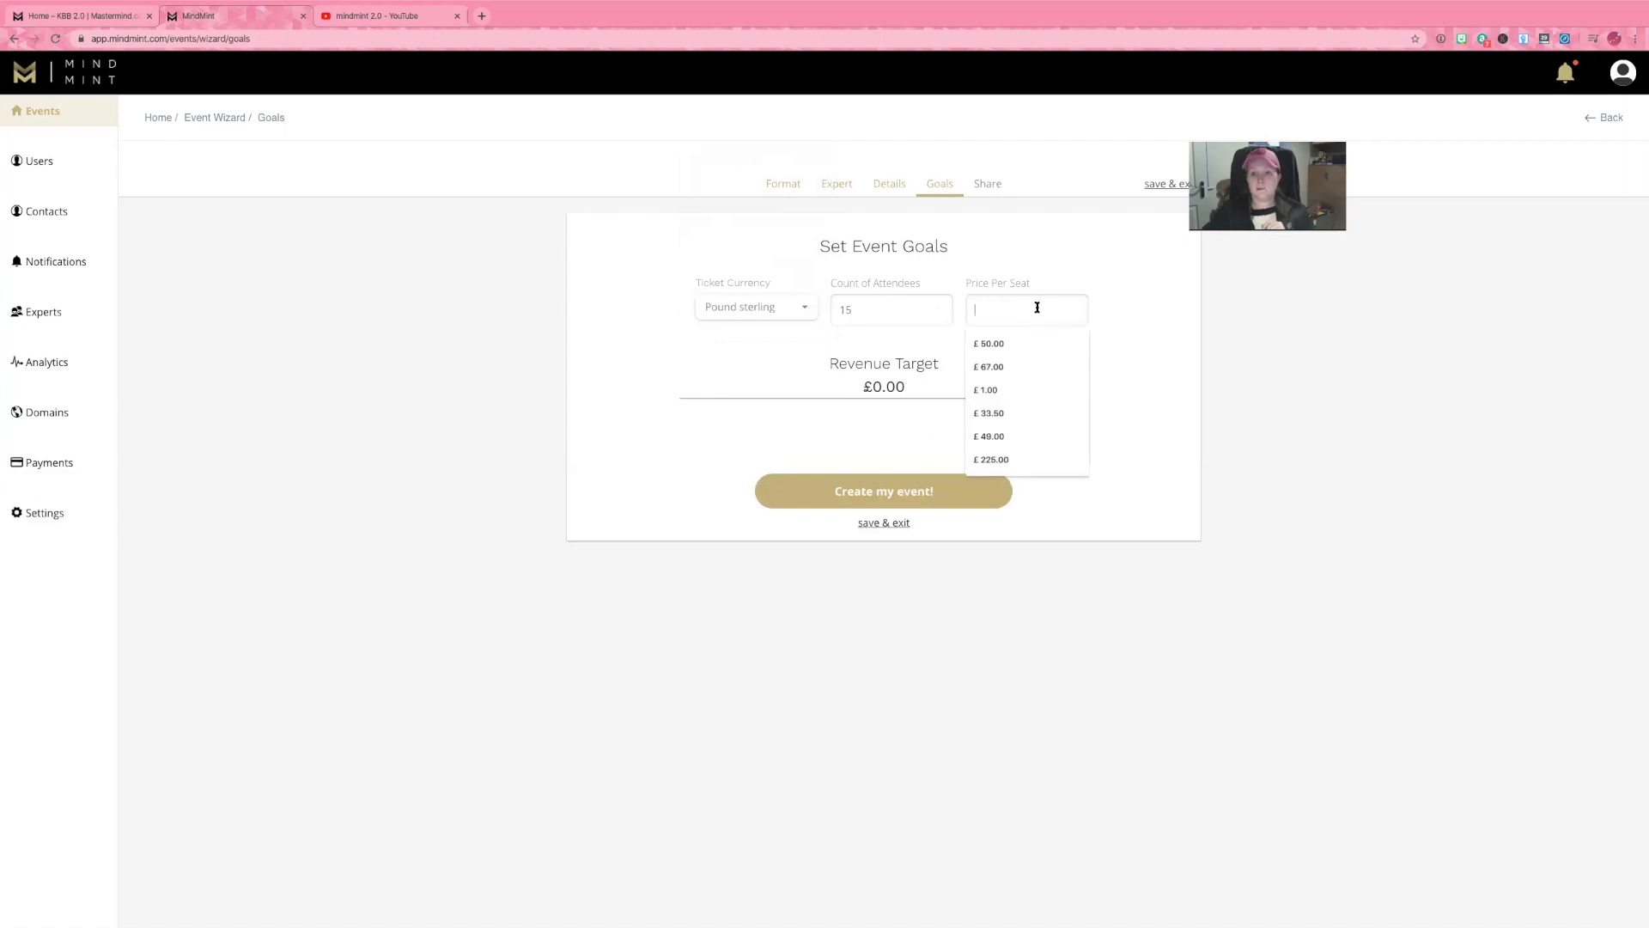
{"action": "type", "text": "20"}
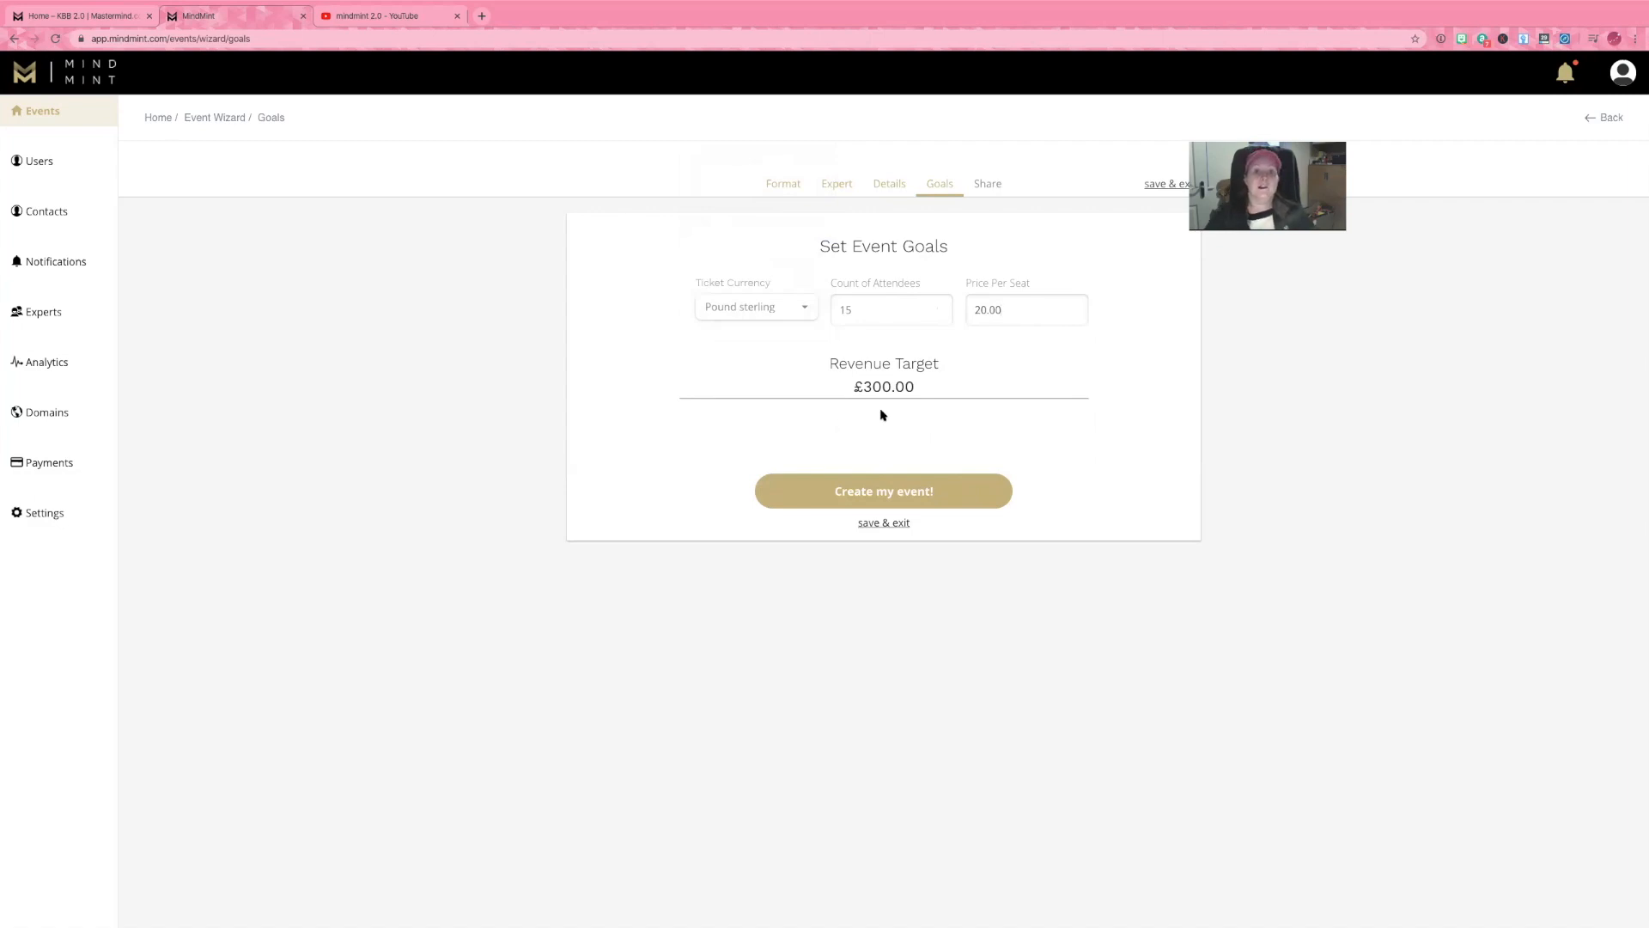
Create the event and review its poster from the title down to the event agenda.
{"action": "left_click", "coordinate": [892, 492]}
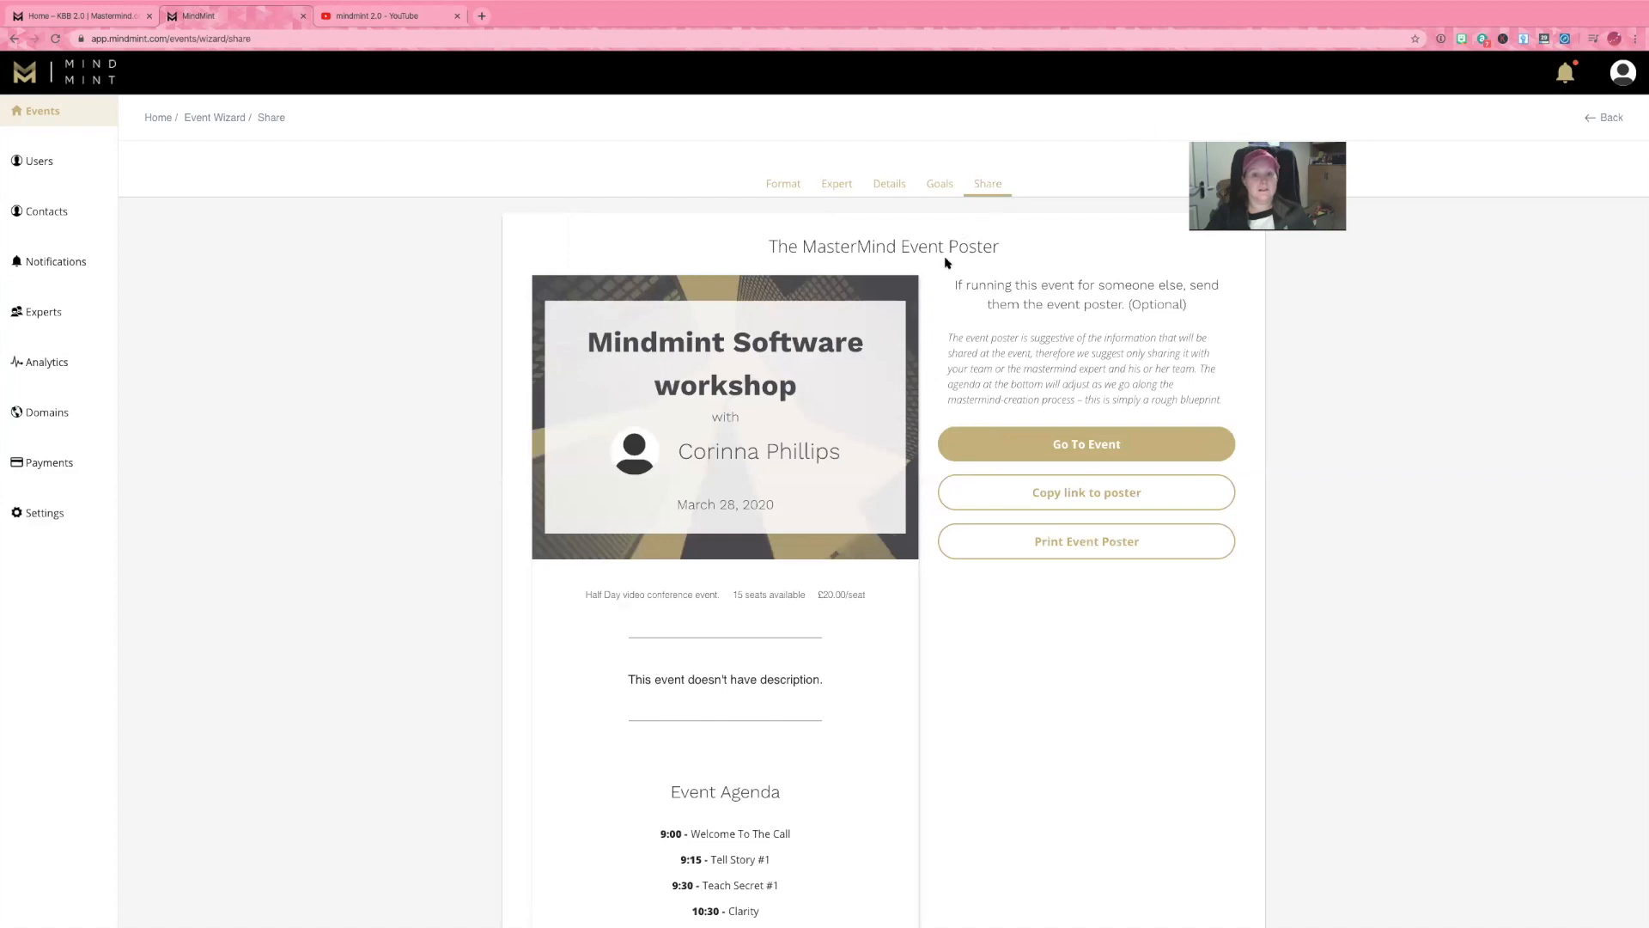
{"action": "scroll", "coordinate": [946, 262], "scroll_direction": "down", "scroll_amount": 1}
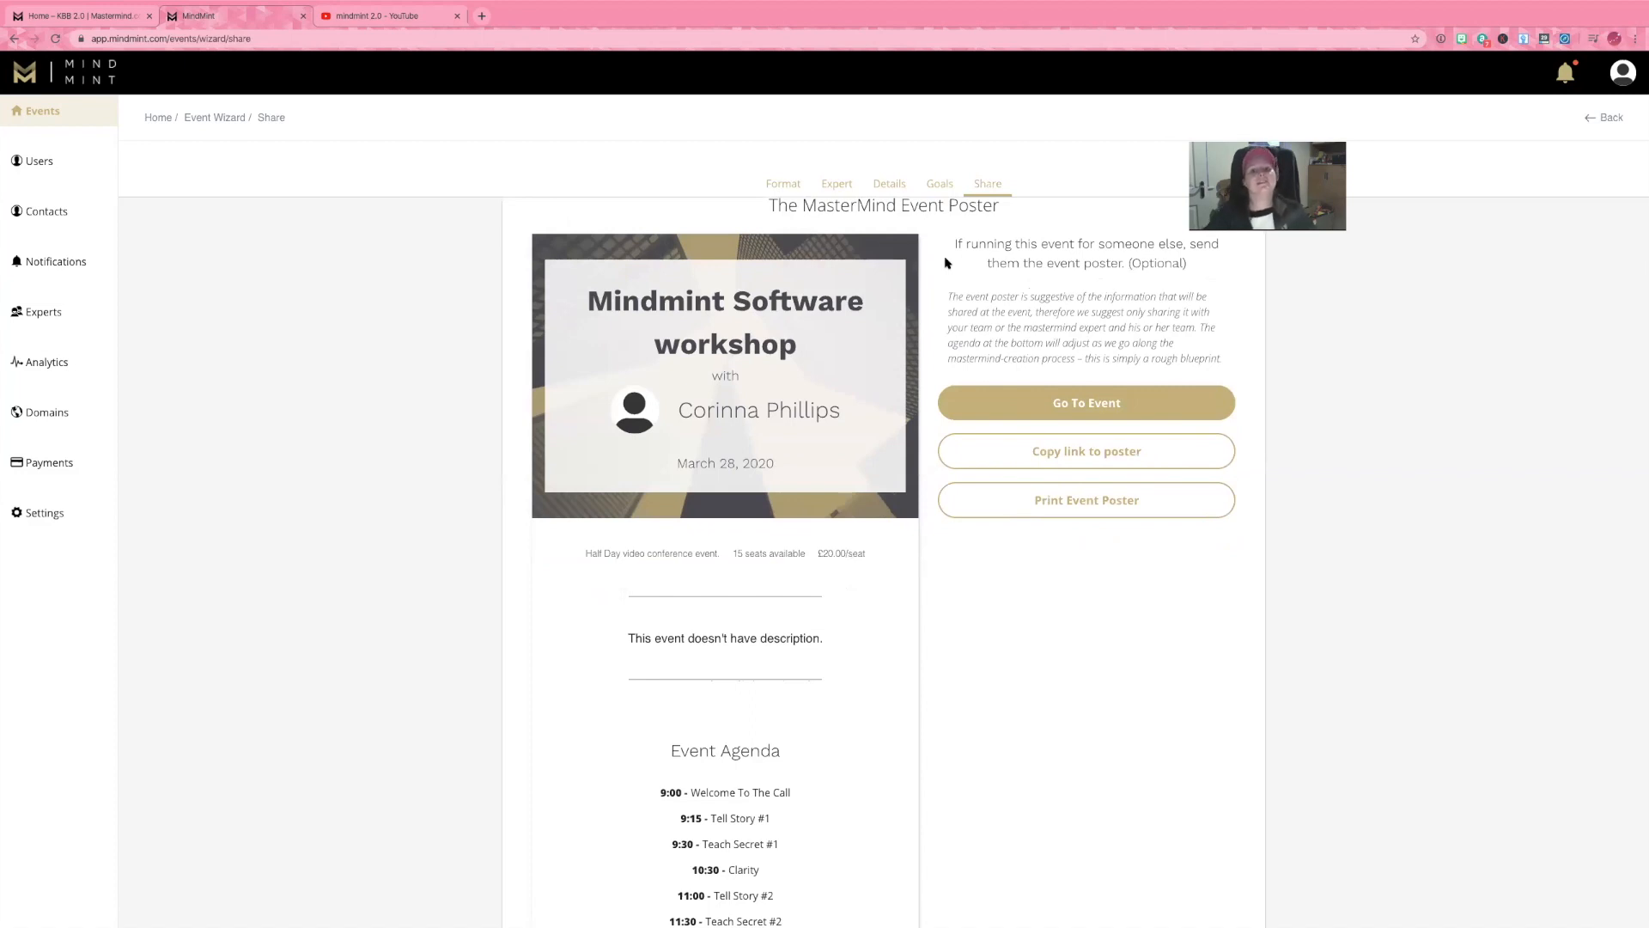
{"action": "scroll", "coordinate": [946, 262], "scroll_direction": "down", "scroll_amount": 2}
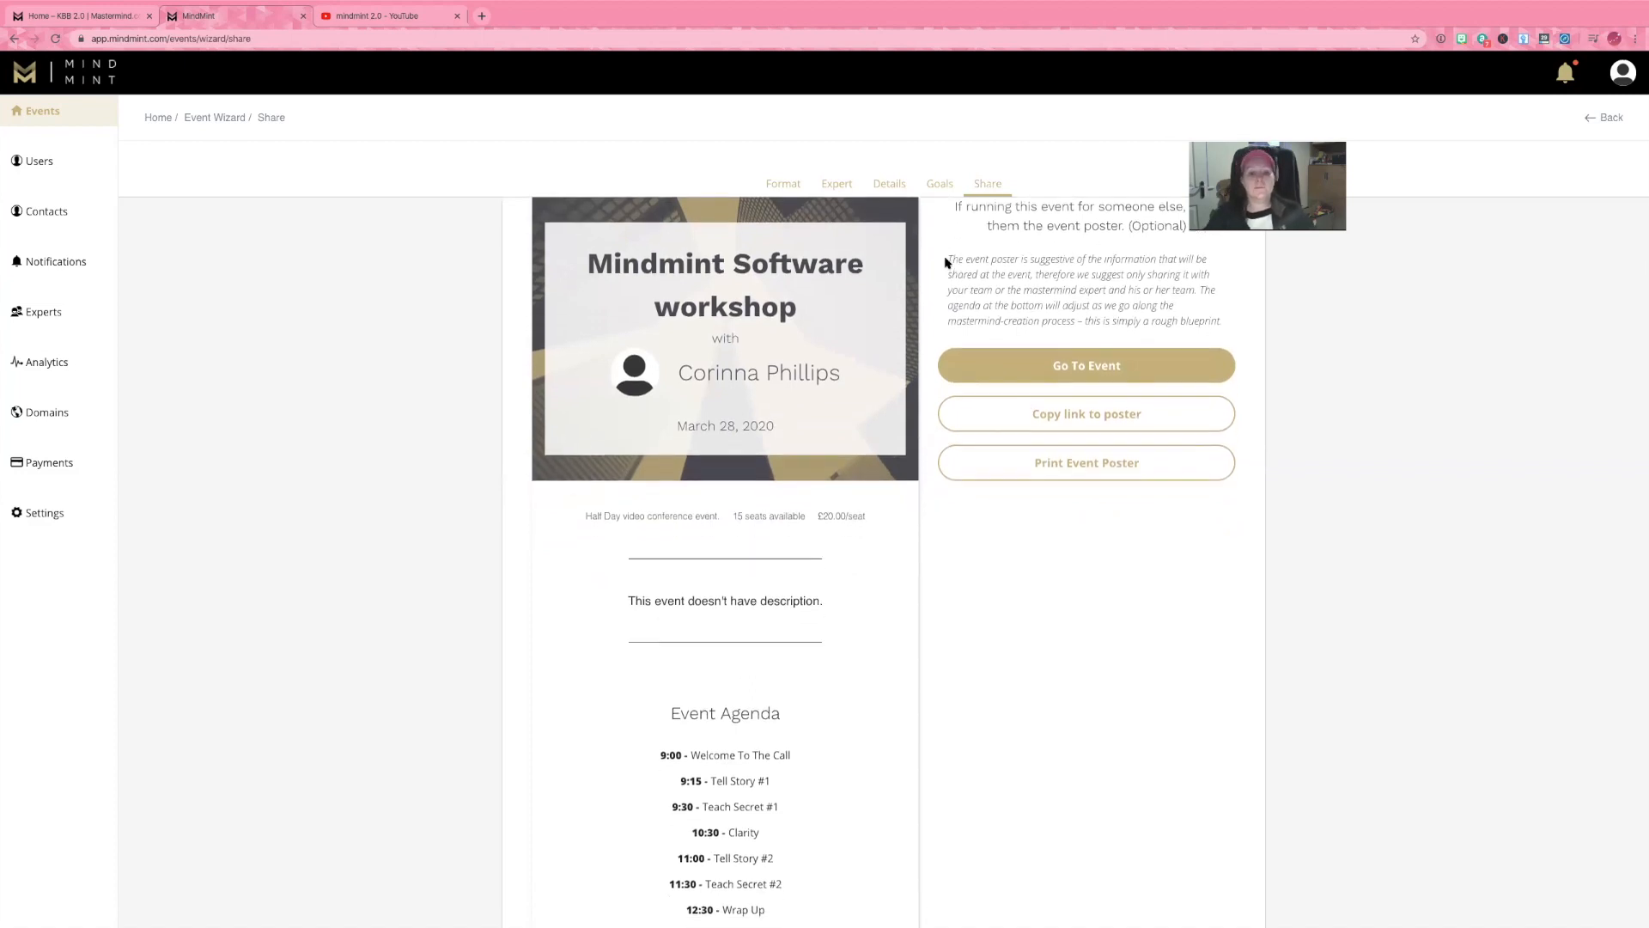
{"action": "scroll", "coordinate": [946, 262], "scroll_direction": "down", "scroll_amount": 3}
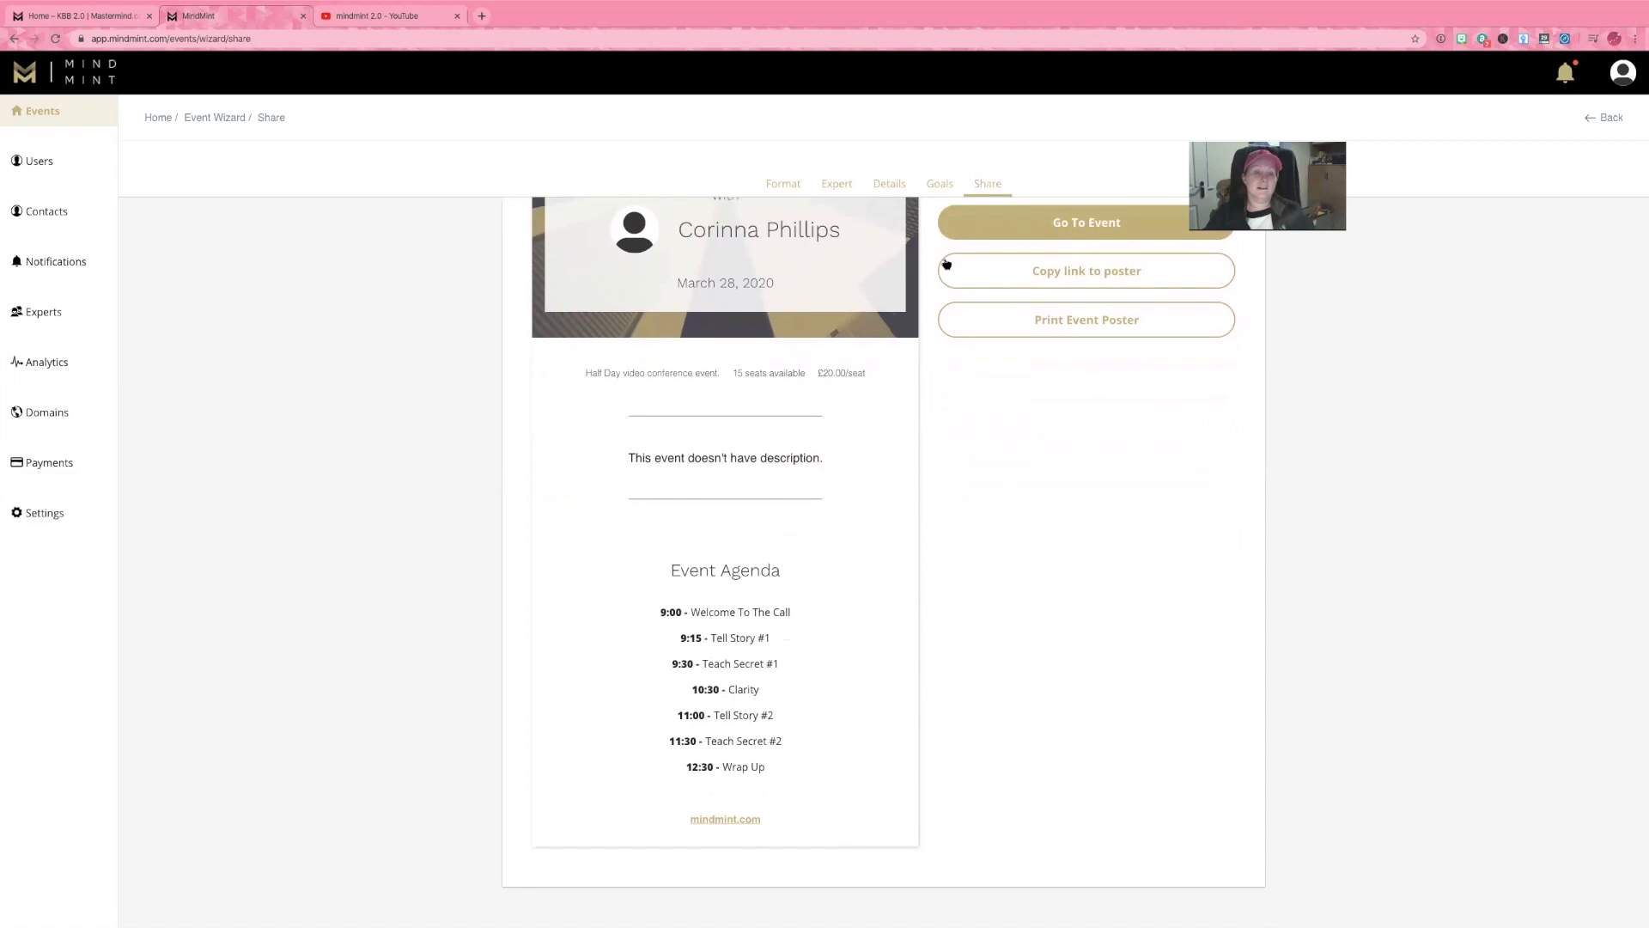
{"action": "scroll", "coordinate": [946, 263], "scroll_direction": "up", "scroll_amount": 5}
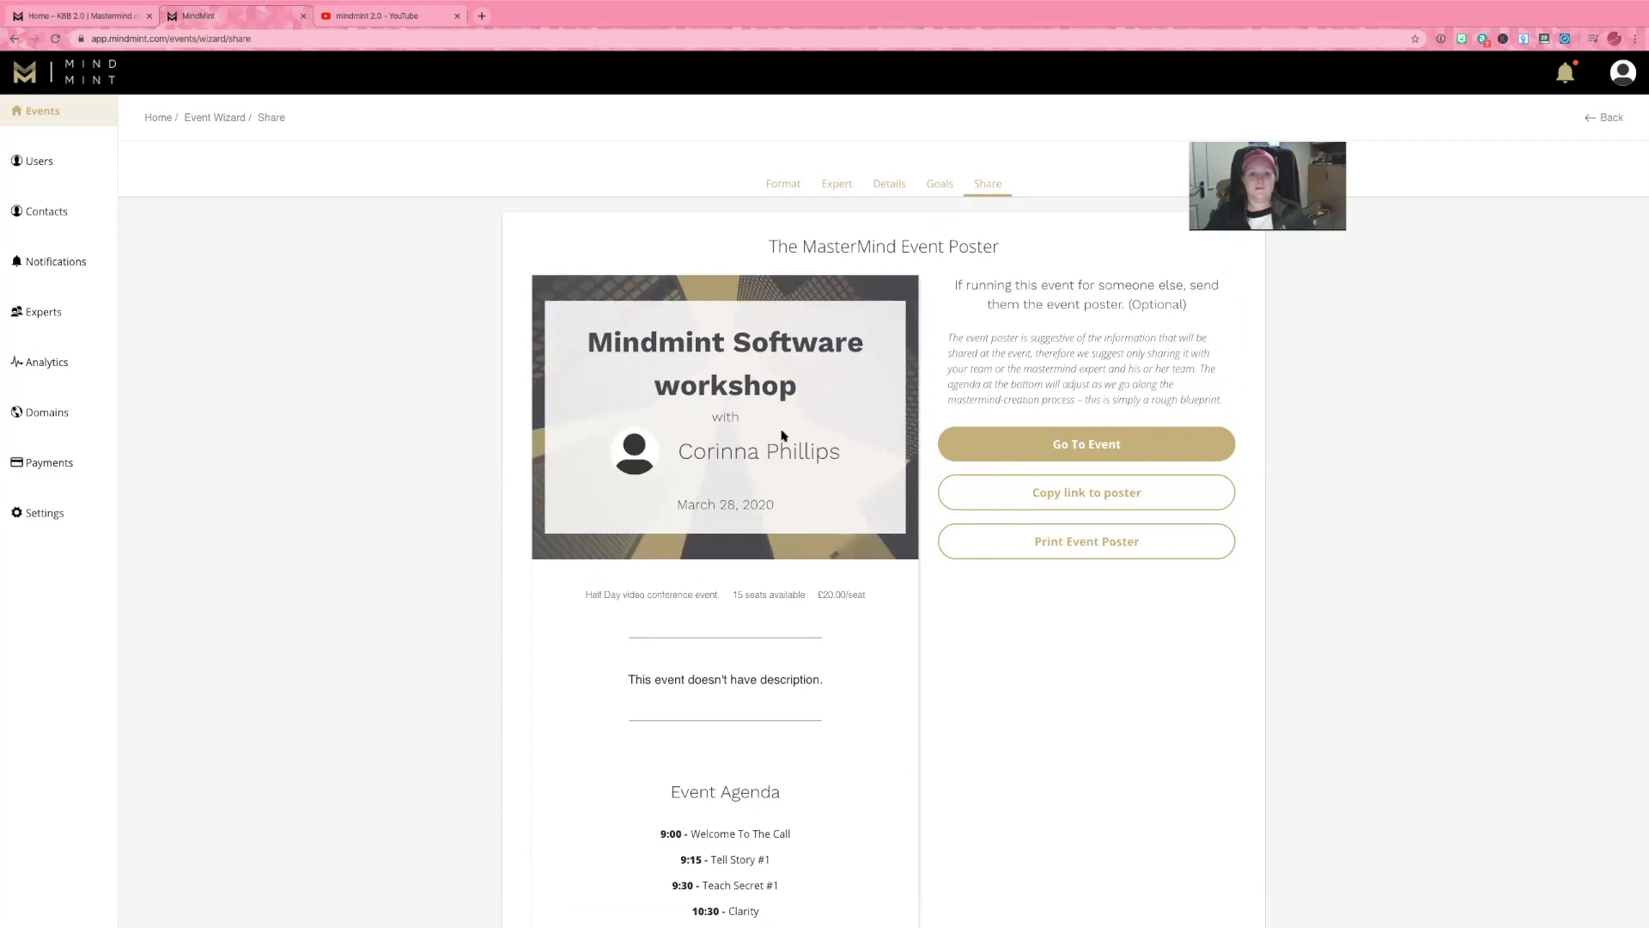
{"action": "scroll", "coordinate": [707, 505], "scroll_direction": "down", "scroll_amount": 5}
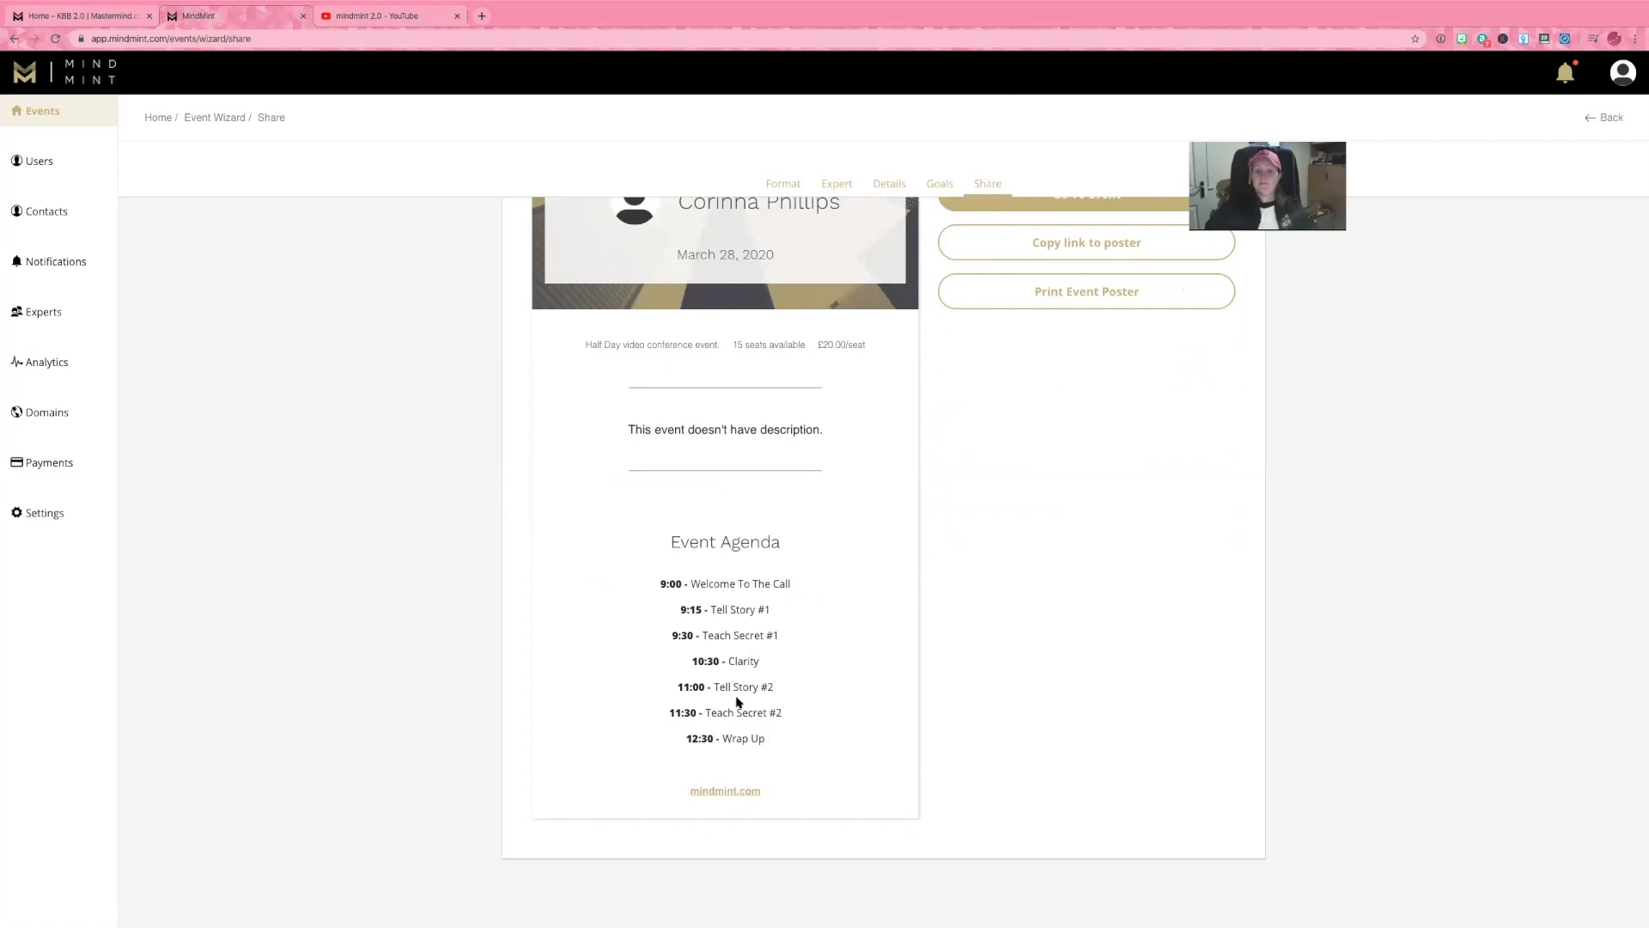
{"action": "scroll", "coordinate": [737, 702], "scroll_direction": "up", "scroll_amount": 2}
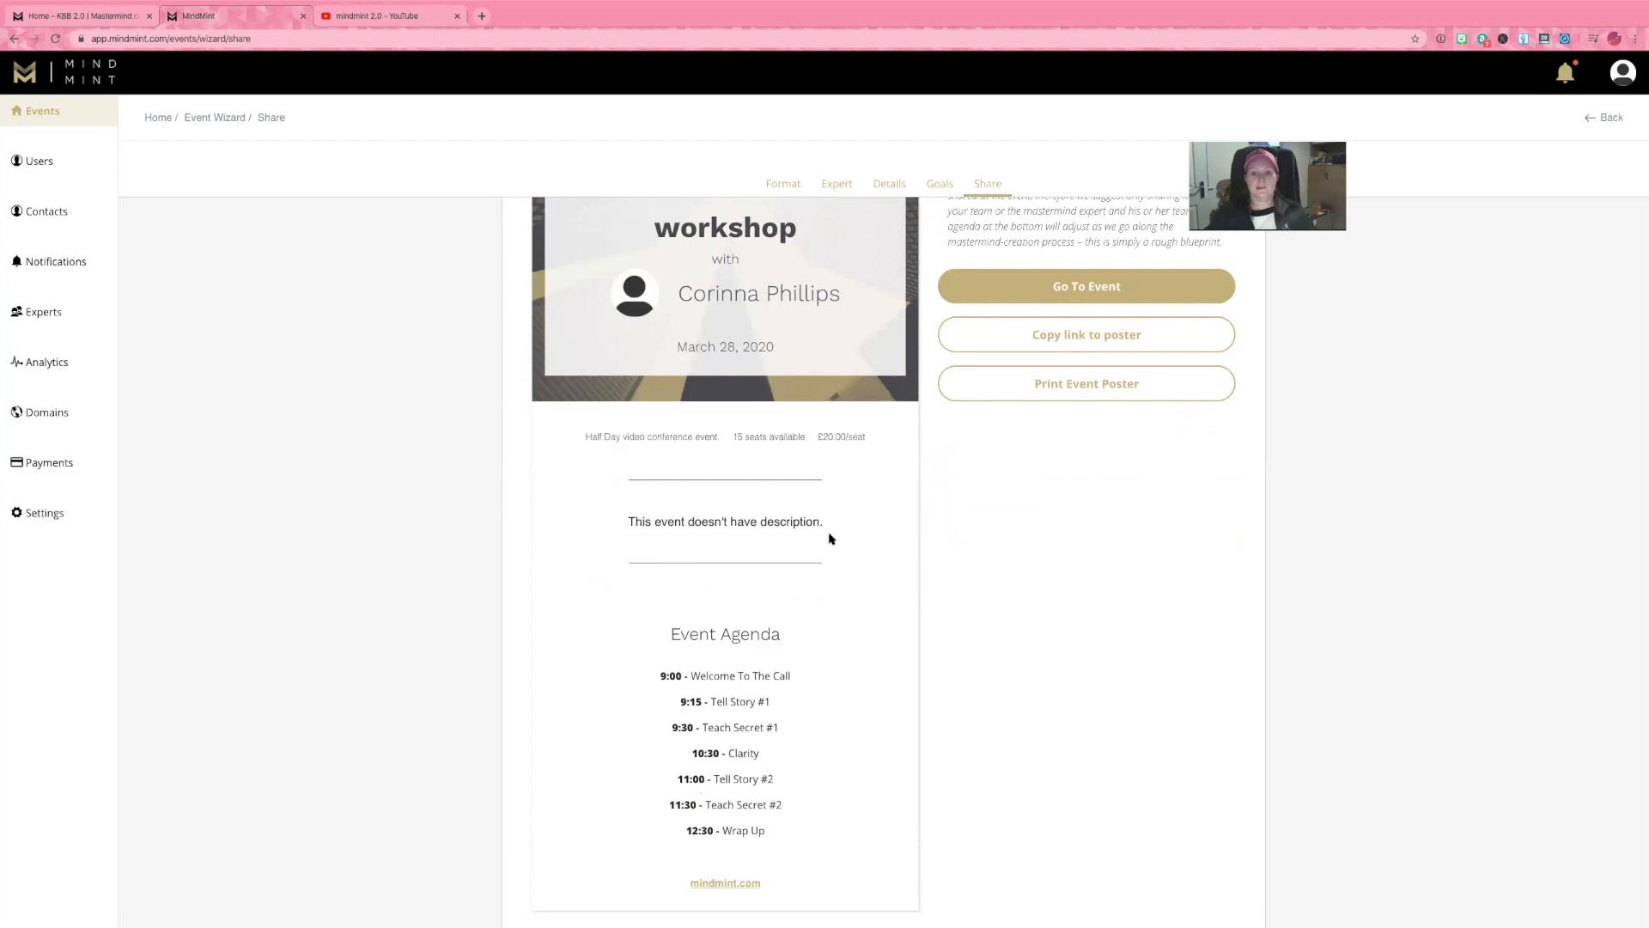
{"action": "scroll", "coordinate": [831, 539], "scroll_direction": "up", "scroll_amount": 3}
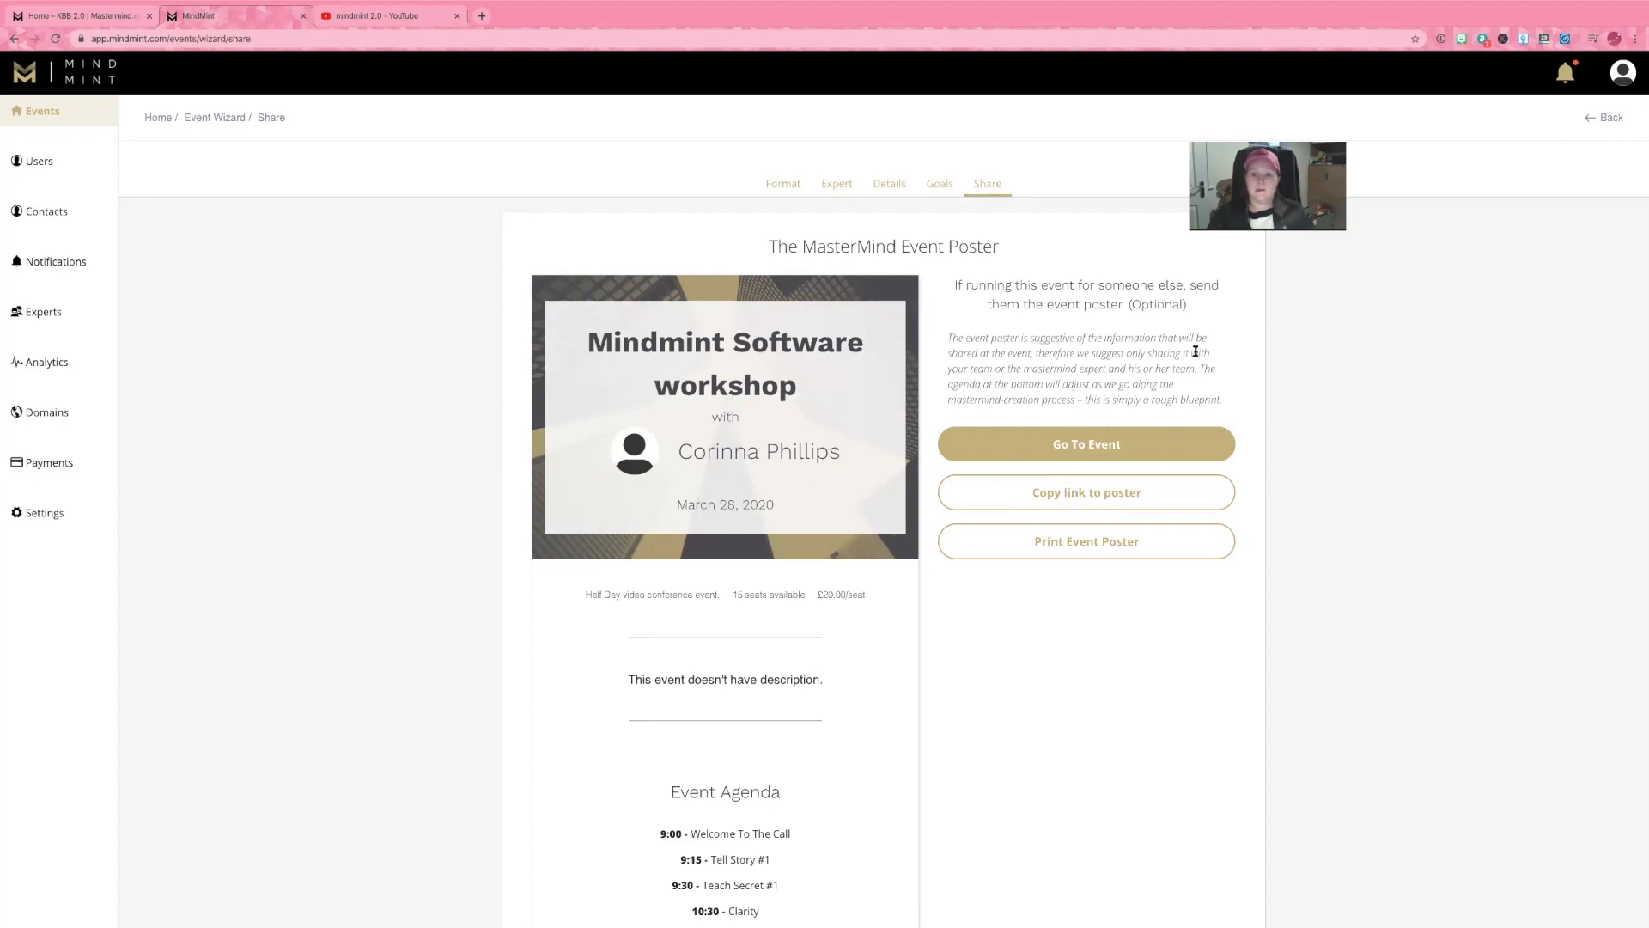
Go to the new event and examine the "Discovering Your Superpower" questions in its Wisdom Extraction survey.
{"action": "left_click", "coordinate": [1088, 445]}
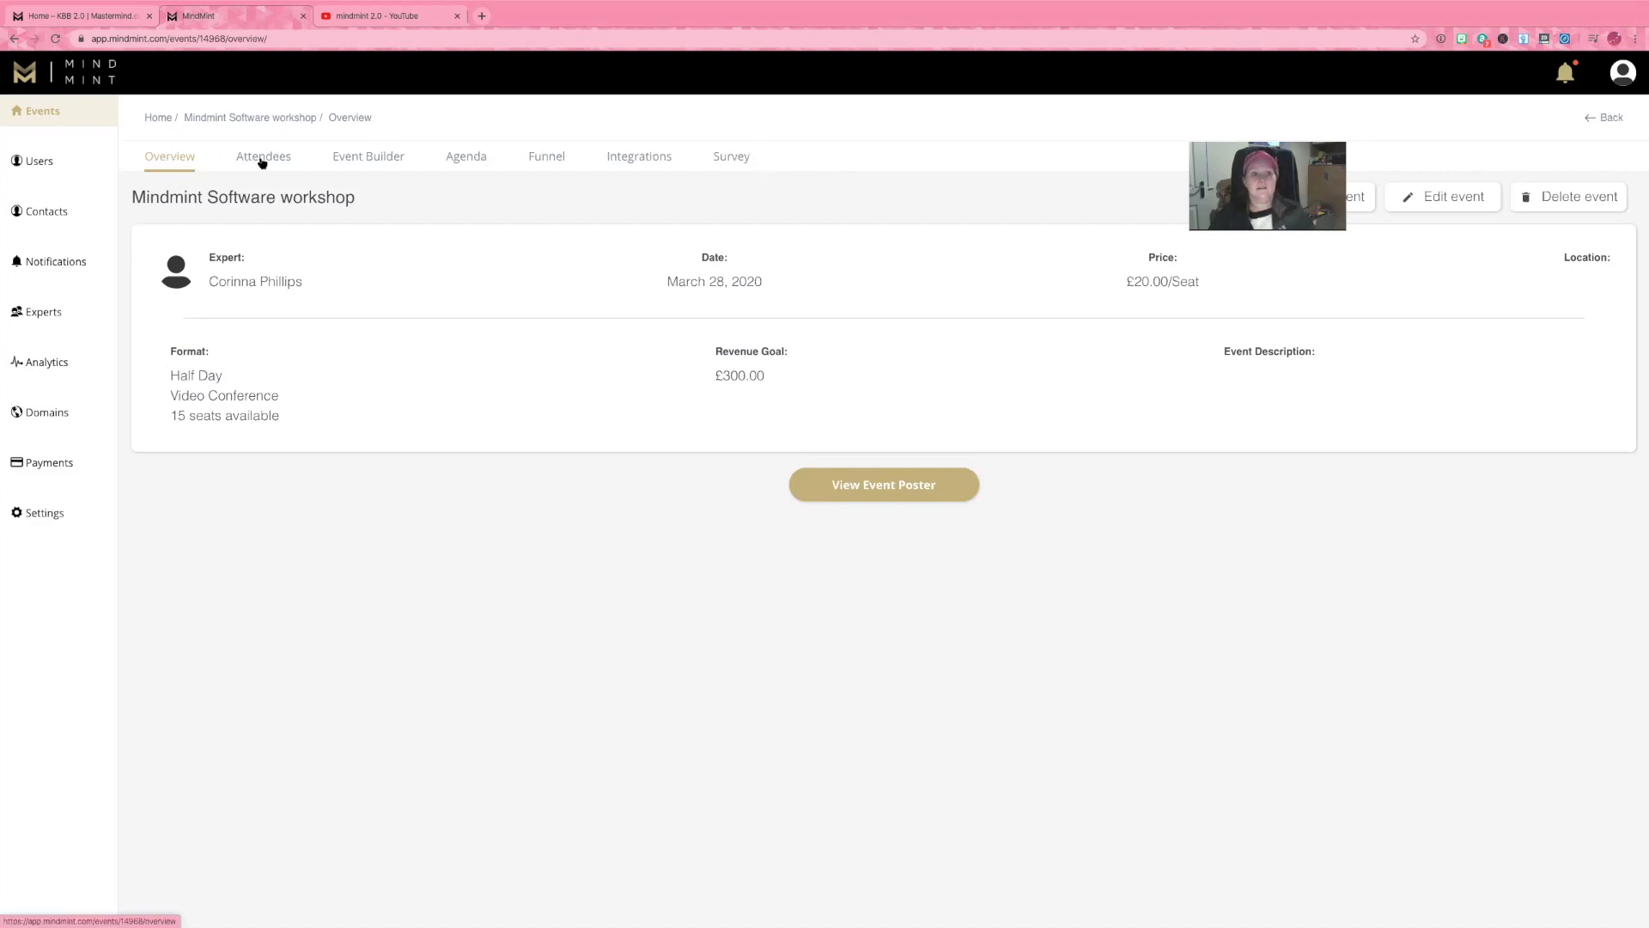
{"action": "left_click", "coordinate": [734, 161]}
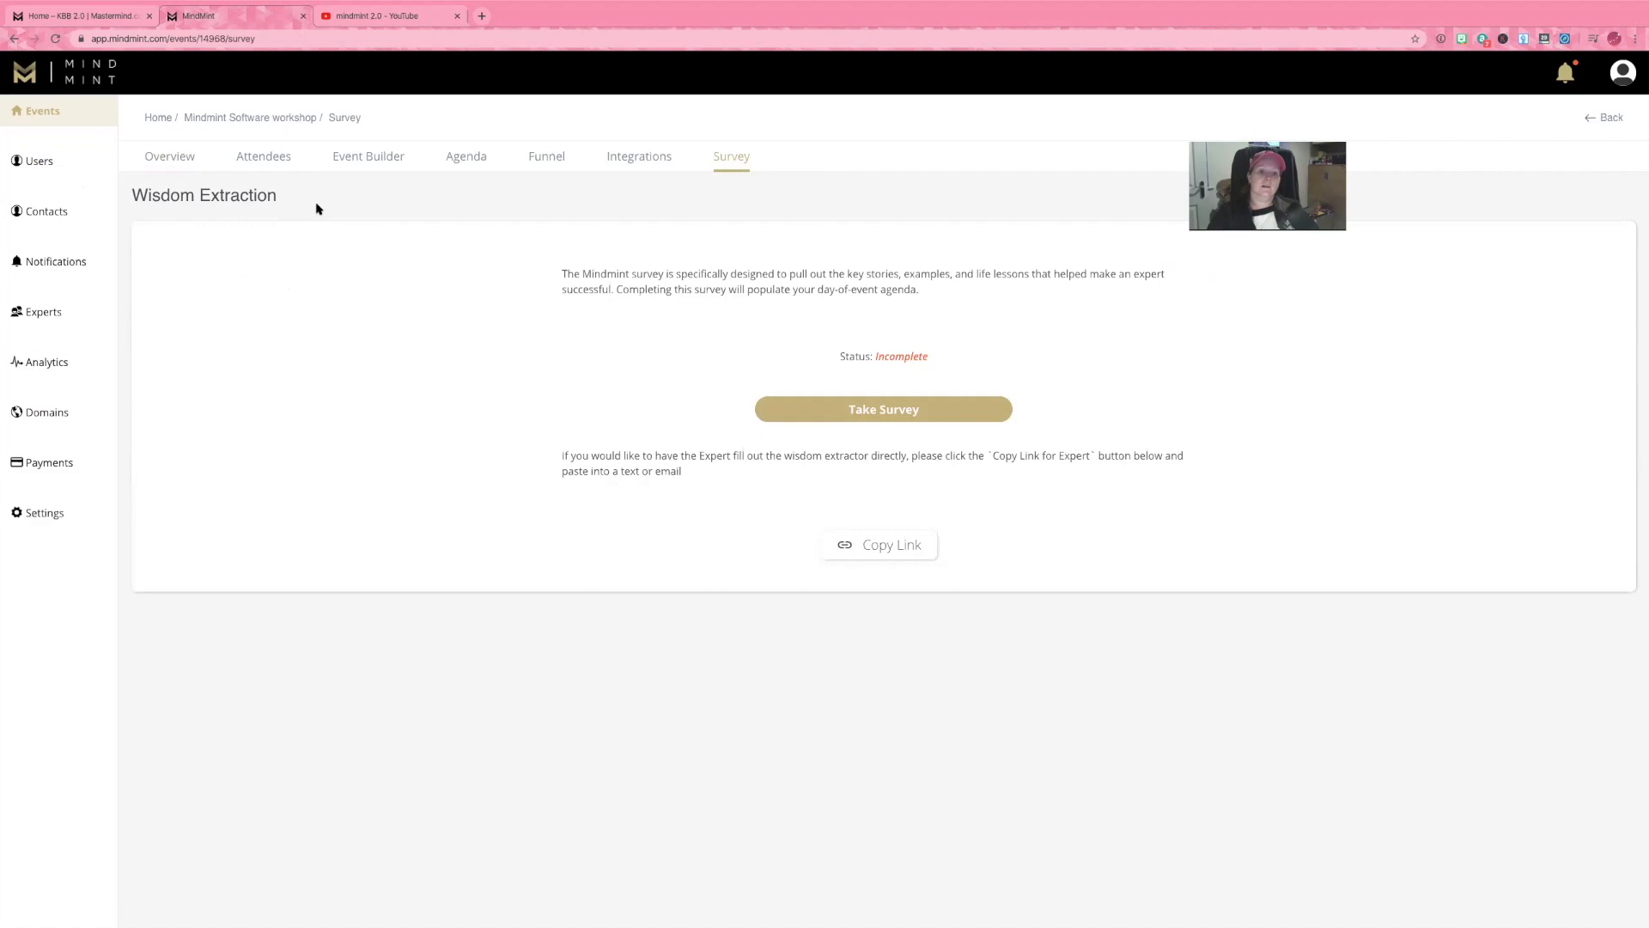
{"action": "left_click", "coordinate": [865, 409]}
{"action": "scroll", "coordinate": [858, 468], "scroll_direction": "down", "scroll_amount": 3}
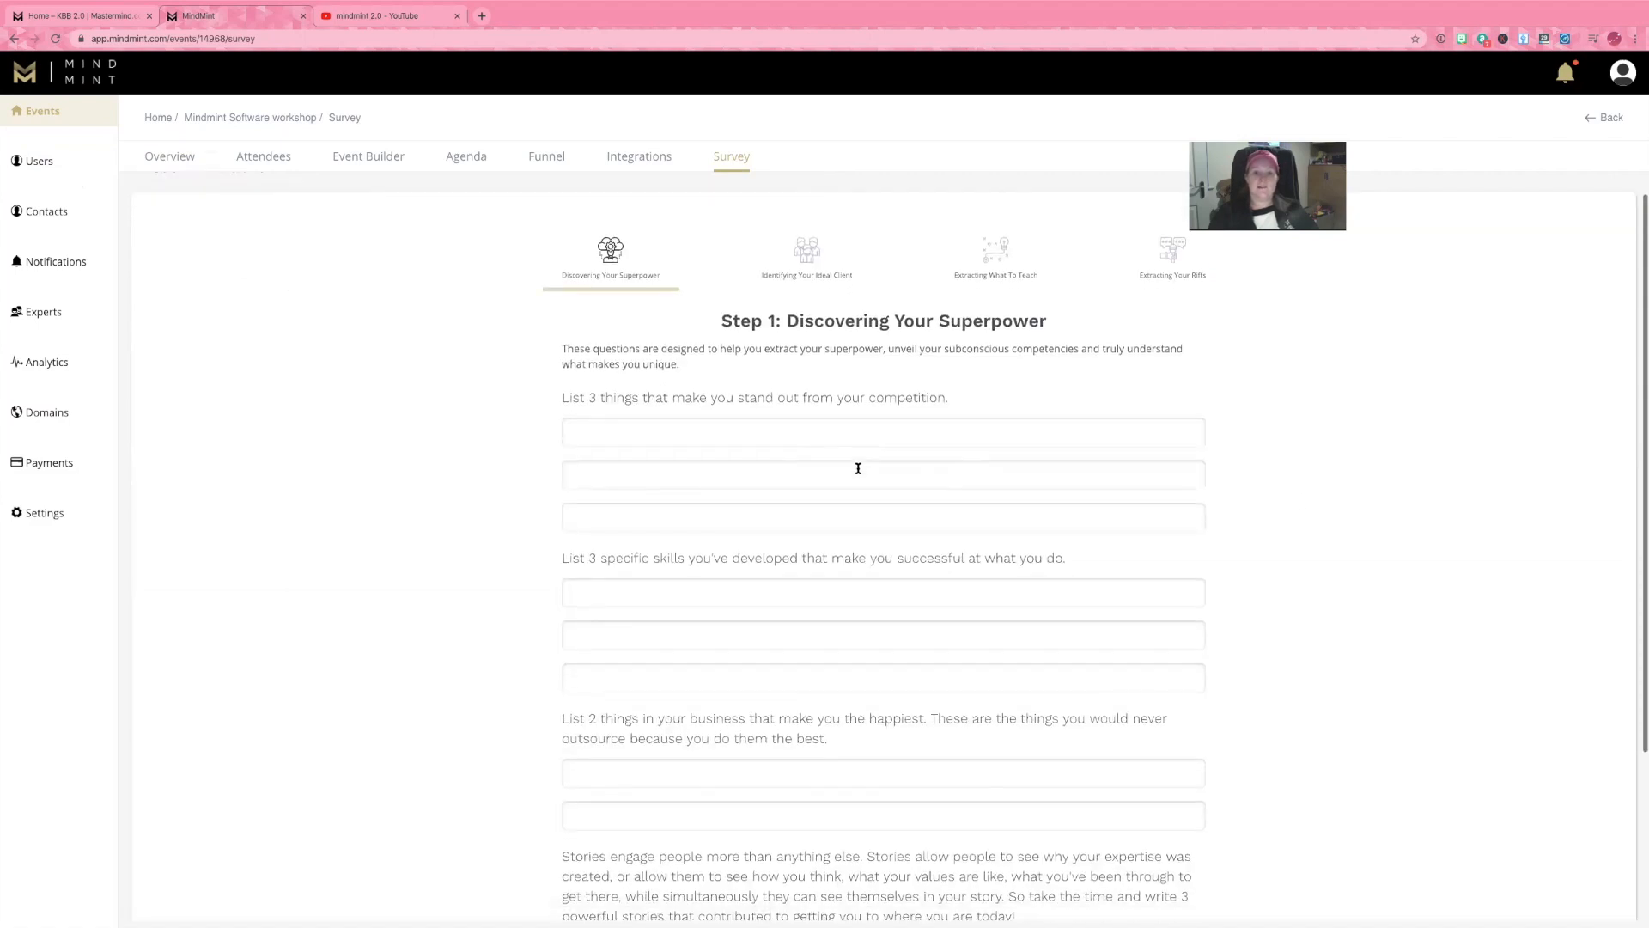
{"action": "scroll", "coordinate": [858, 468], "scroll_direction": "down", "scroll_amount": 1}
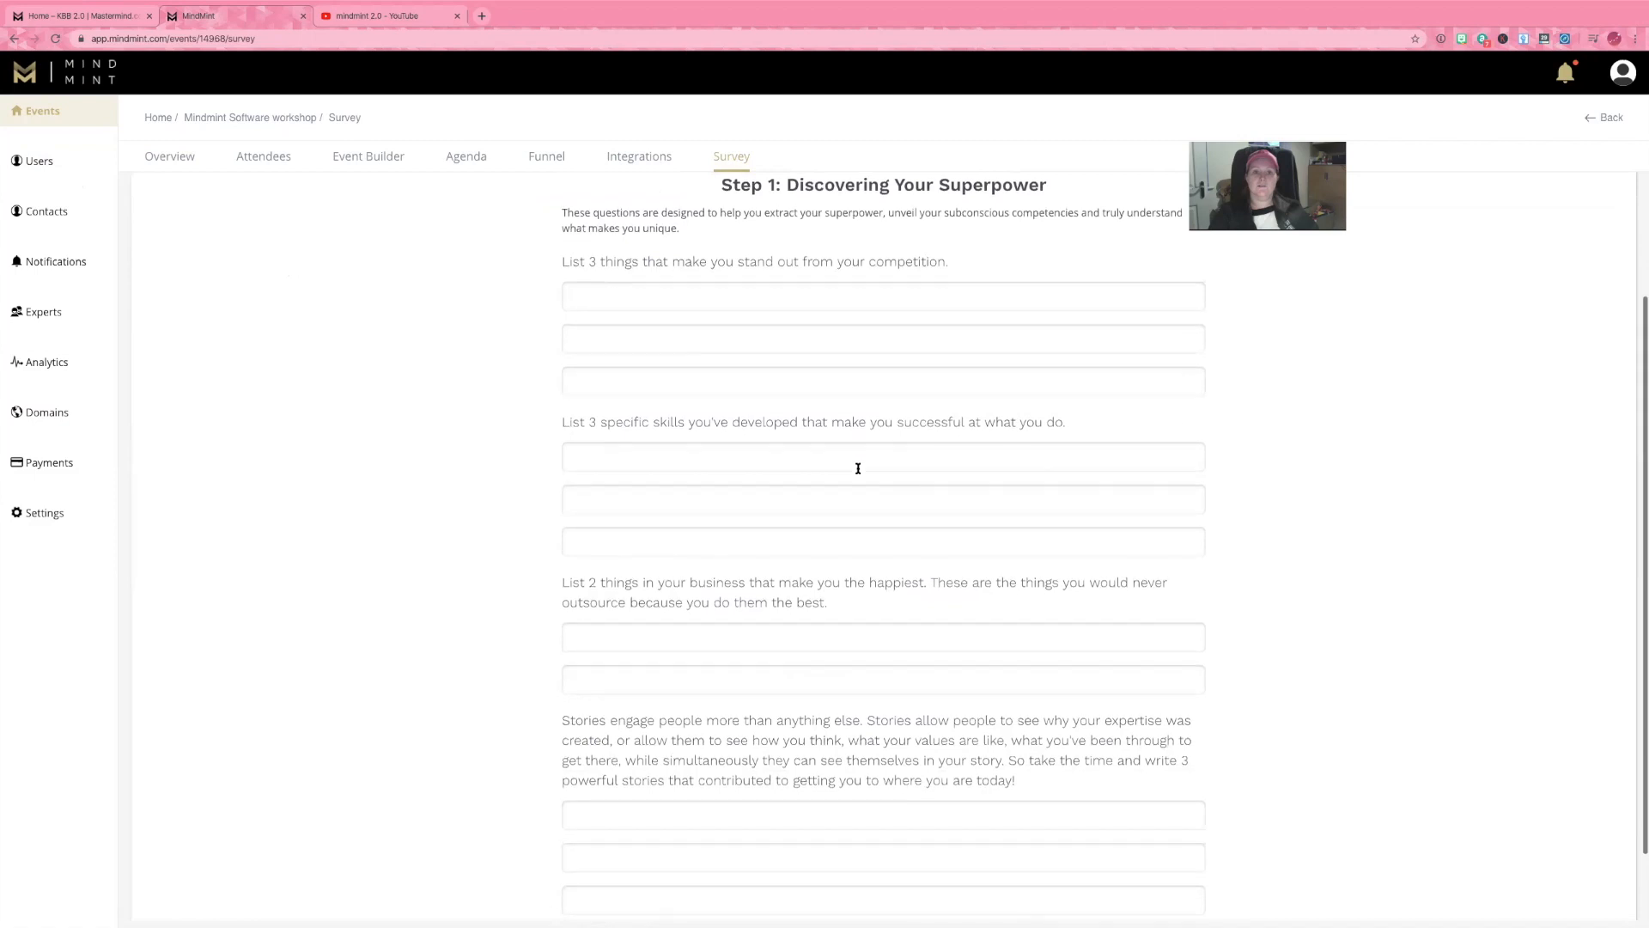
{"action": "scroll", "coordinate": [777, 399], "scroll_direction": "down", "scroll_amount": 2}
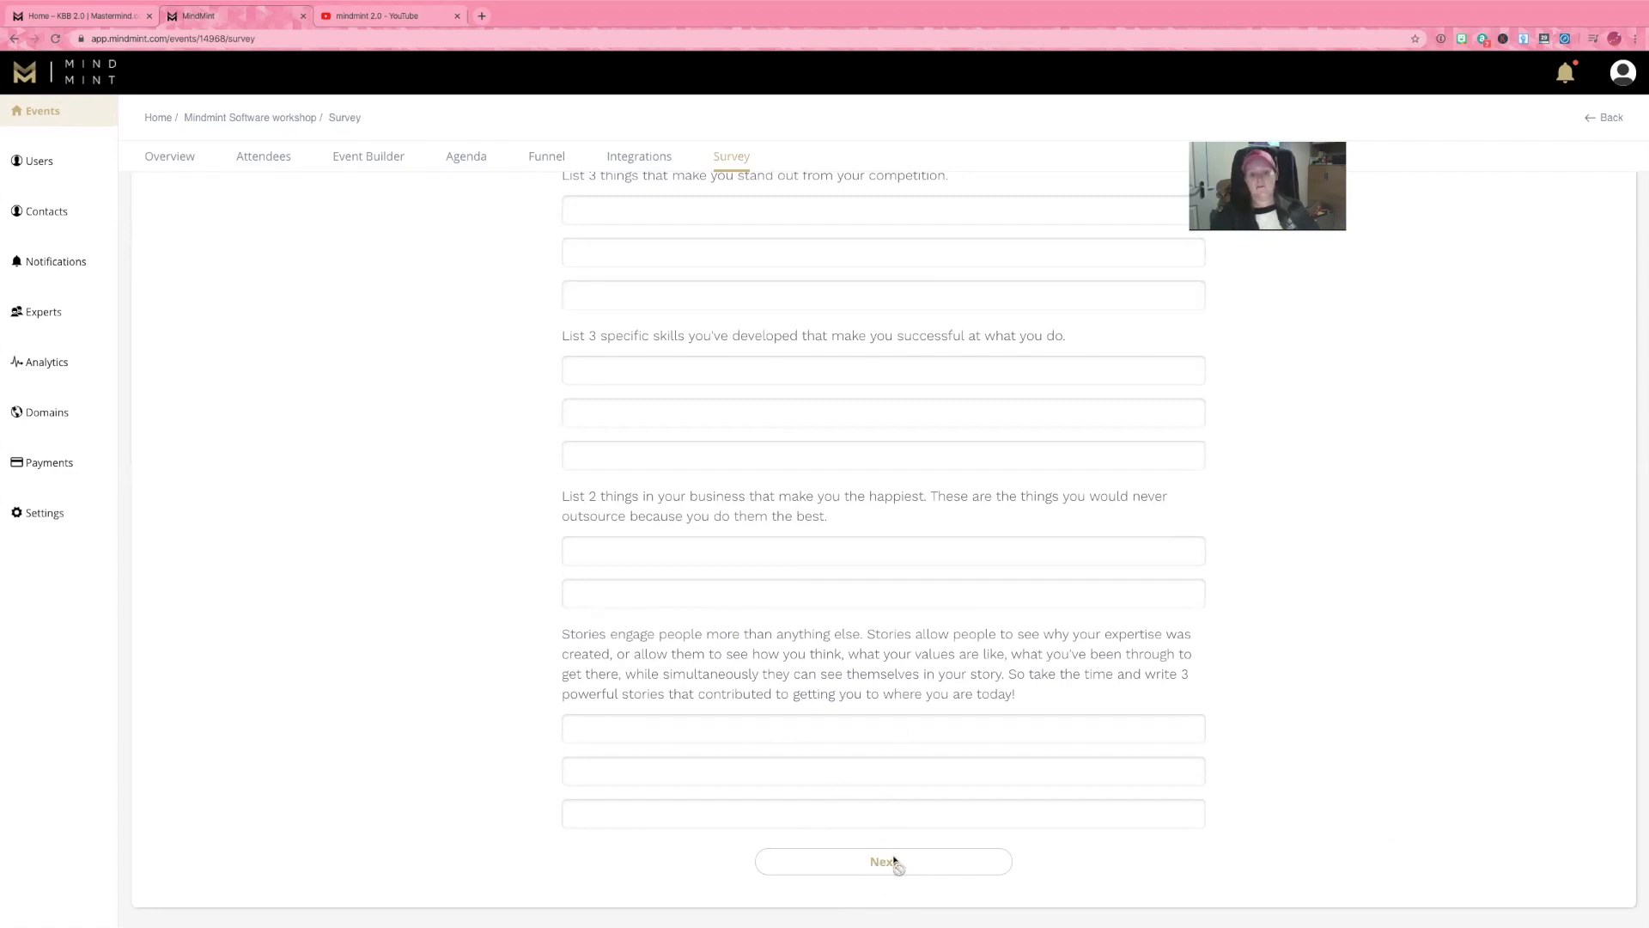
{"action": "scroll", "coordinate": [796, 603], "scroll_direction": "up", "scroll_amount": 3}
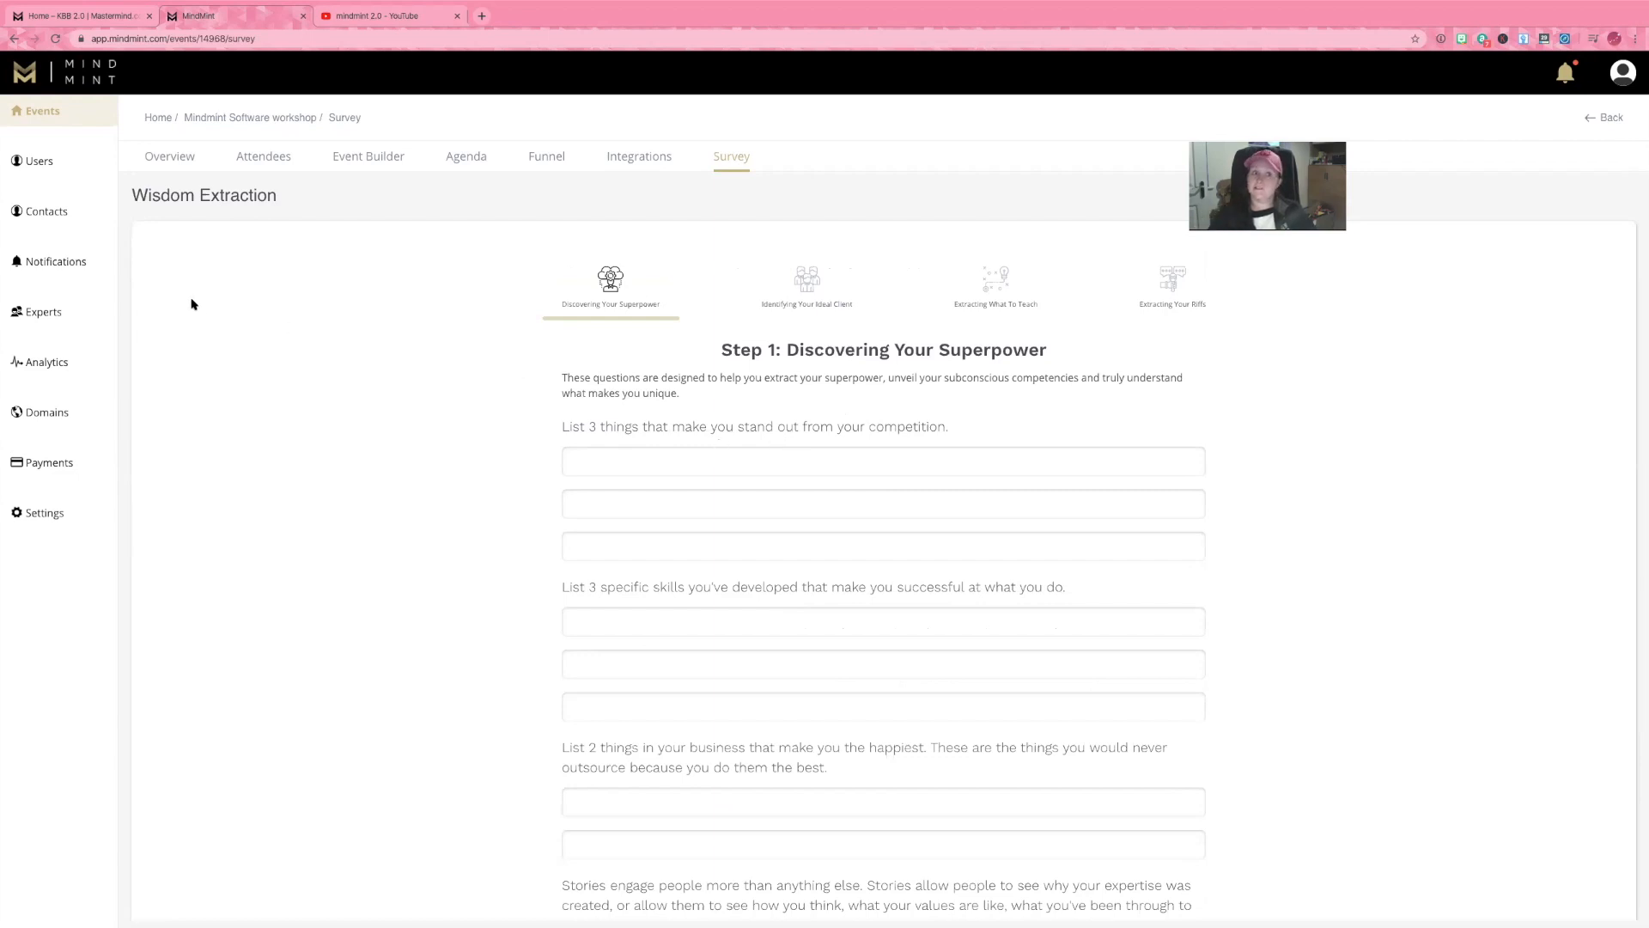
Review the event's overview and its attendee tracking page.
{"action": "left_click", "coordinate": [179, 160]}
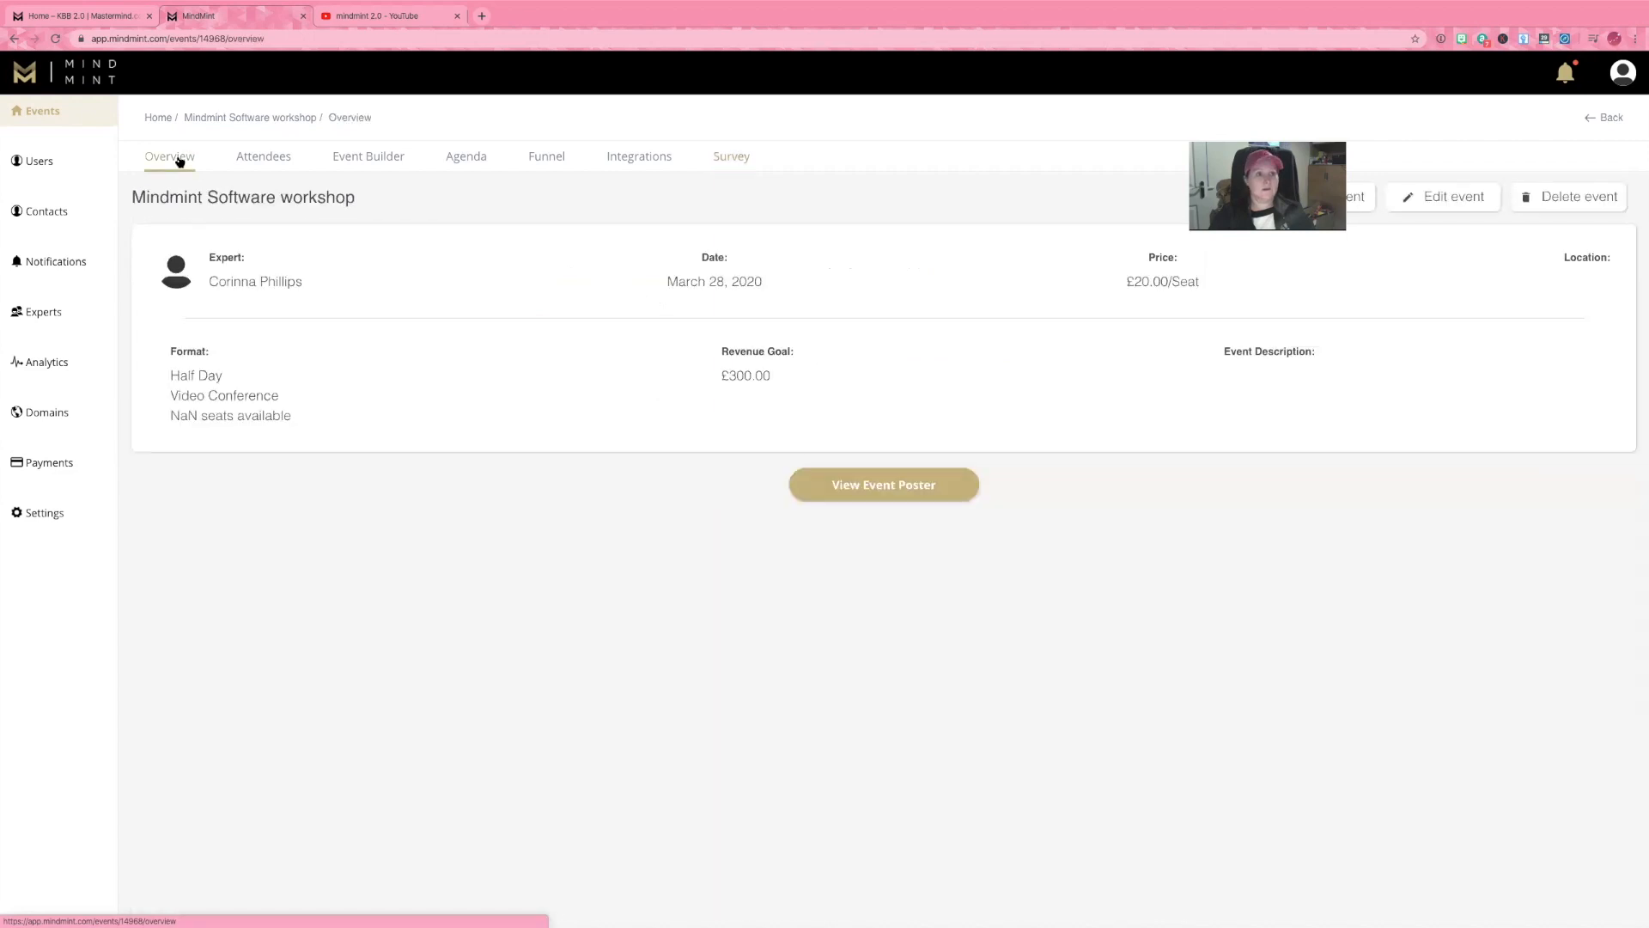
{"action": "left_click", "coordinate": [276, 158]}
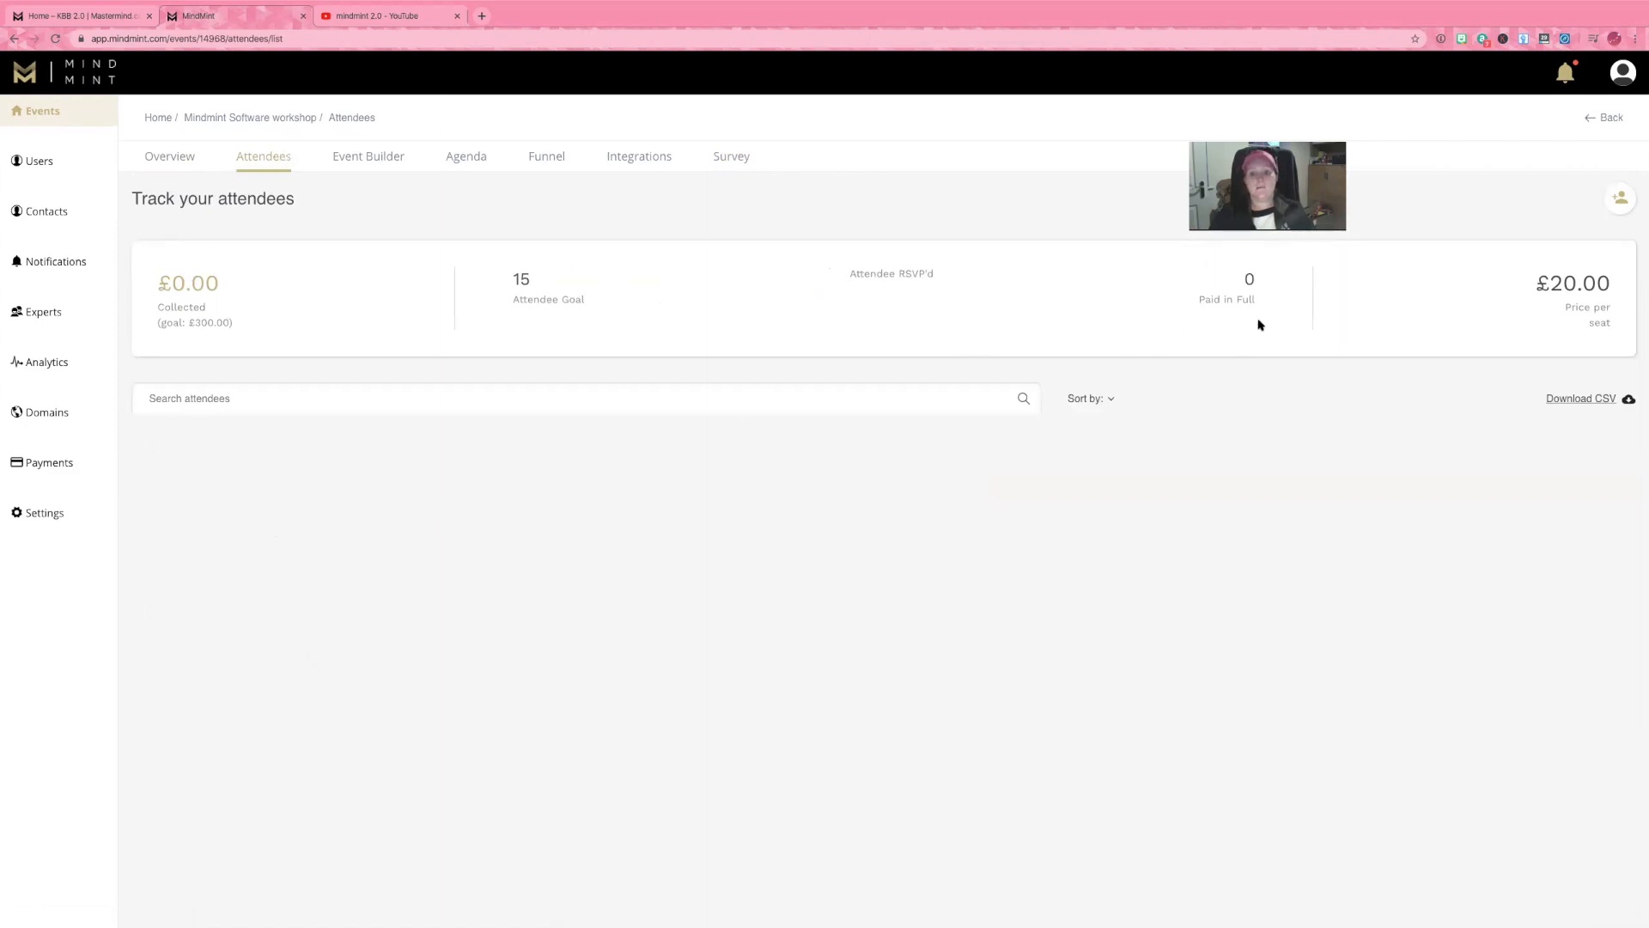
Mark the "Complete Survey or Send Survey to Expert" task as complete in the event builder's Draft stage.
{"action": "left_click", "coordinate": [368, 164]}
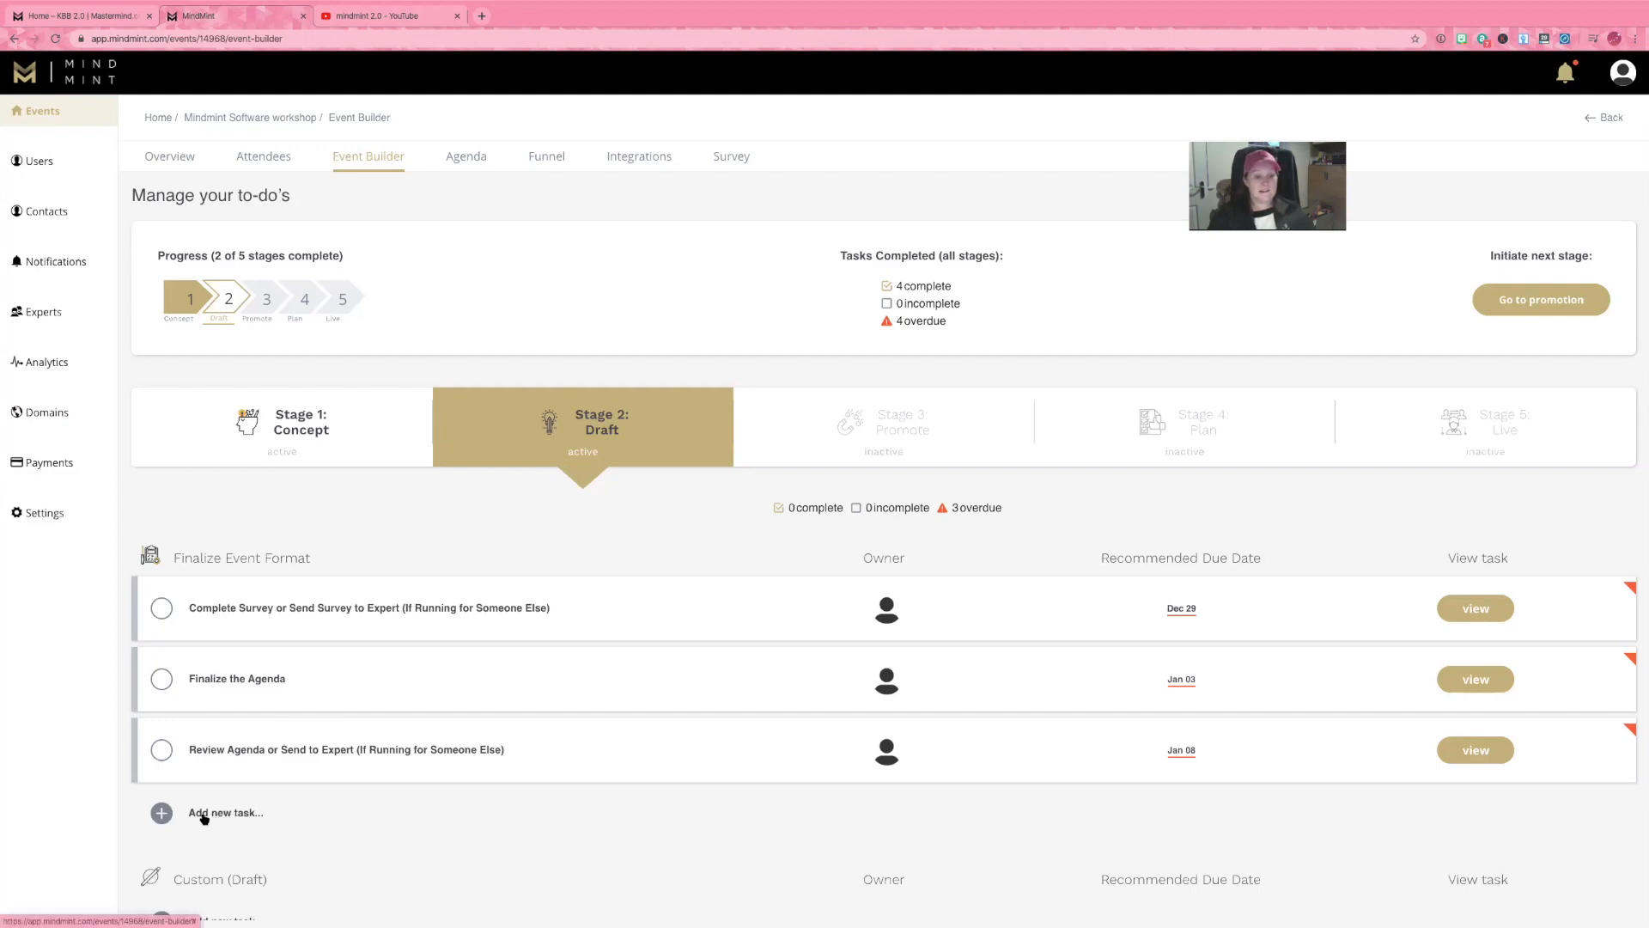
{"action": "scroll", "coordinate": [225, 819], "scroll_direction": "down", "scroll_amount": 1}
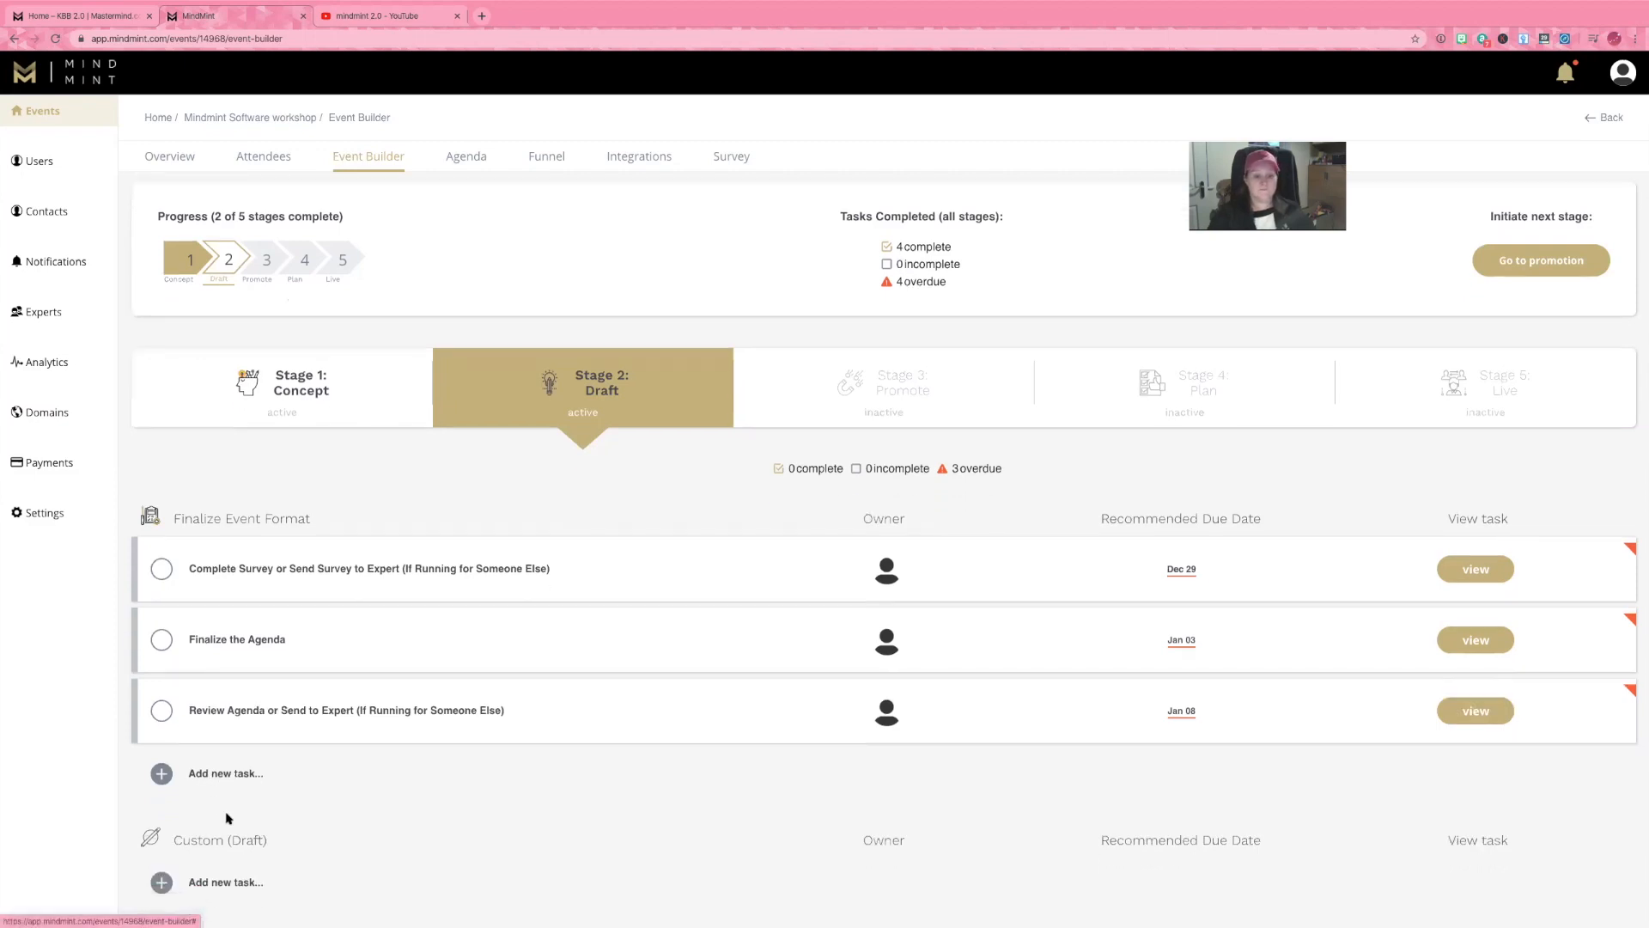
{"action": "scroll", "coordinate": [228, 818], "scroll_direction": "up", "scroll_amount": 1}
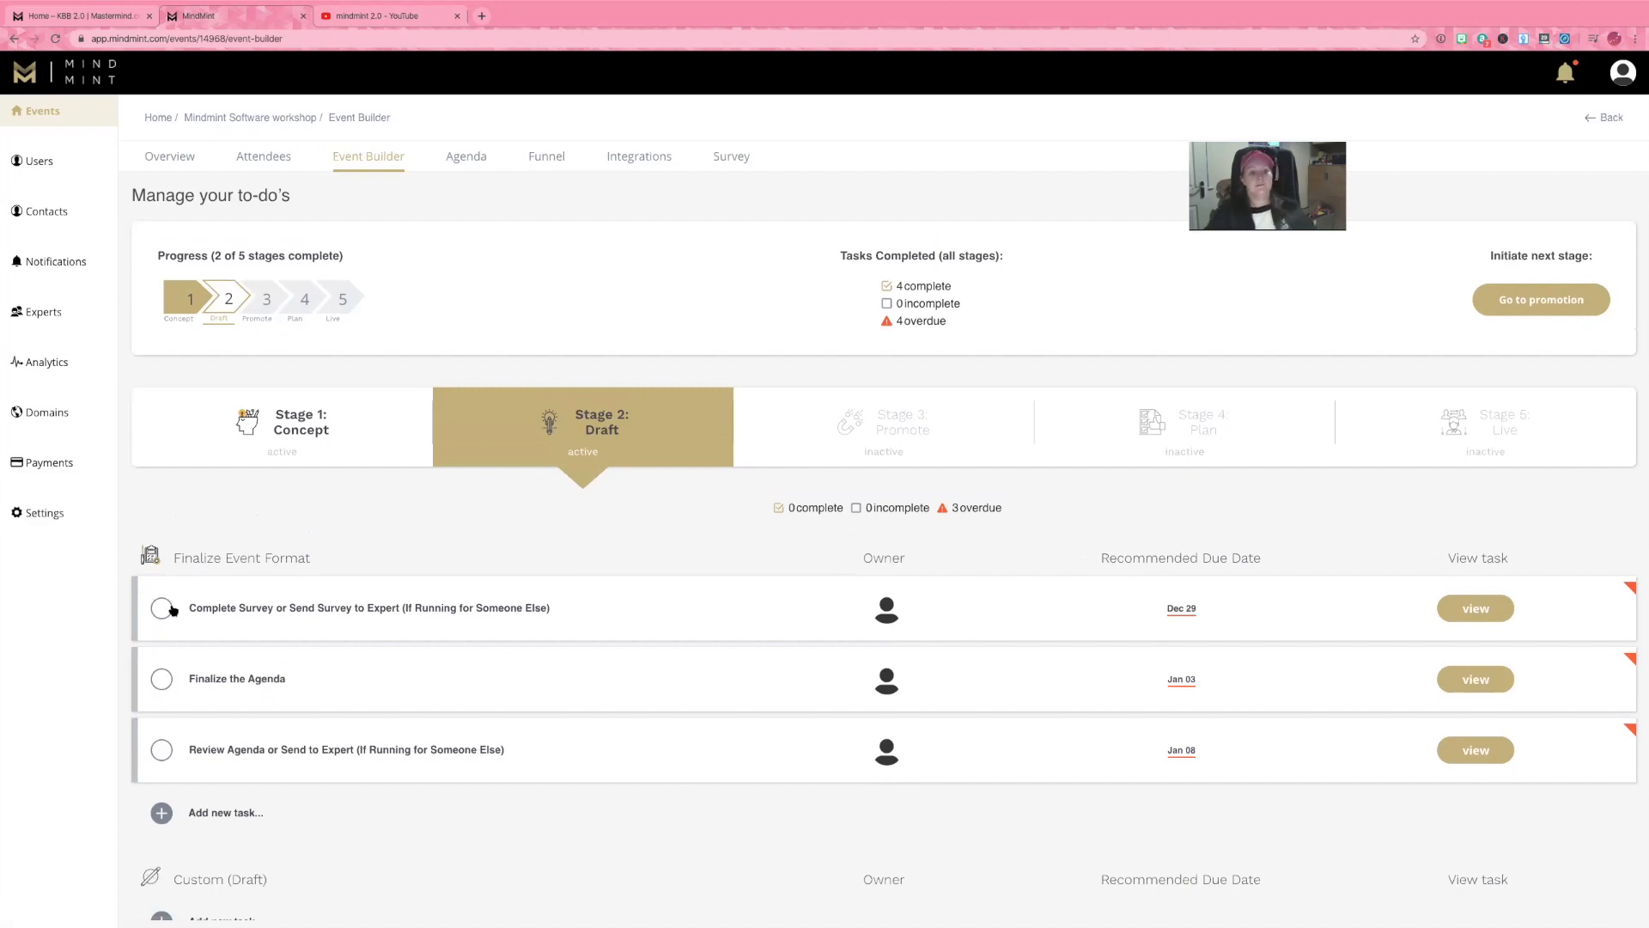
{"action": "left_click", "coordinate": [158, 610]}
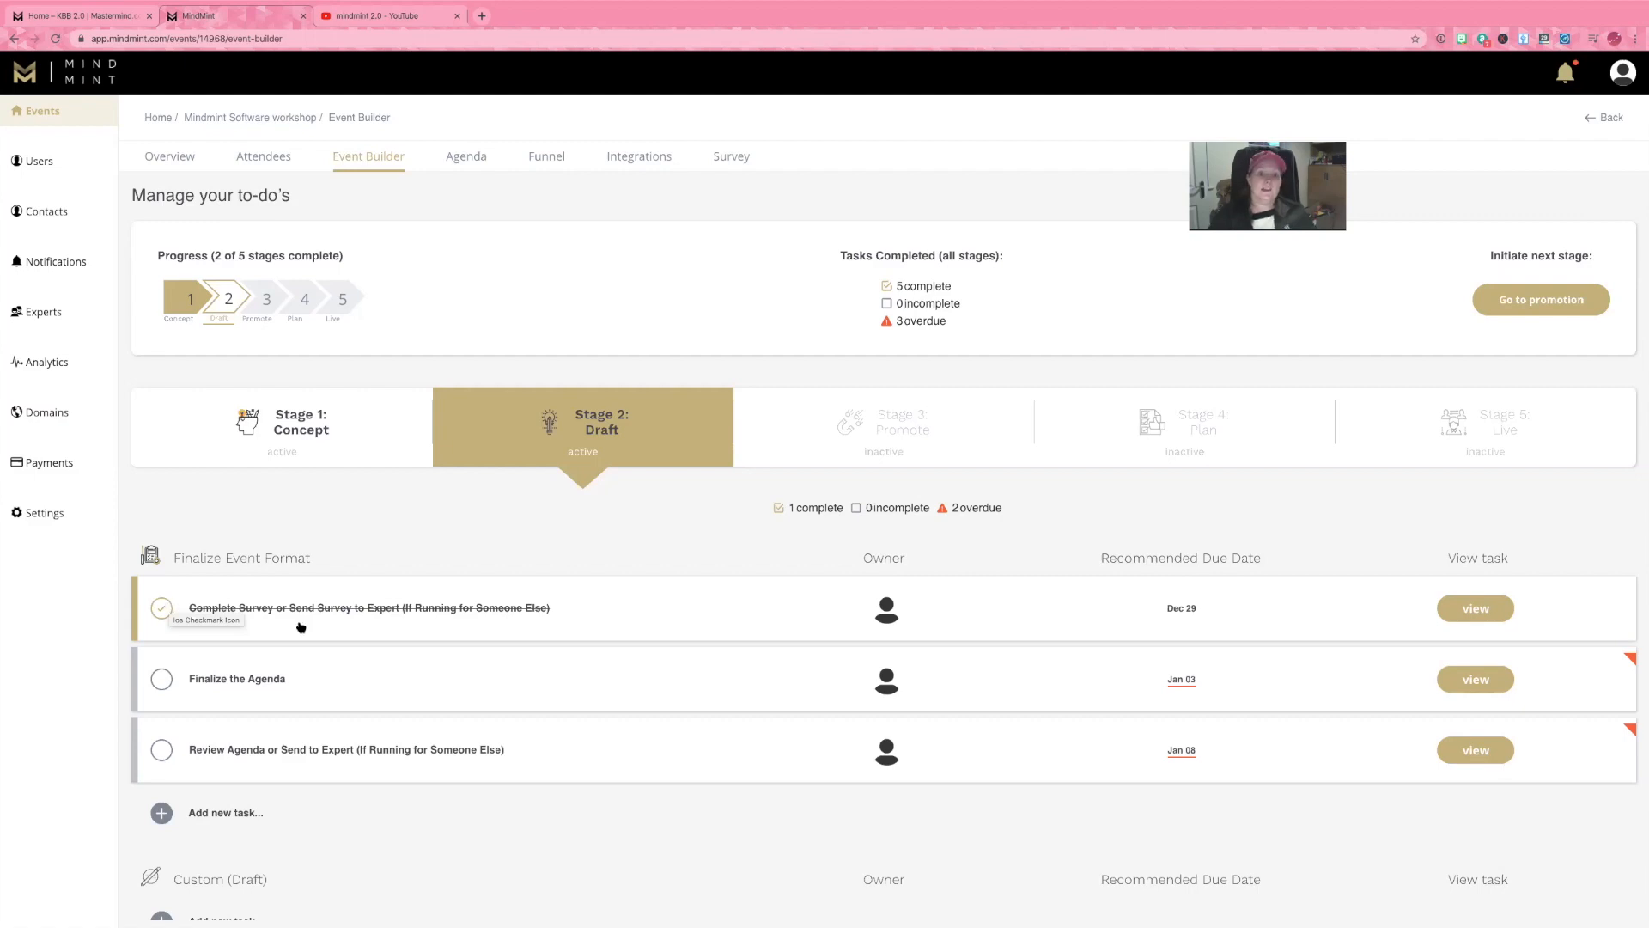
Begin the event's Promote stage and look through its task list.
{"action": "left_click", "coordinate": [906, 425]}
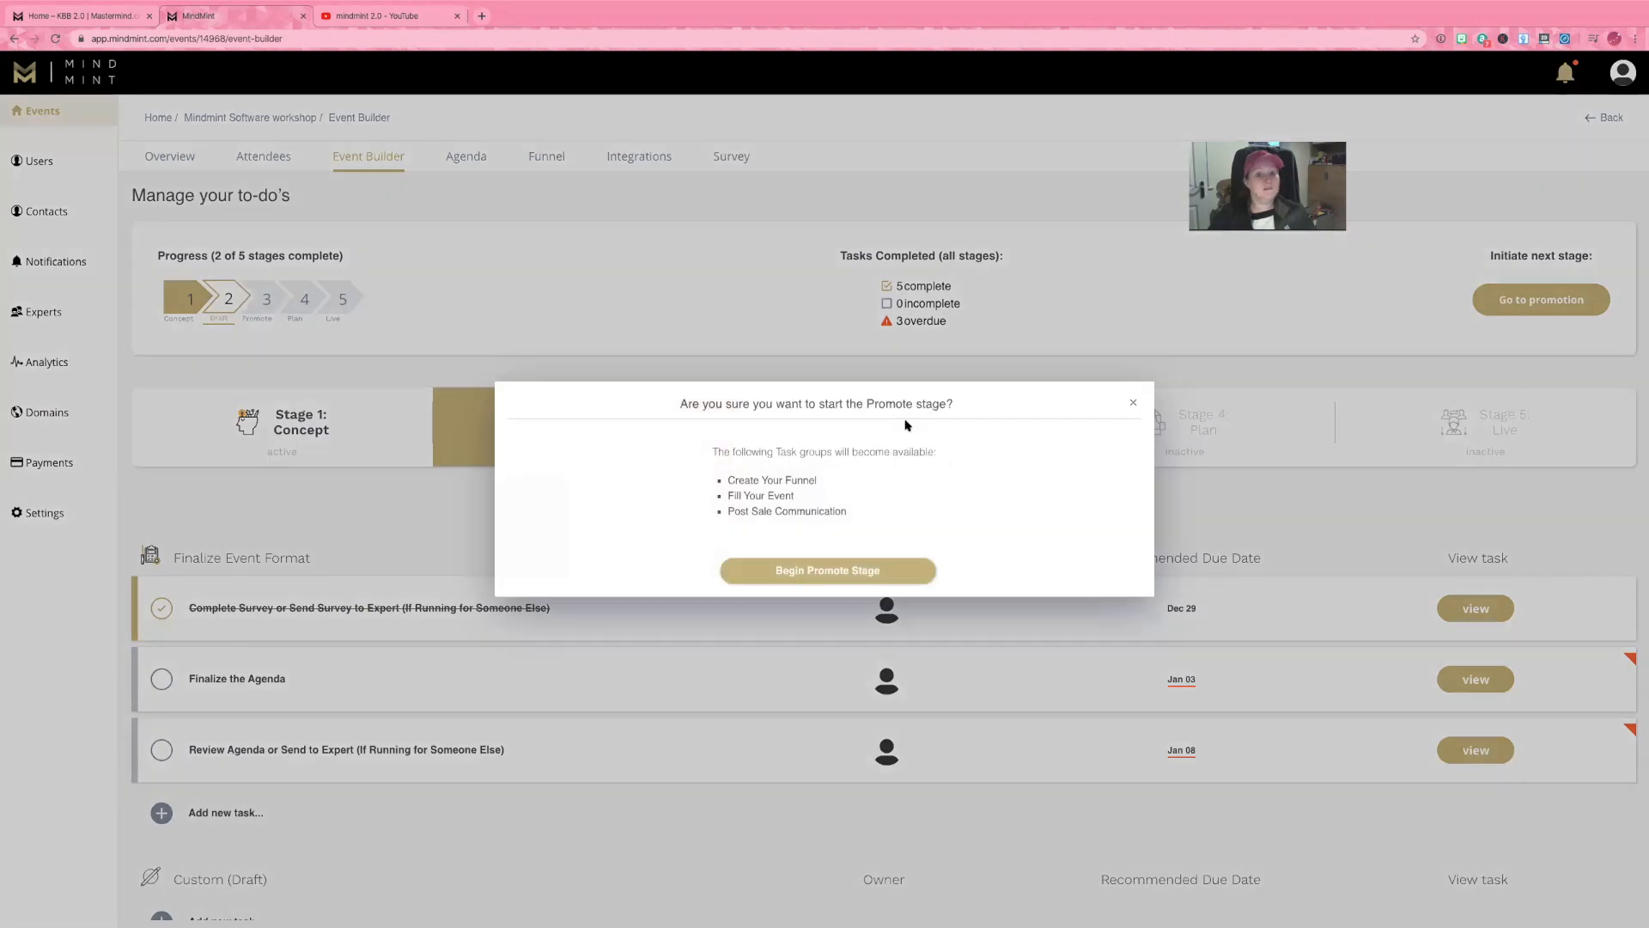
{"action": "left_click", "coordinate": [864, 572]}
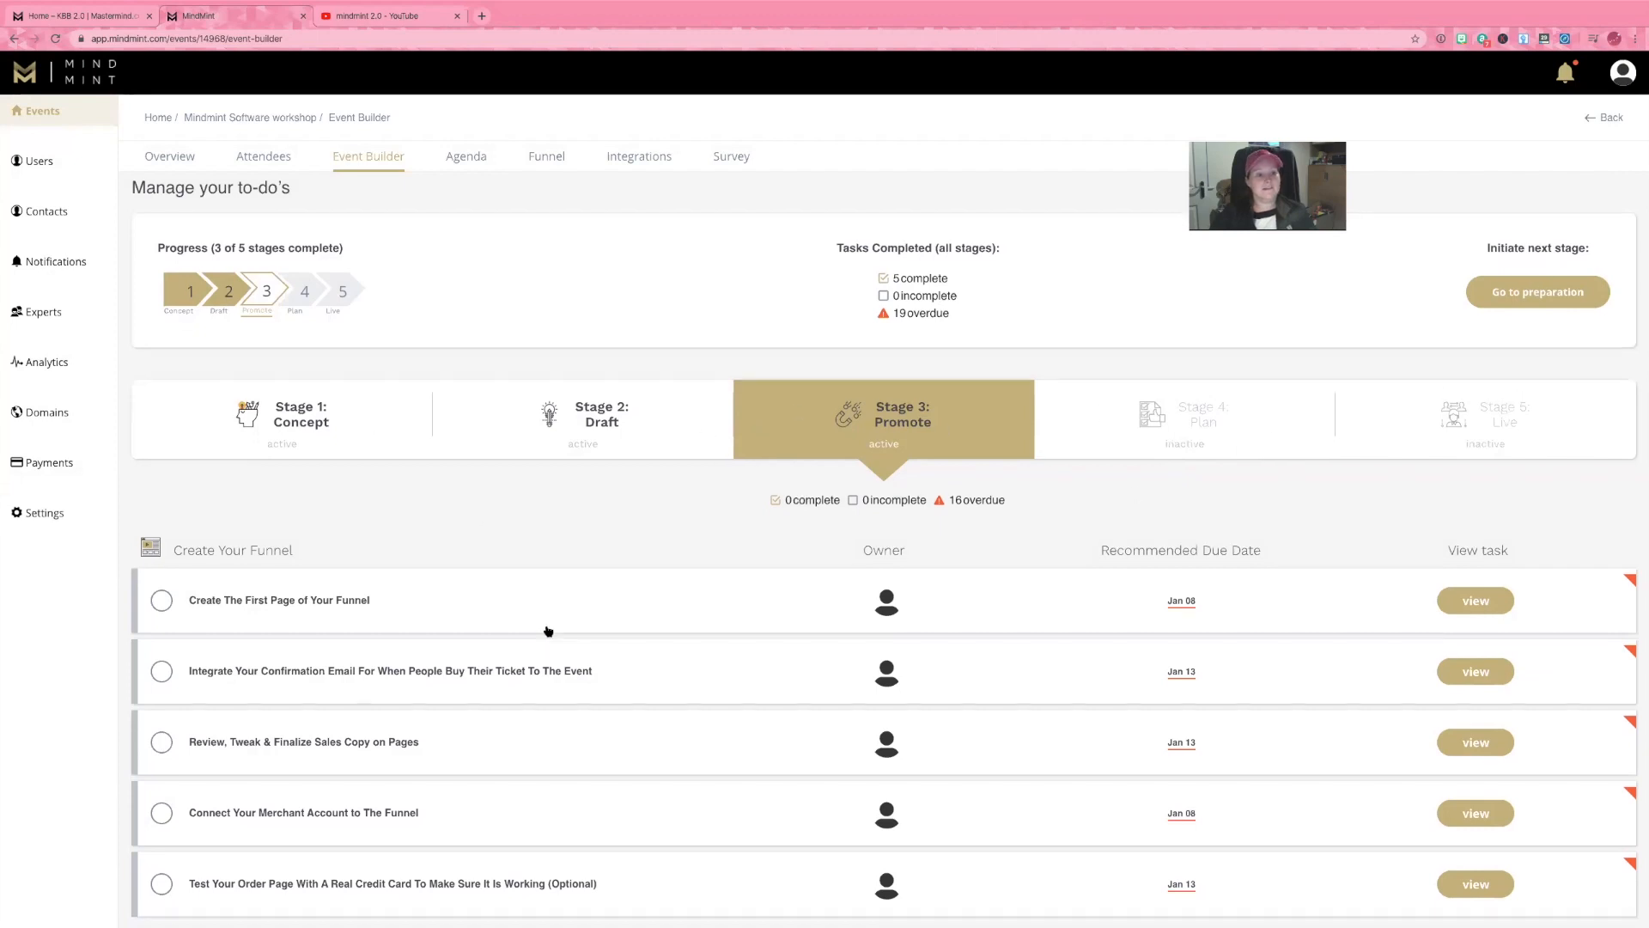
{"action": "scroll", "coordinate": [548, 632], "scroll_direction": "down", "scroll_amount": 6}
{"action": "scroll", "coordinate": [548, 631], "scroll_direction": "up", "scroll_amount": 6}
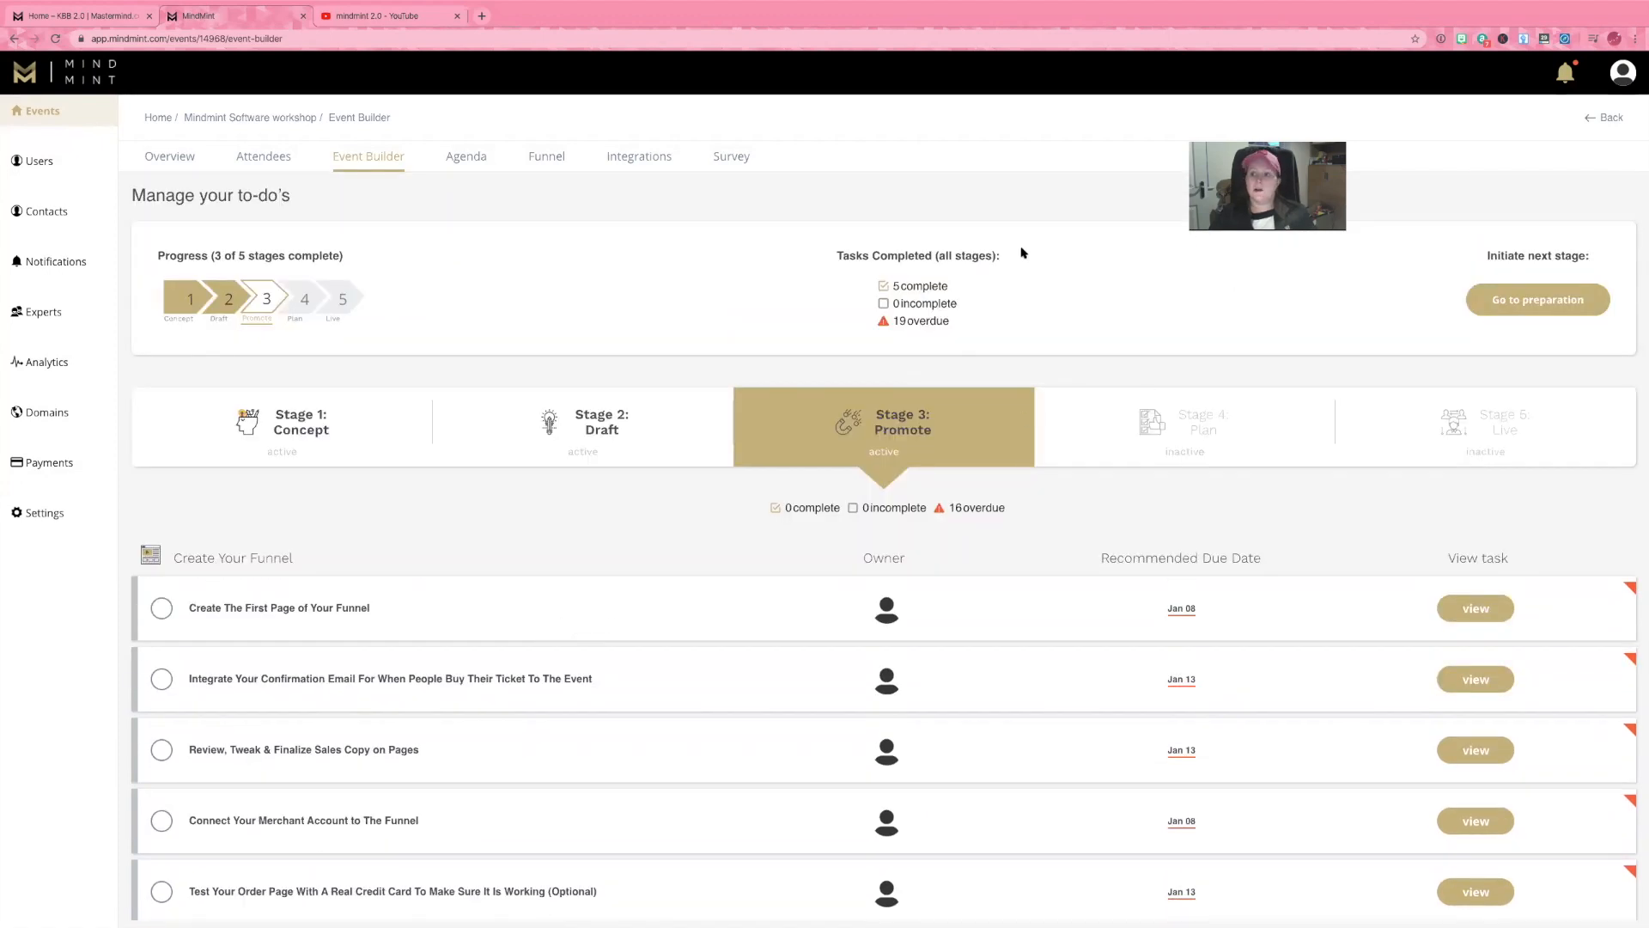
Open the event's day-of agenda and try to move the "Welcome To The Call" item.
{"action": "left_click", "coordinate": [466, 158]}
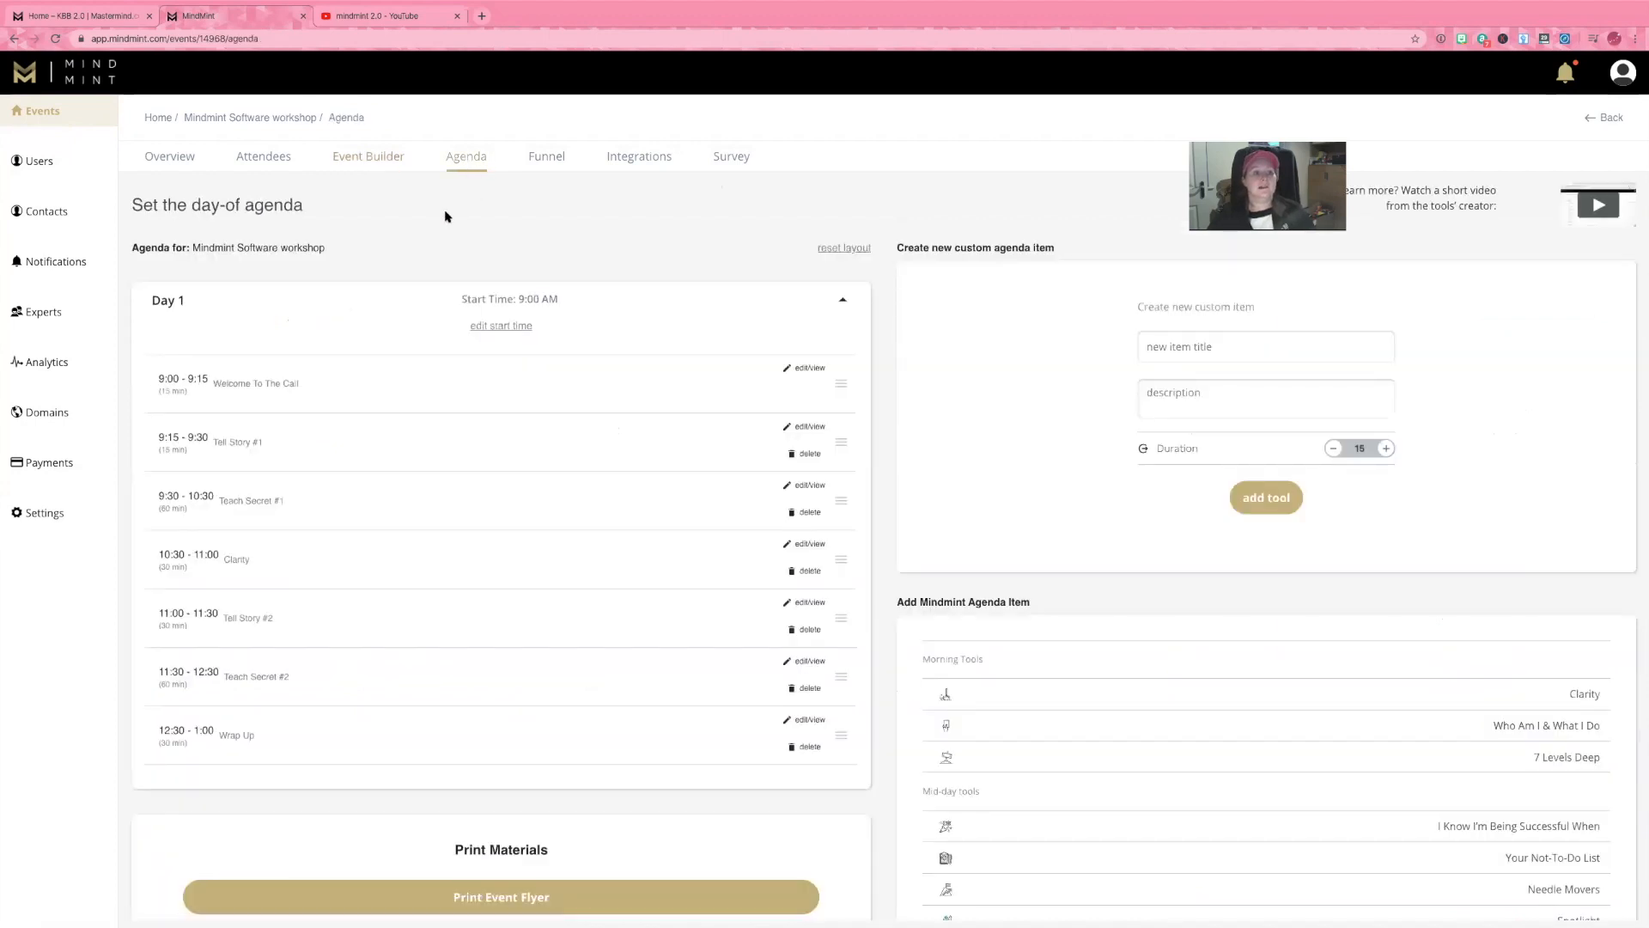
{"action": "scroll", "coordinate": [446, 217], "scroll_direction": "down", "scroll_amount": 1}
{"action": "scroll", "coordinate": [446, 216], "scroll_direction": "up", "scroll_amount": 1}
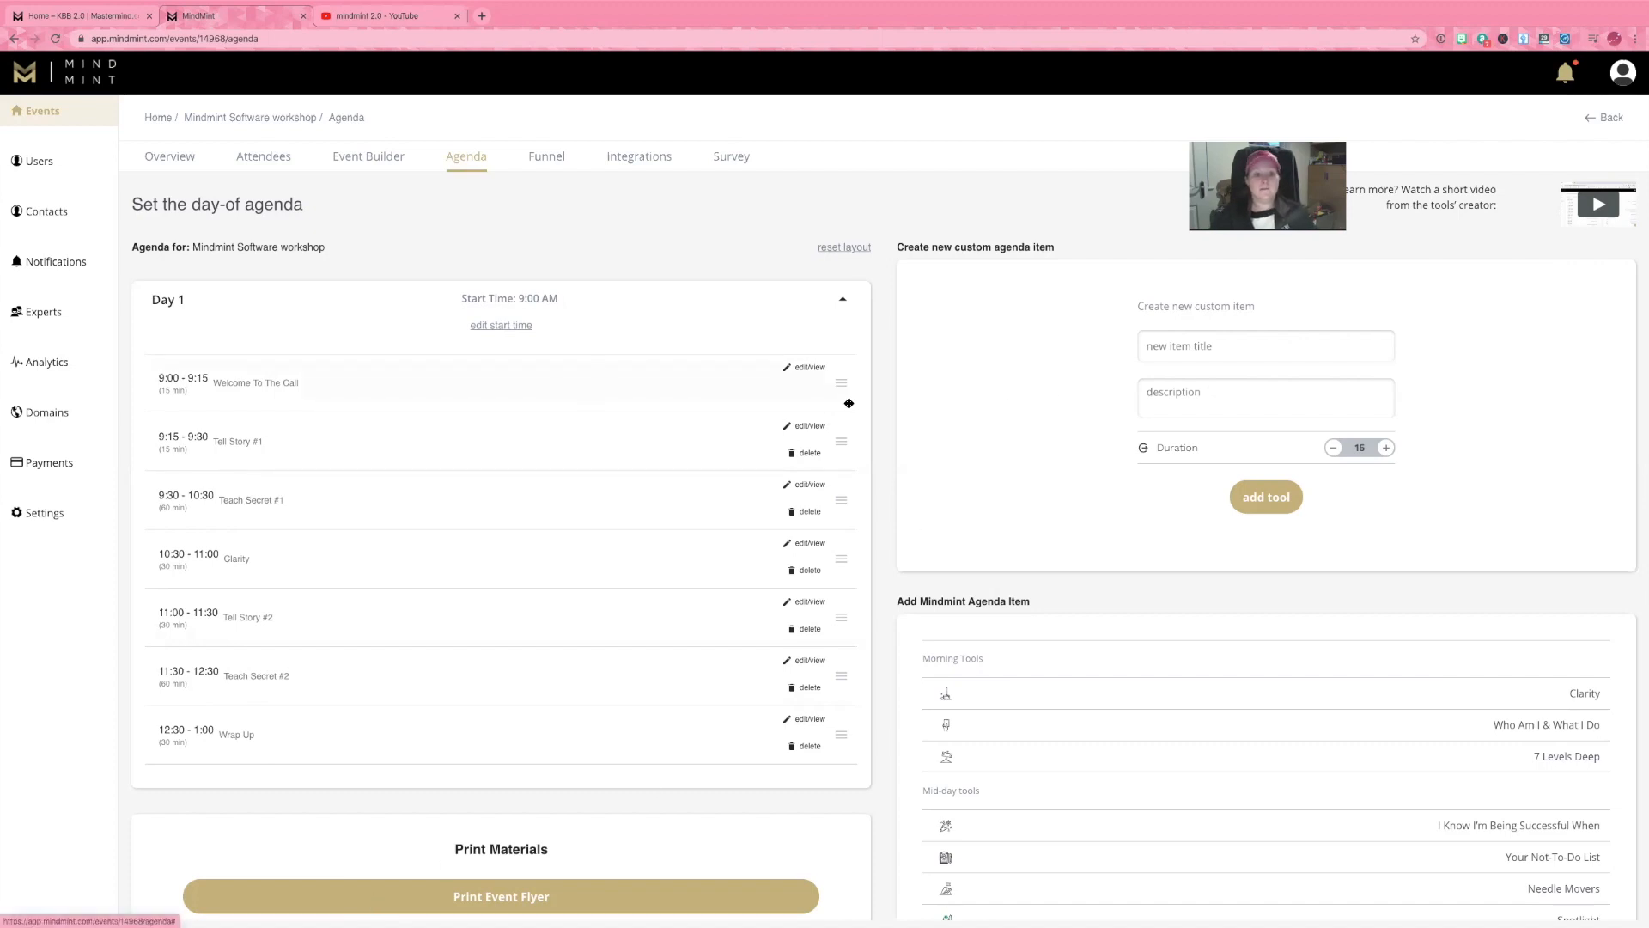
{"action": "mouse_move", "coordinate": [840, 384]}
{"action": "left_mouse_down"}
{"action": "mouse_move", "coordinate": [843, 644]}
{"action": "mouse_move", "coordinate": [842, 365]}
{"action": "mouse_move", "coordinate": [815, 375]}
{"action": "left_mouse_up"}
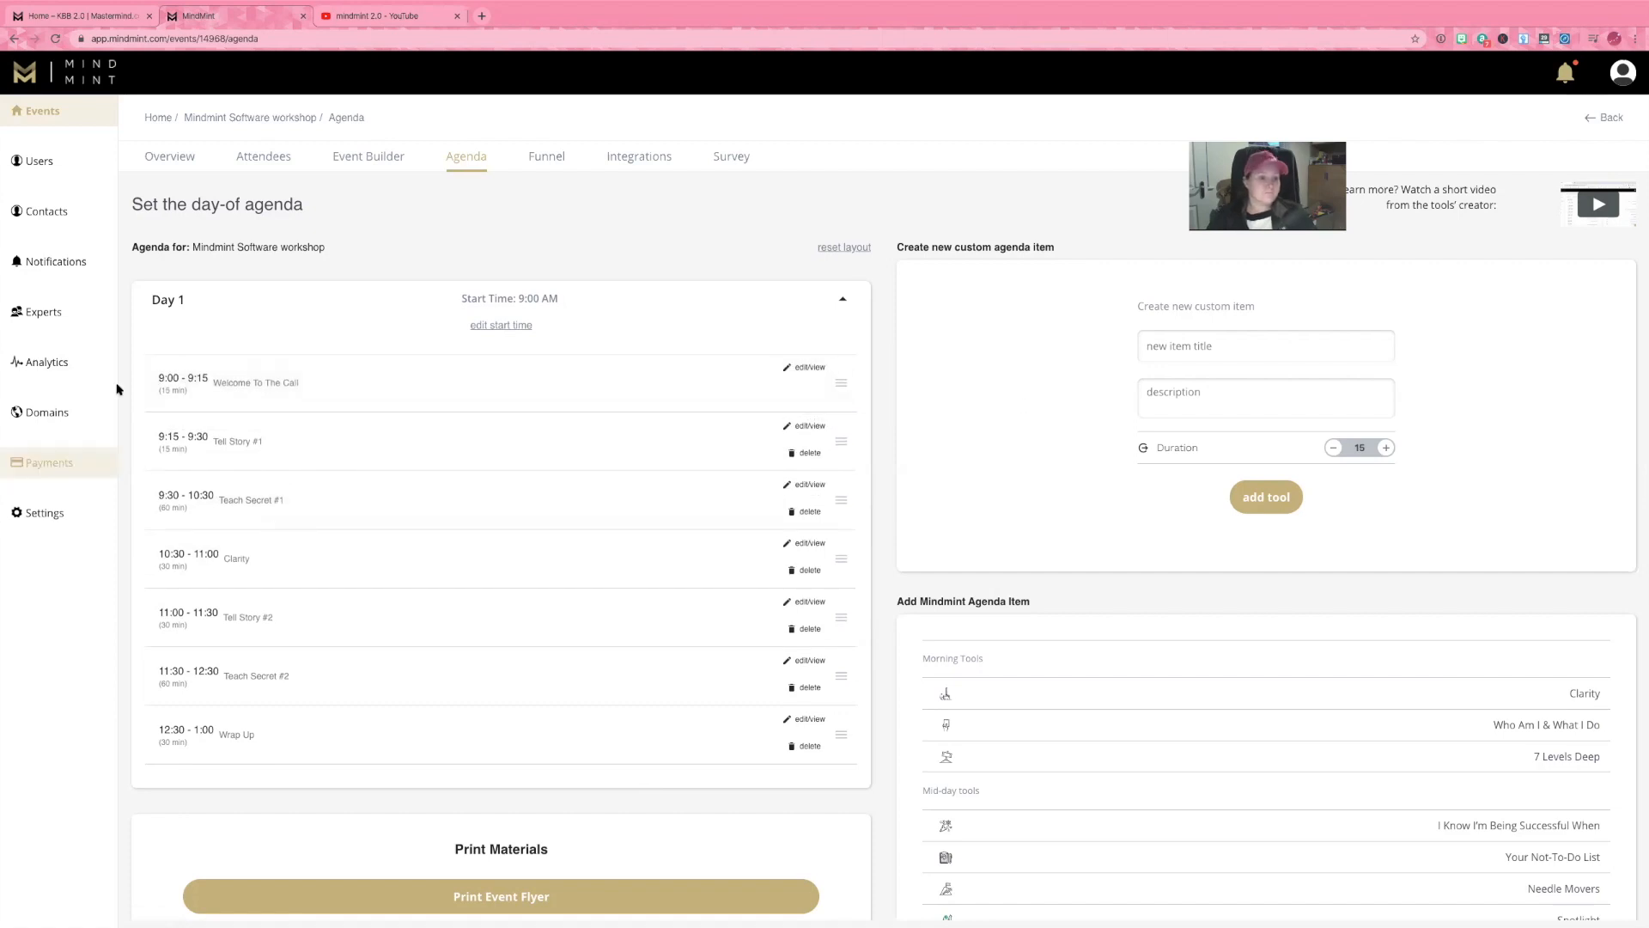
Try to edit the "Welcome To The Call" agenda item, and close its details.
{"action": "left_click", "coordinate": [786, 369]}
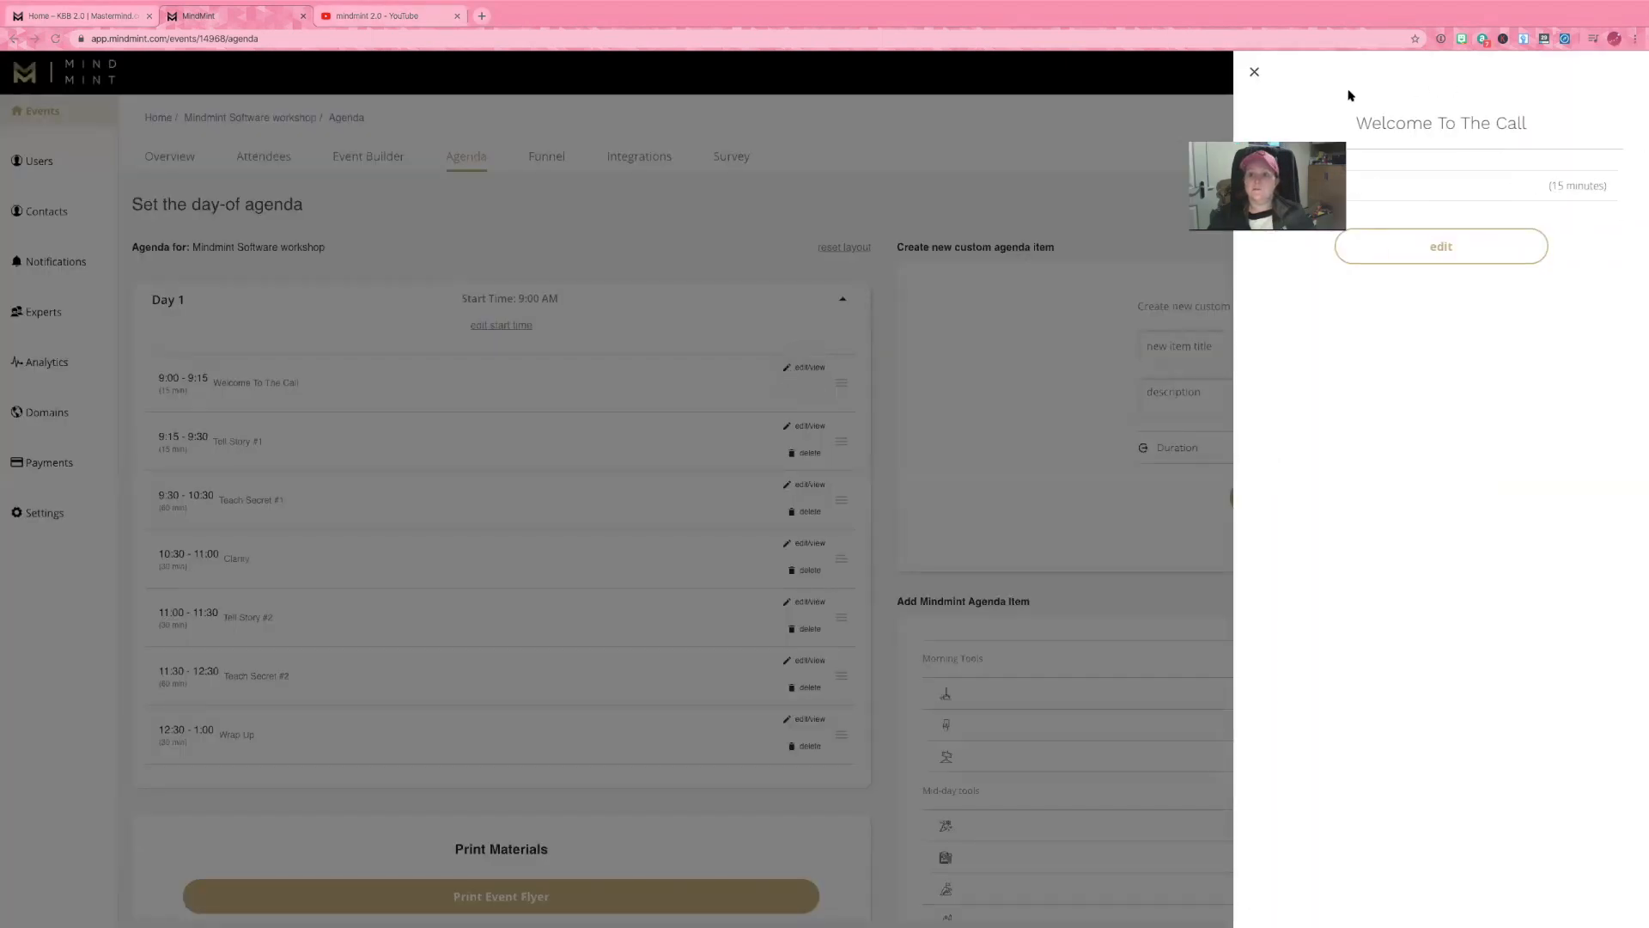
{"action": "left_click", "coordinate": [1446, 249]}
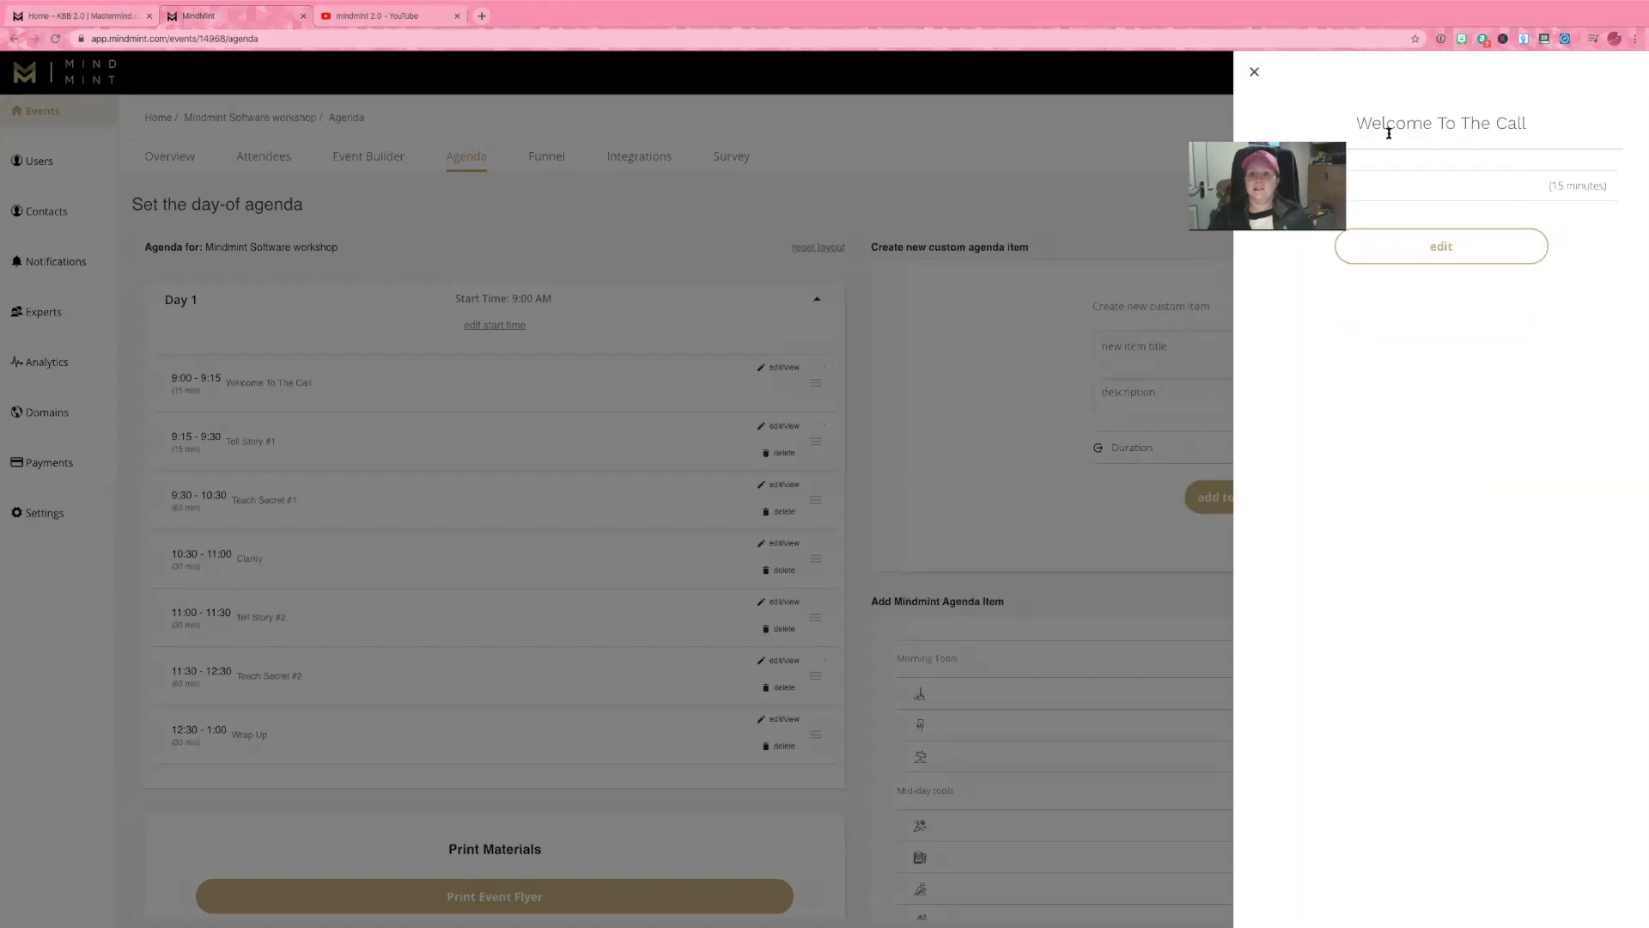
{"action": "left_click", "coordinate": [1445, 249]}
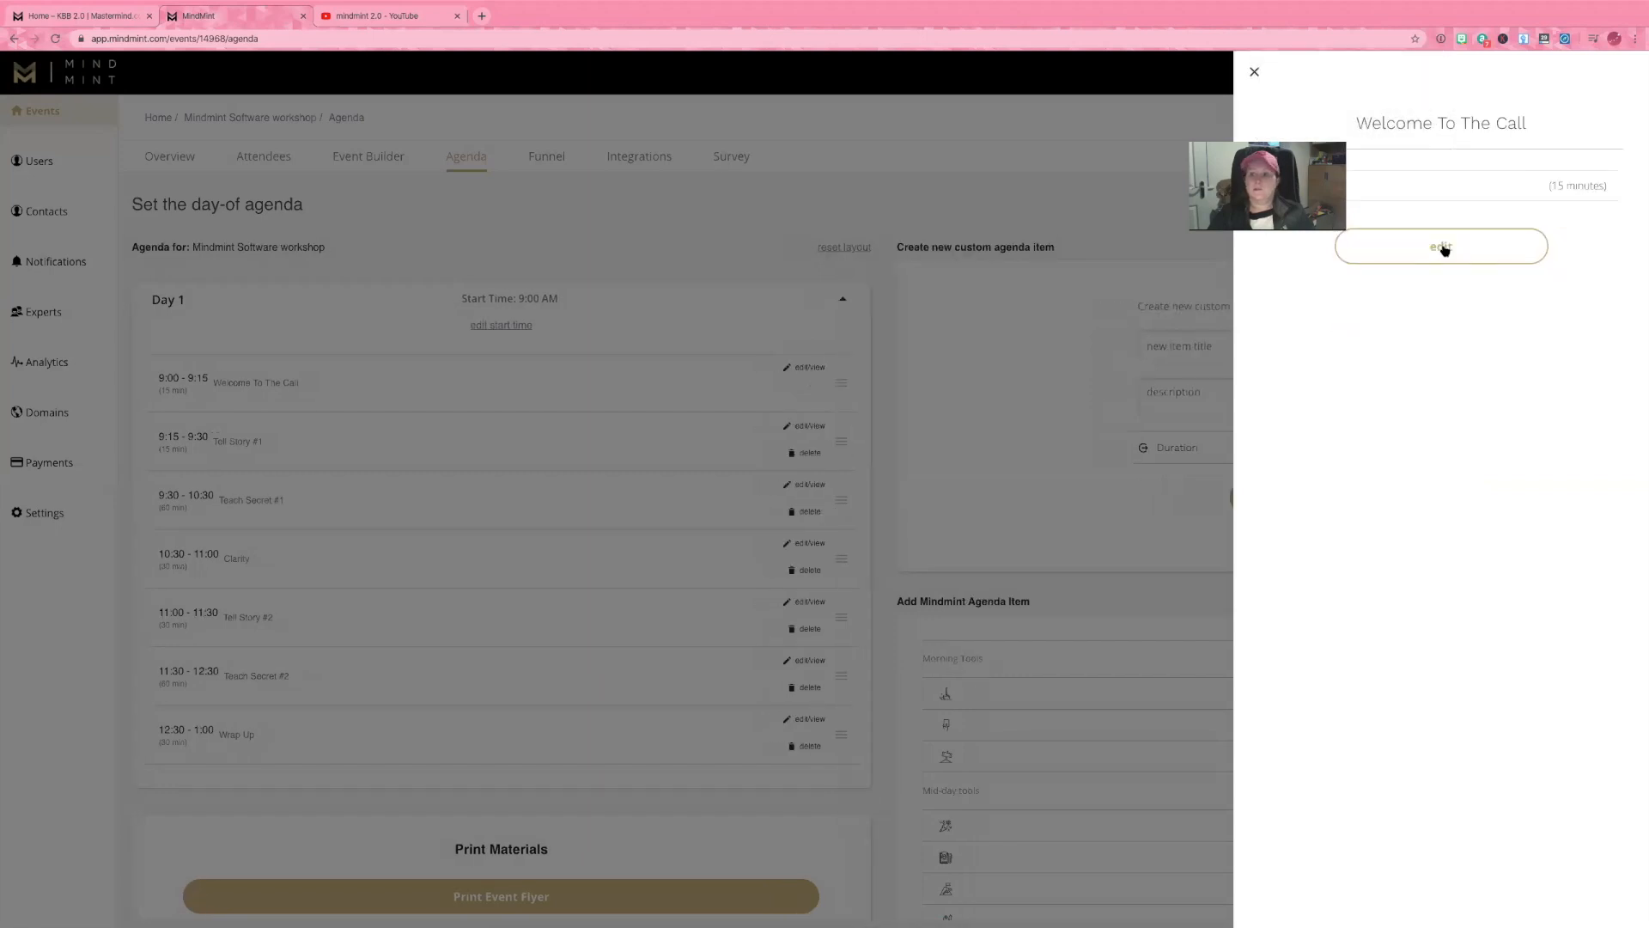
{"action": "left_click", "coordinate": [1445, 249]}
{"action": "left_click", "coordinate": [1253, 74]}
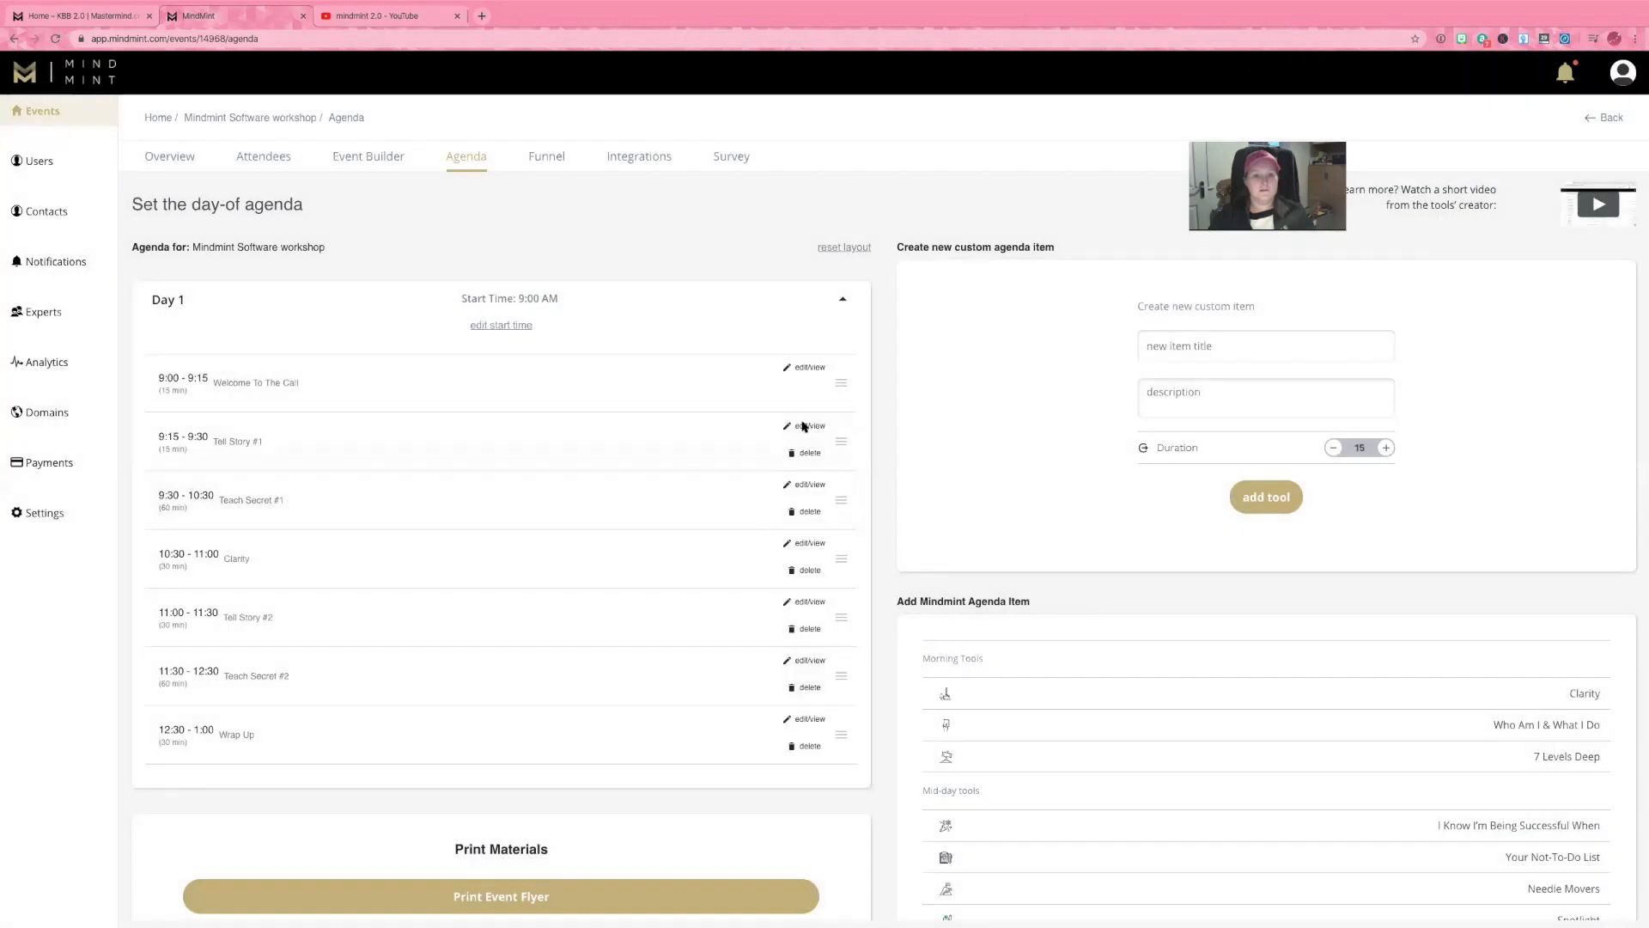
Try to edit the "Tell Story #1" agenda item, and close its details.
{"action": "left_click", "coordinate": [805, 426]}
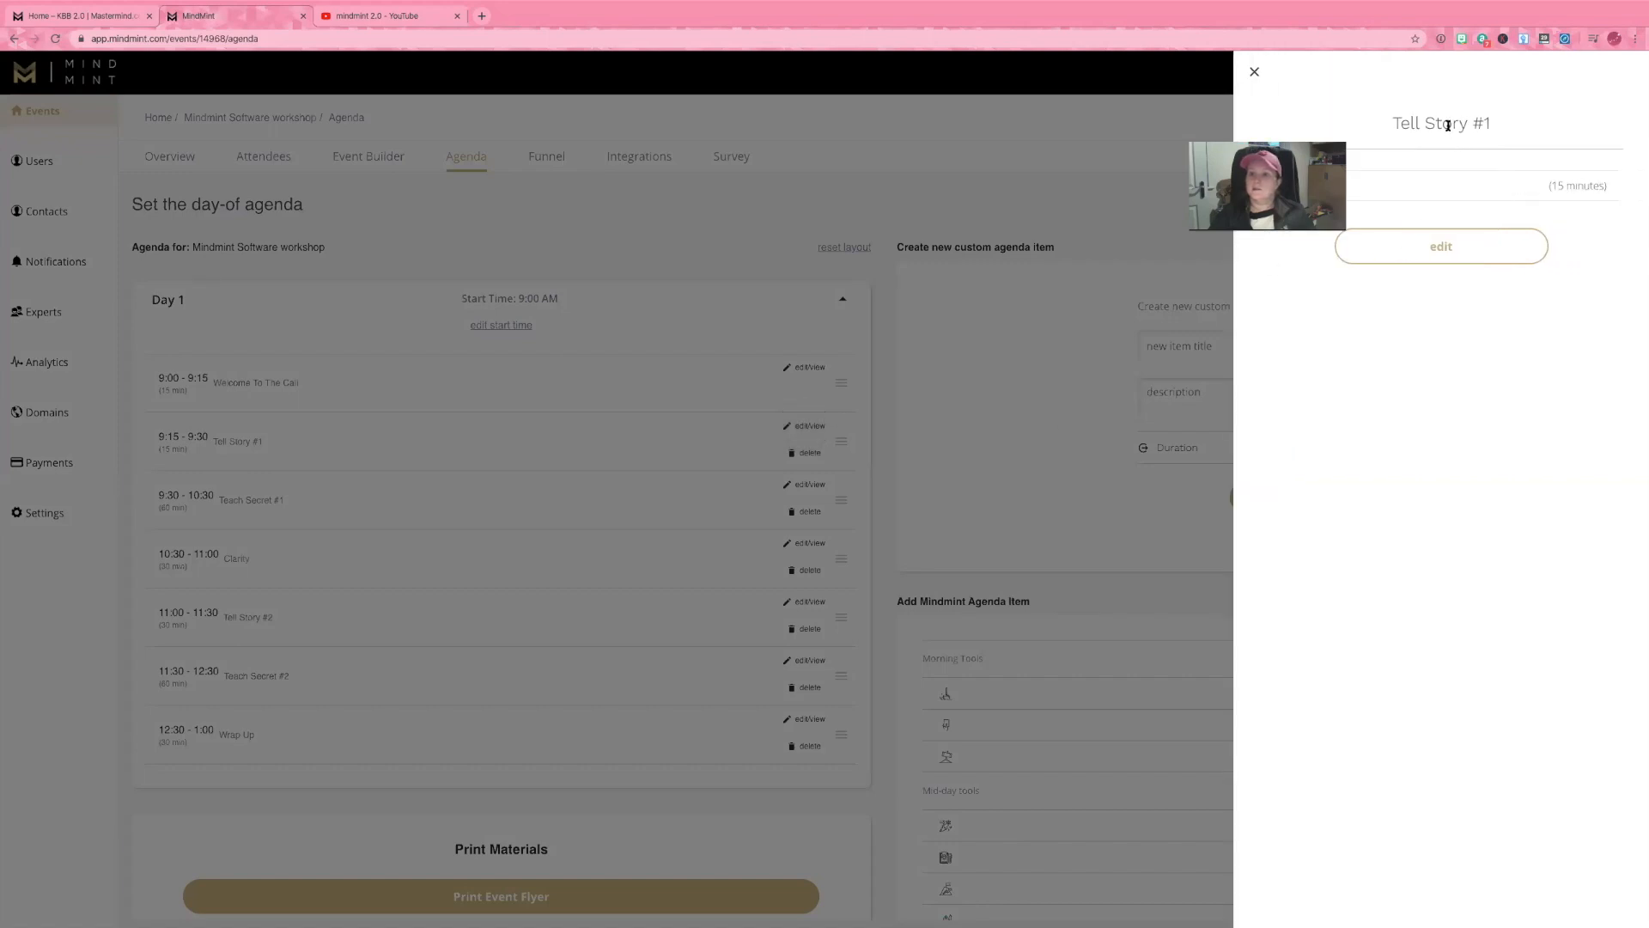
{"action": "left_click", "coordinate": [1456, 247]}
{"action": "left_click", "coordinate": [1429, 251]}
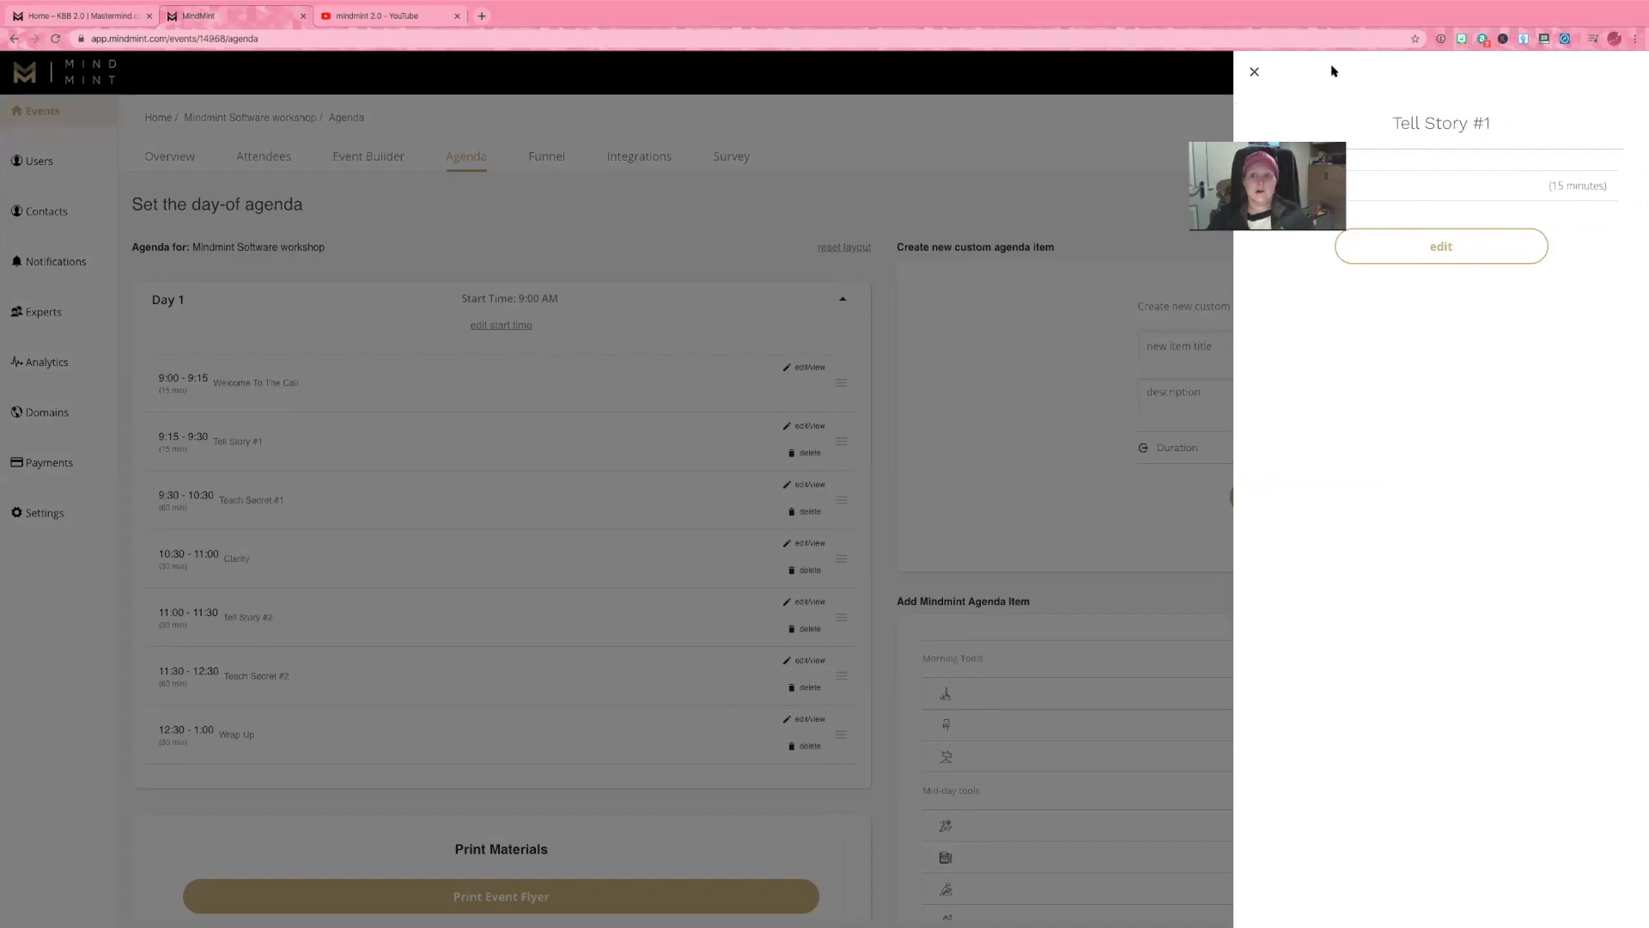
{"action": "left_click", "coordinate": [1254, 73]}
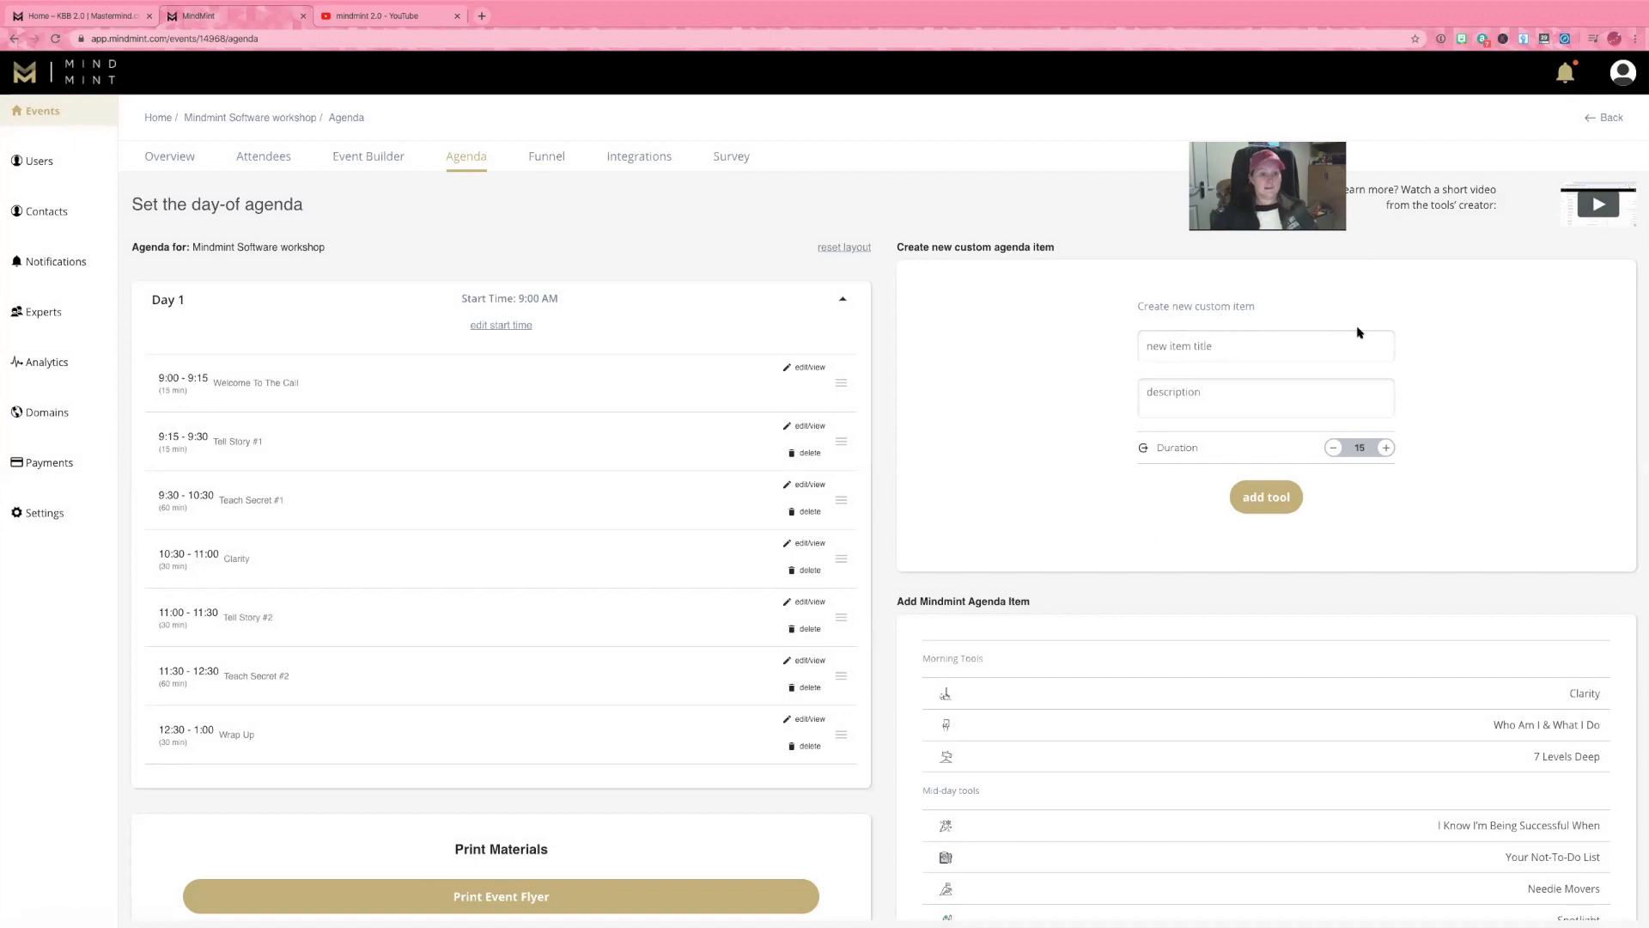
Add a custom agenda item titled "Teach how to create funnel page" with a 40-minute duration.
{"action": "type", "text": "Teach how"}
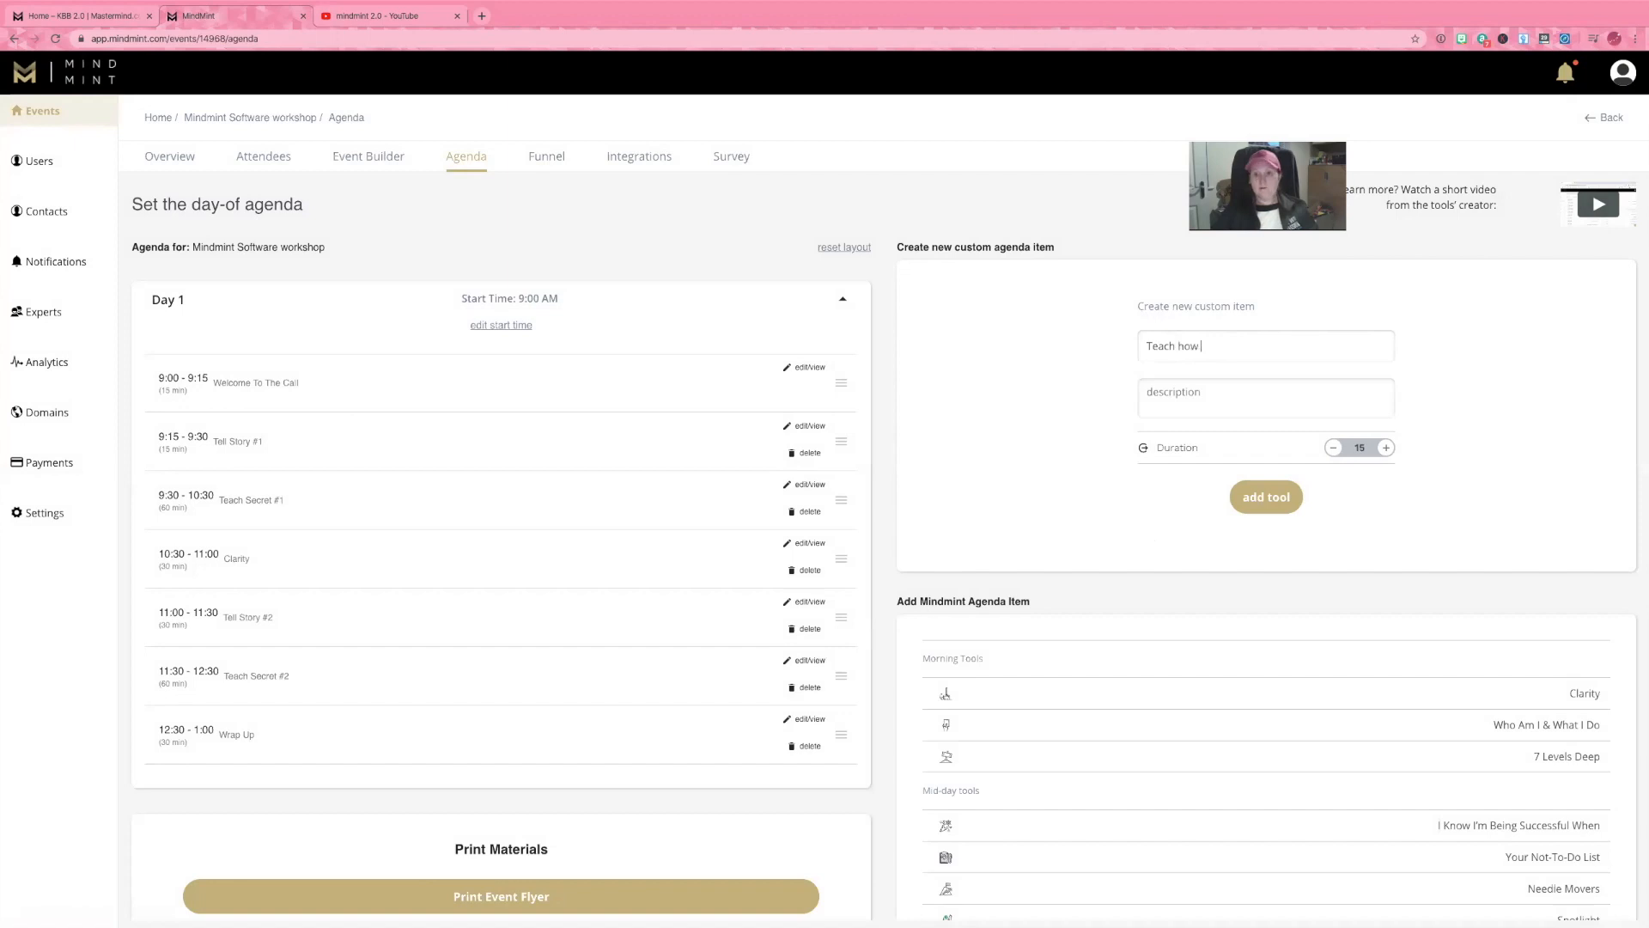
{"action": "type", "text": " to create funnel page"}
{"action": "left_click", "coordinate": [1186, 393]}
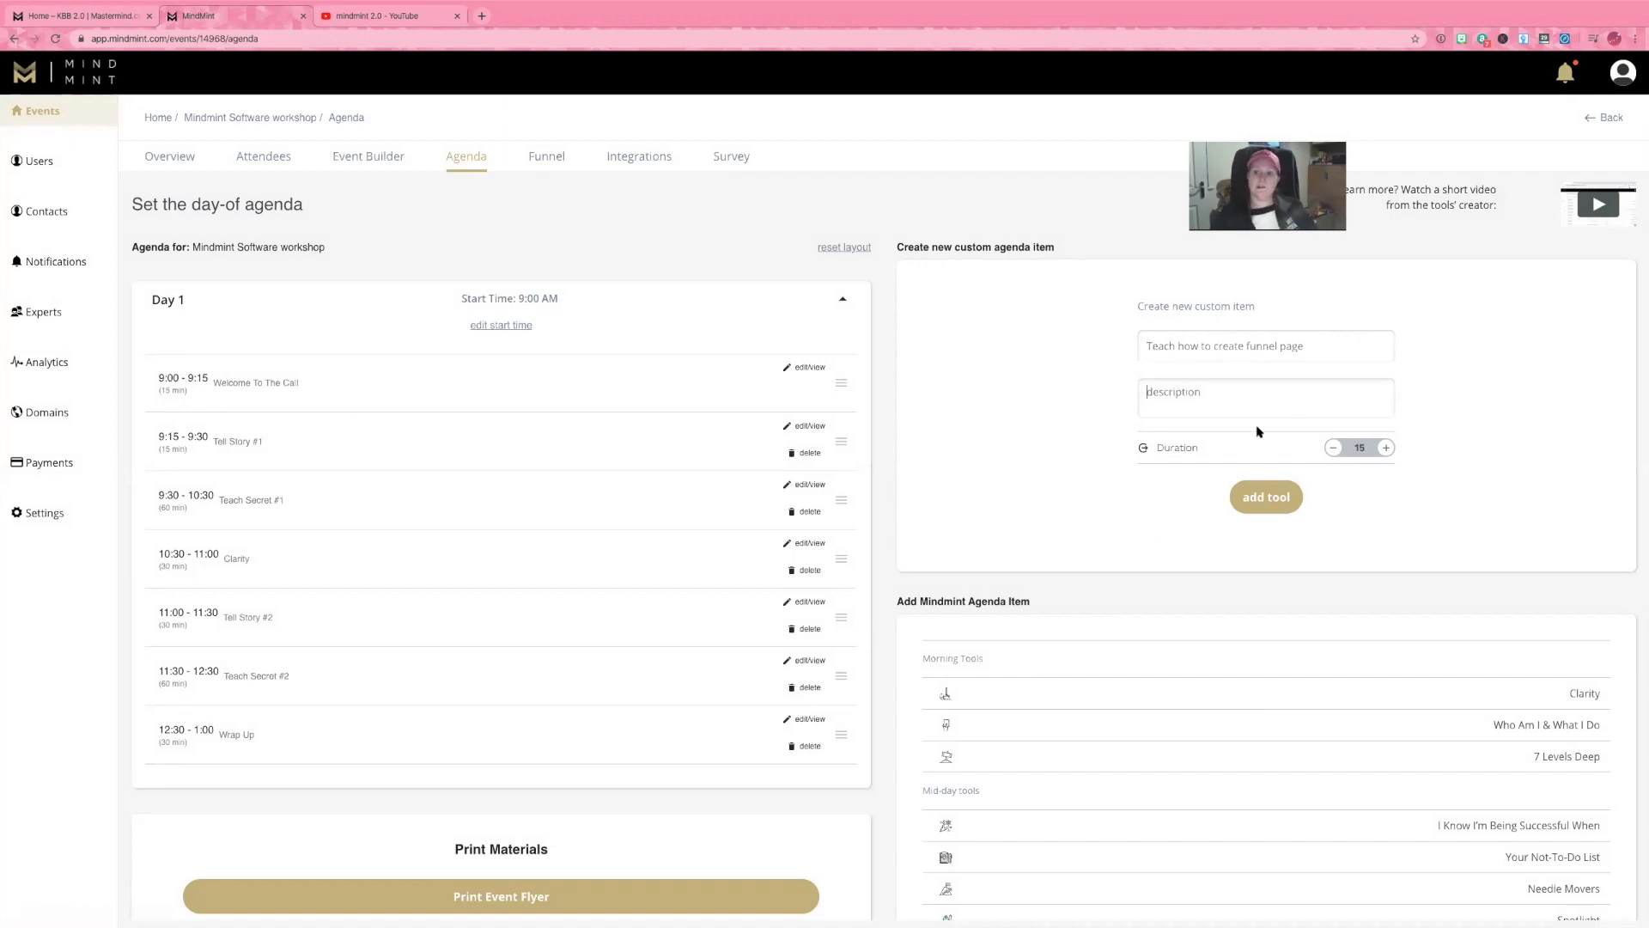
{"action": "left_click", "coordinate": [1386, 448]}
{"action": "left_click", "coordinate": [1387, 447]}
{"action": "left_click", "coordinate": [1388, 448]}
{"action": "left_click", "coordinate": [1389, 448]}
{"action": "left_click", "coordinate": [1263, 502]}
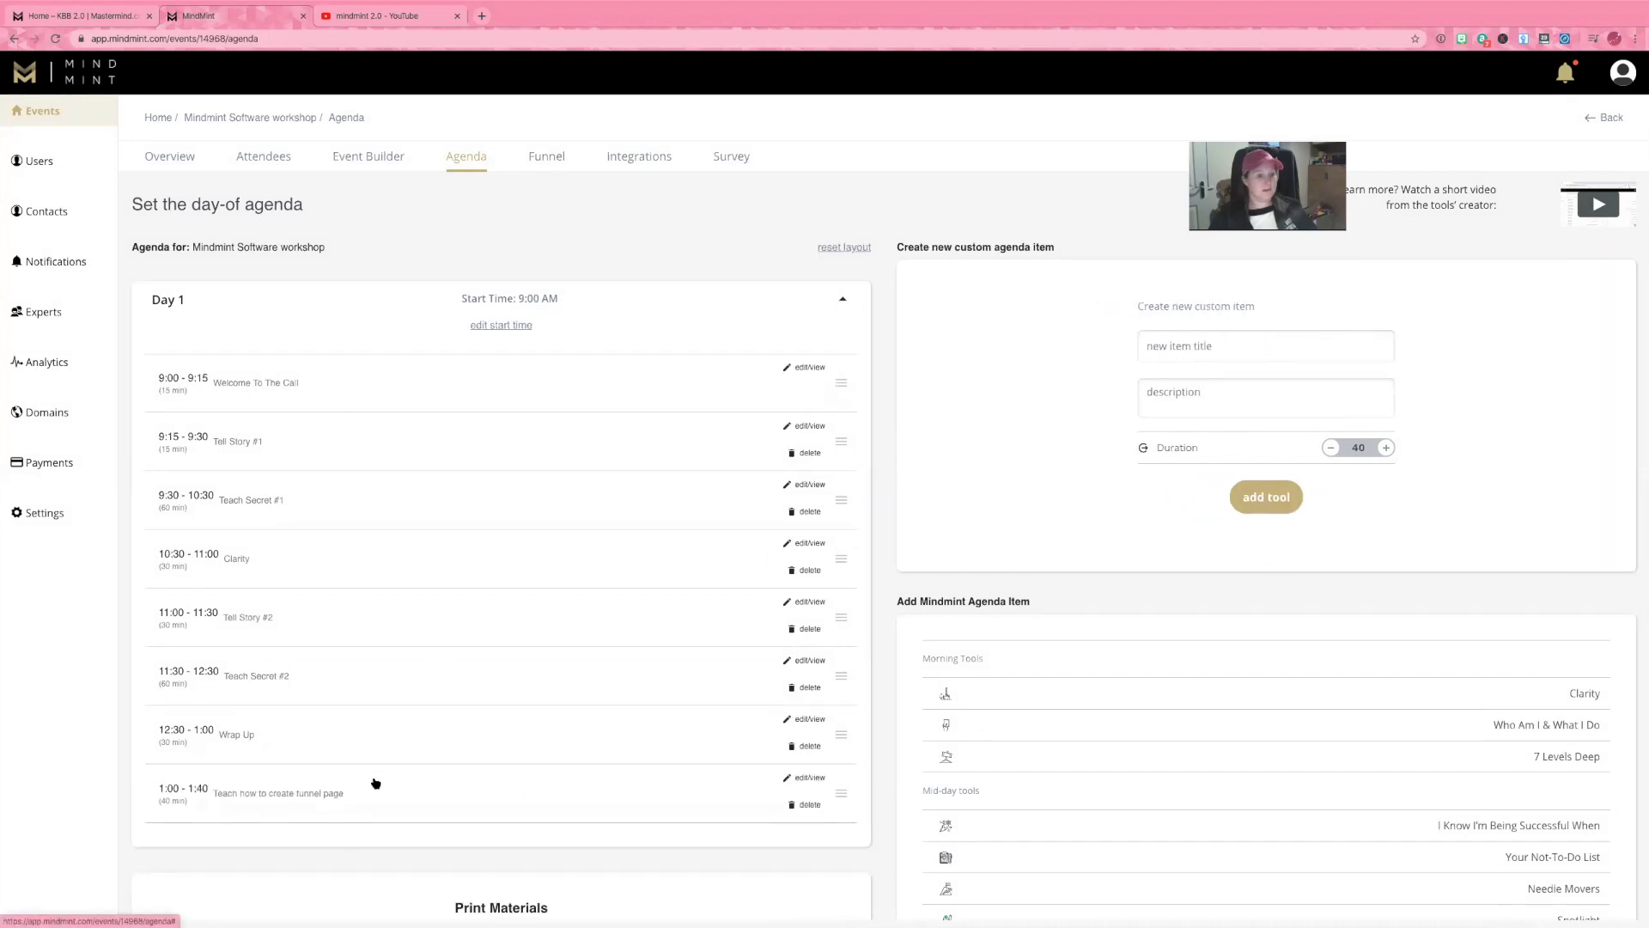
Move the "Teach how to create funnel page" agenda item up to directly after "Tell Story #1".
{"action": "scroll", "coordinate": [379, 790], "scroll_direction": "down", "scroll_amount": 1}
{"action": "scroll", "coordinate": [379, 790], "scroll_direction": "down", "scroll_amount": 3}
{"action": "scroll", "coordinate": [311, 560], "scroll_direction": "up", "scroll_amount": 1}
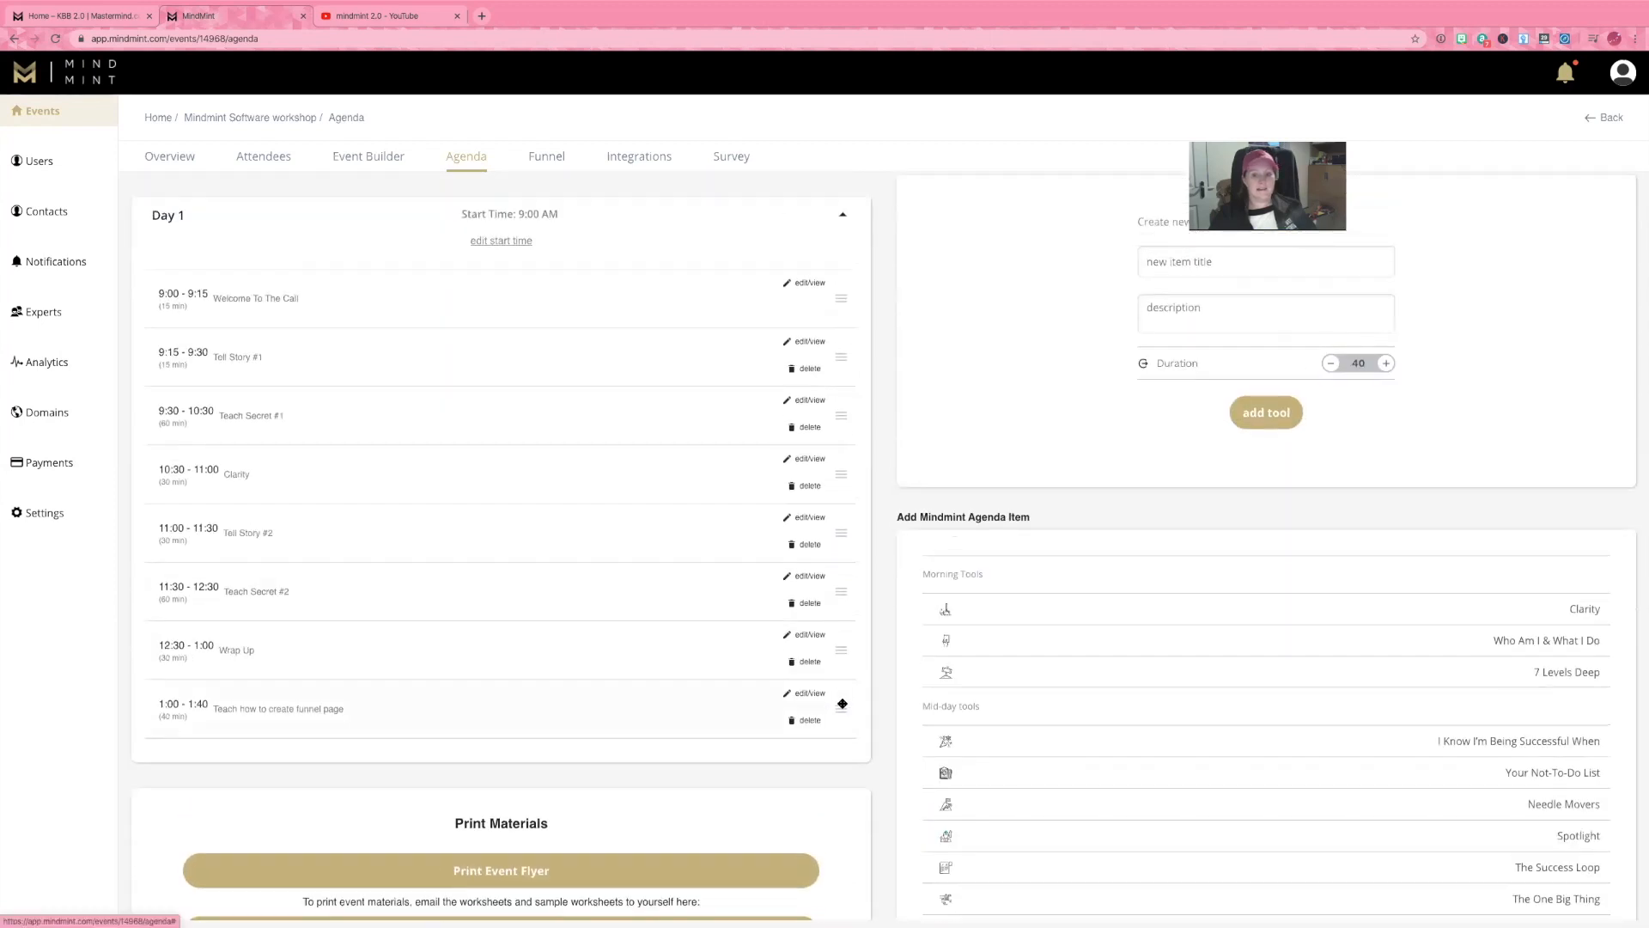
{"action": "left_click_drag", "start_coordinate": [840, 711], "coordinate": [855, 359]}
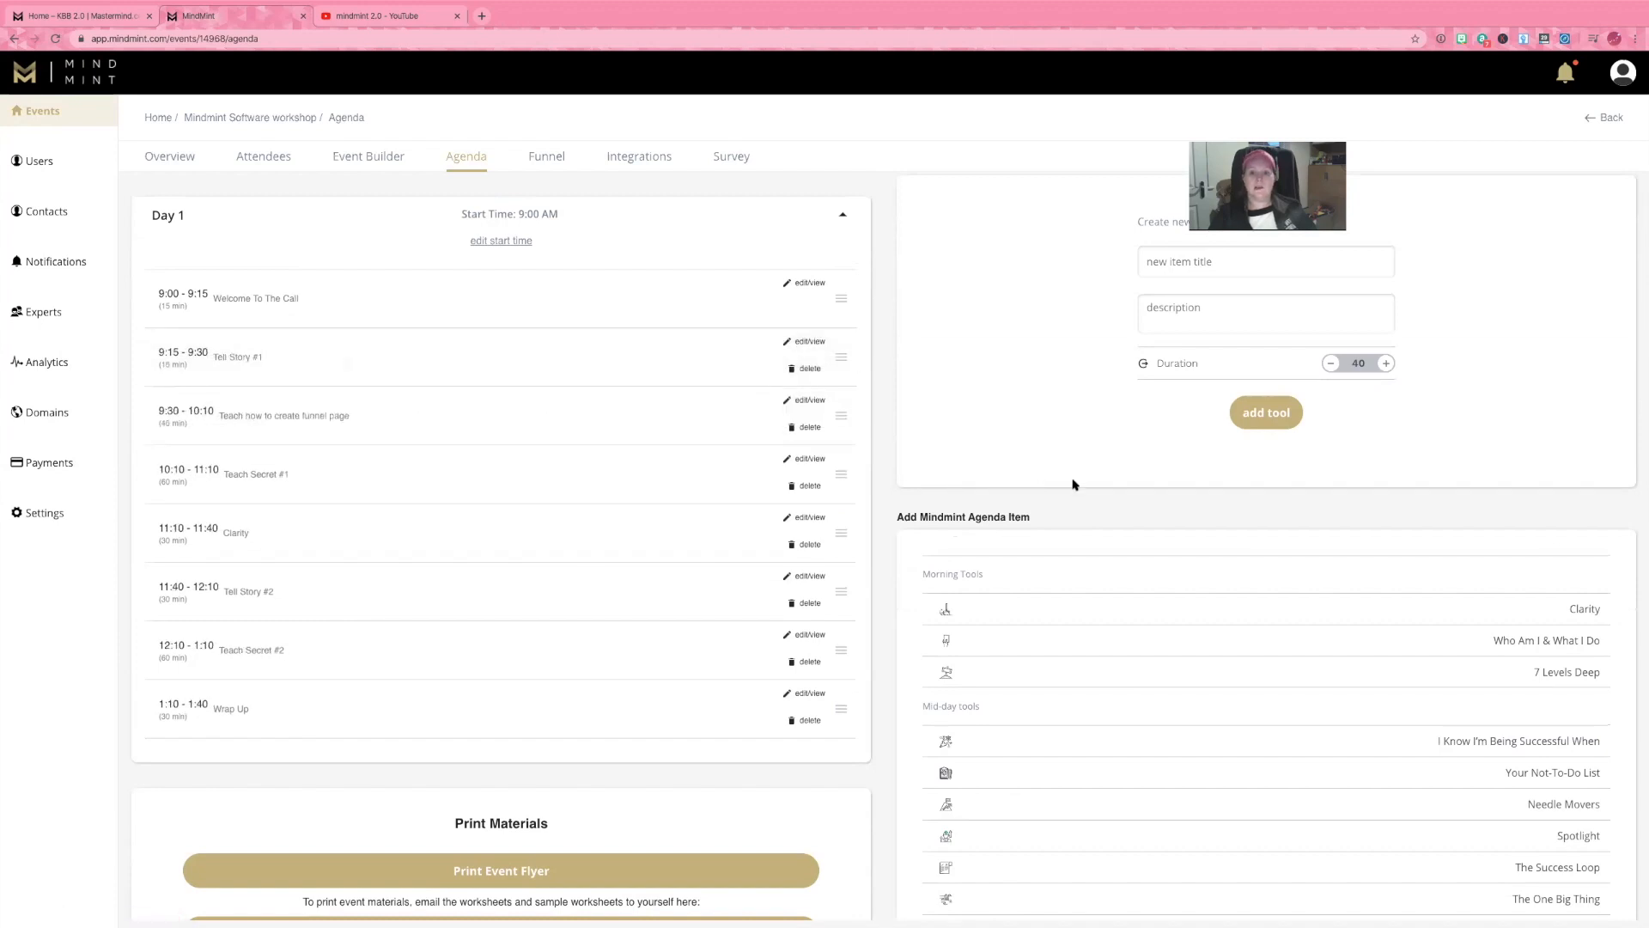
Look through the agenda page's ready-made morning, mid-day and afternoon Mindmint tools and its print materials.
{"action": "scroll", "coordinate": [1075, 485], "scroll_direction": "down", "scroll_amount": 3}
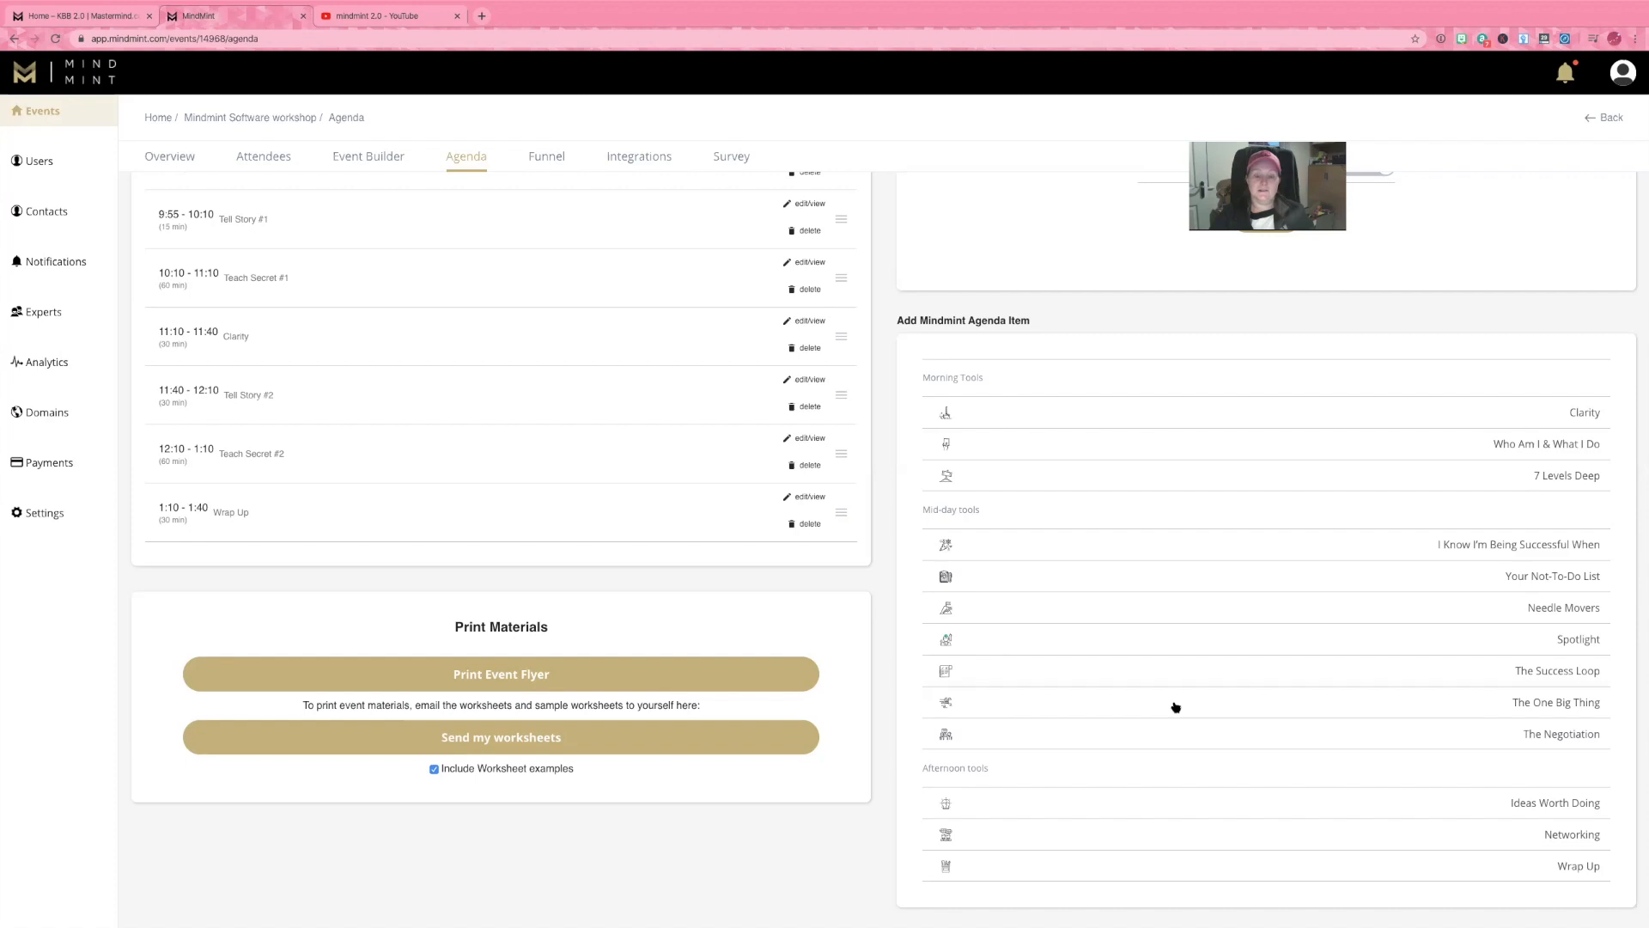
{"action": "scroll", "coordinate": [1175, 706], "scroll_direction": "up", "scroll_amount": 1}
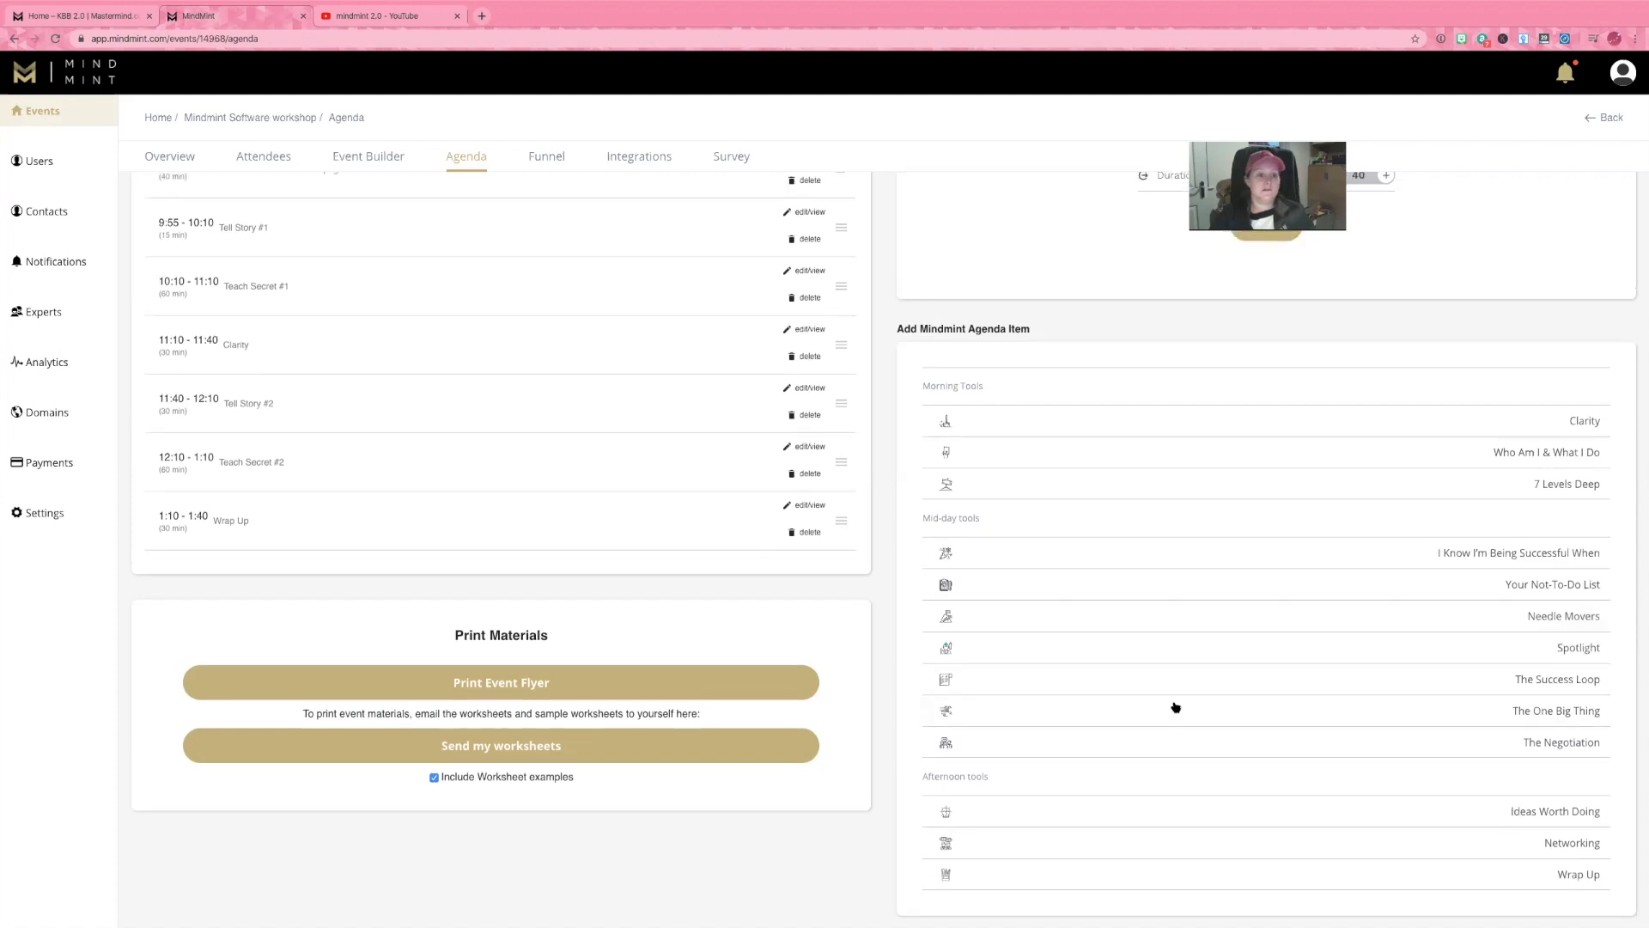
{"action": "scroll", "coordinate": [1176, 706], "scroll_direction": "up", "scroll_amount": 3}
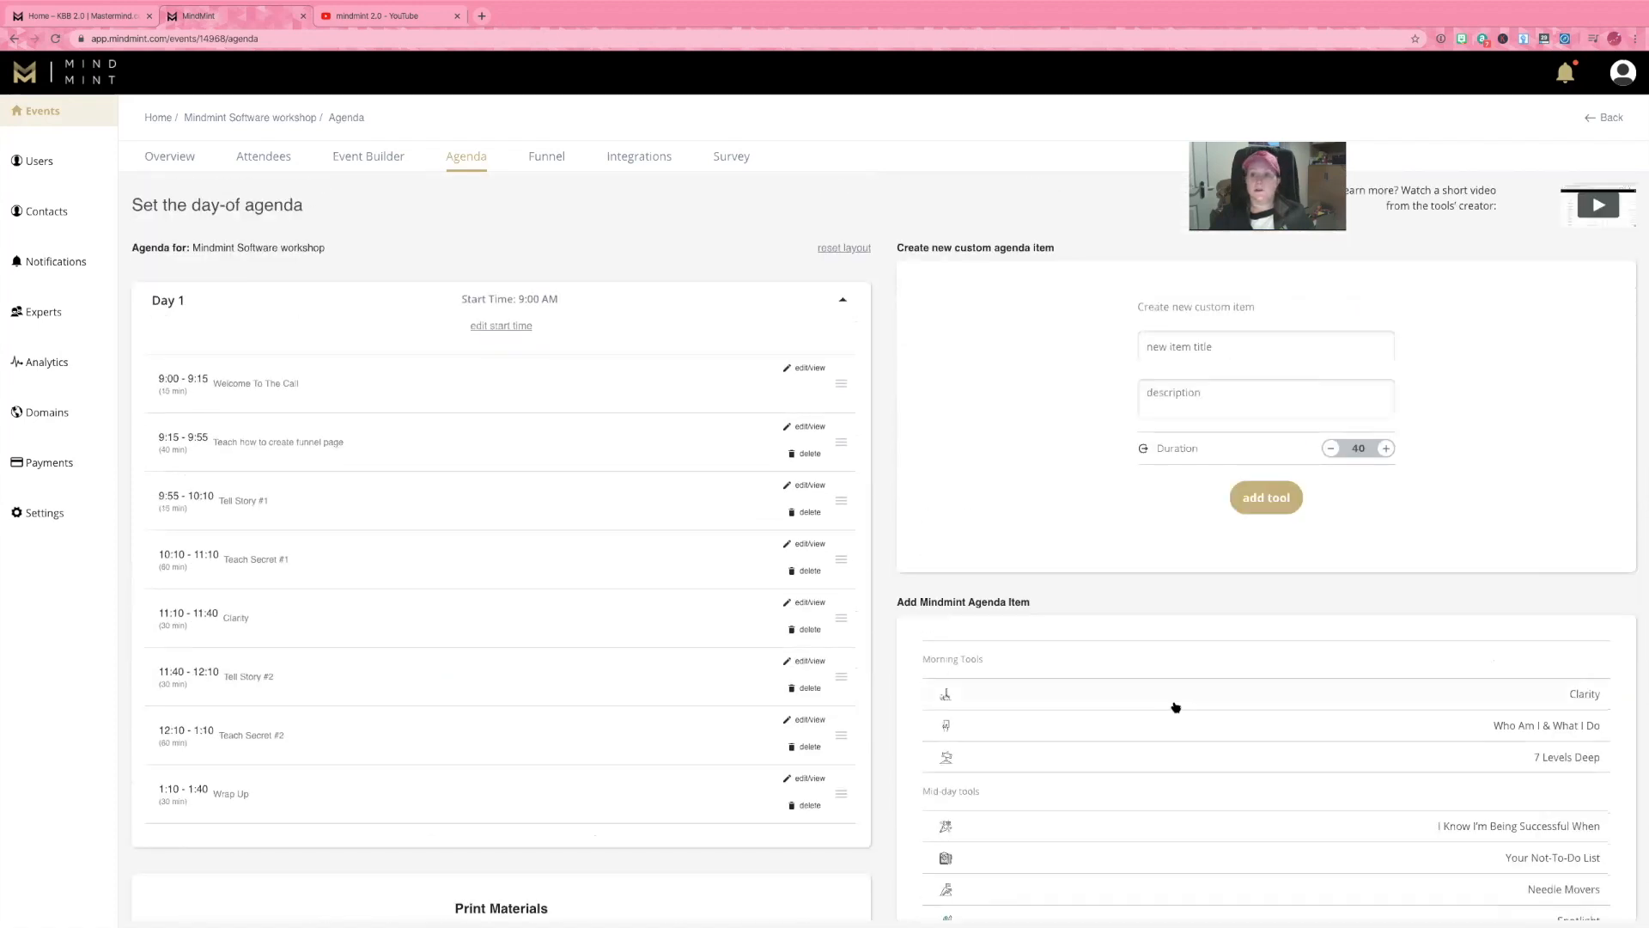
{"action": "scroll", "coordinate": [1176, 706], "scroll_direction": "down", "scroll_amount": 4}
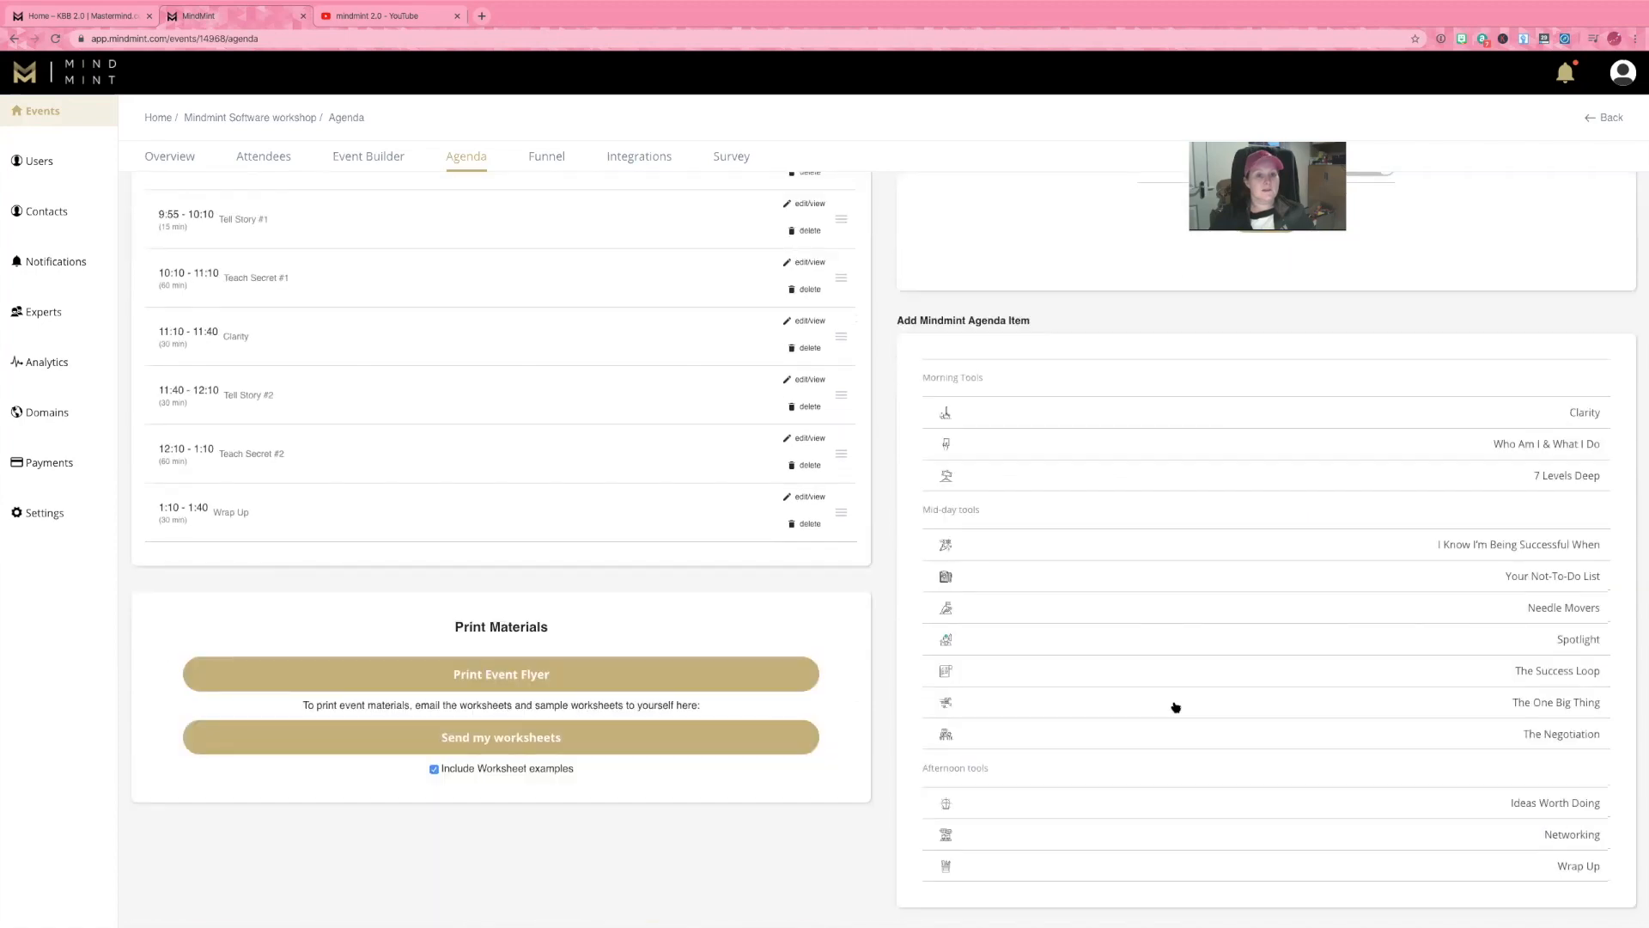
{"action": "scroll", "coordinate": [1175, 706], "scroll_direction": "up", "scroll_amount": 4}
{"action": "scroll", "coordinate": [1175, 706], "scroll_direction": "down", "scroll_amount": 4}
{"action": "scroll", "coordinate": [530, 737], "scroll_direction": "up", "scroll_amount": 3}
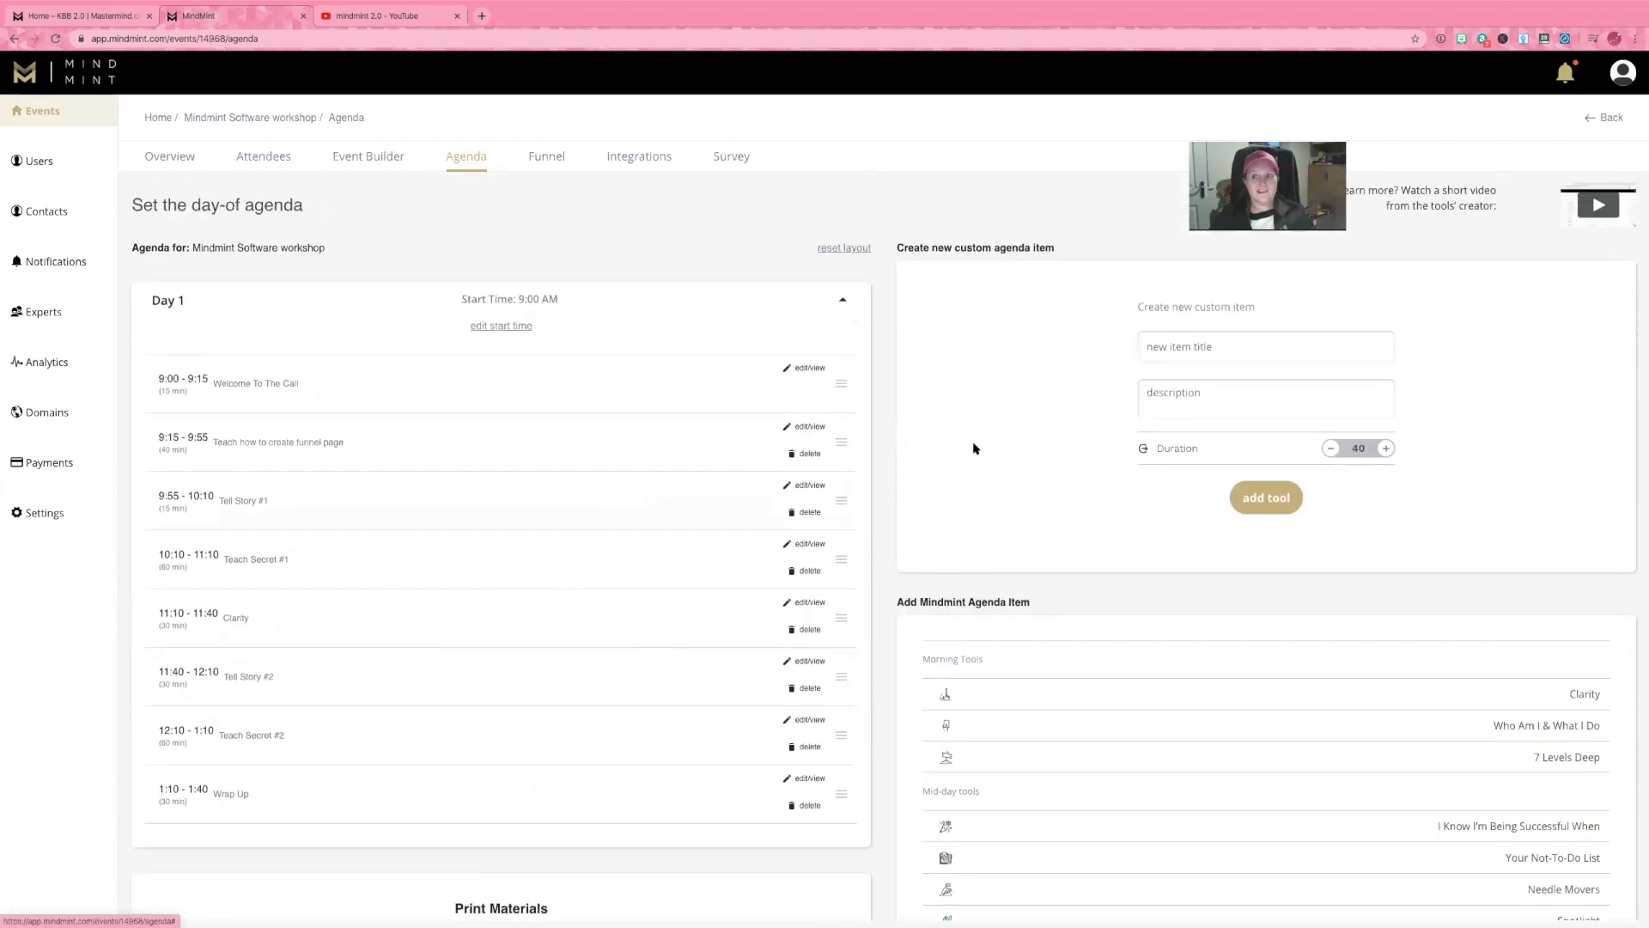
Open the event's funnel and look through the Landing, Order & Confirmation funnel bundles, returning to the choice of funnel types.
{"action": "left_click", "coordinate": [549, 159]}
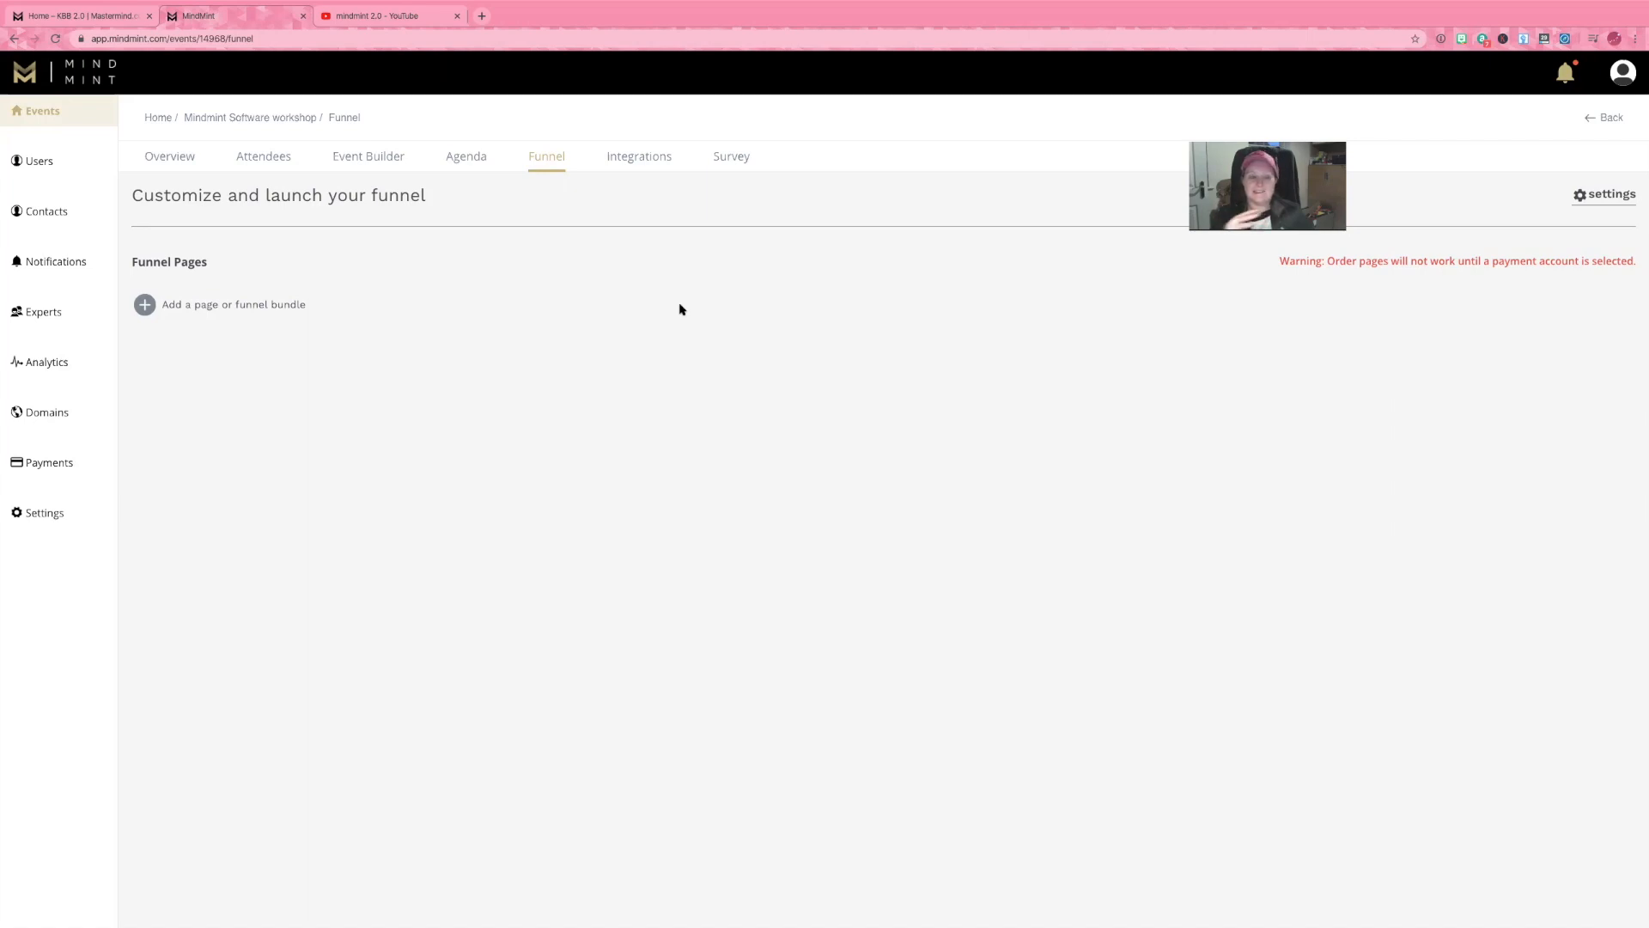
{"action": "left_click", "coordinate": [144, 305]}
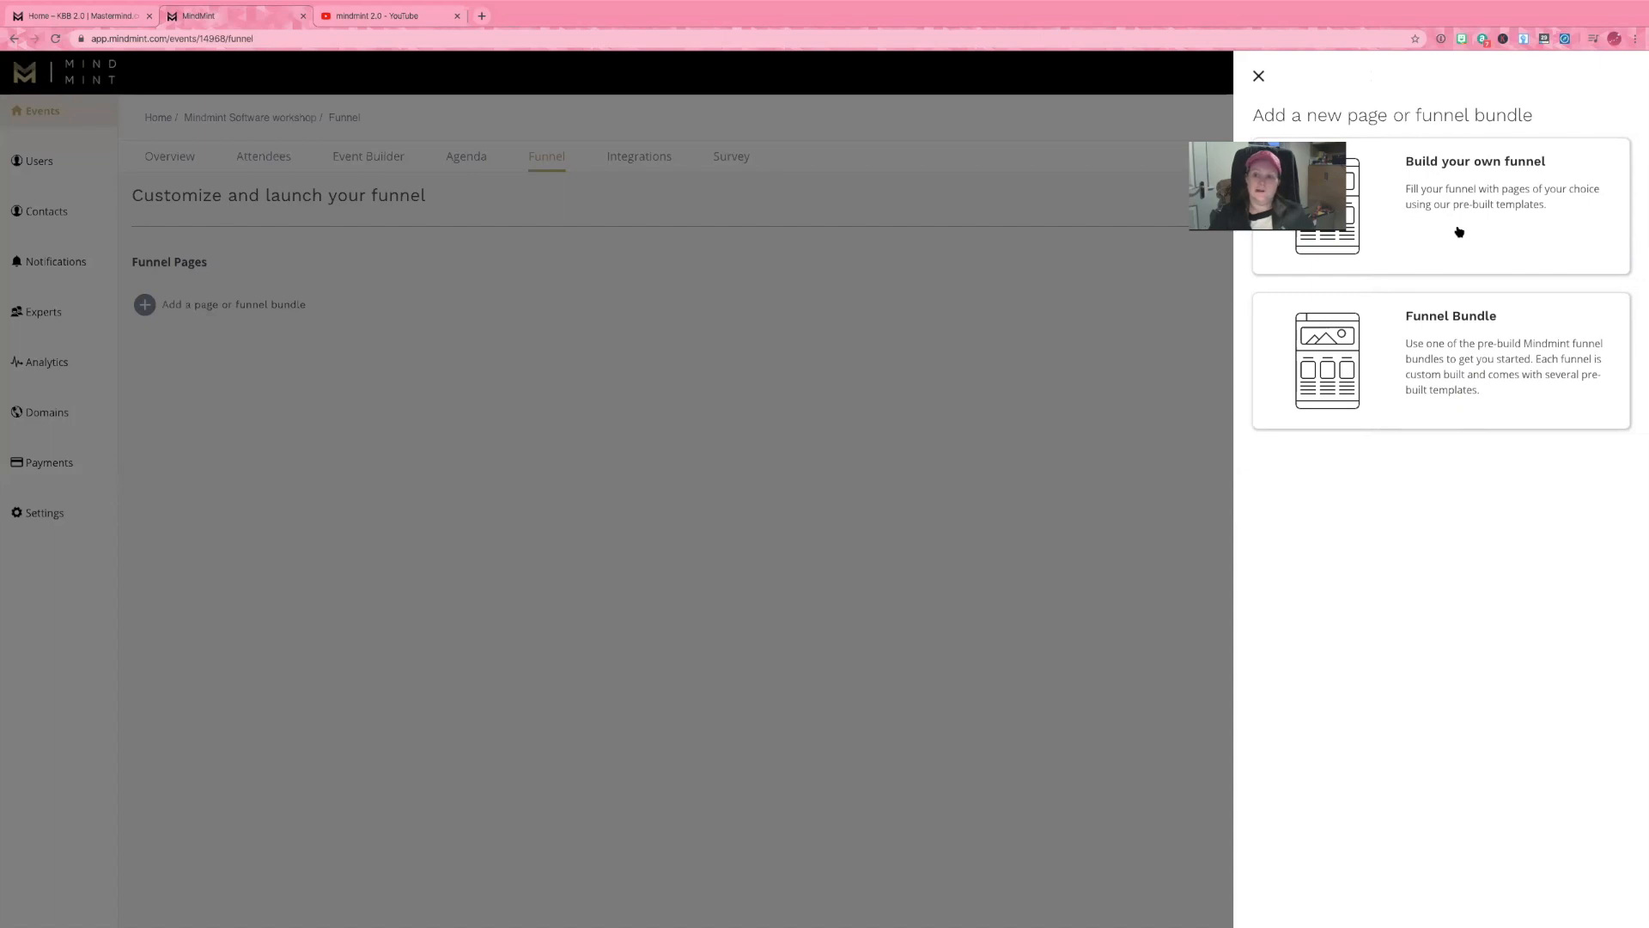
{"action": "left_click", "coordinate": [1407, 359]}
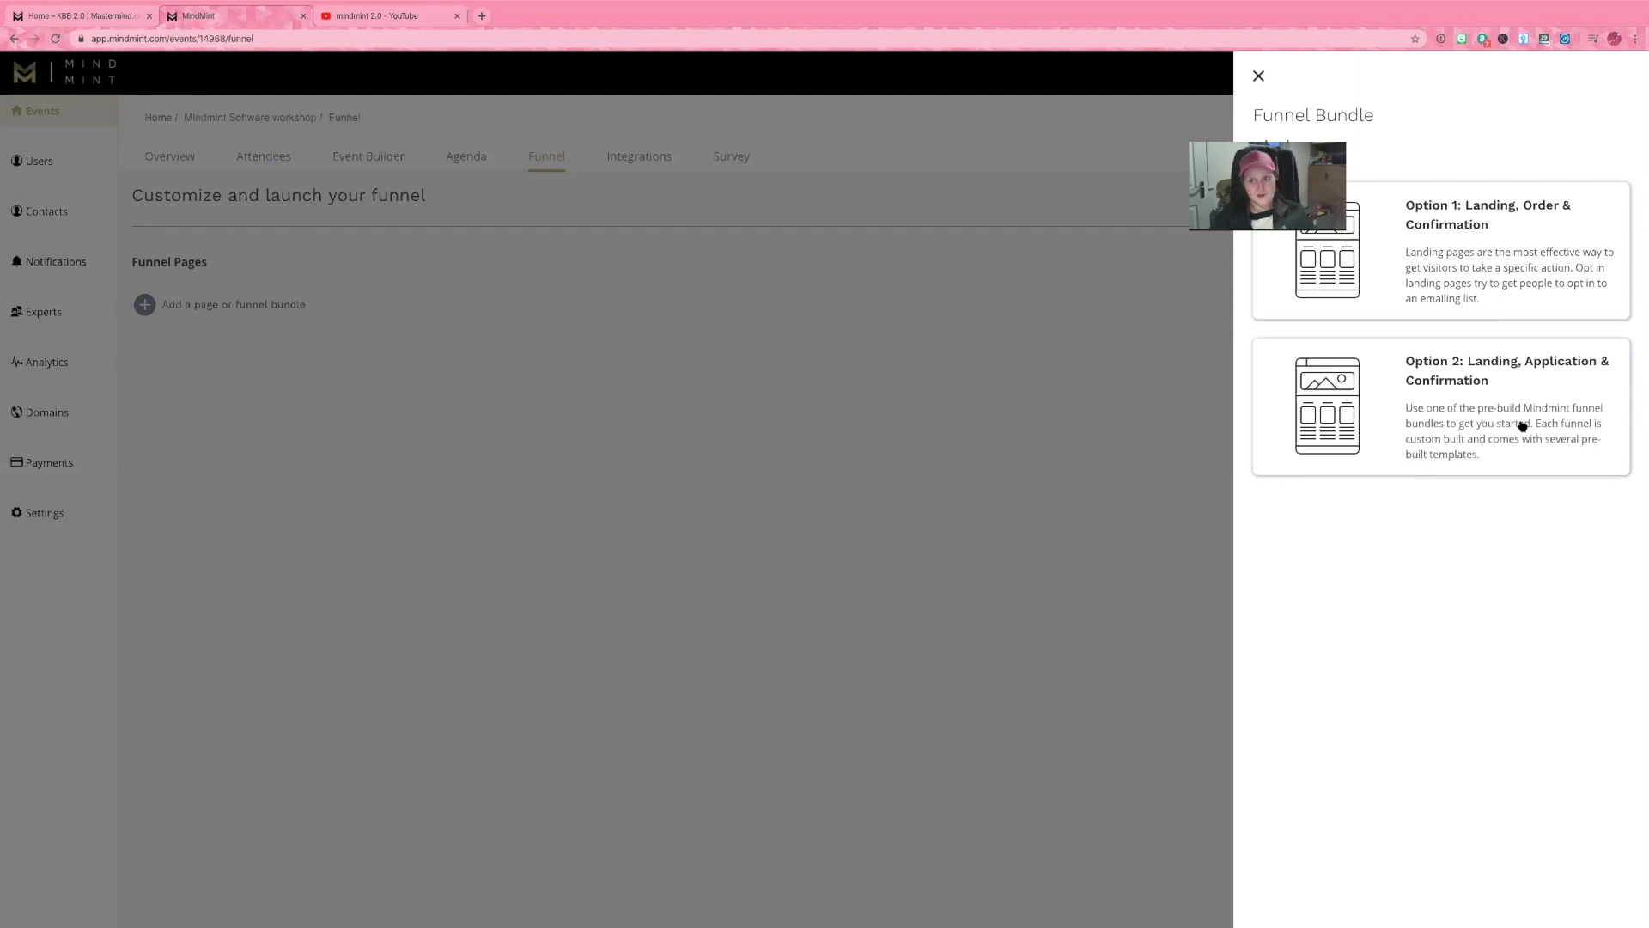
{"action": "left_click", "coordinate": [1448, 252]}
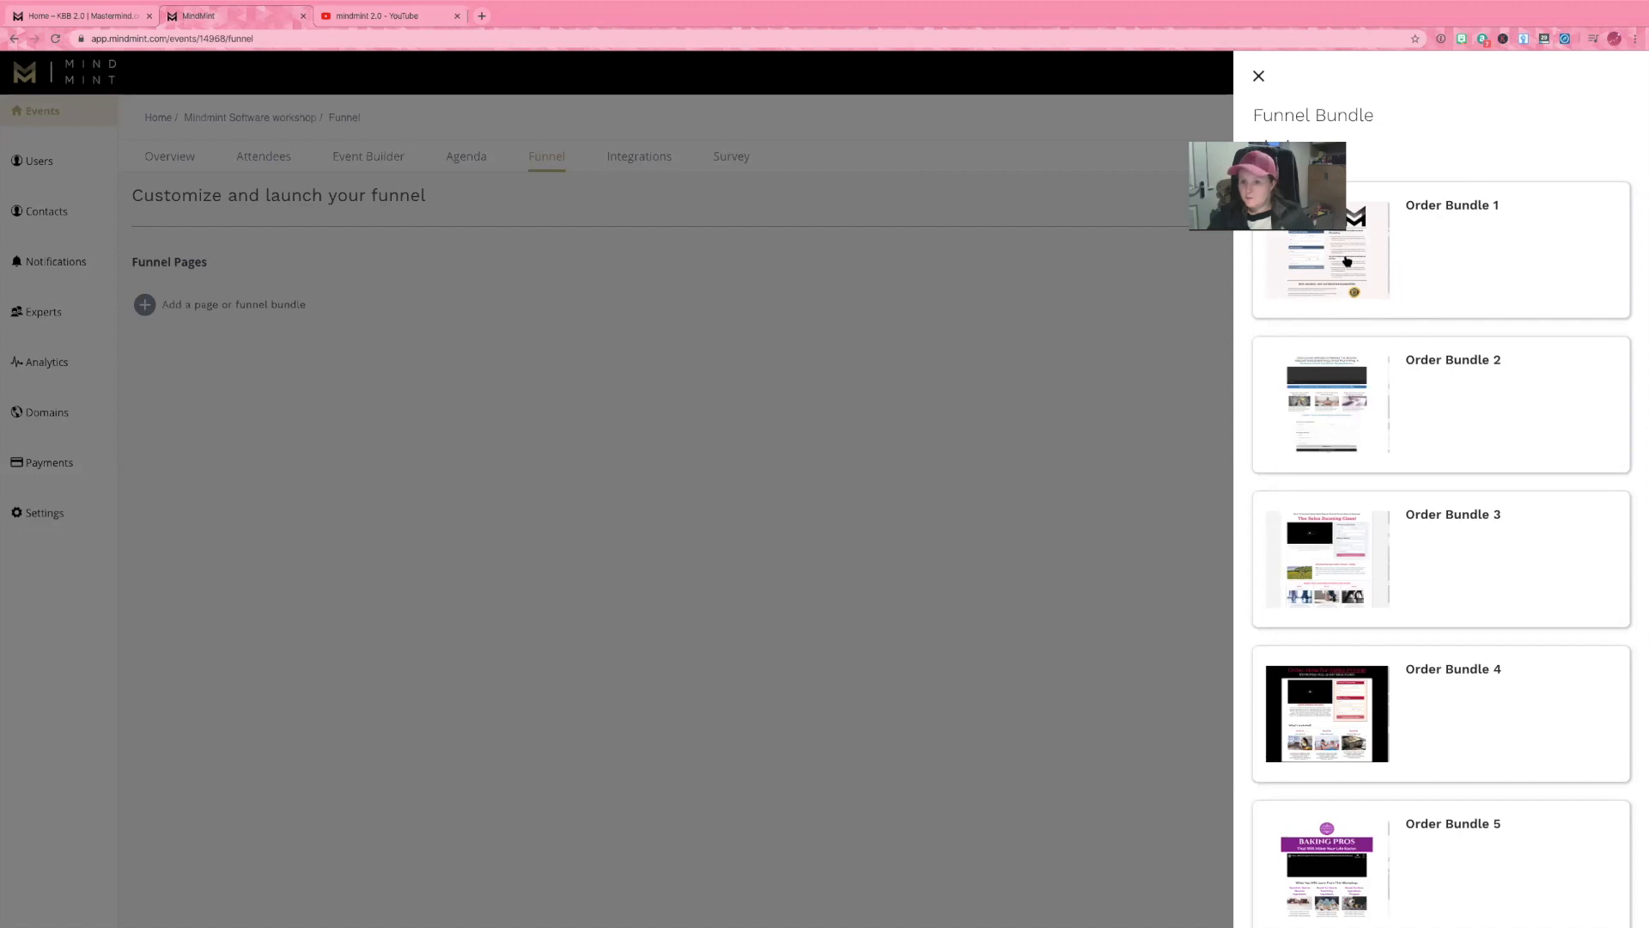
{"action": "scroll", "coordinate": [1336, 245], "scroll_direction": "down", "scroll_amount": 1}
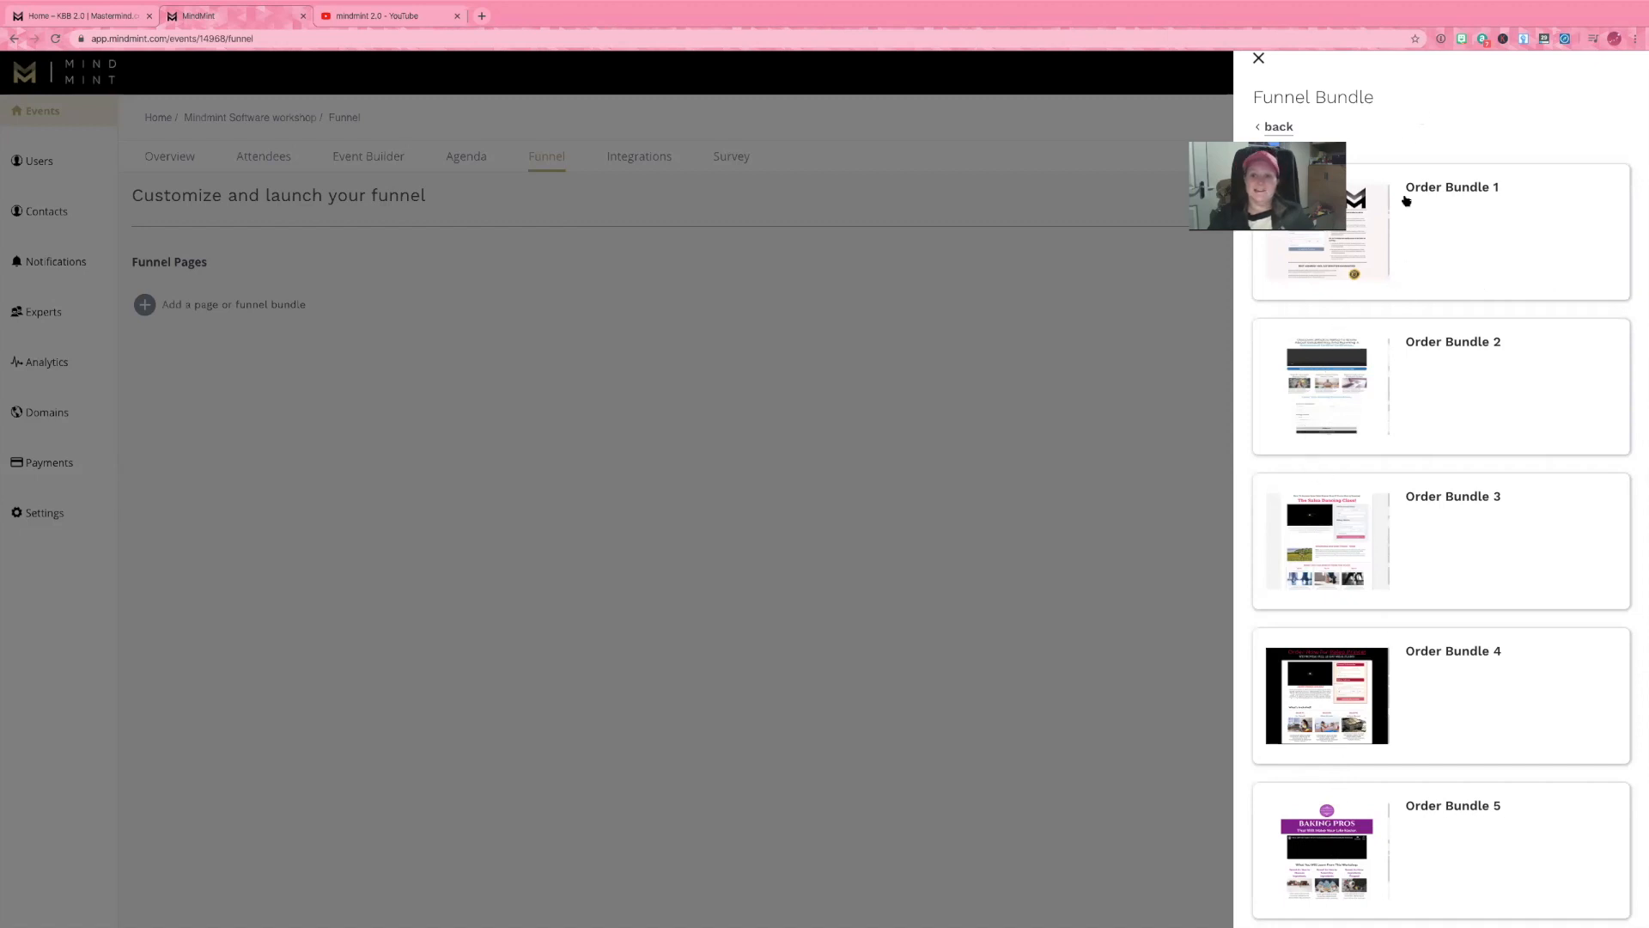
{"action": "left_click", "coordinate": [1278, 127]}
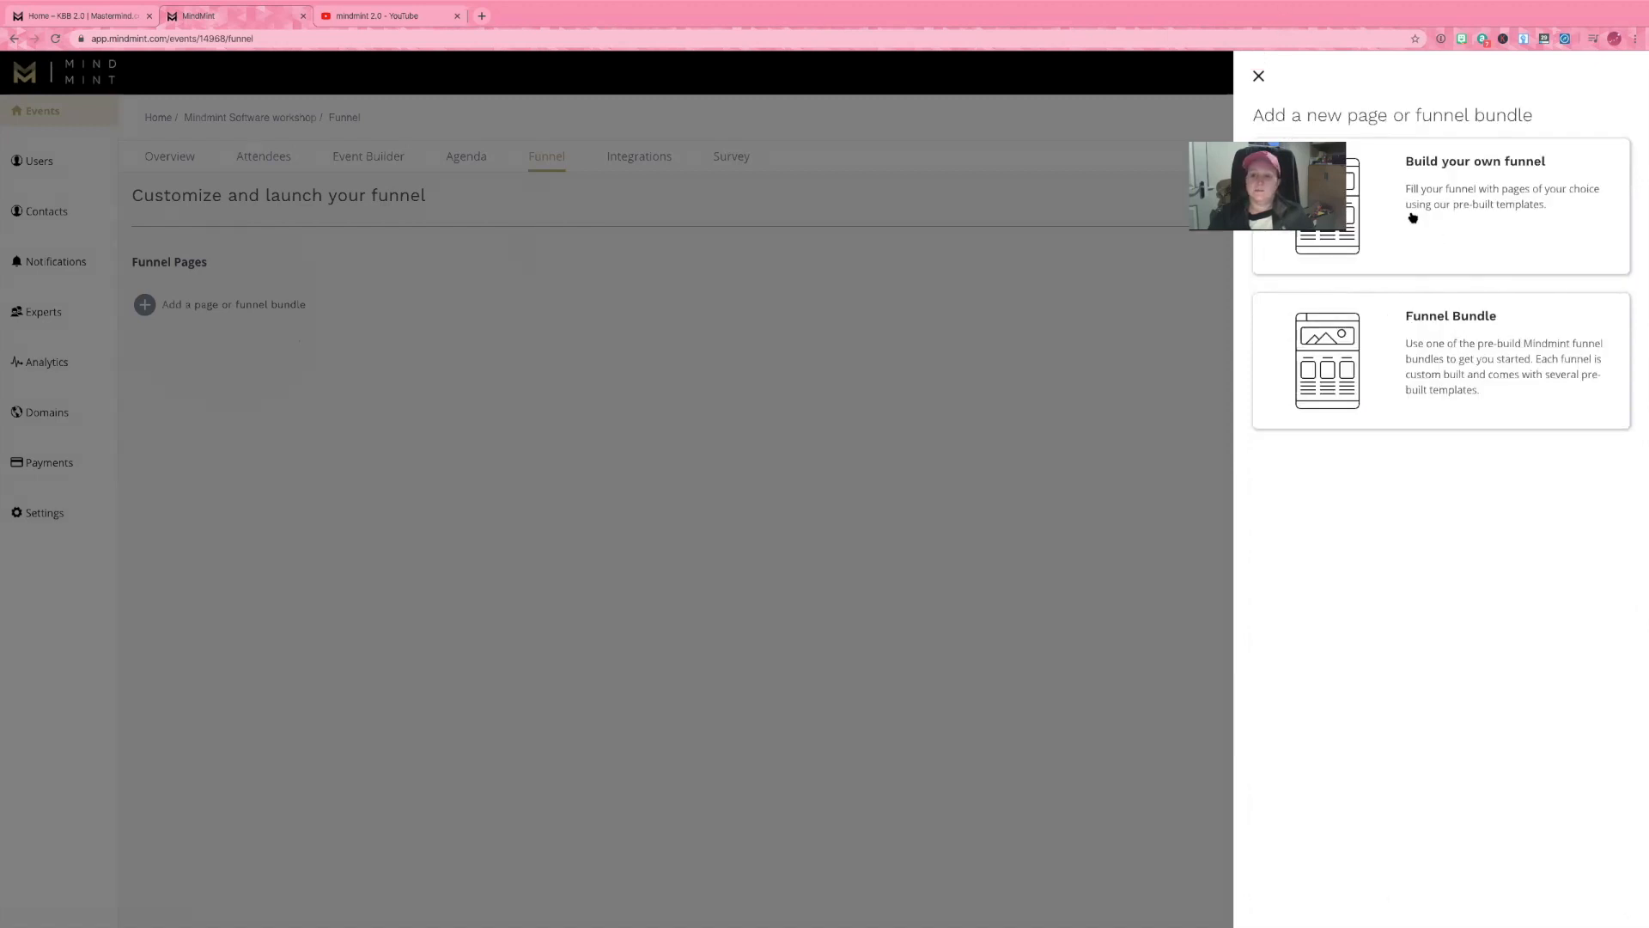
Build your own funnel by adding a landing page based on the Landing 3 template.
{"action": "left_click", "coordinate": [1372, 219]}
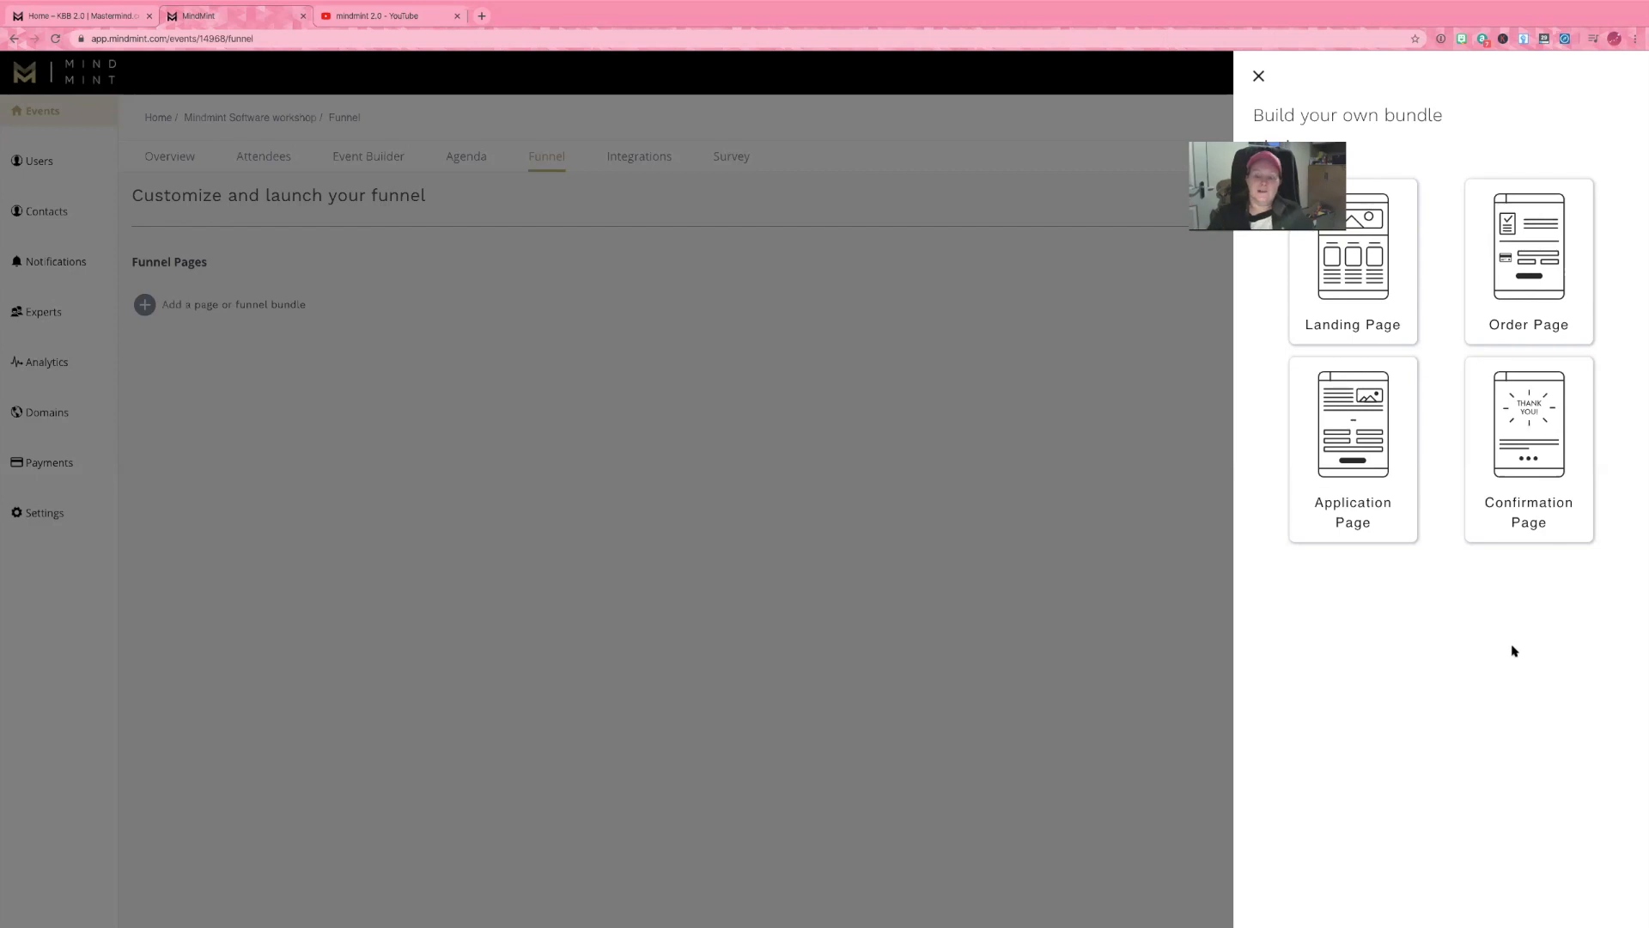
{"action": "left_click", "coordinate": [1370, 272]}
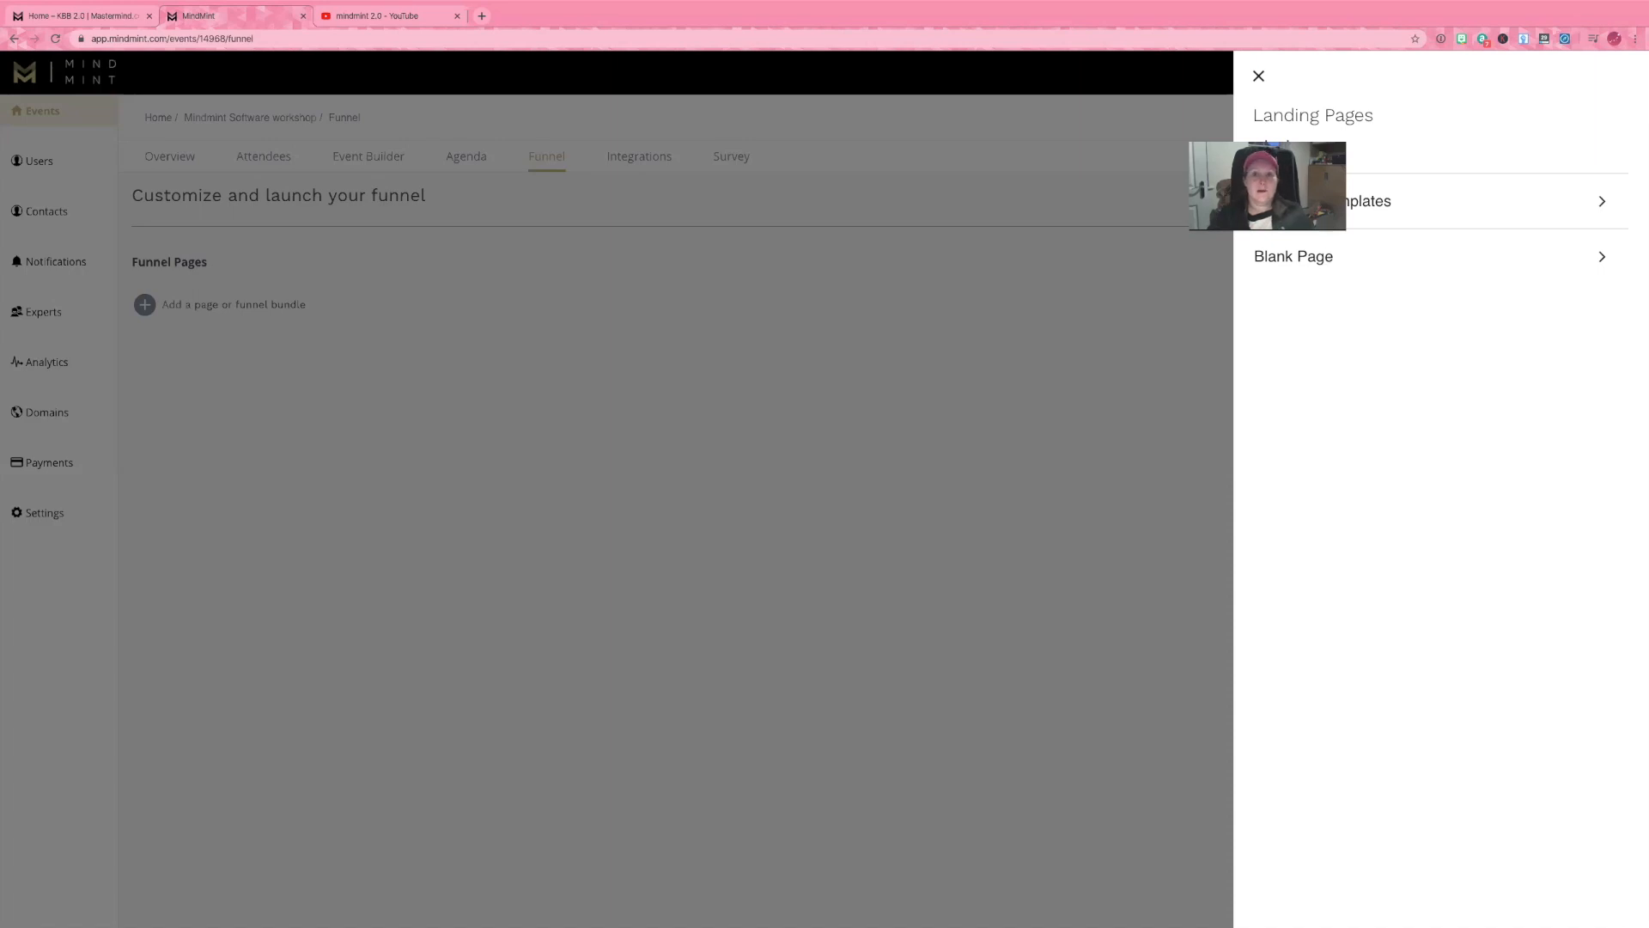
{"action": "left_click", "coordinate": [1332, 204]}
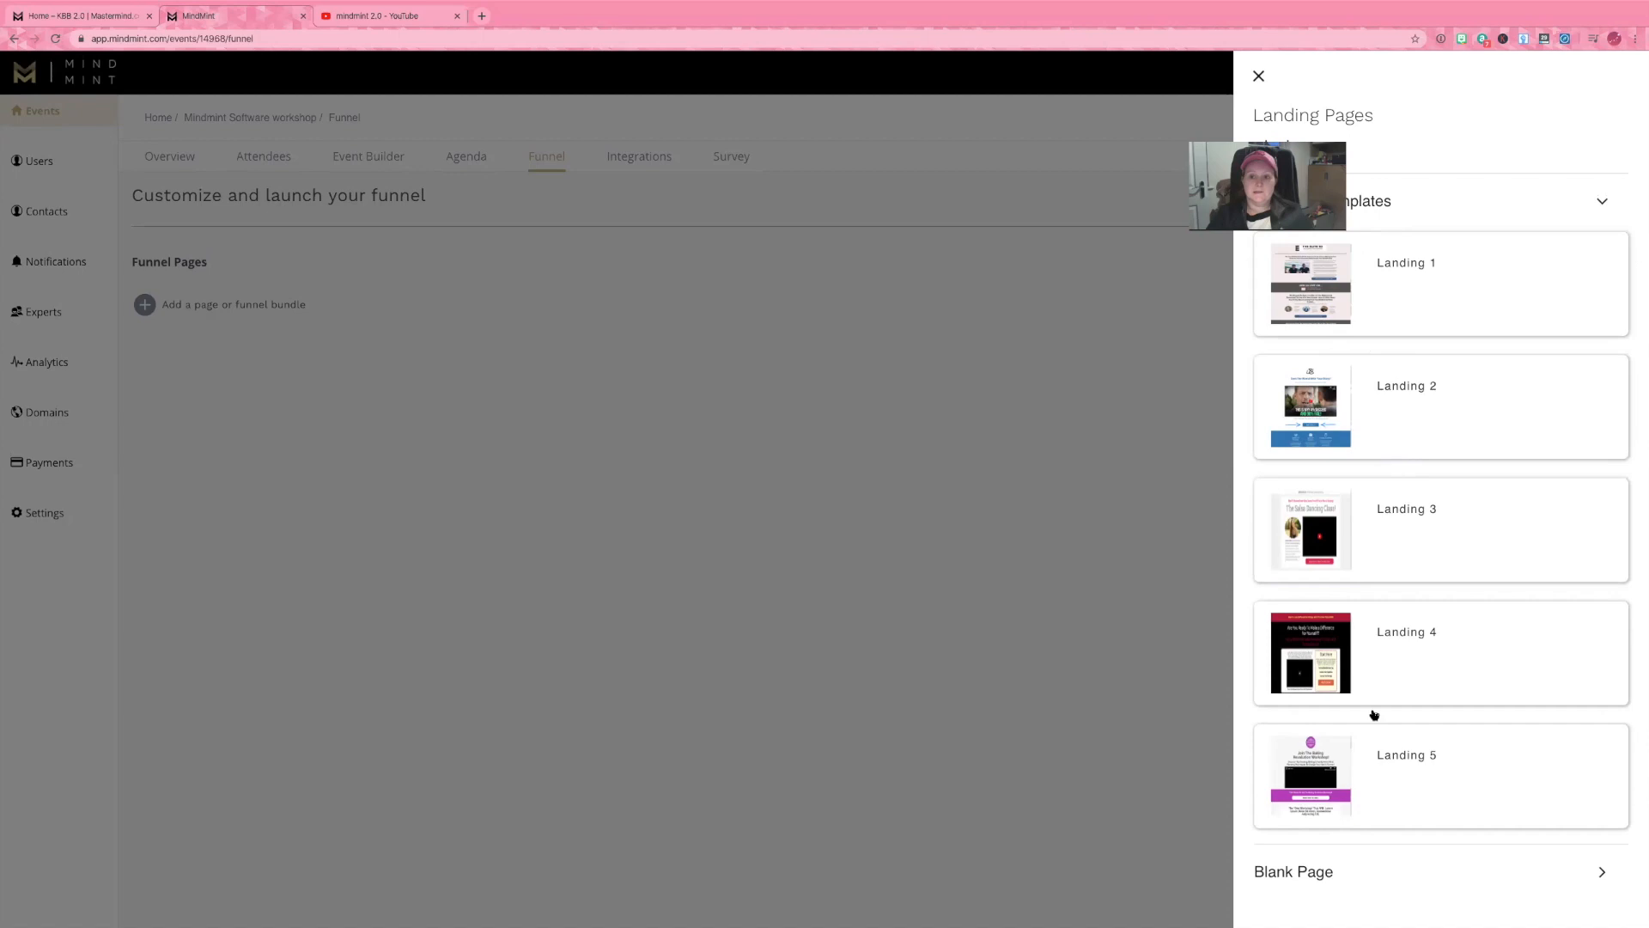
{"action": "left_click", "coordinate": [1388, 526]}
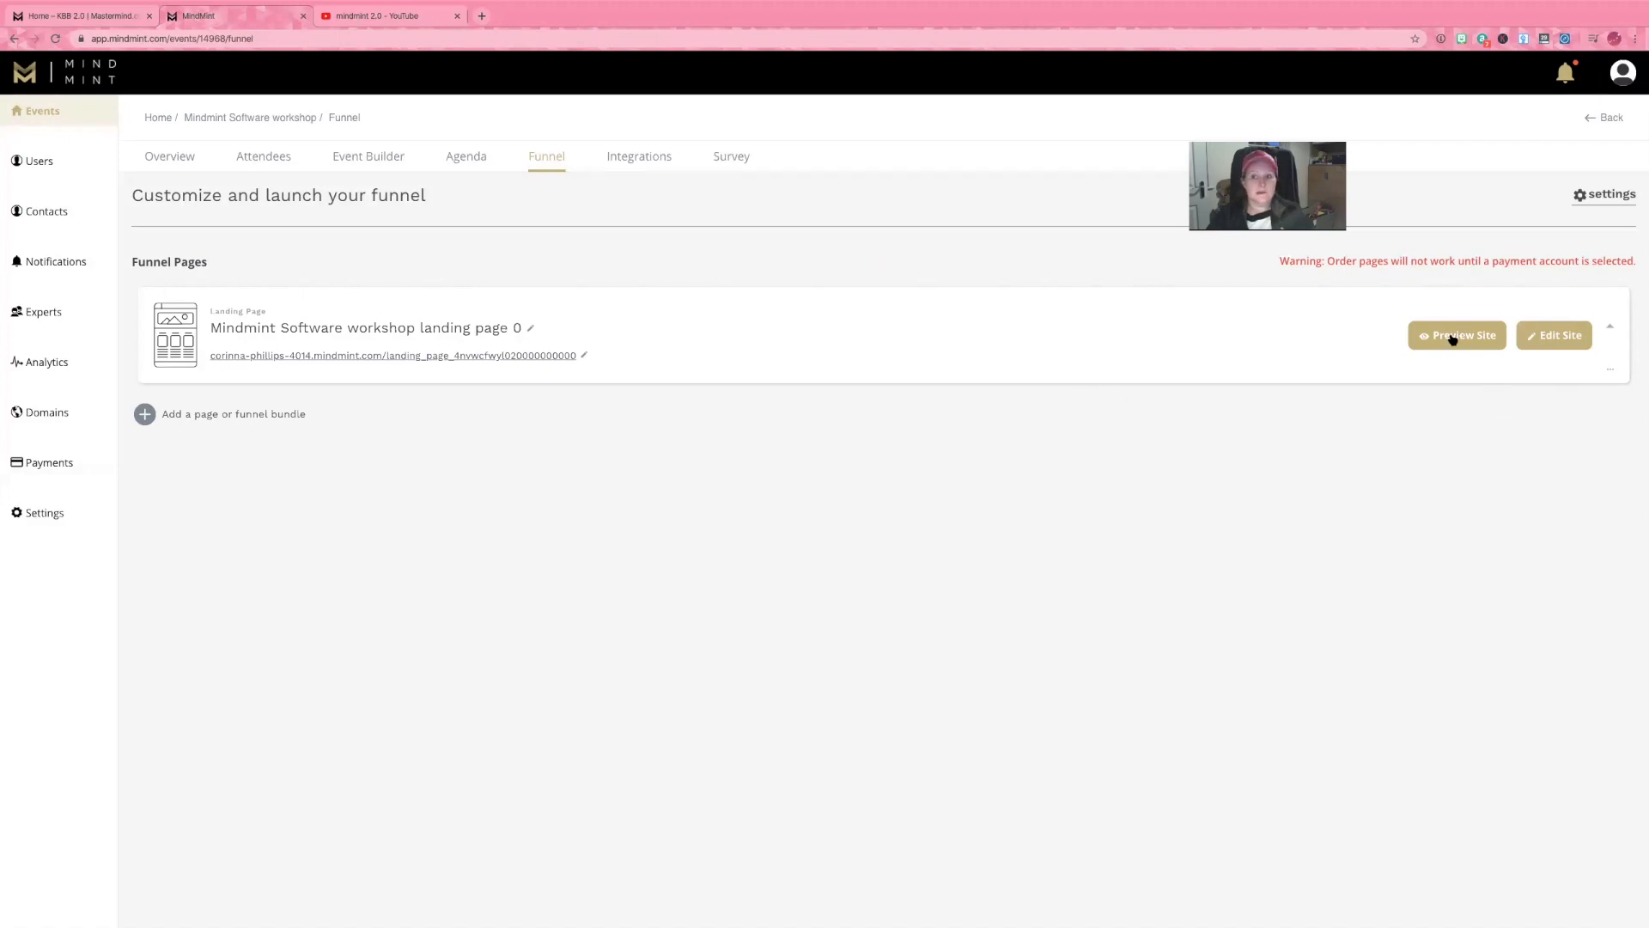
Edit the landing page's announcement line to read "INTRODUCING: A New Mindmint Software workshop" and save the page.
{"action": "left_click", "coordinate": [1550, 337]}
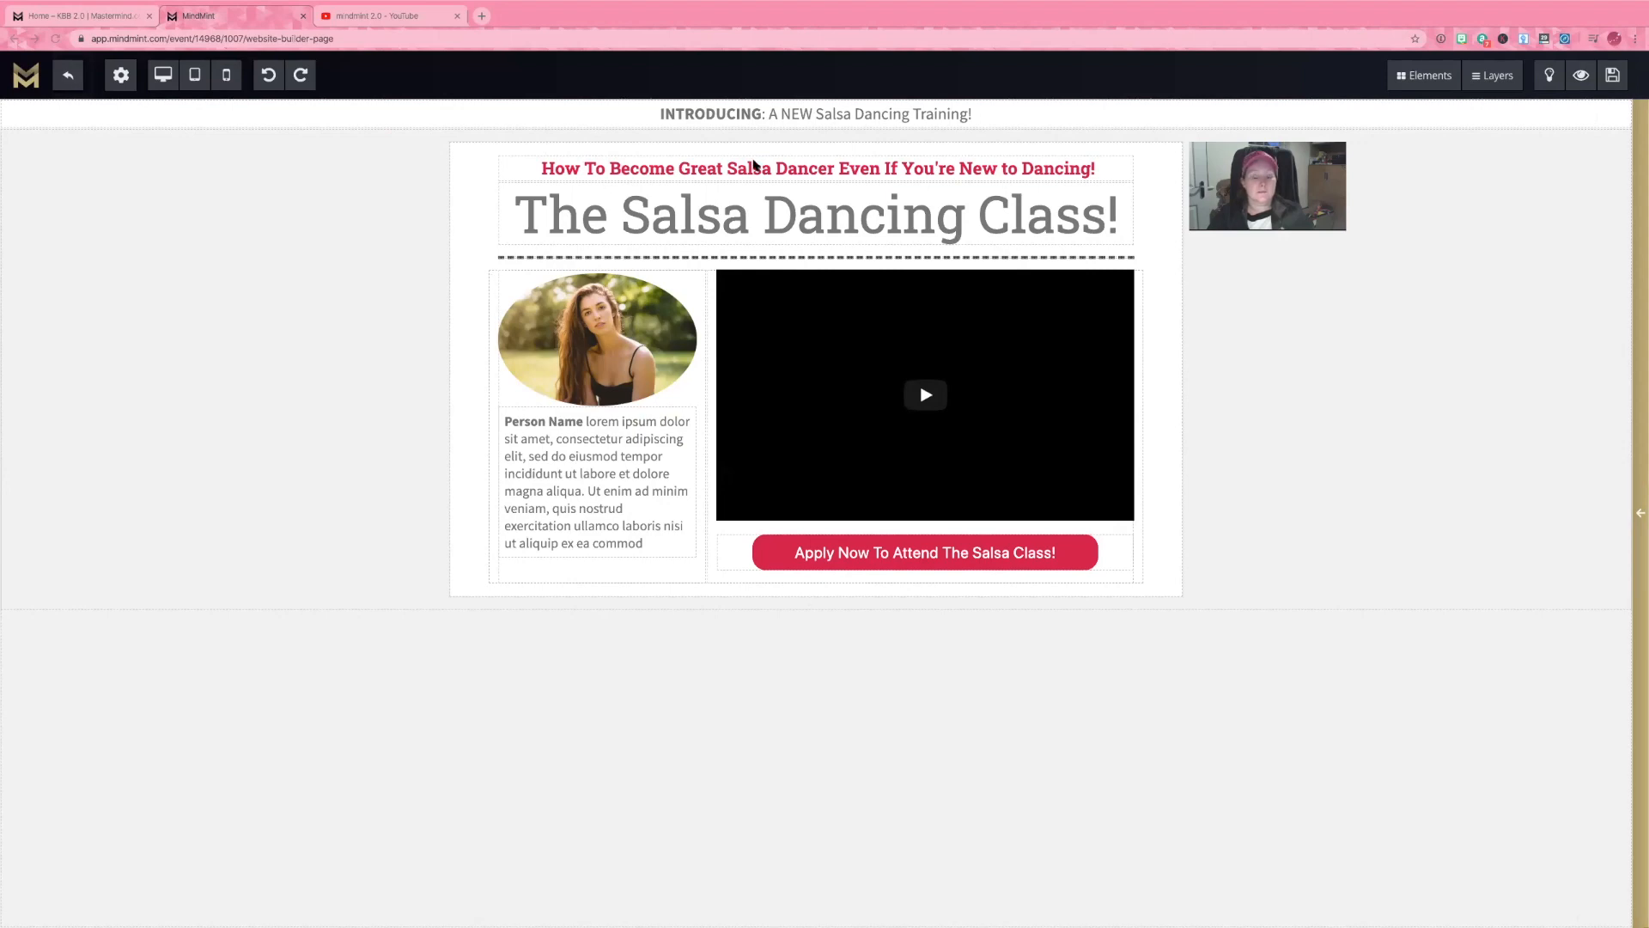
{"action": "left_click", "coordinate": [815, 121]}
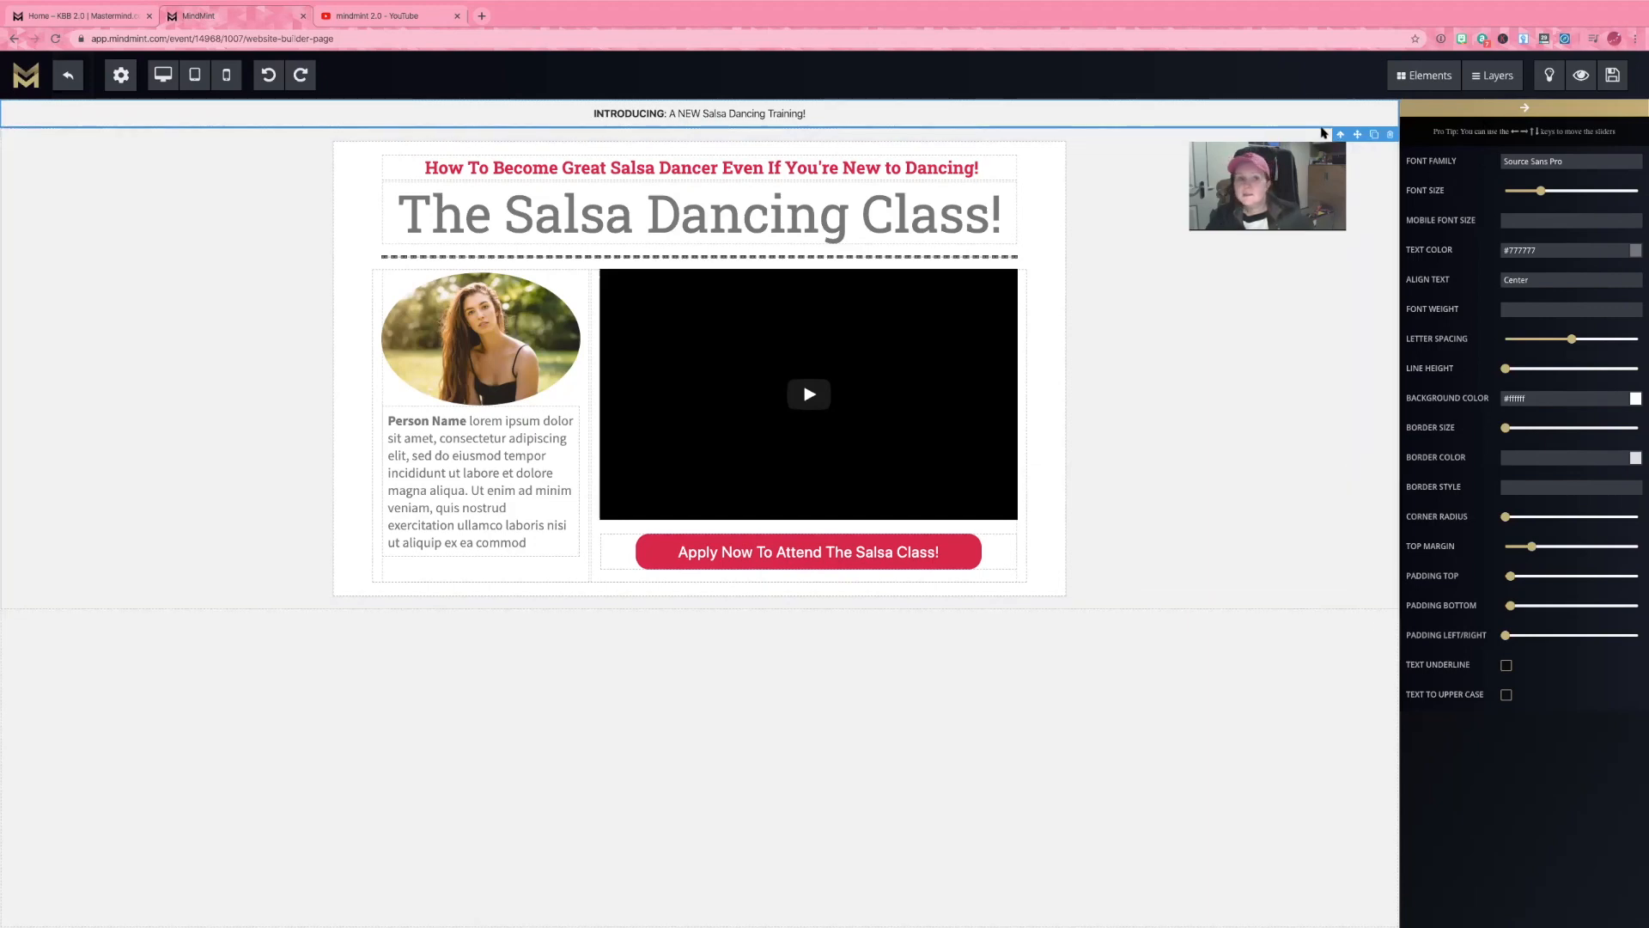
{"action": "left_click", "coordinate": [790, 115]}
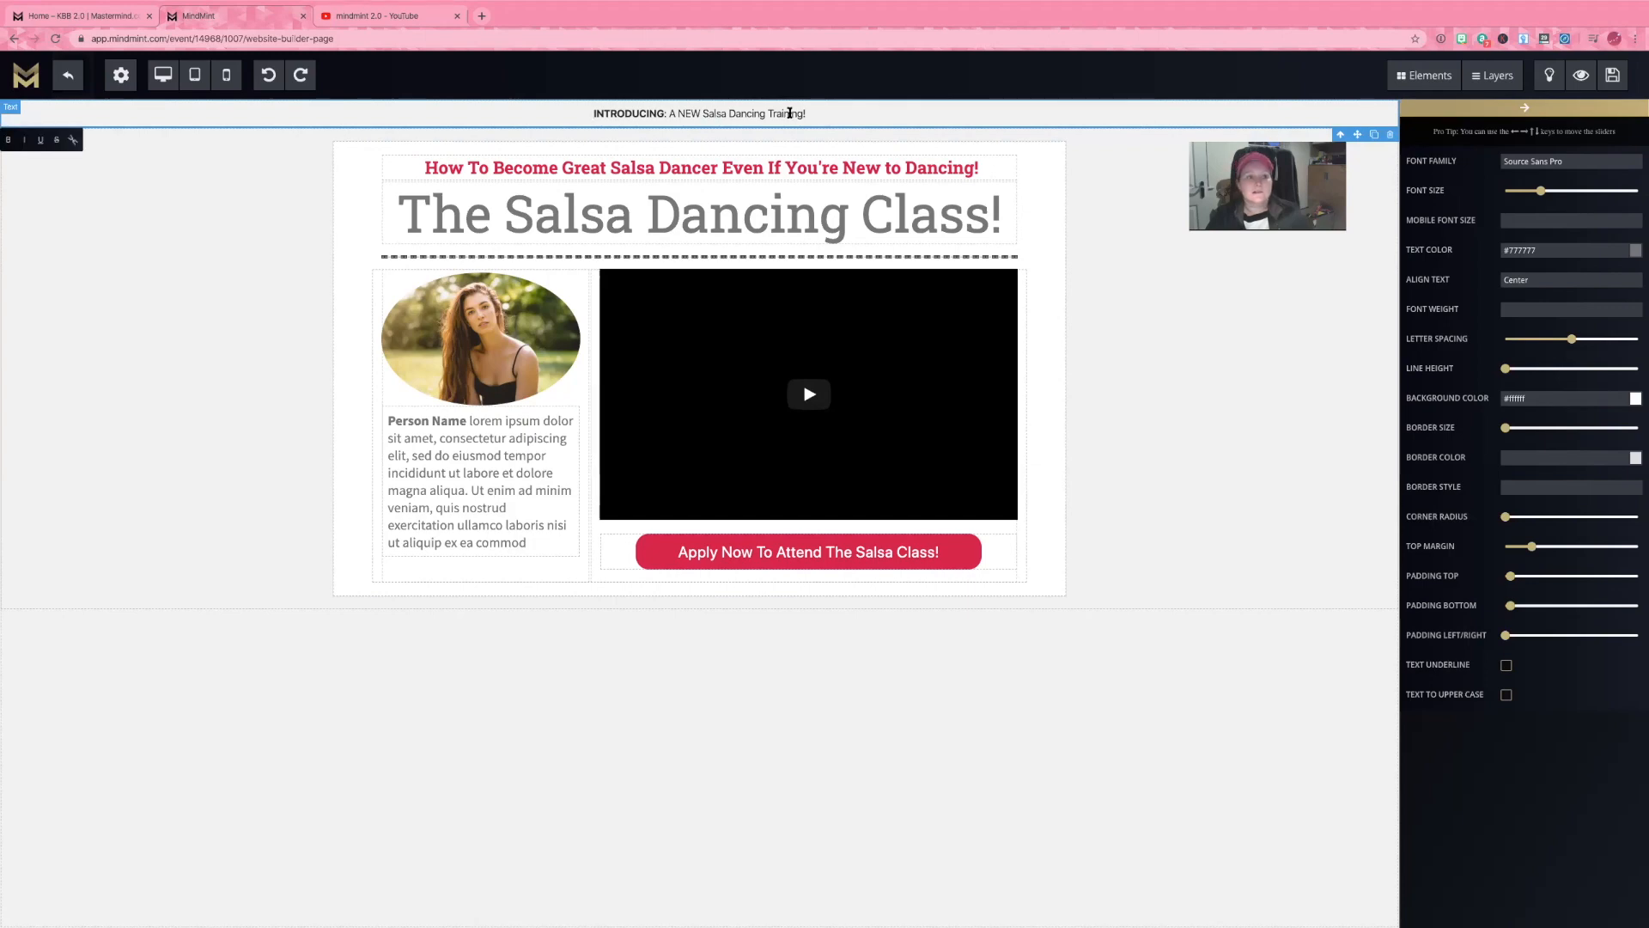
{"action": "left_click_drag", "start_coordinate": [790, 115], "coordinate": [594, 114]}
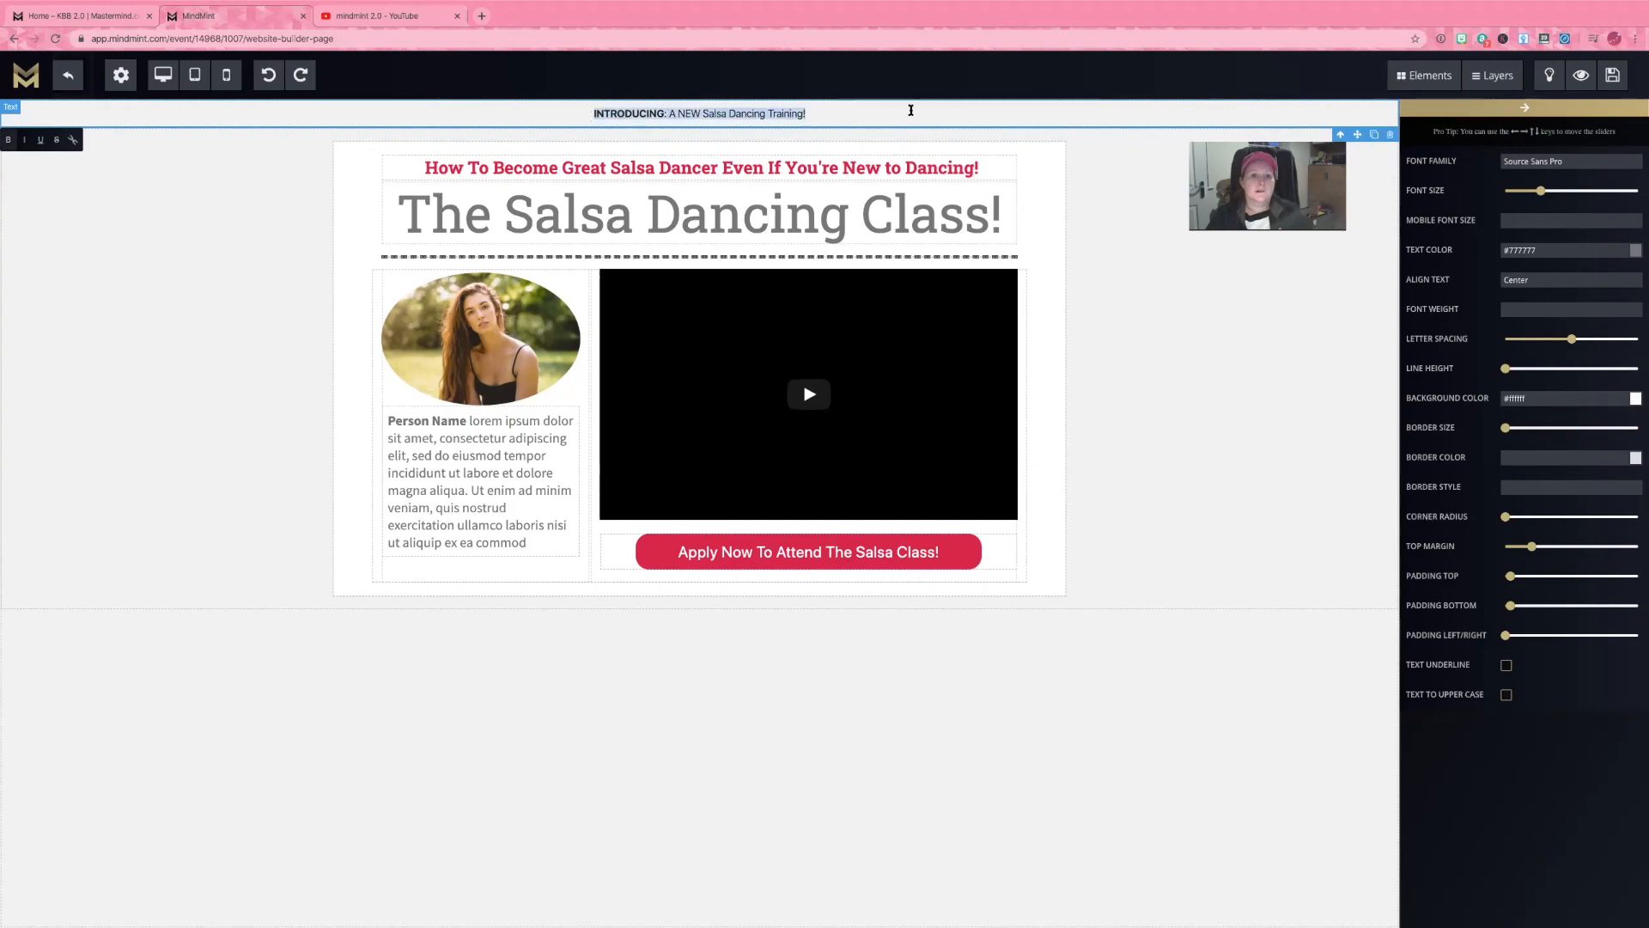
{"action": "left_click_drag", "start_coordinate": [890, 115], "coordinate": [668, 114]}
{"action": "key", "text": "BackSpace"}
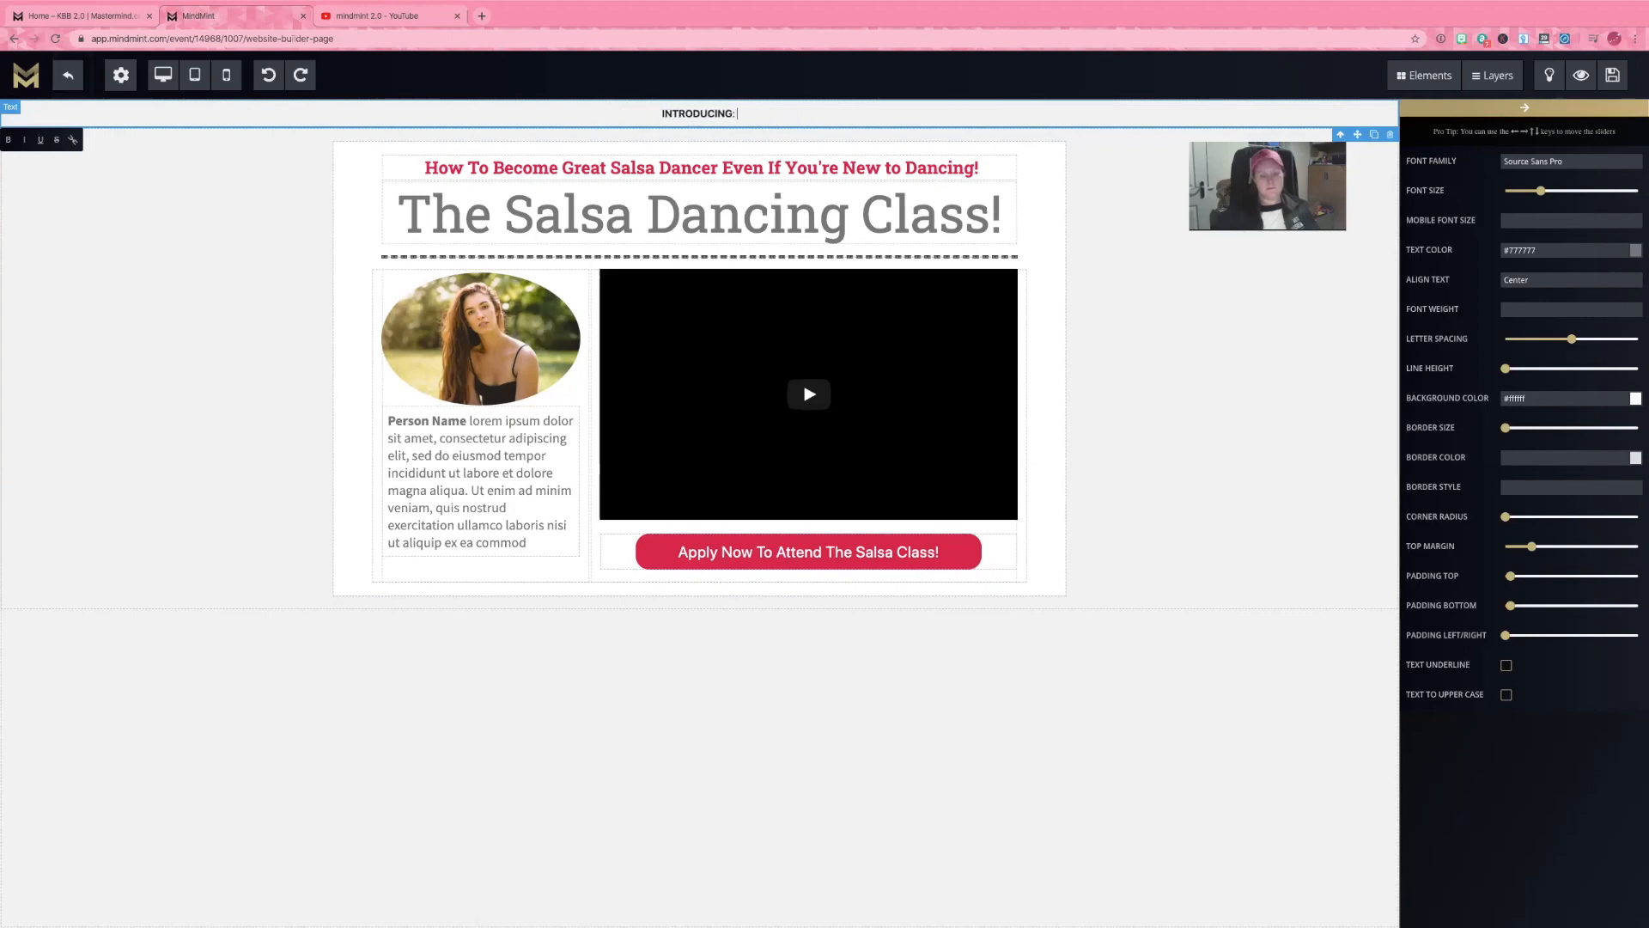
{"action": "type", "text": "A New Mind"}
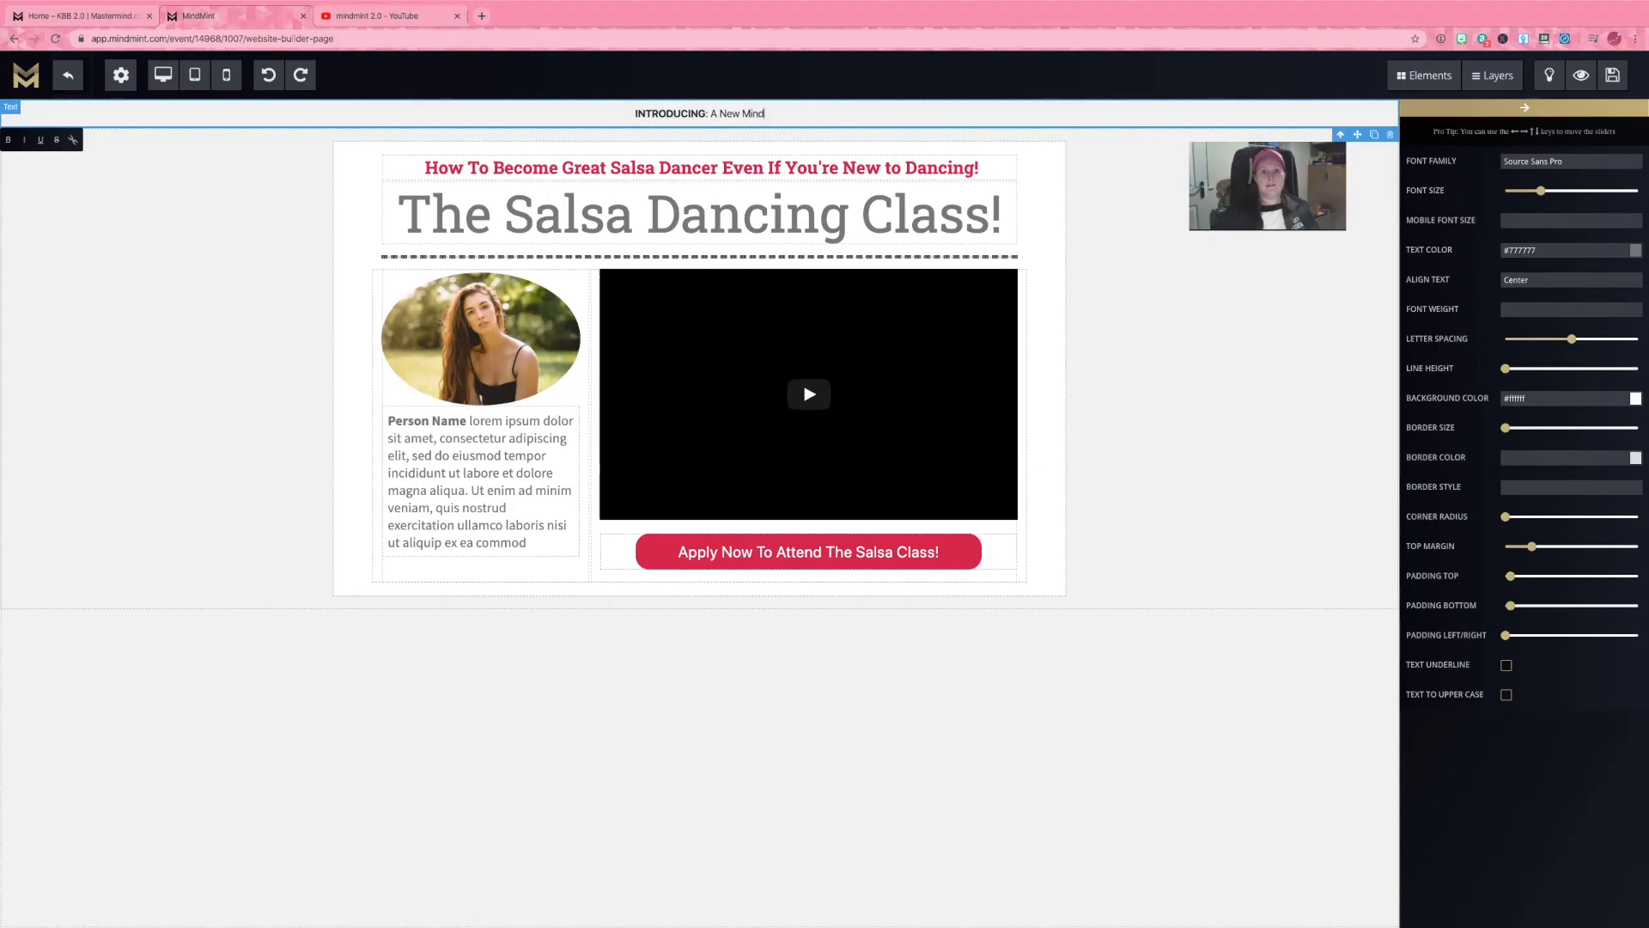
{"action": "type", "text": "mint Soft"}
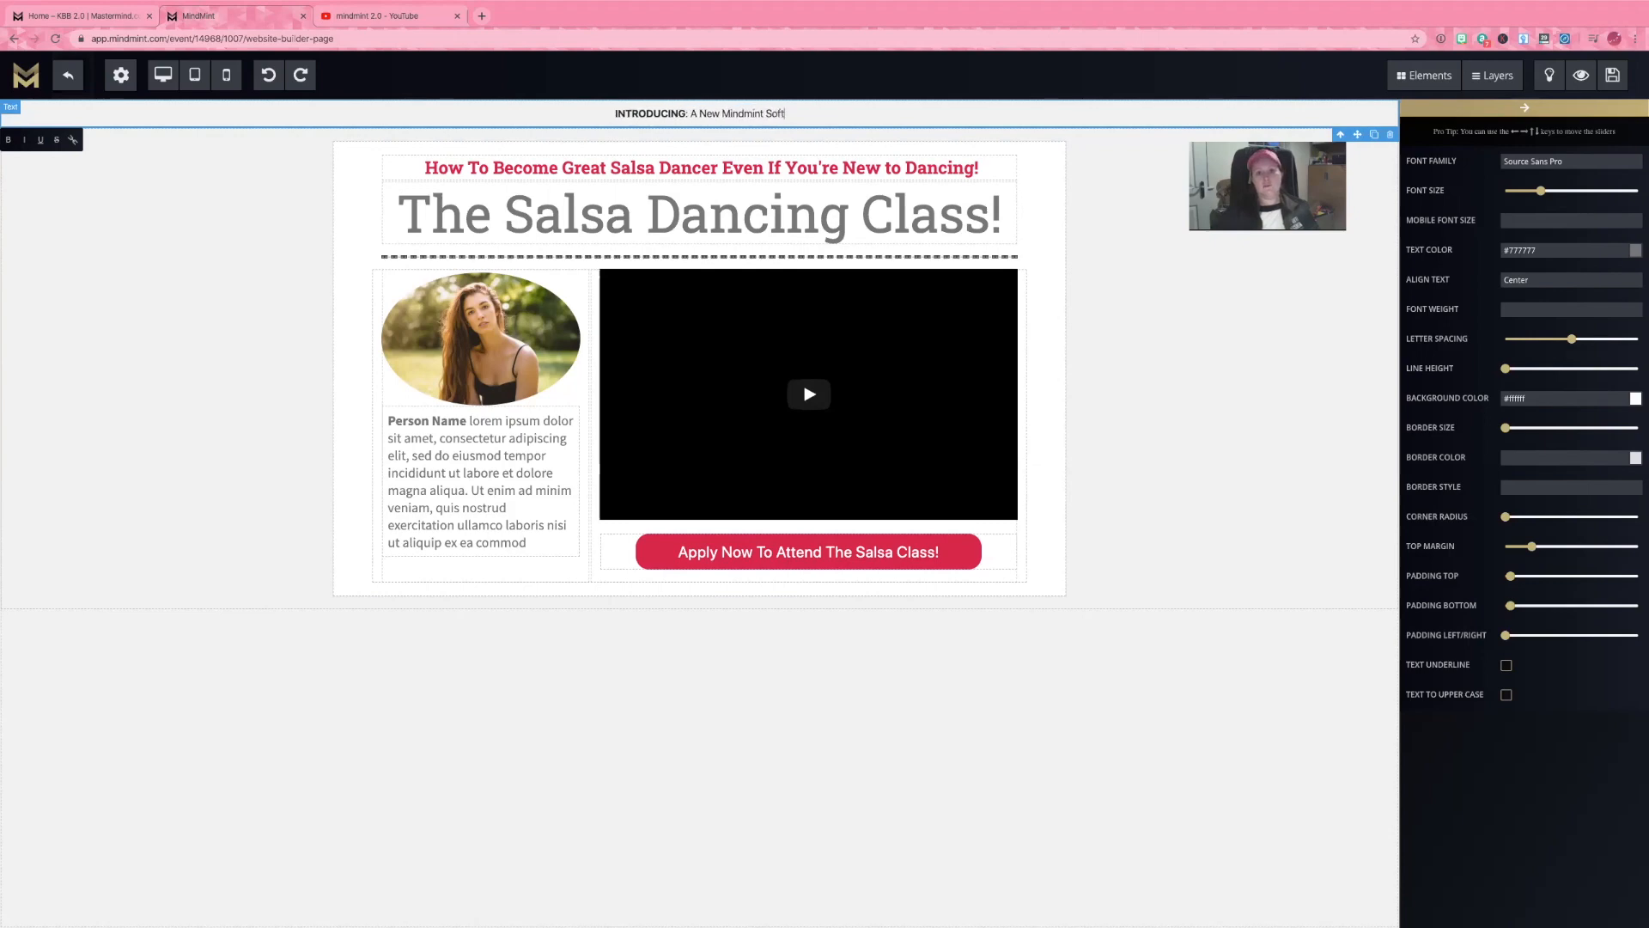
{"action": "type", "text": "ware workshop"}
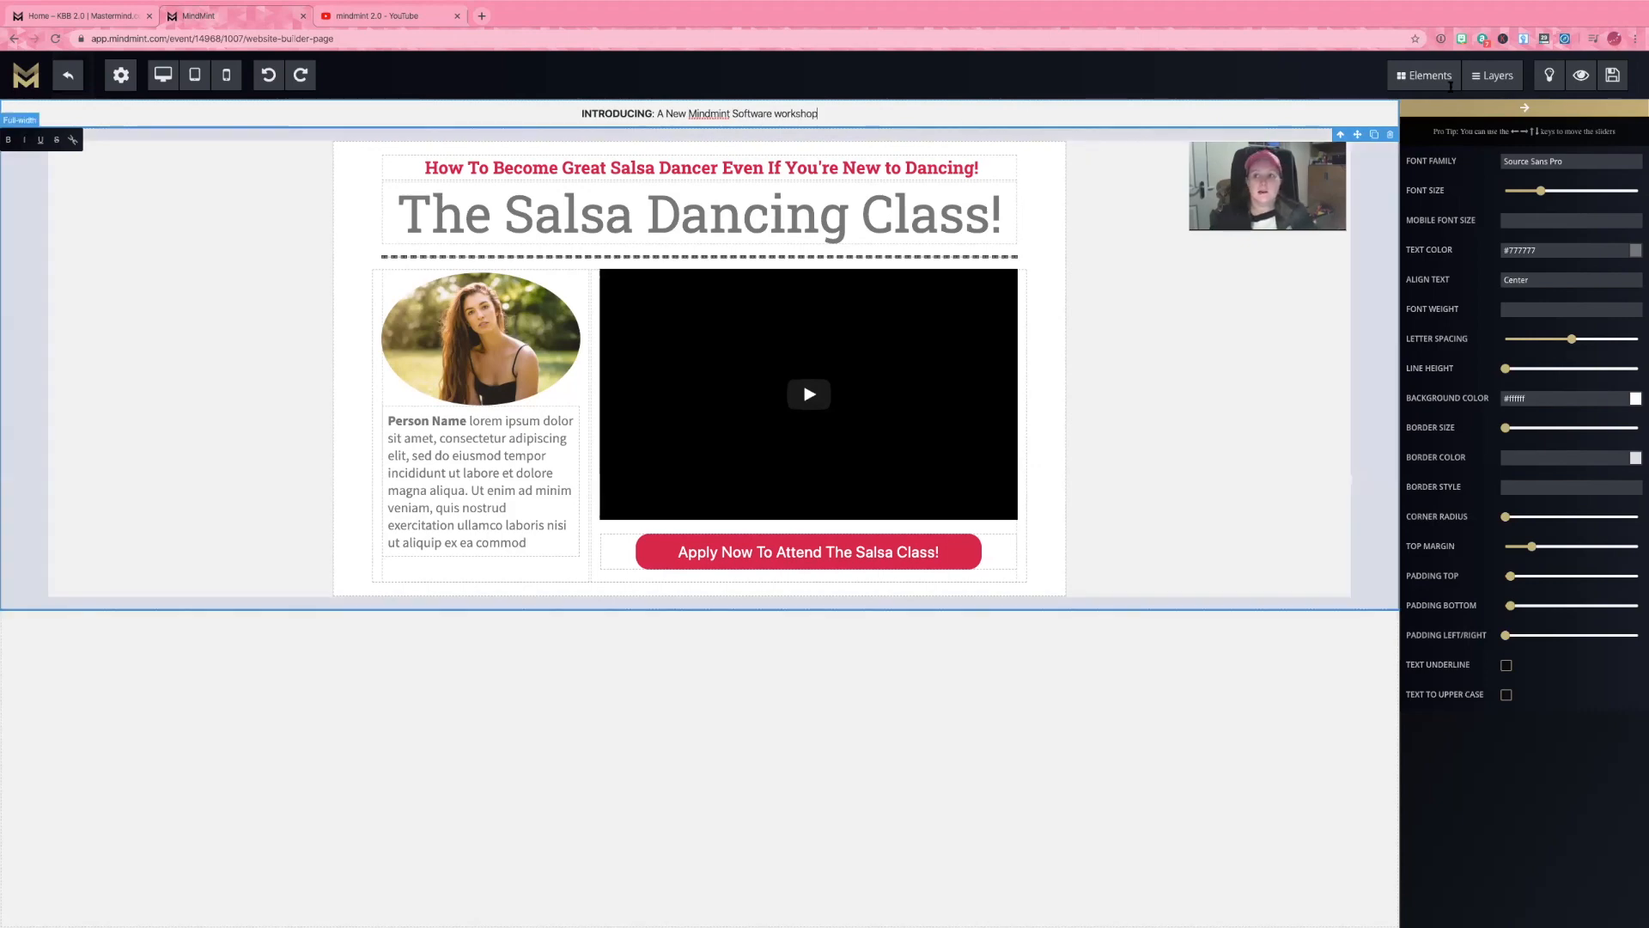
{"action": "left_click", "coordinate": [1612, 86]}
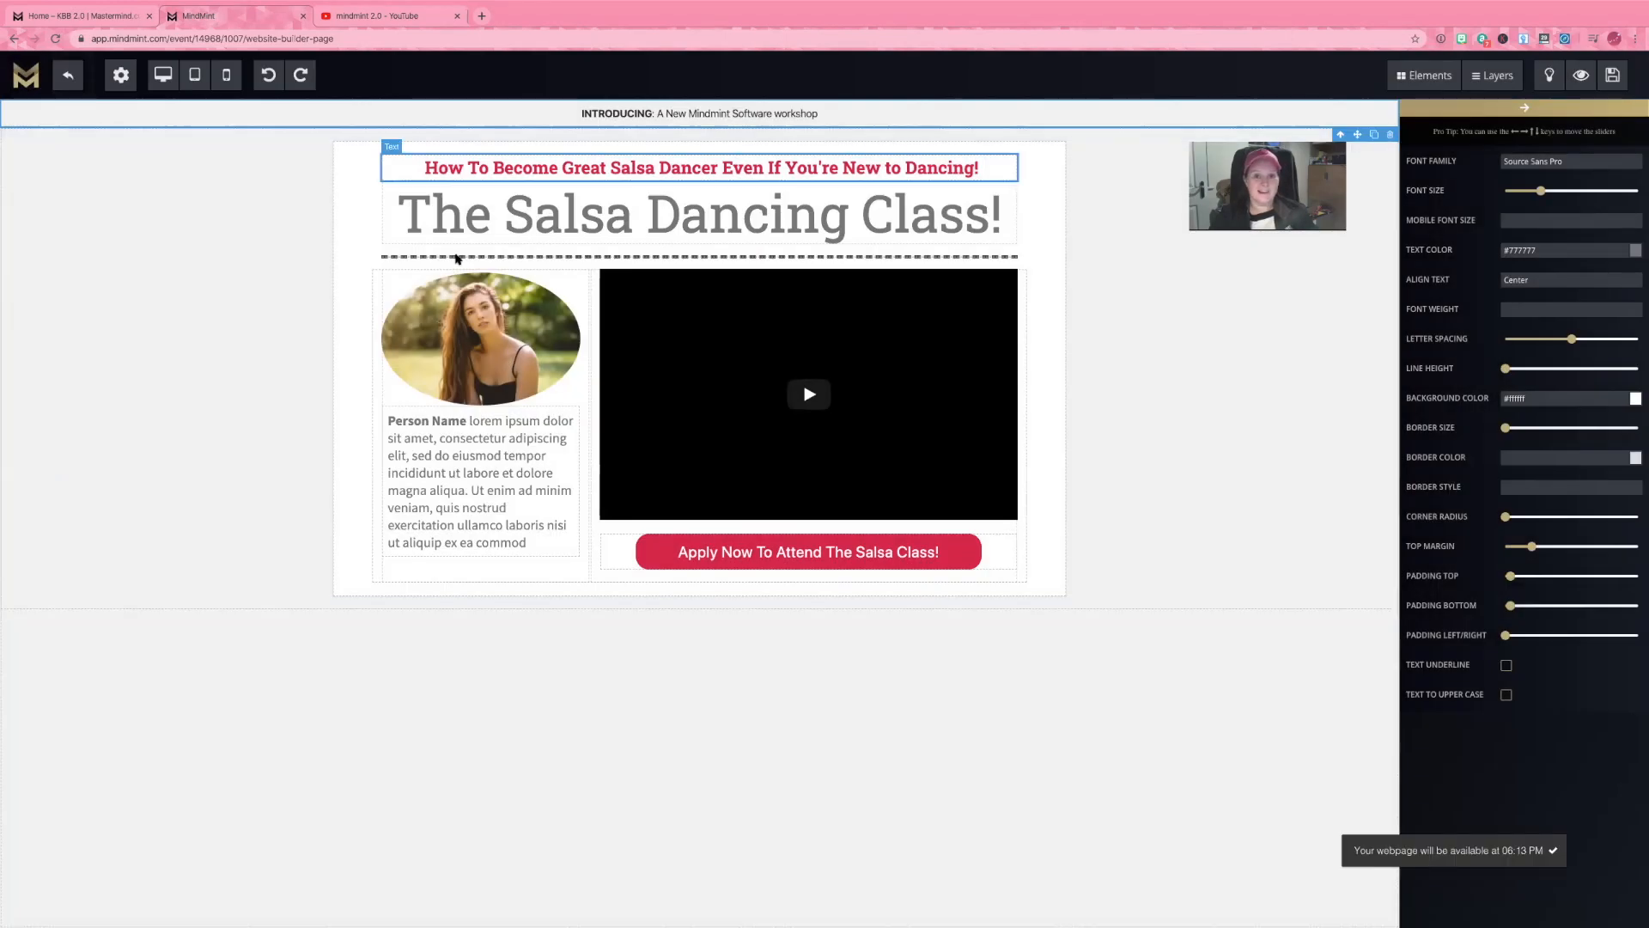
Replace the text line above the main headline with "How to create funnel pages that convert for your events".
{"action": "left_click", "coordinate": [616, 171]}
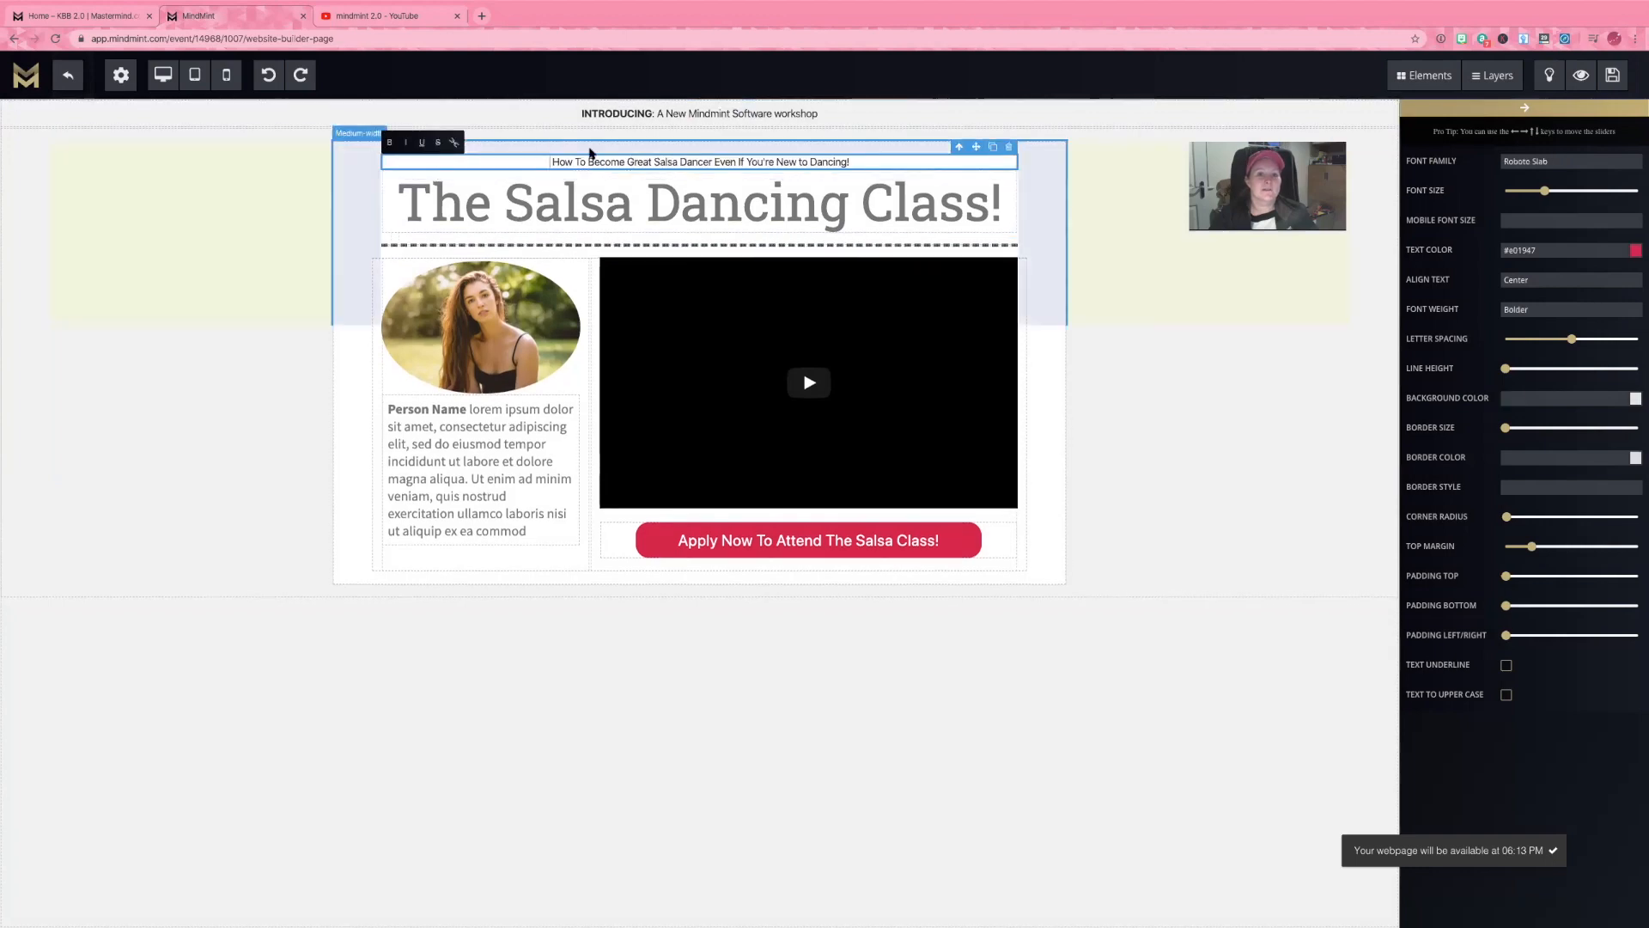
{"action": "left_click_drag", "start_coordinate": [550, 161], "coordinate": [908, 162]}
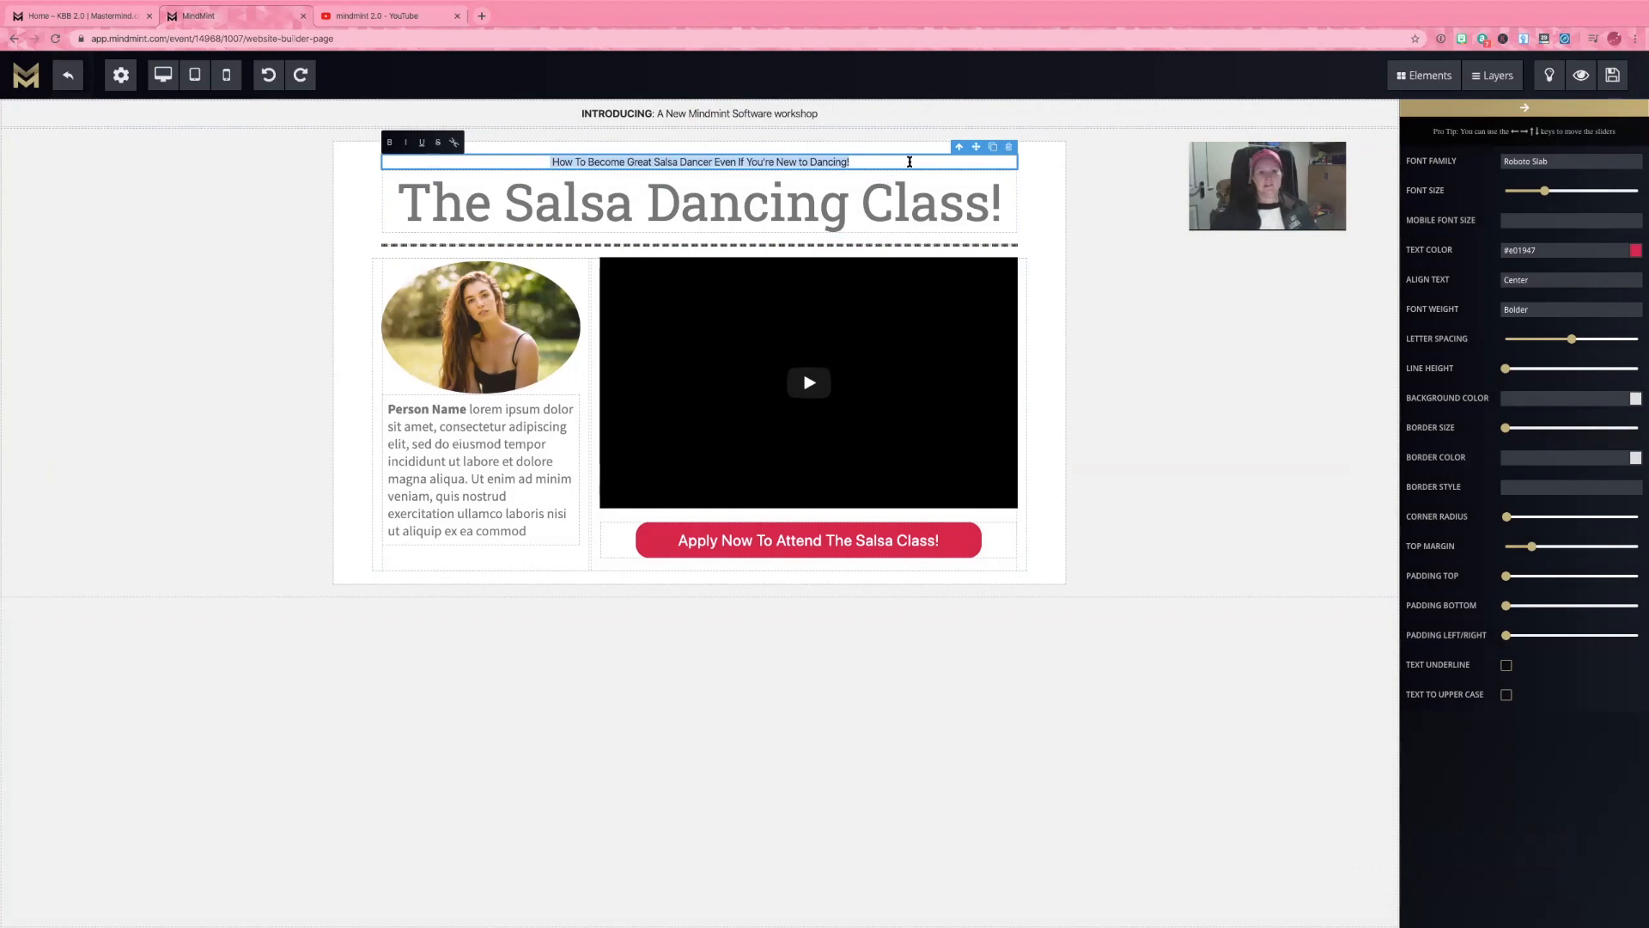
{"action": "type", "text": "How to "}
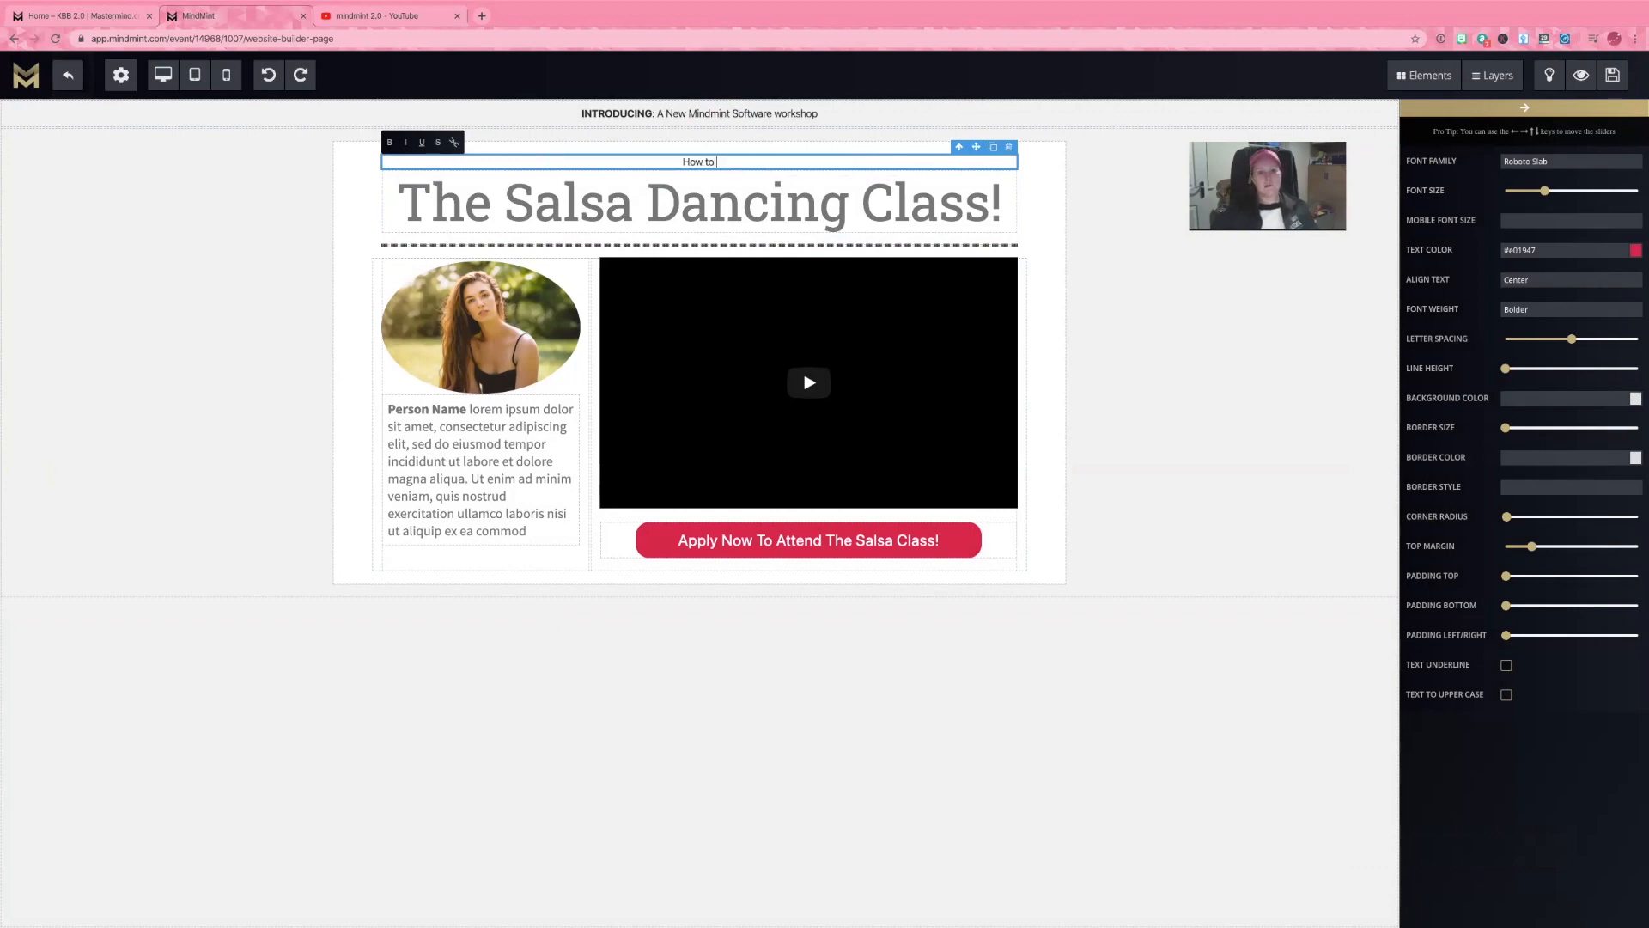
{"action": "type", "text": "create "}
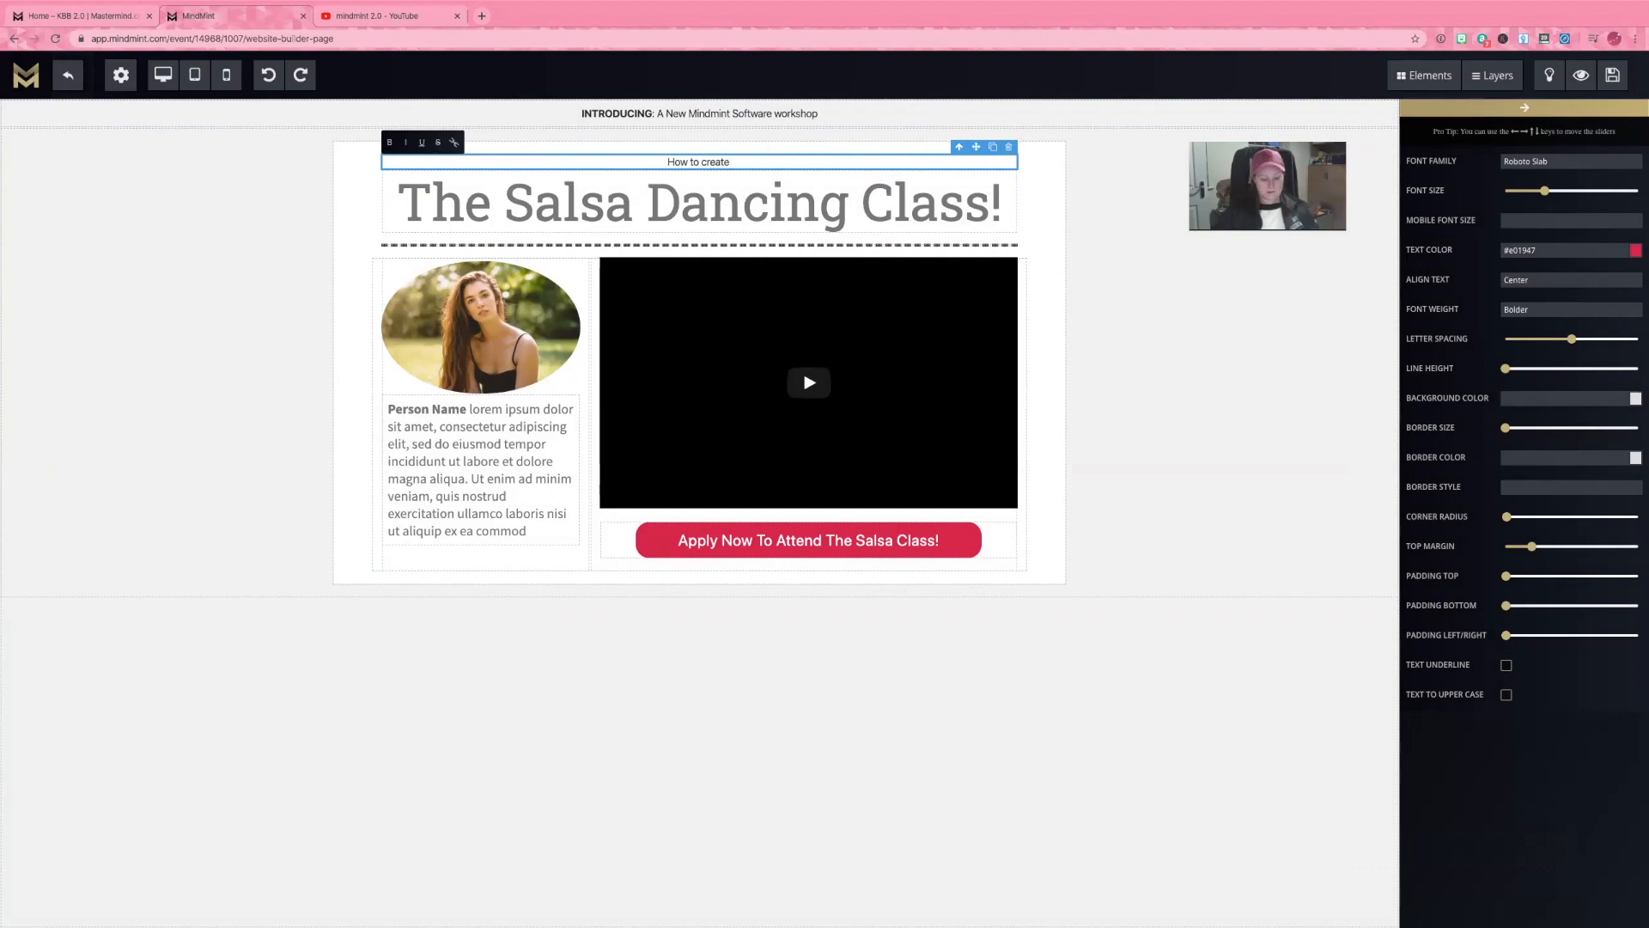
{"action": "type", "text": "funnel page"}
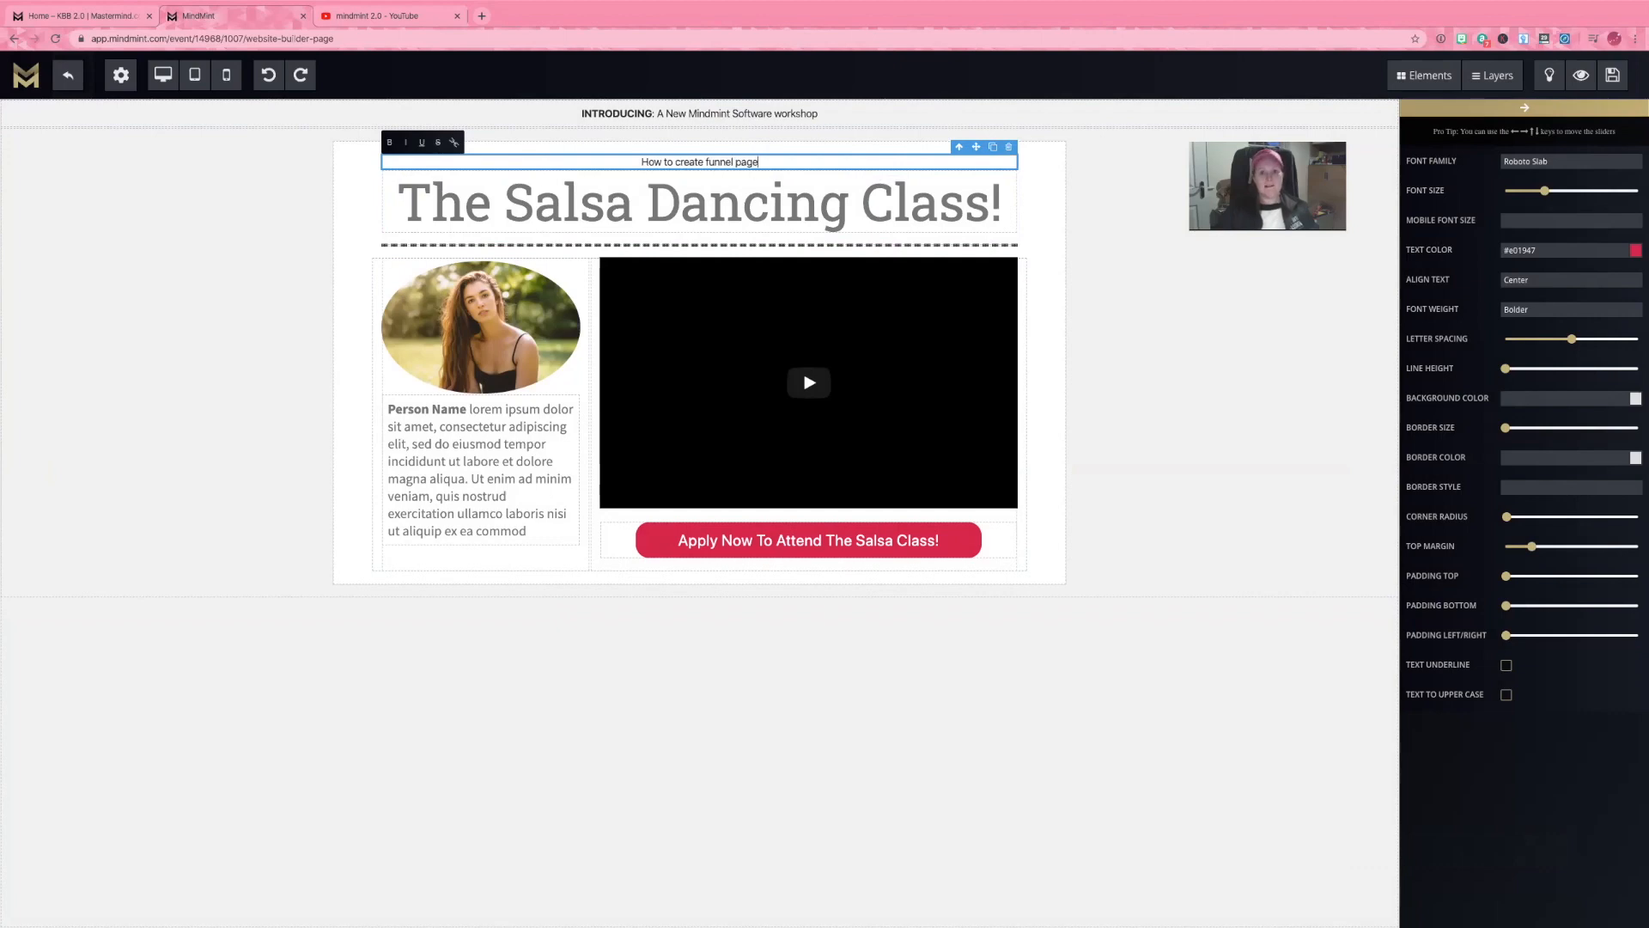
{"action": "type", "text": "s that convert for your events u"}
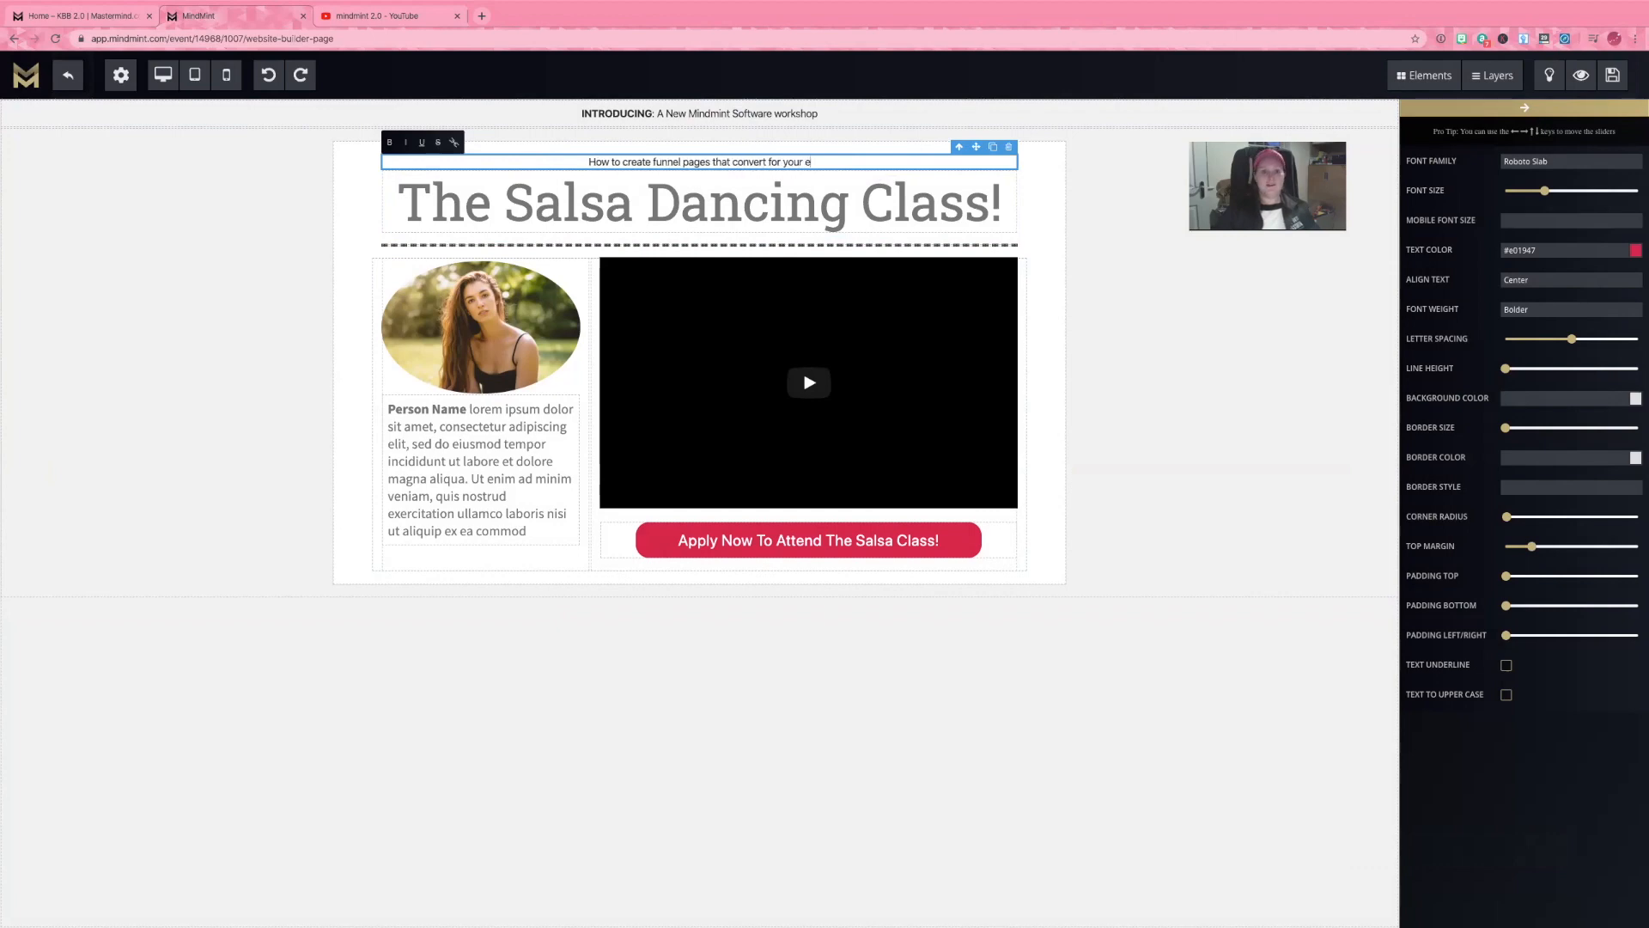
{"action": "type", "text": "the"}
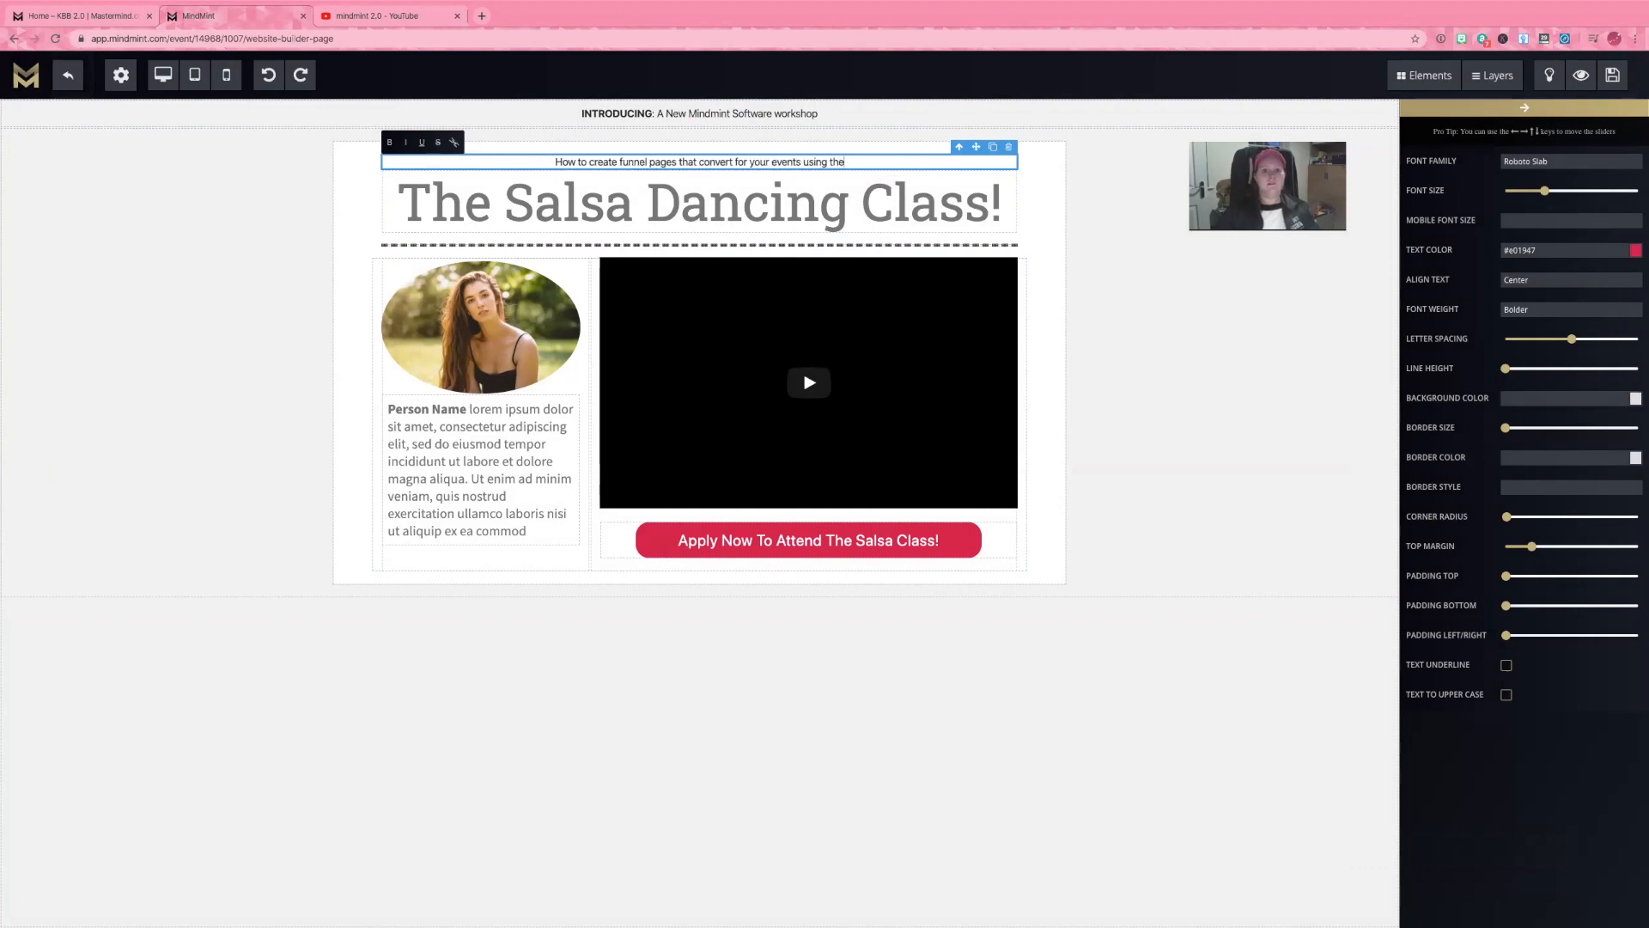
{"action": "type", "text": " Mindm"}
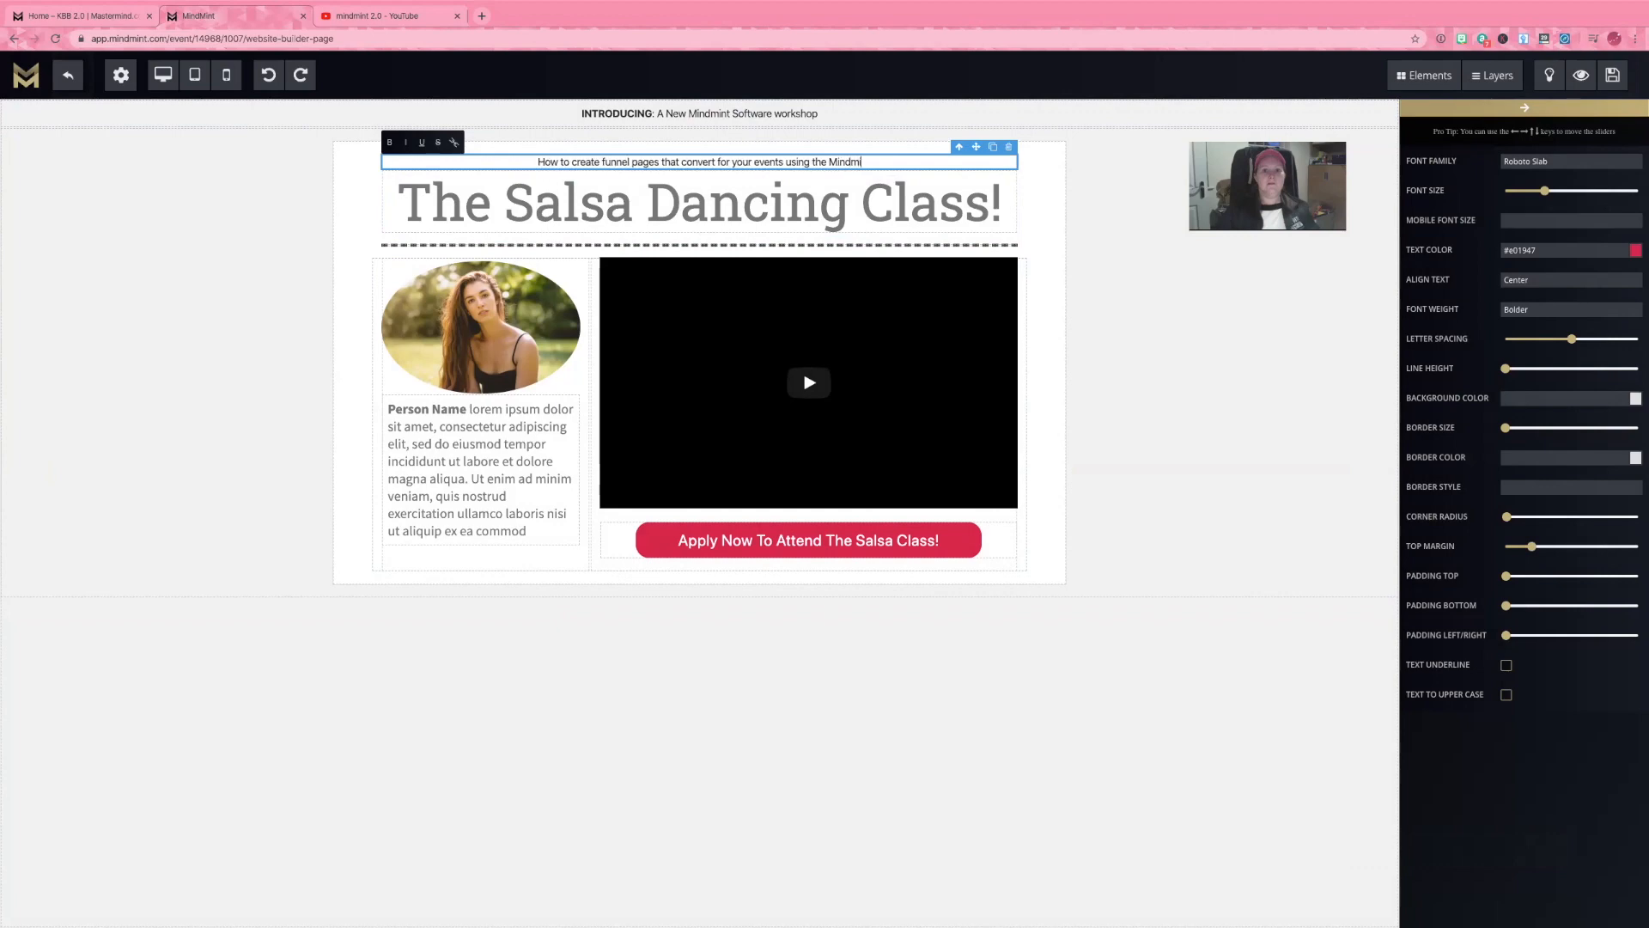
{"action": "key", "text": "BackSpace"}
{"action": "key", "text": "BackSpace"}
{"action": "key", "text": "BackSpace"}
{"action": "key", "text": "BackSpace"}
{"action": "key", "text": "BackSpace"}
{"action": "key", "text": "BackSpace"}
{"action": "key", "text": "BackSpace"}
{"action": "key", "text": "BackSpace"}
{"action": "key", "text": "BackSpace"}
{"action": "key", "text": "BackSpace"}
{"action": "key", "text": "BackSpace"}
{"action": "key", "text": "BackSpace"}
{"action": "key", "text": "BackSpace"}
{"action": "key", "text": "BackSpace"}
{"action": "key", "text": "BackSpace"}
{"action": "key", "text": "BackSpace"}
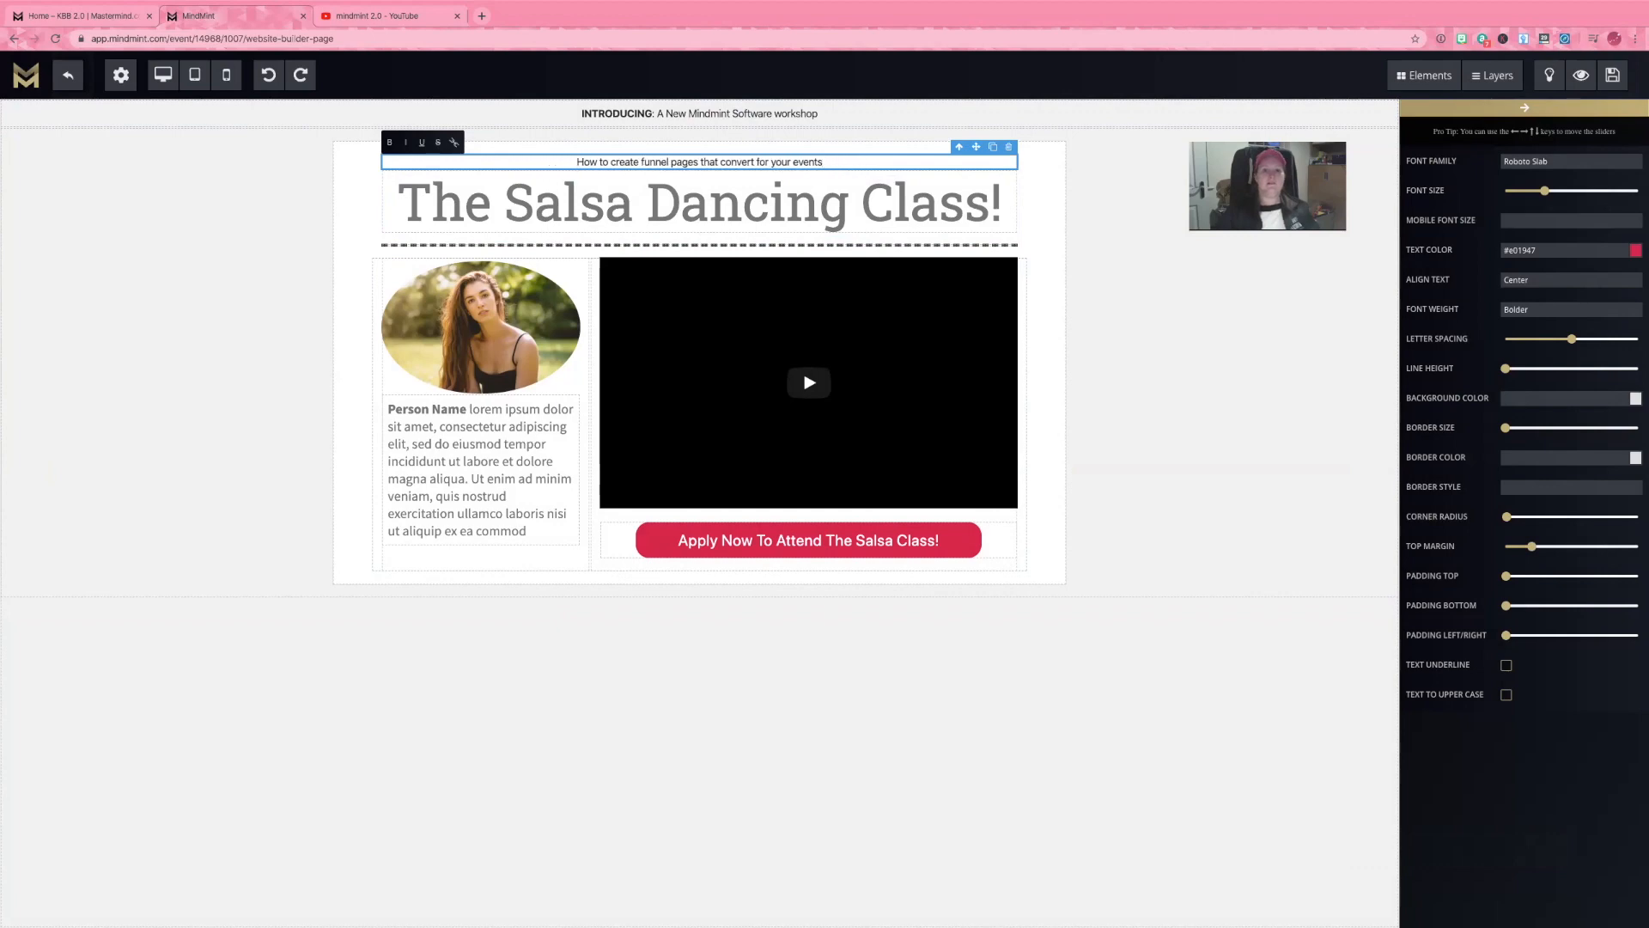
{"action": "left_click", "coordinate": [1184, 212]}
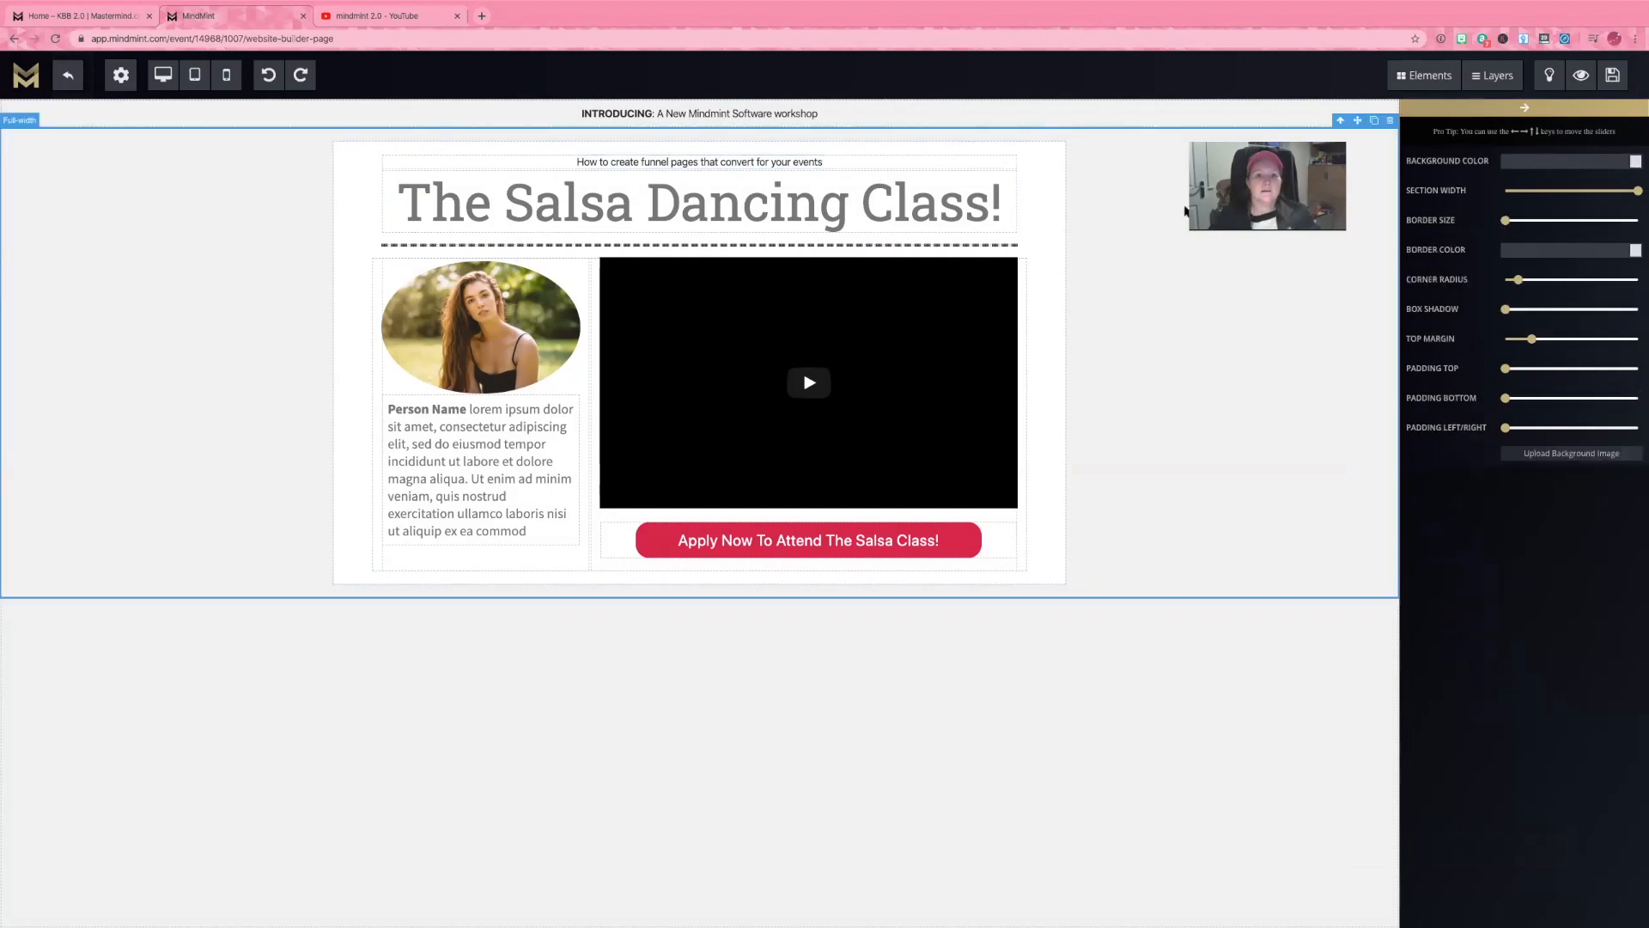
Make the whole line "How to create funnel pages that convert for your events" bold.
{"action": "left_click", "coordinate": [820, 161]}
{"action": "left_click_drag", "start_coordinate": [820, 161], "coordinate": [541, 164]}
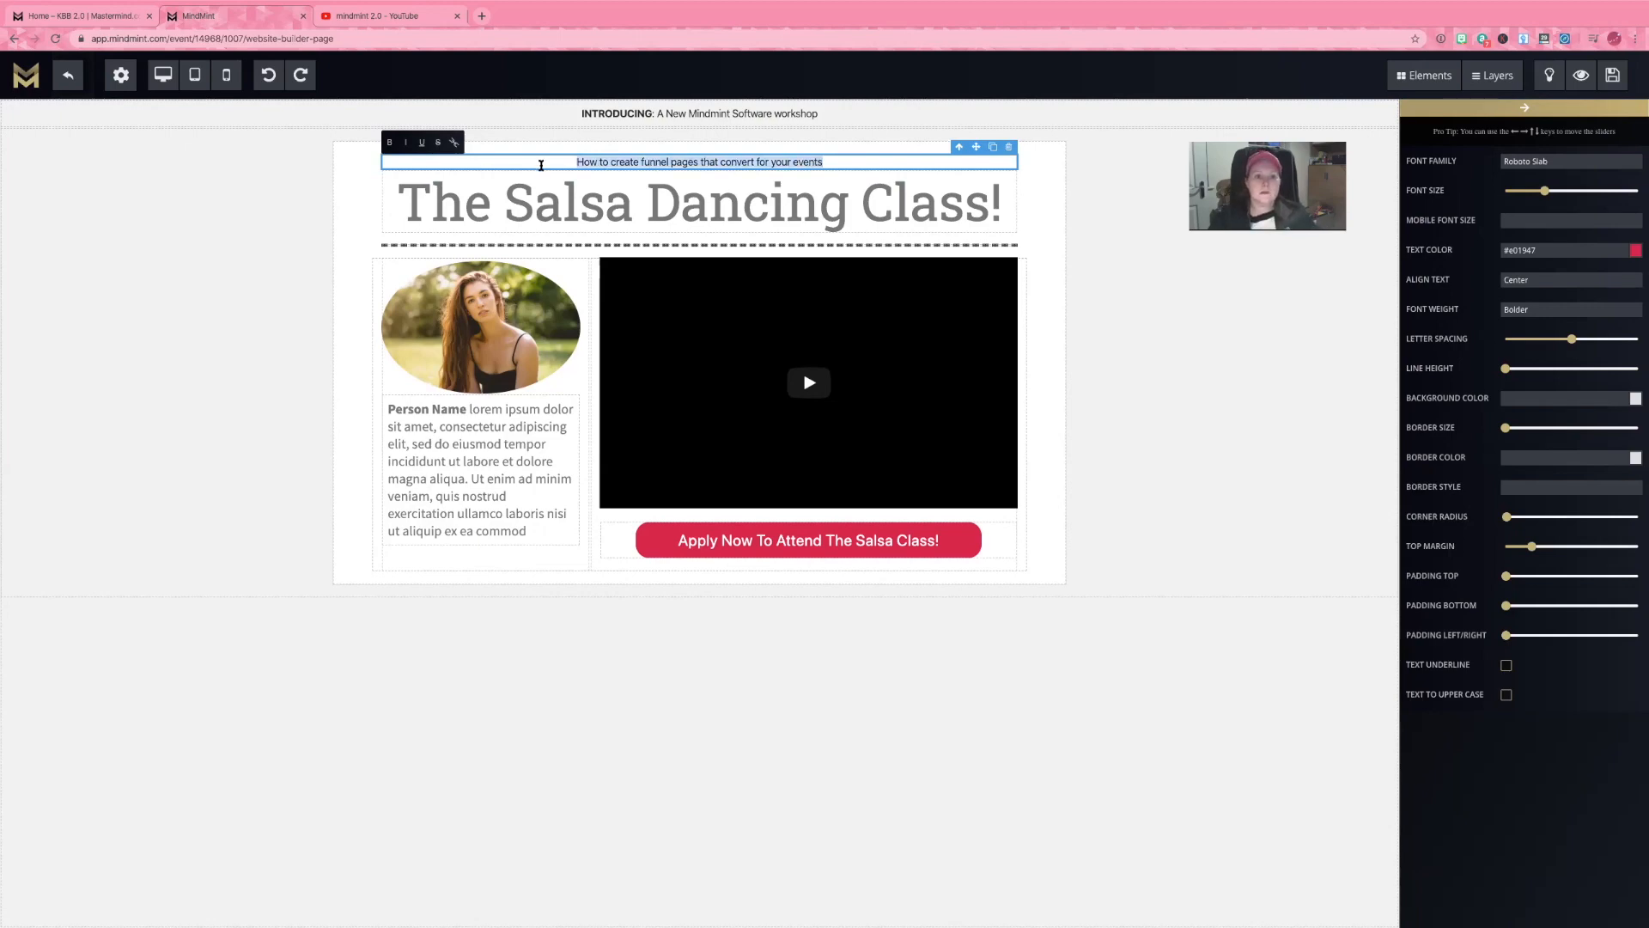
{"action": "left_click", "coordinate": [389, 141]}
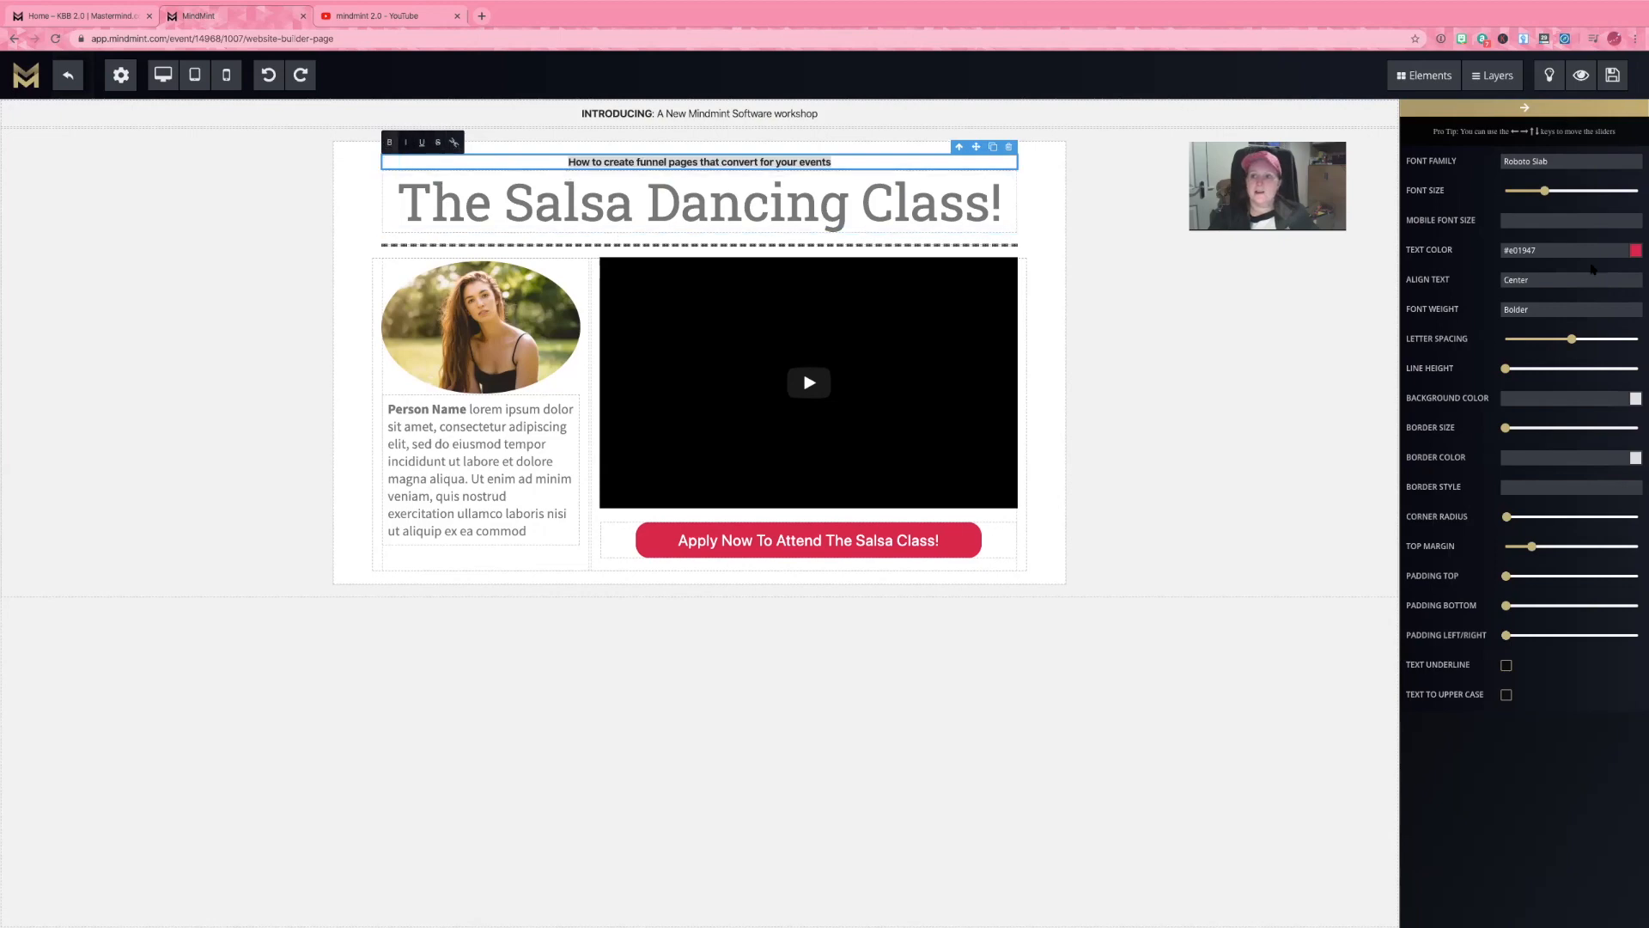
Try to reapply the text color #e01947 to the bold line above the headline.
{"action": "left_click", "coordinate": [1569, 250]}
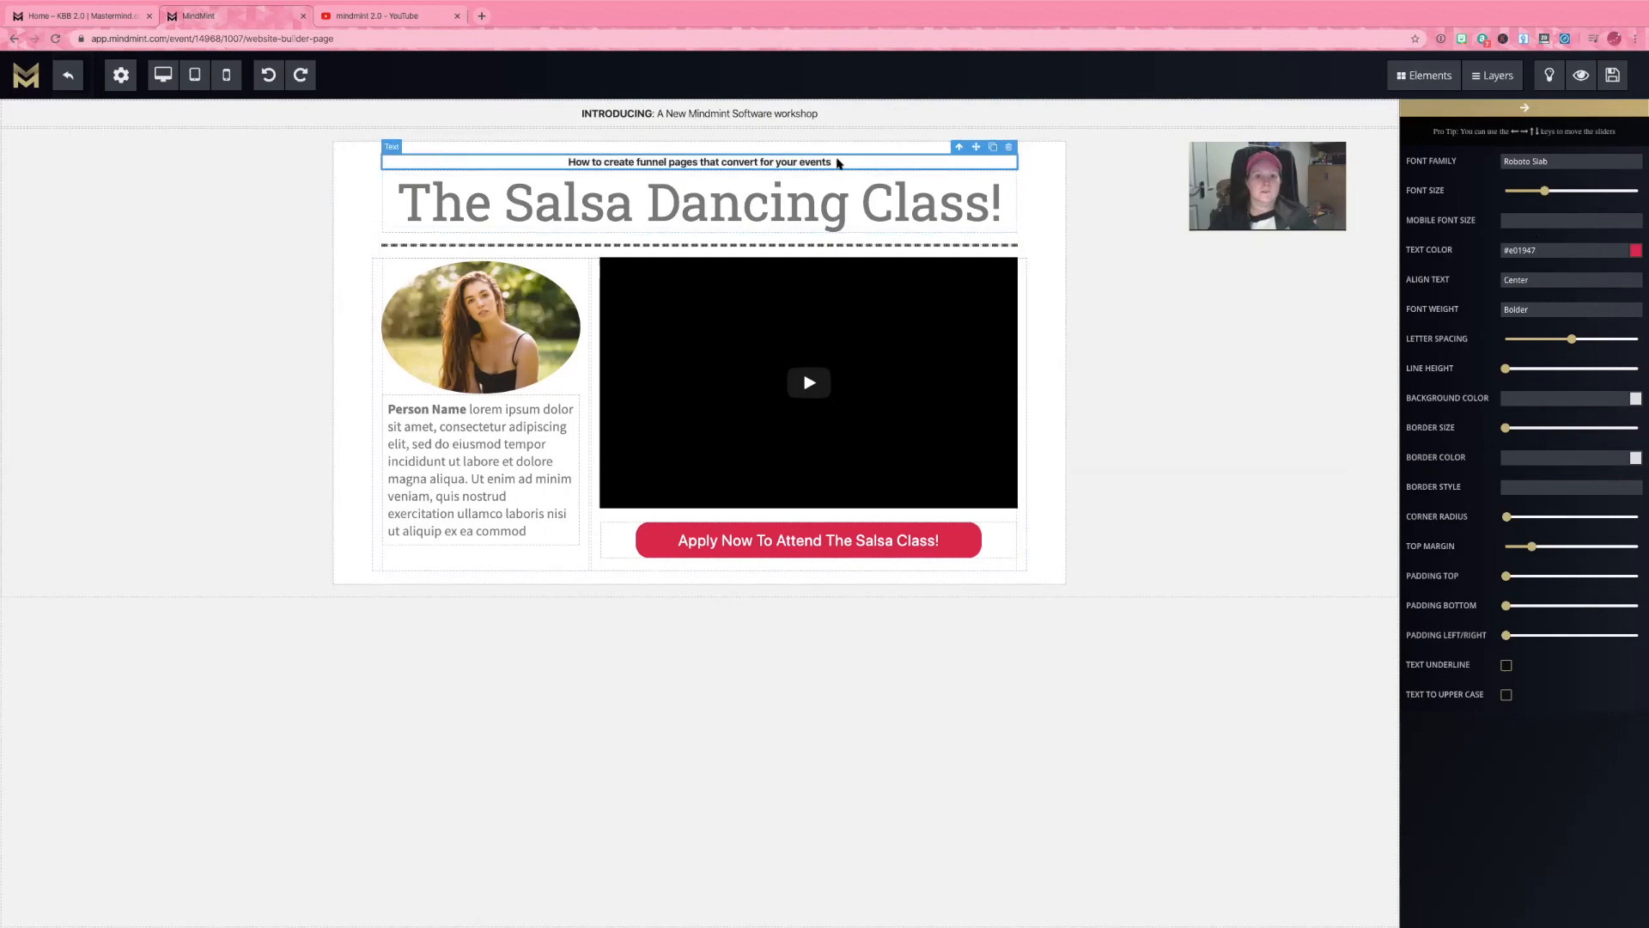
{"action": "left_click_drag", "start_coordinate": [837, 162], "coordinate": [563, 155]}
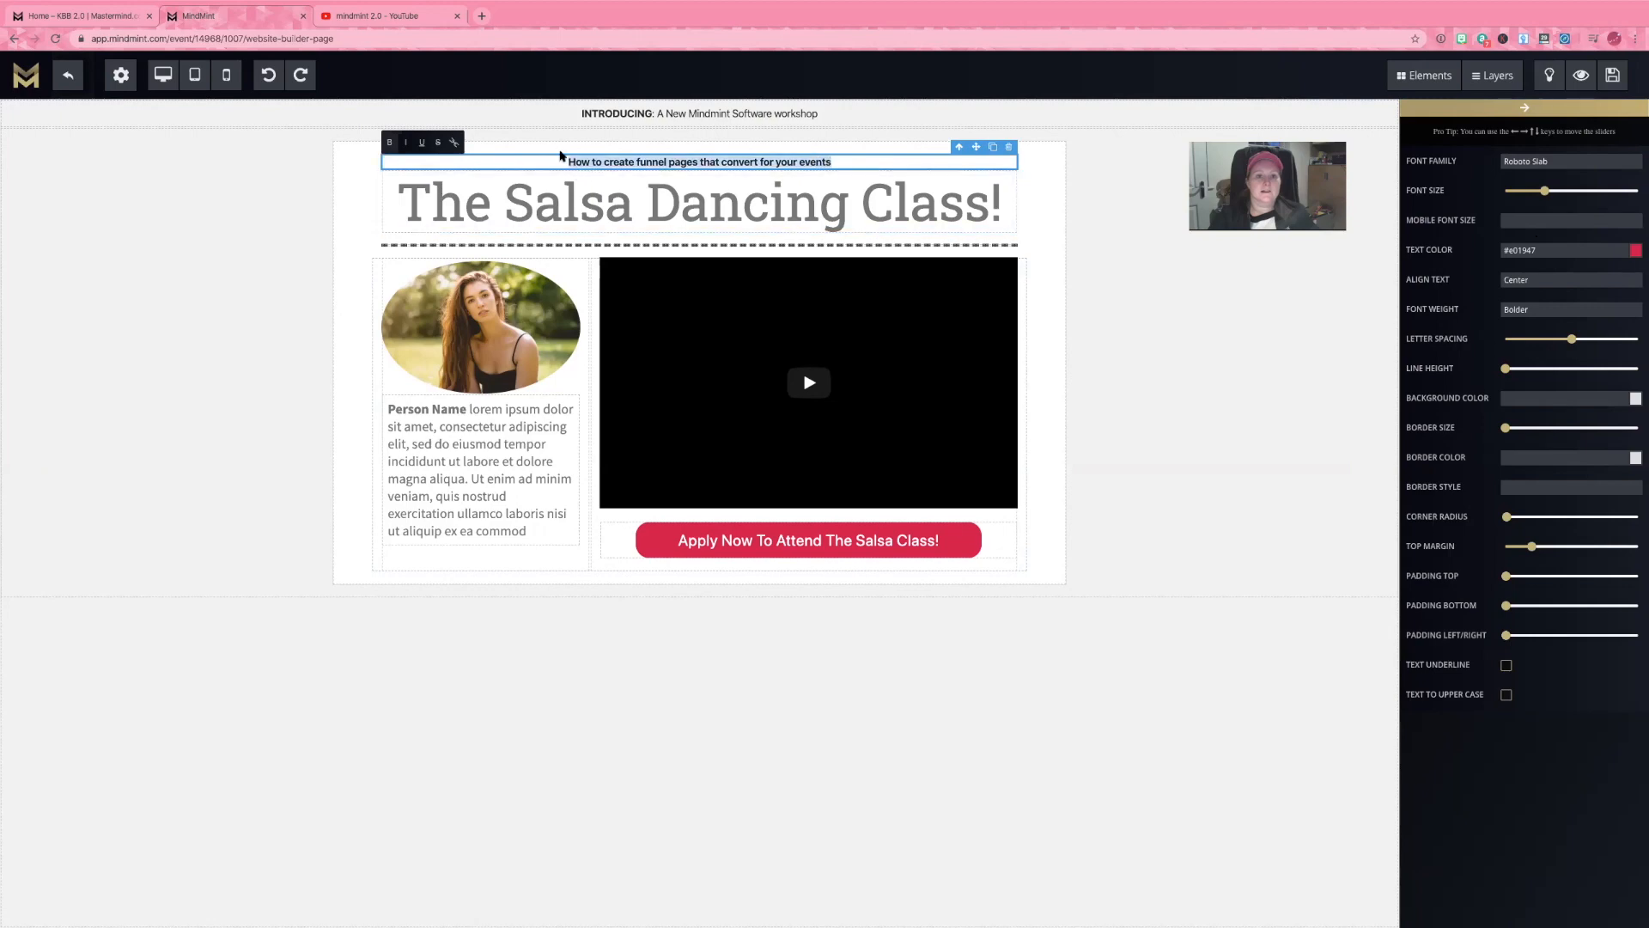
{"action": "left_click_drag", "start_coordinate": [1541, 253], "coordinate": [1501, 254]}
{"action": "key", "text": "super+c"}
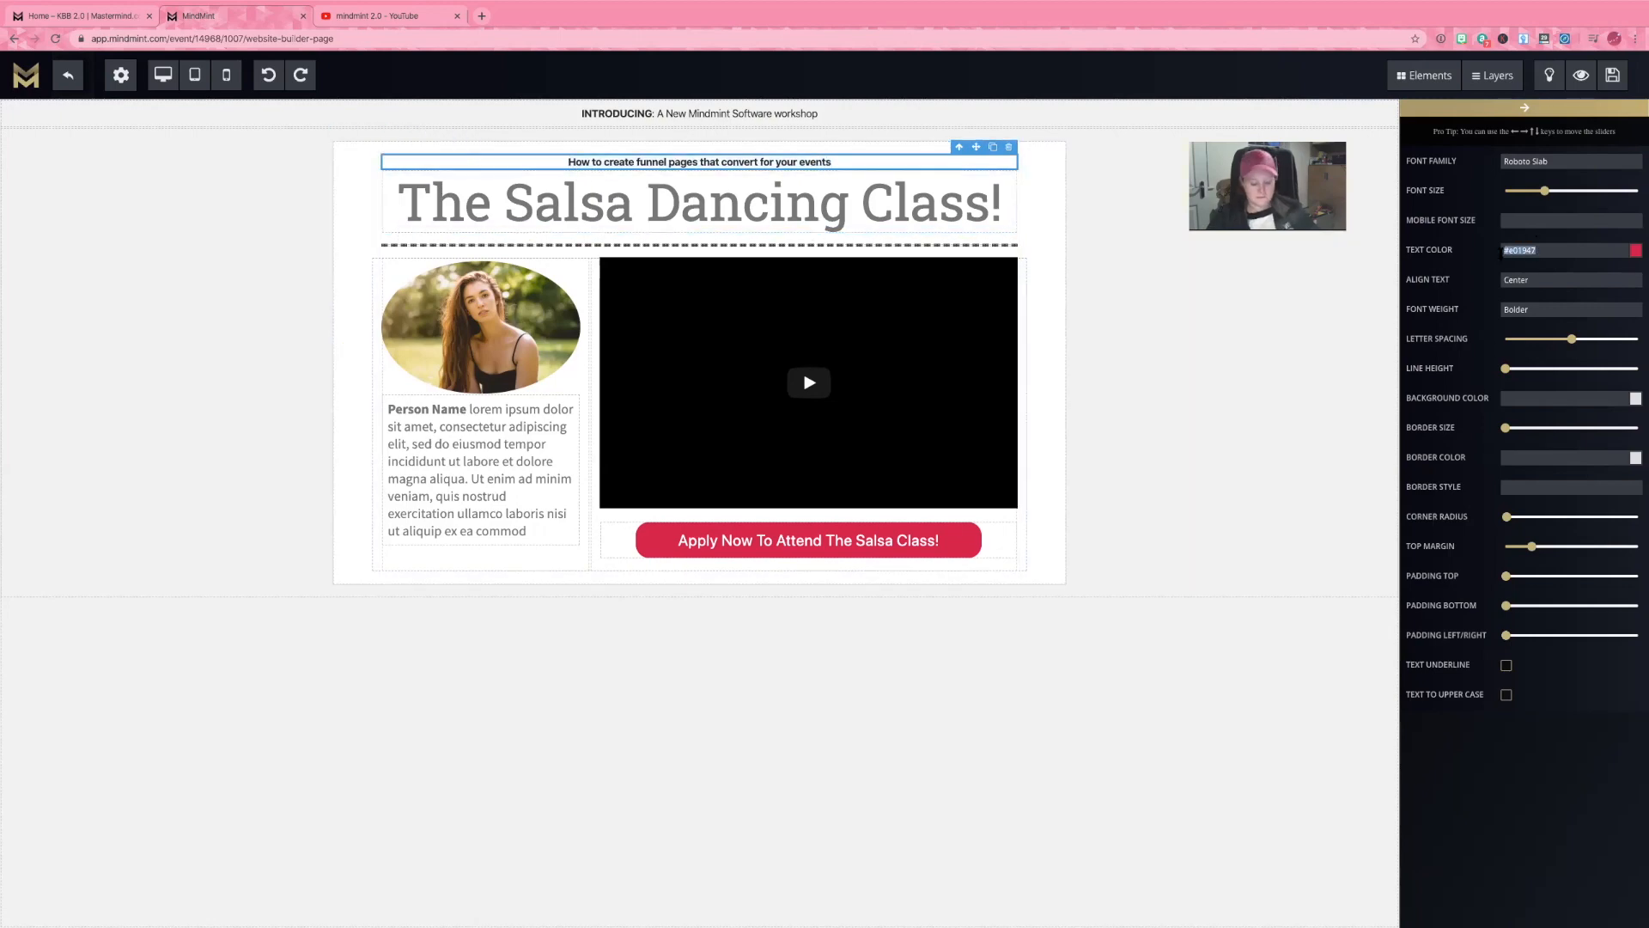
{"action": "left_click", "coordinate": [1546, 251]}
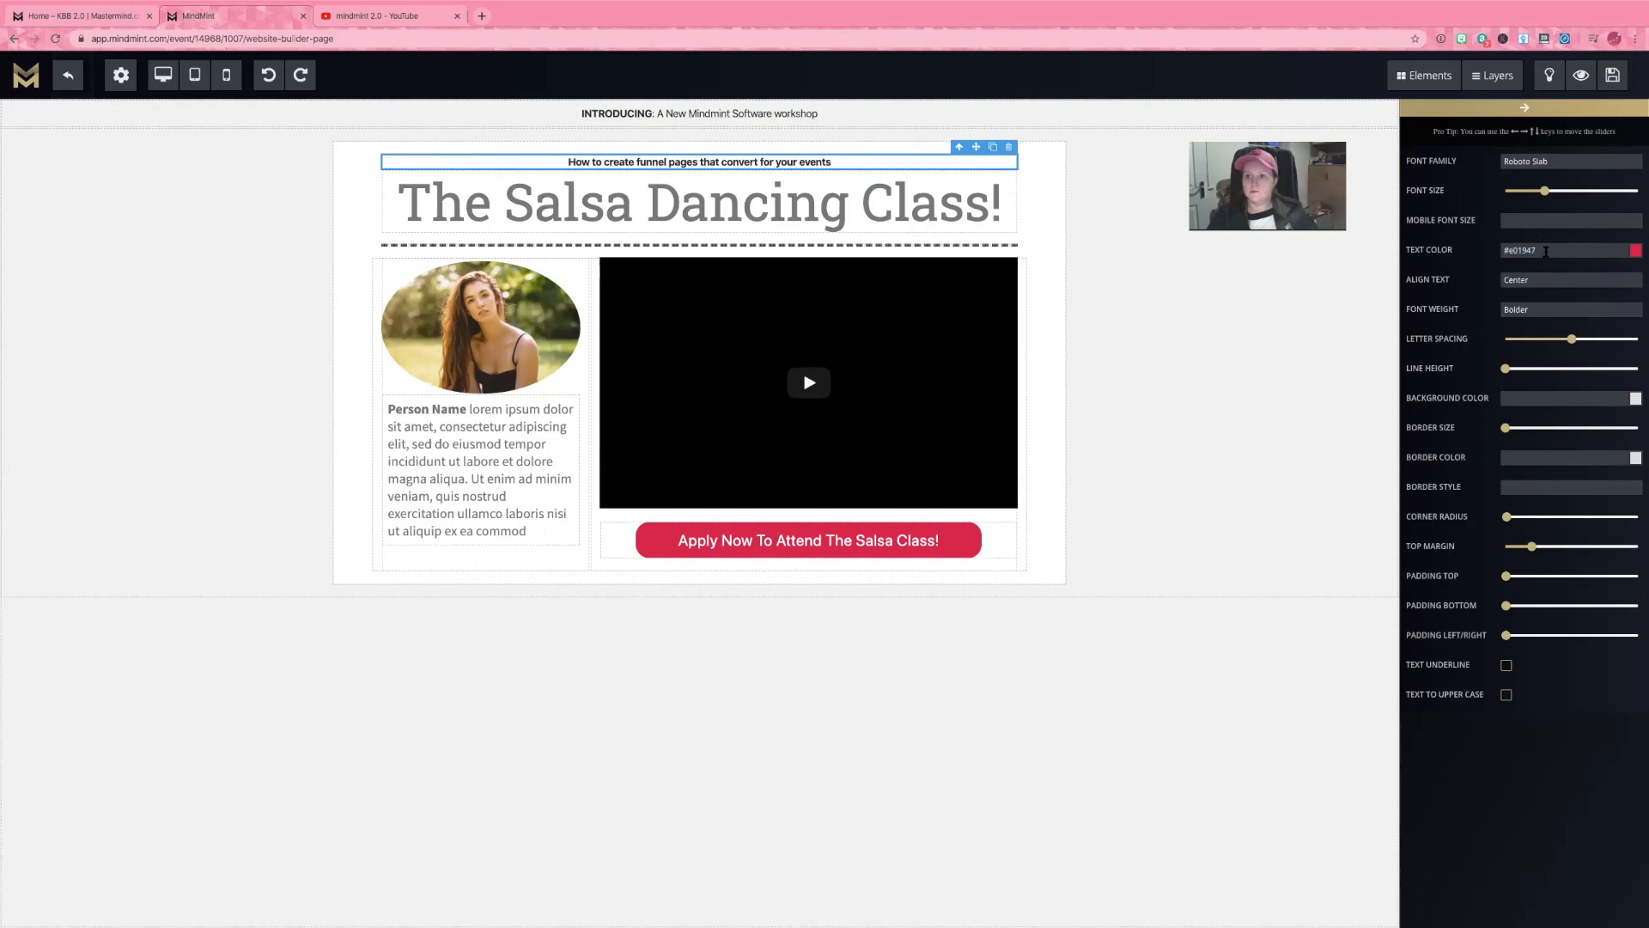
{"action": "left_click_drag", "start_coordinate": [1547, 251], "coordinate": [1502, 256]}
{"action": "key", "text": "super+v"}
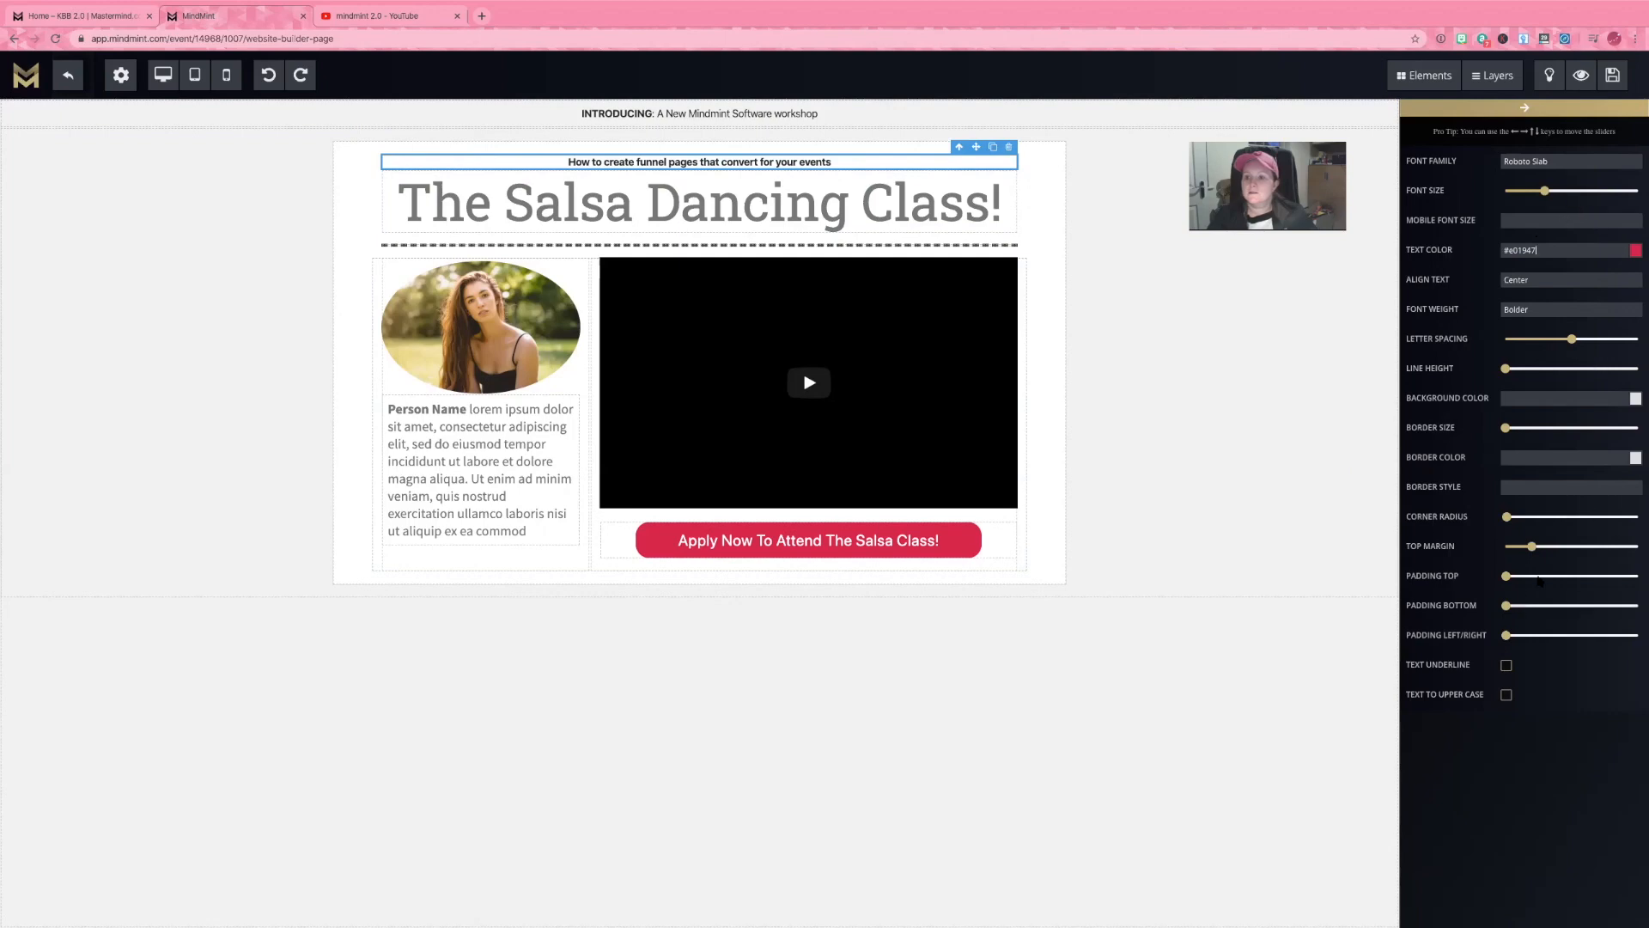
Try right alignment on the line above the headline, returning it to center alignment.
{"action": "left_click", "coordinate": [1552, 290]}
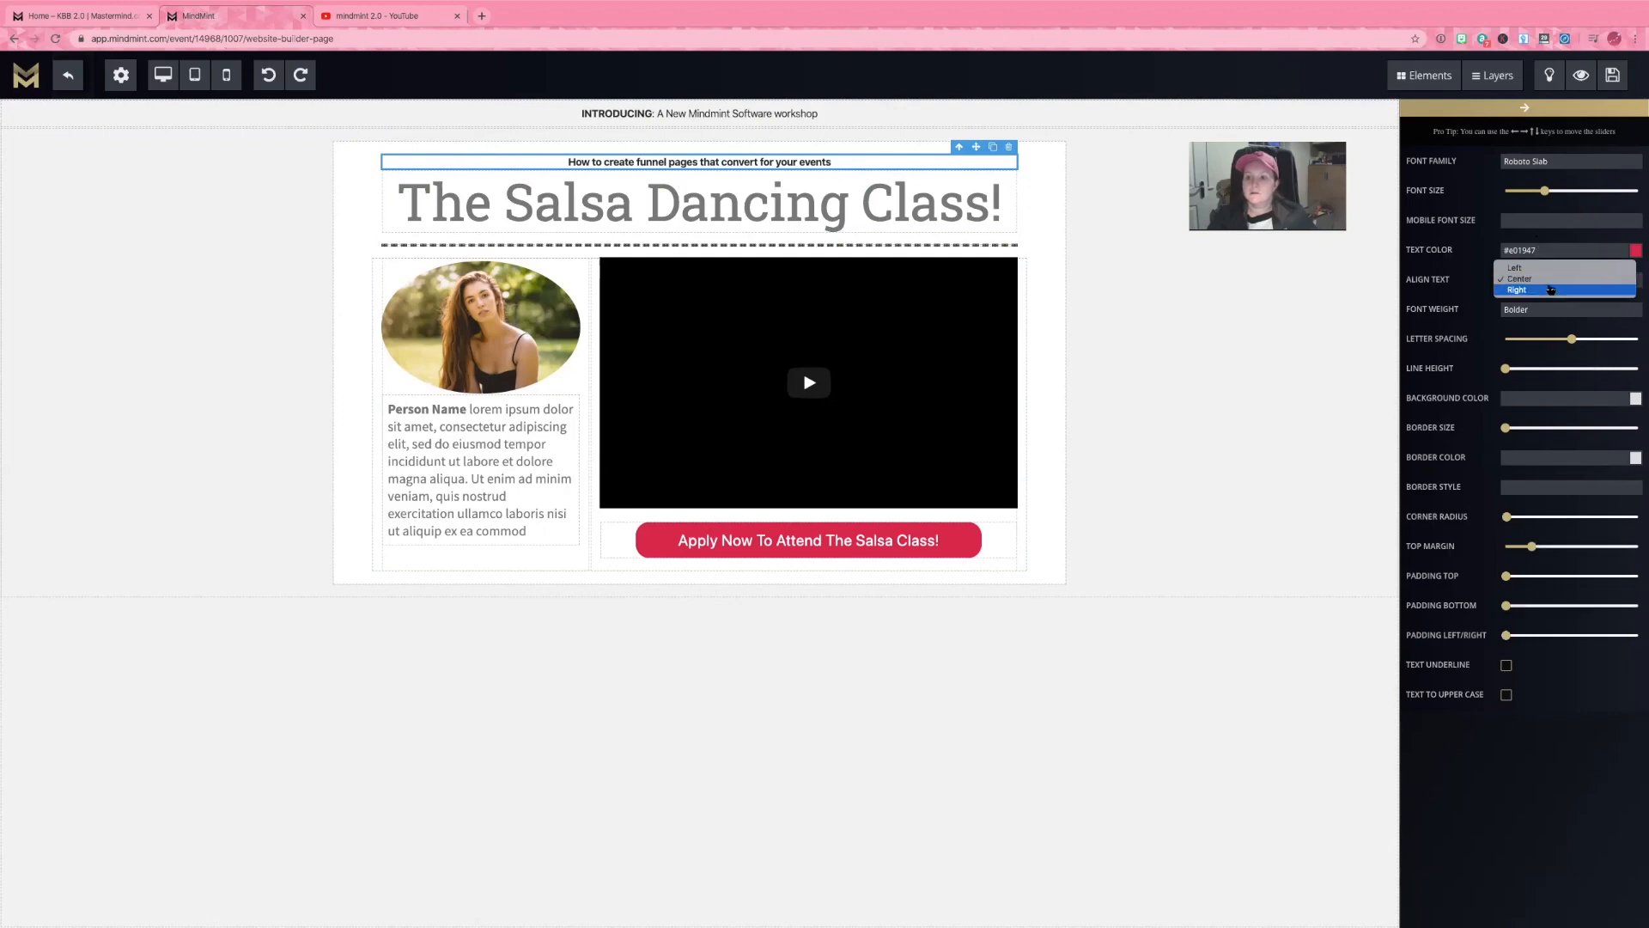
{"action": "left_click", "coordinate": [1547, 291]}
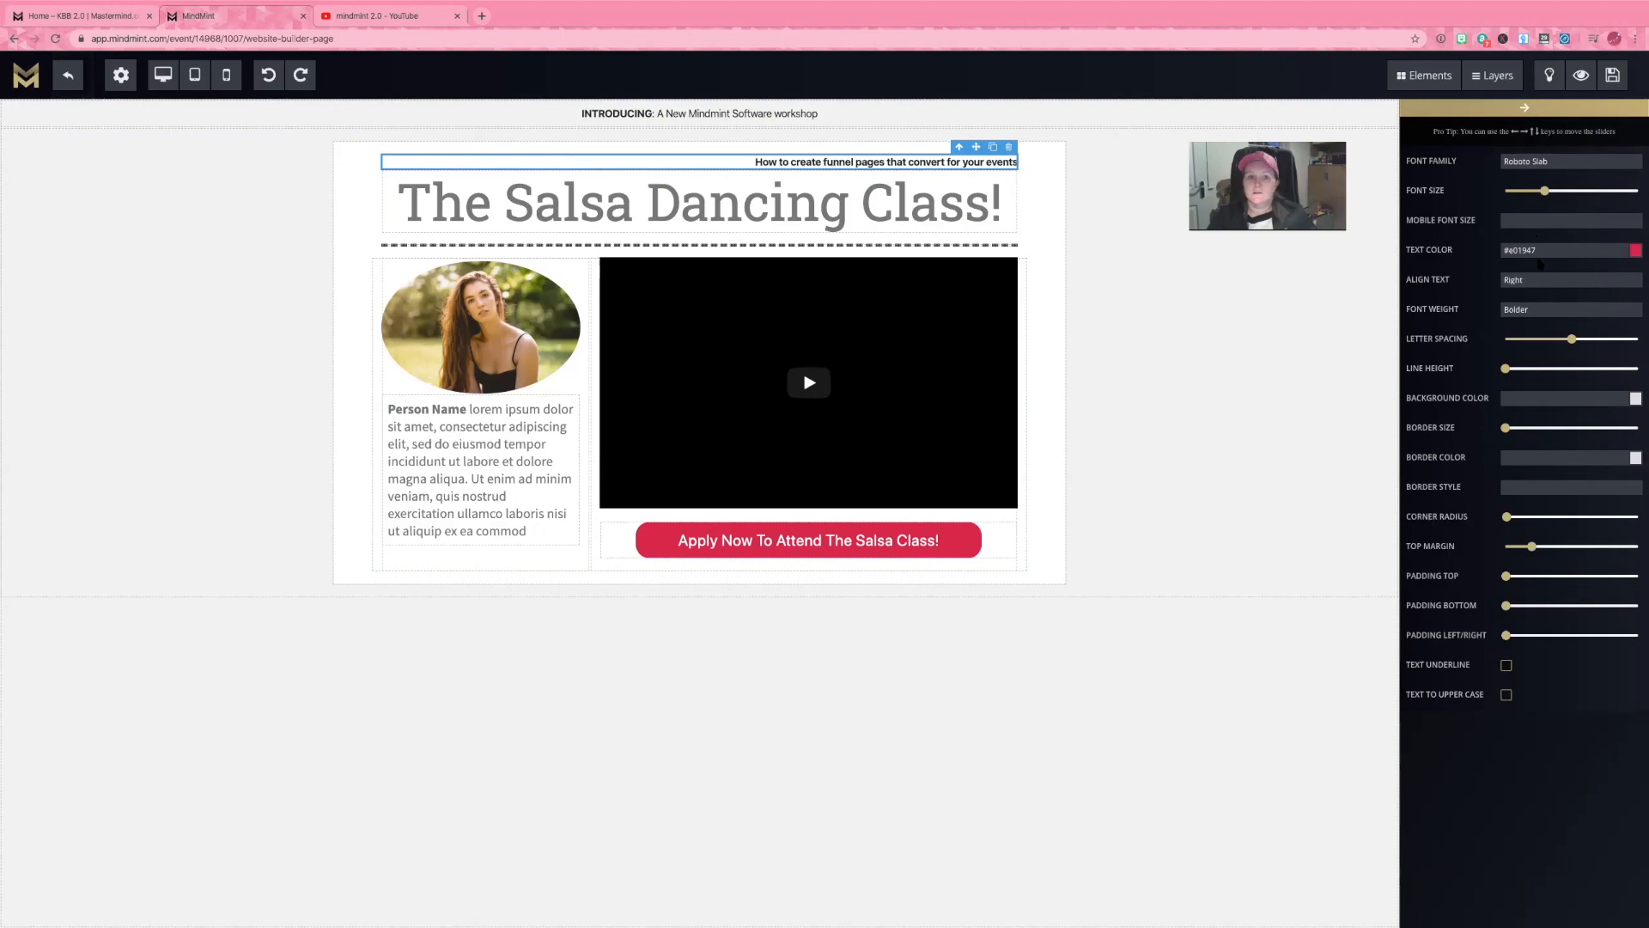
{"action": "left_click", "coordinate": [1528, 281]}
{"action": "left_click", "coordinate": [1528, 268]}
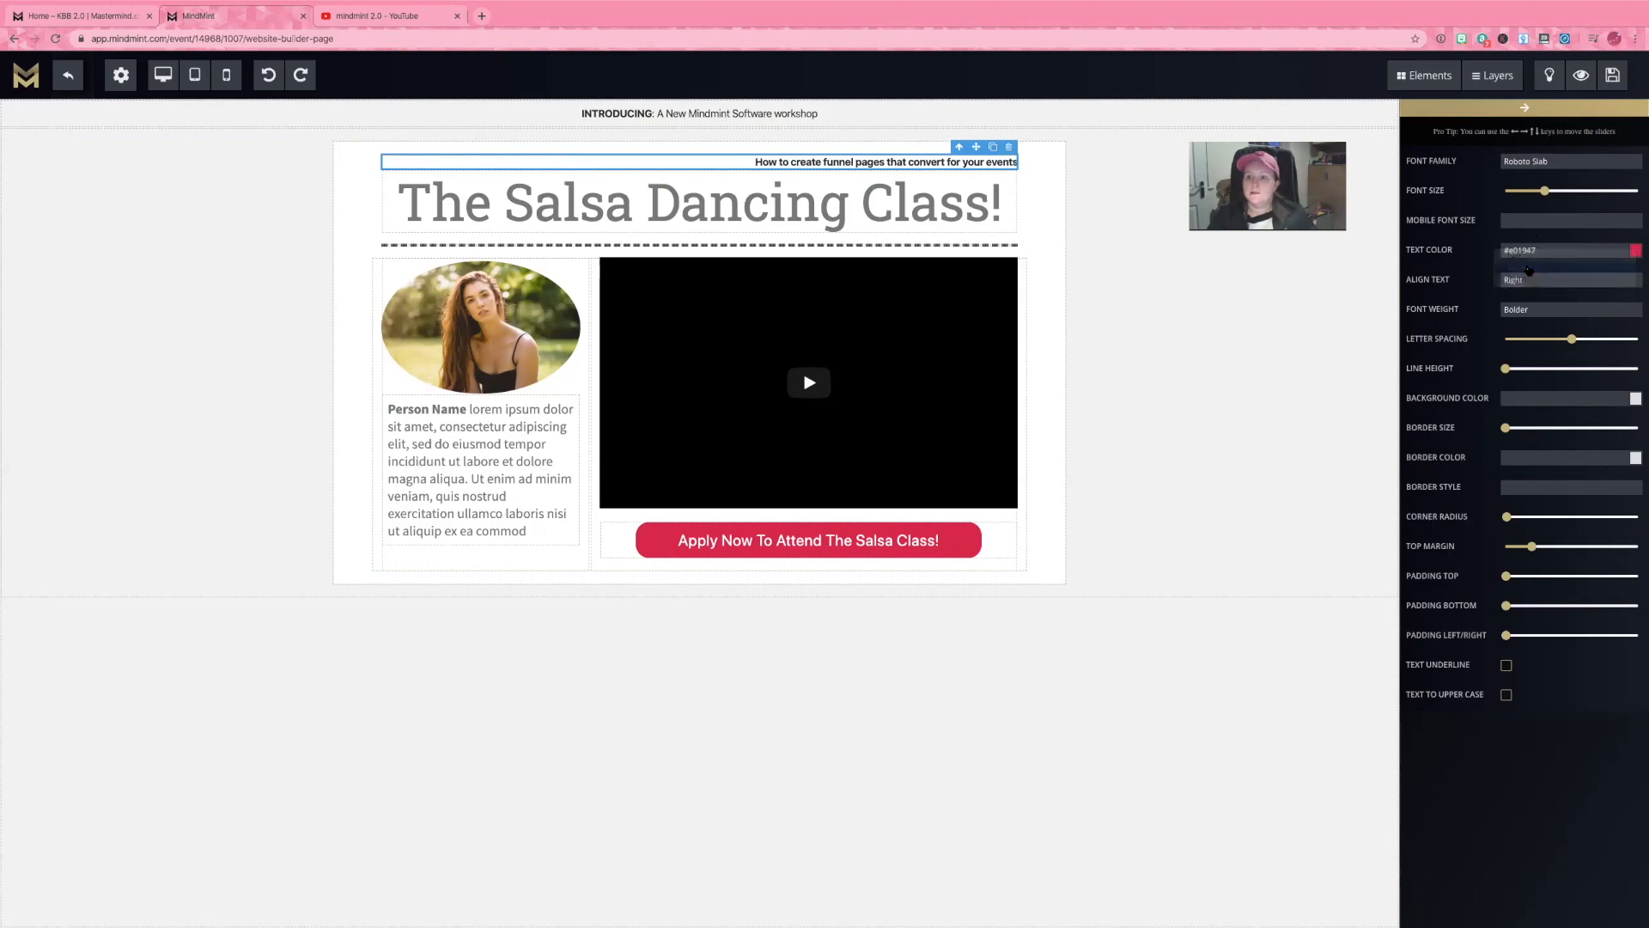
Change the text color of the line above the headline to blue #1b0ee6.
{"action": "left_click", "coordinate": [1636, 251]}
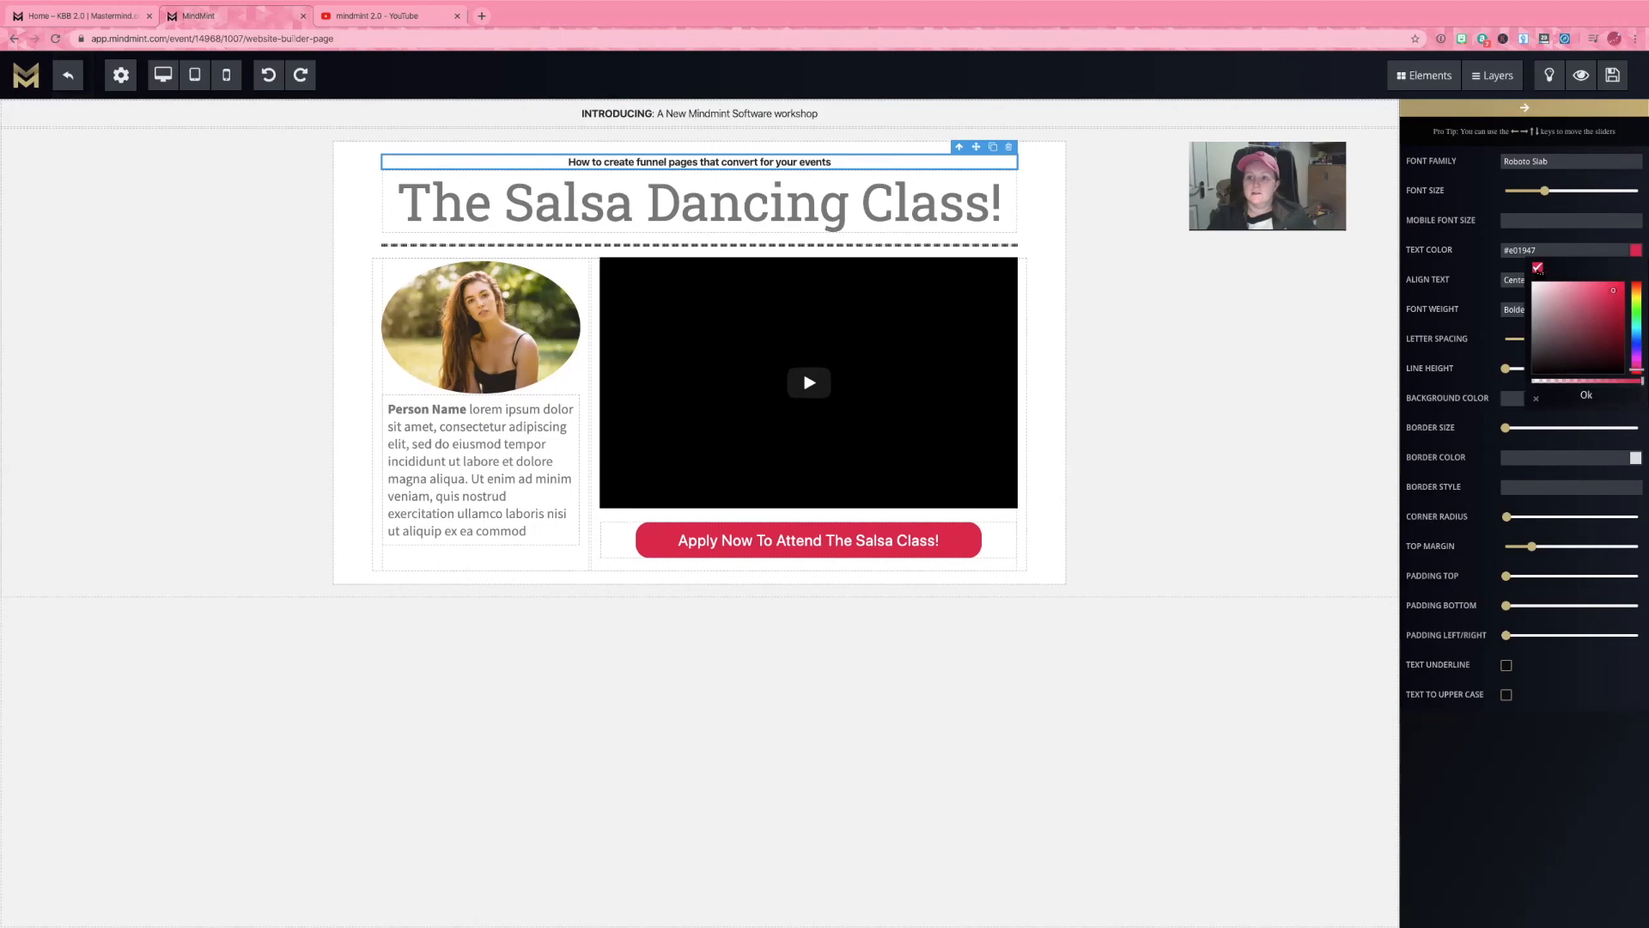
{"action": "left_click", "coordinate": [1613, 293]}
{"action": "left_click_drag", "start_coordinate": [1612, 295], "coordinate": [1618, 302]}
{"action": "left_click_drag", "start_coordinate": [1638, 367], "coordinate": [1640, 344]}
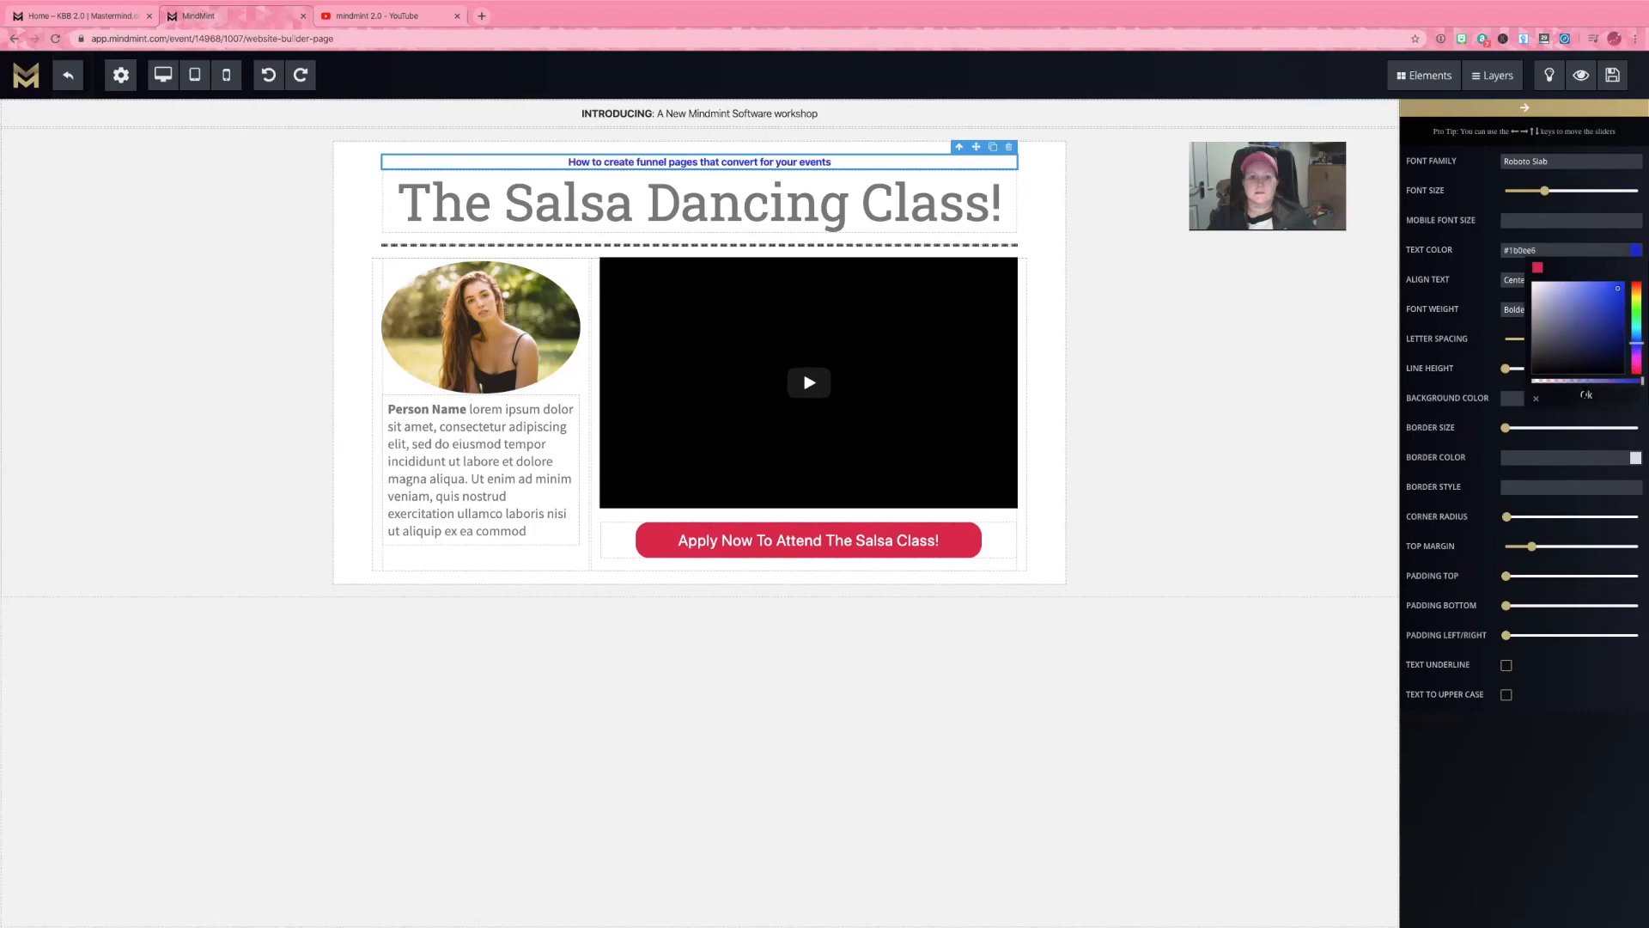
{"action": "left_click", "coordinate": [1586, 395]}
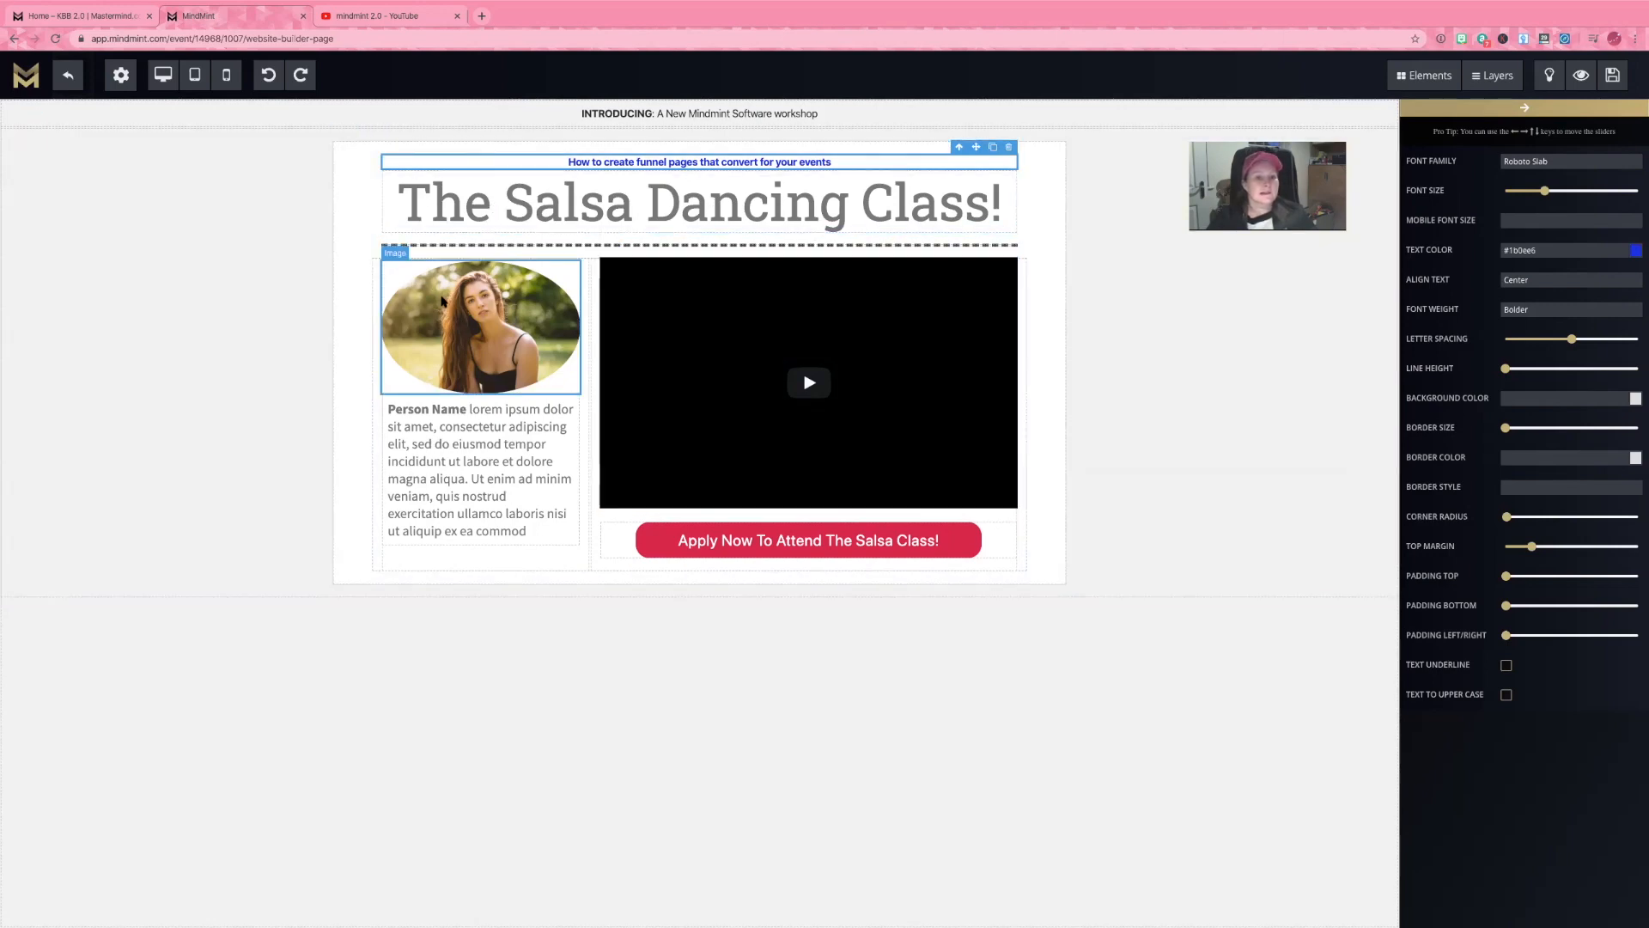
Open the image selection dialog for the portrait photo and close it without choosing a replacement.
{"action": "left_click", "coordinate": [443, 303]}
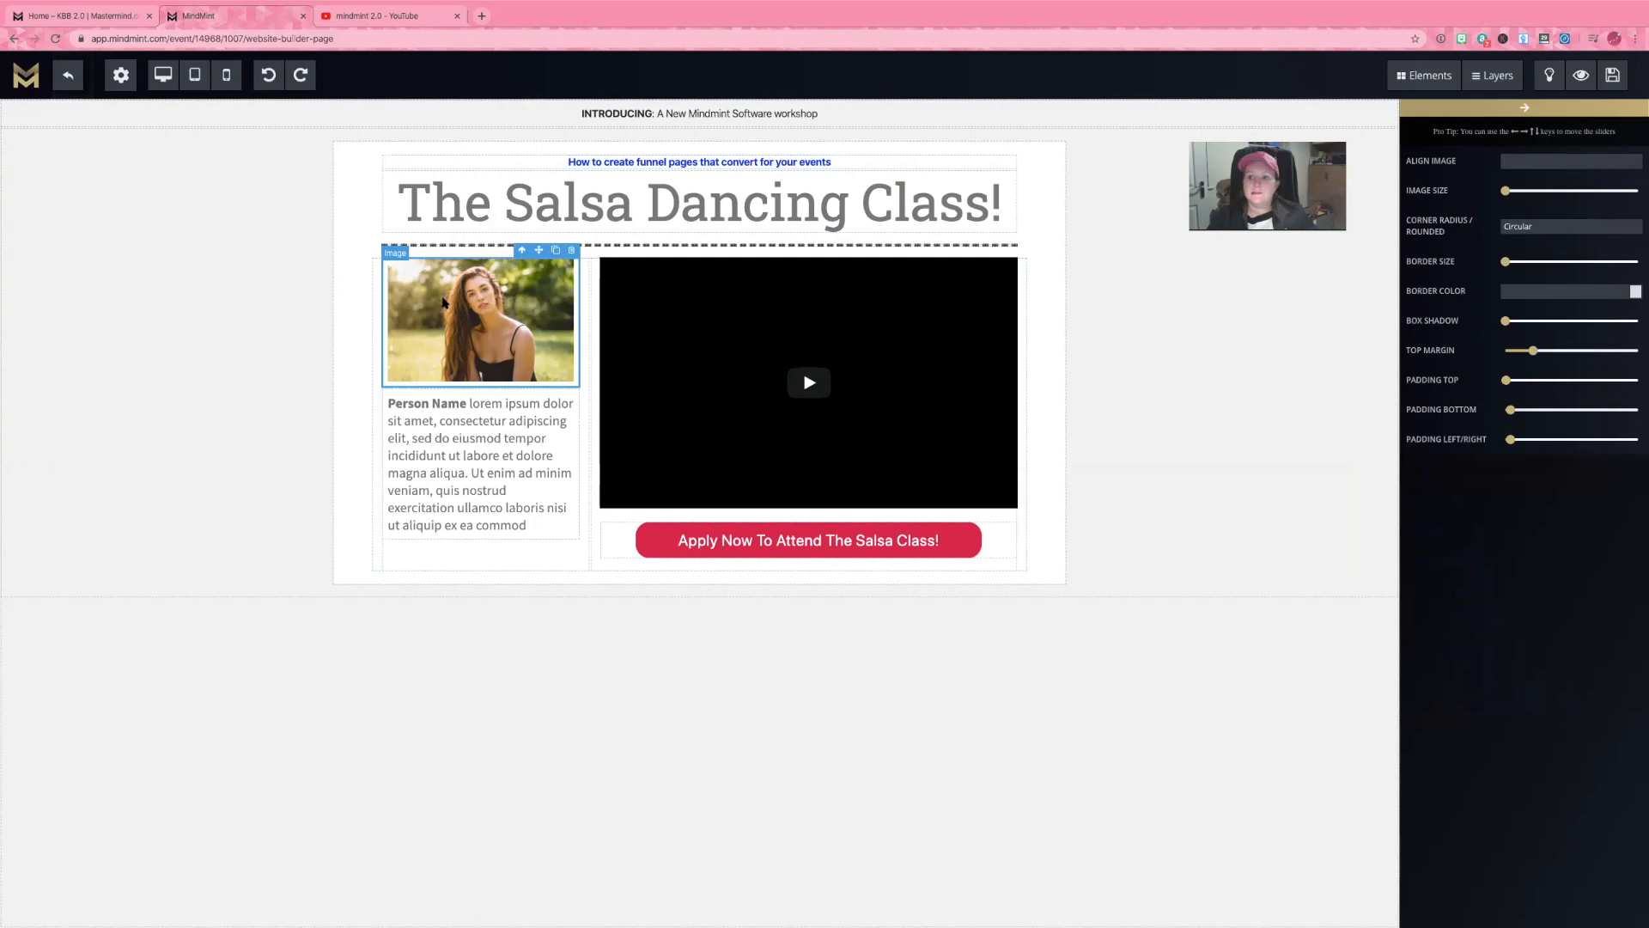
{"action": "double_click", "coordinate": [516, 299]}
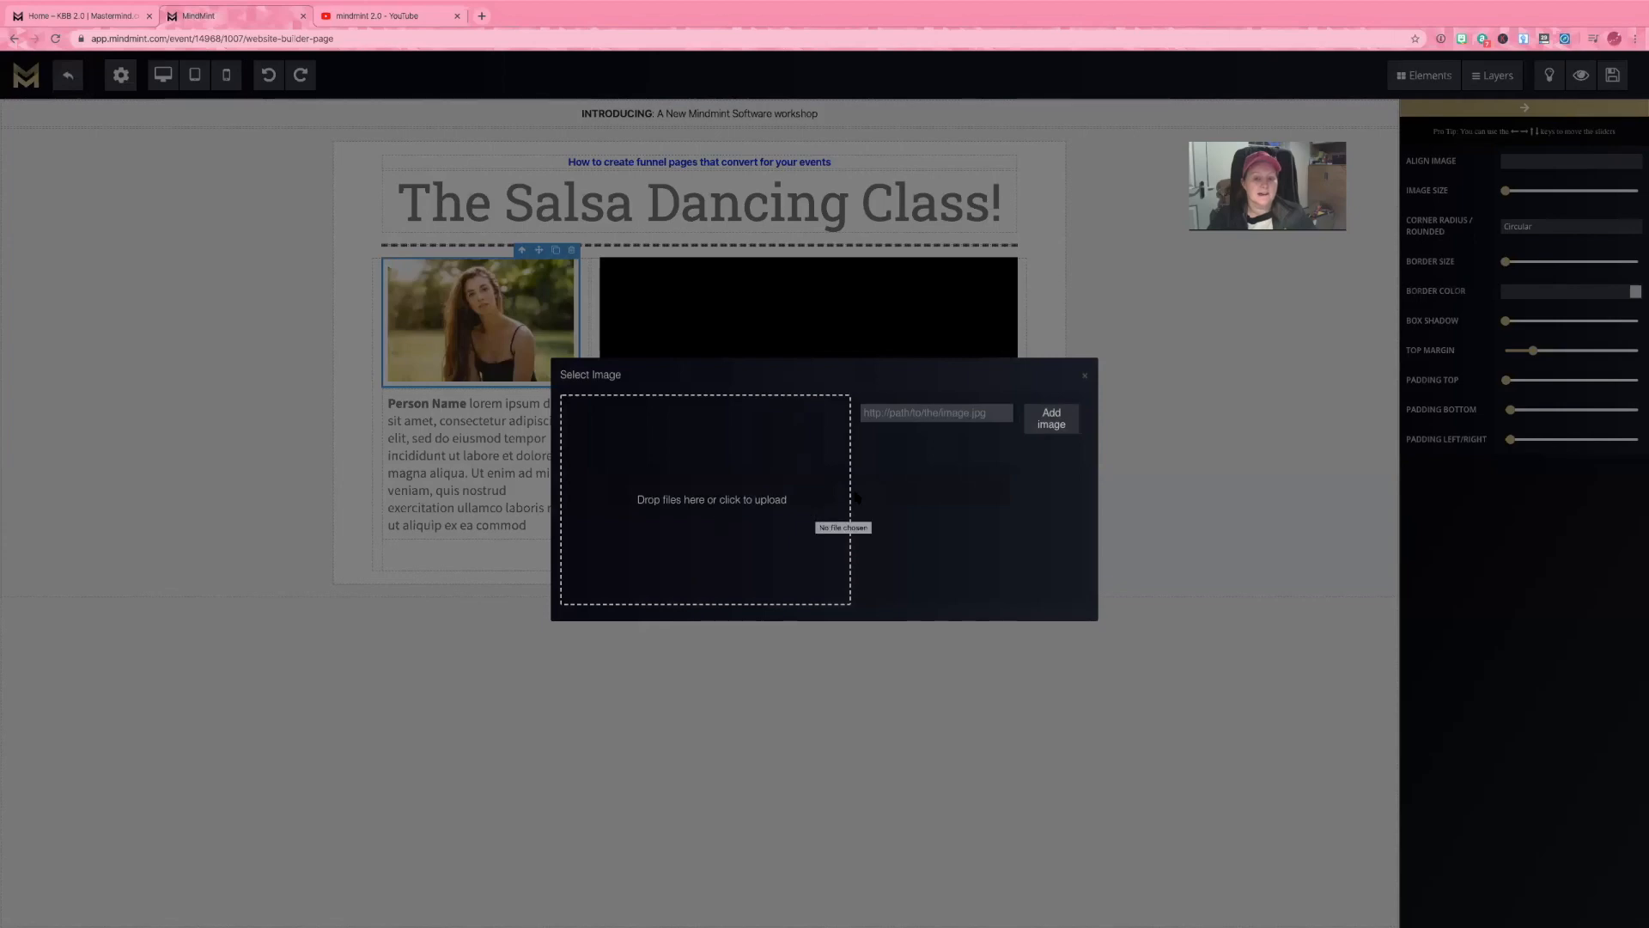
{"action": "left_click", "coordinate": [1085, 376]}
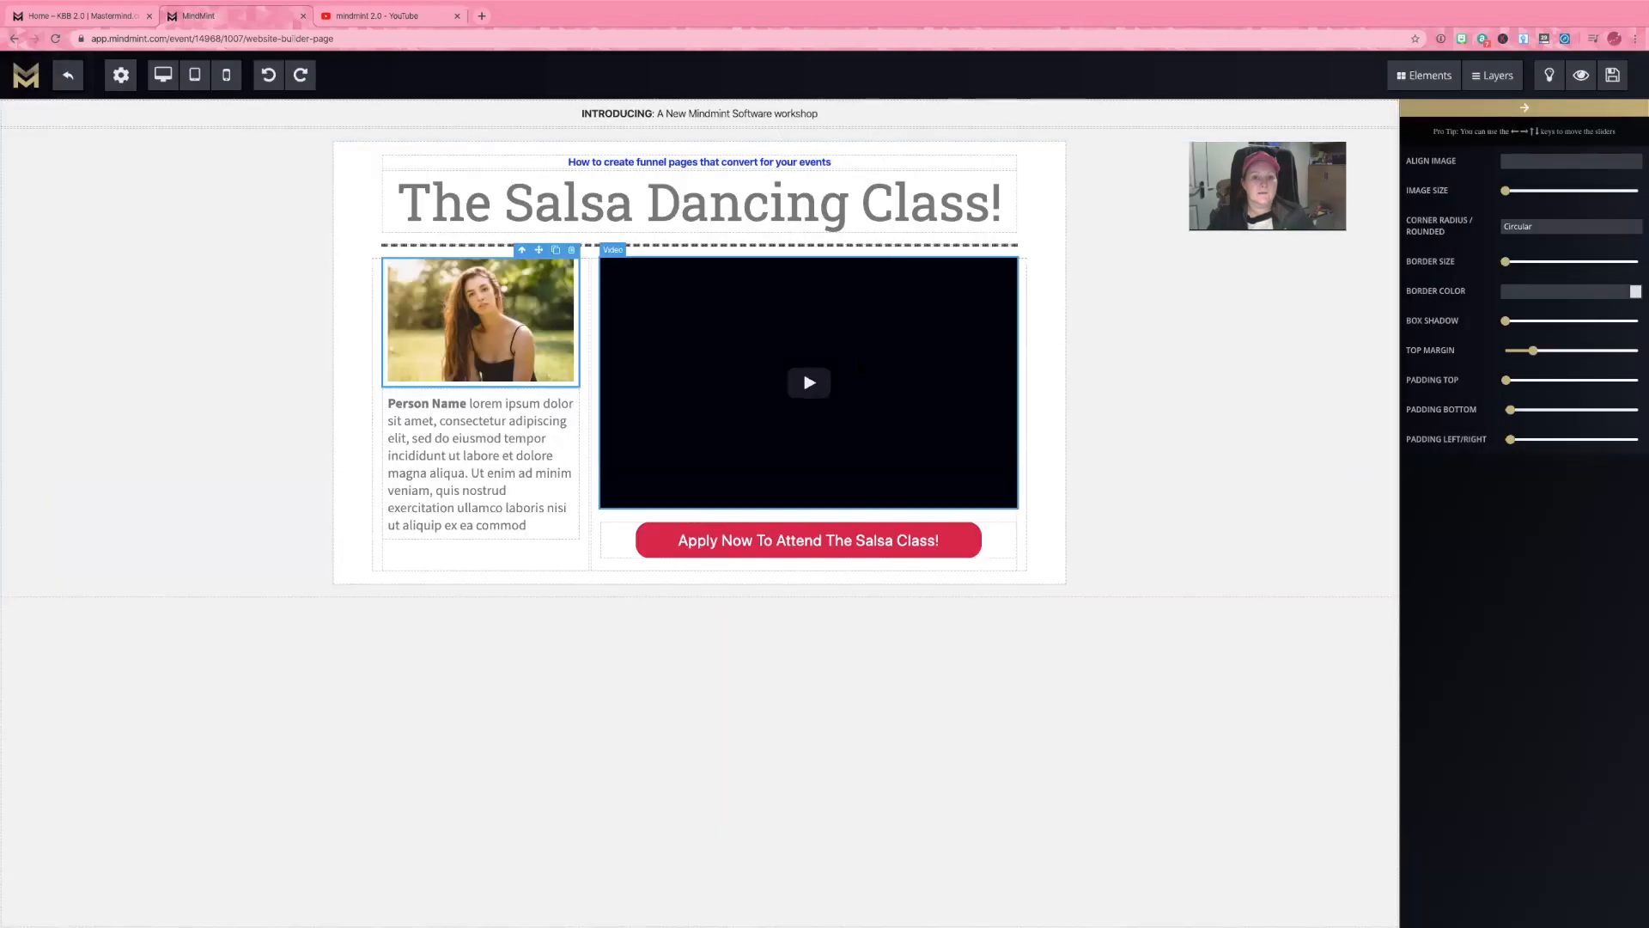
Look at the video element's settings for provider, video ID and playback options, leaving them as they are.
{"action": "left_click", "coordinate": [862, 369]}
{"action": "left_click", "coordinate": [860, 370]}
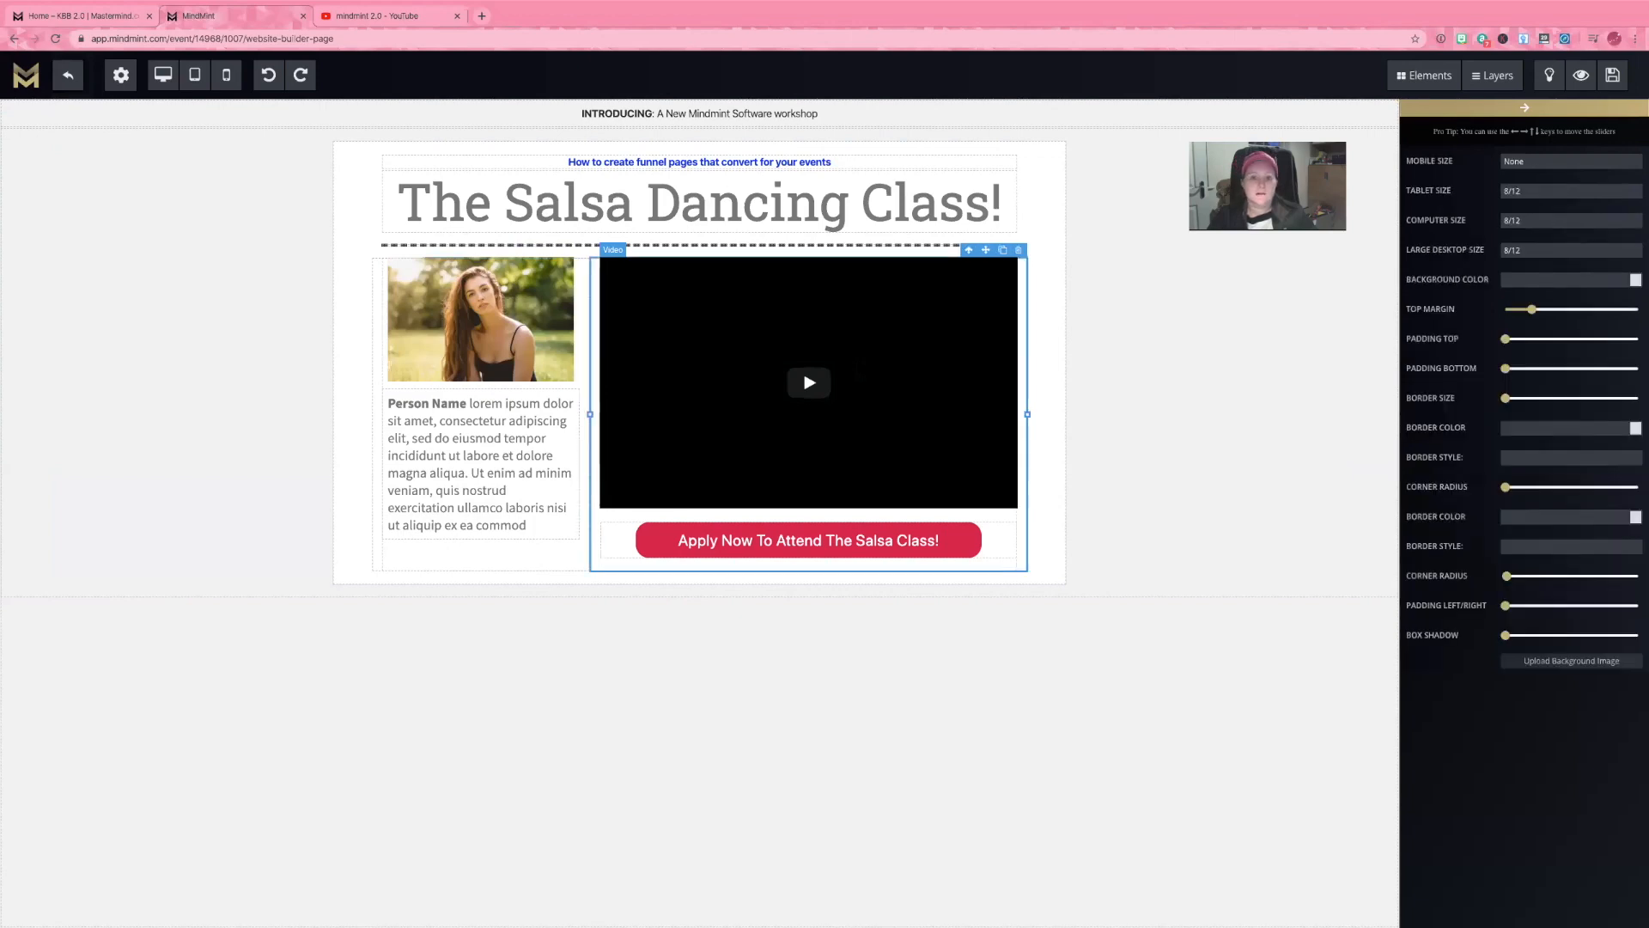
{"action": "left_click", "coordinate": [810, 383]}
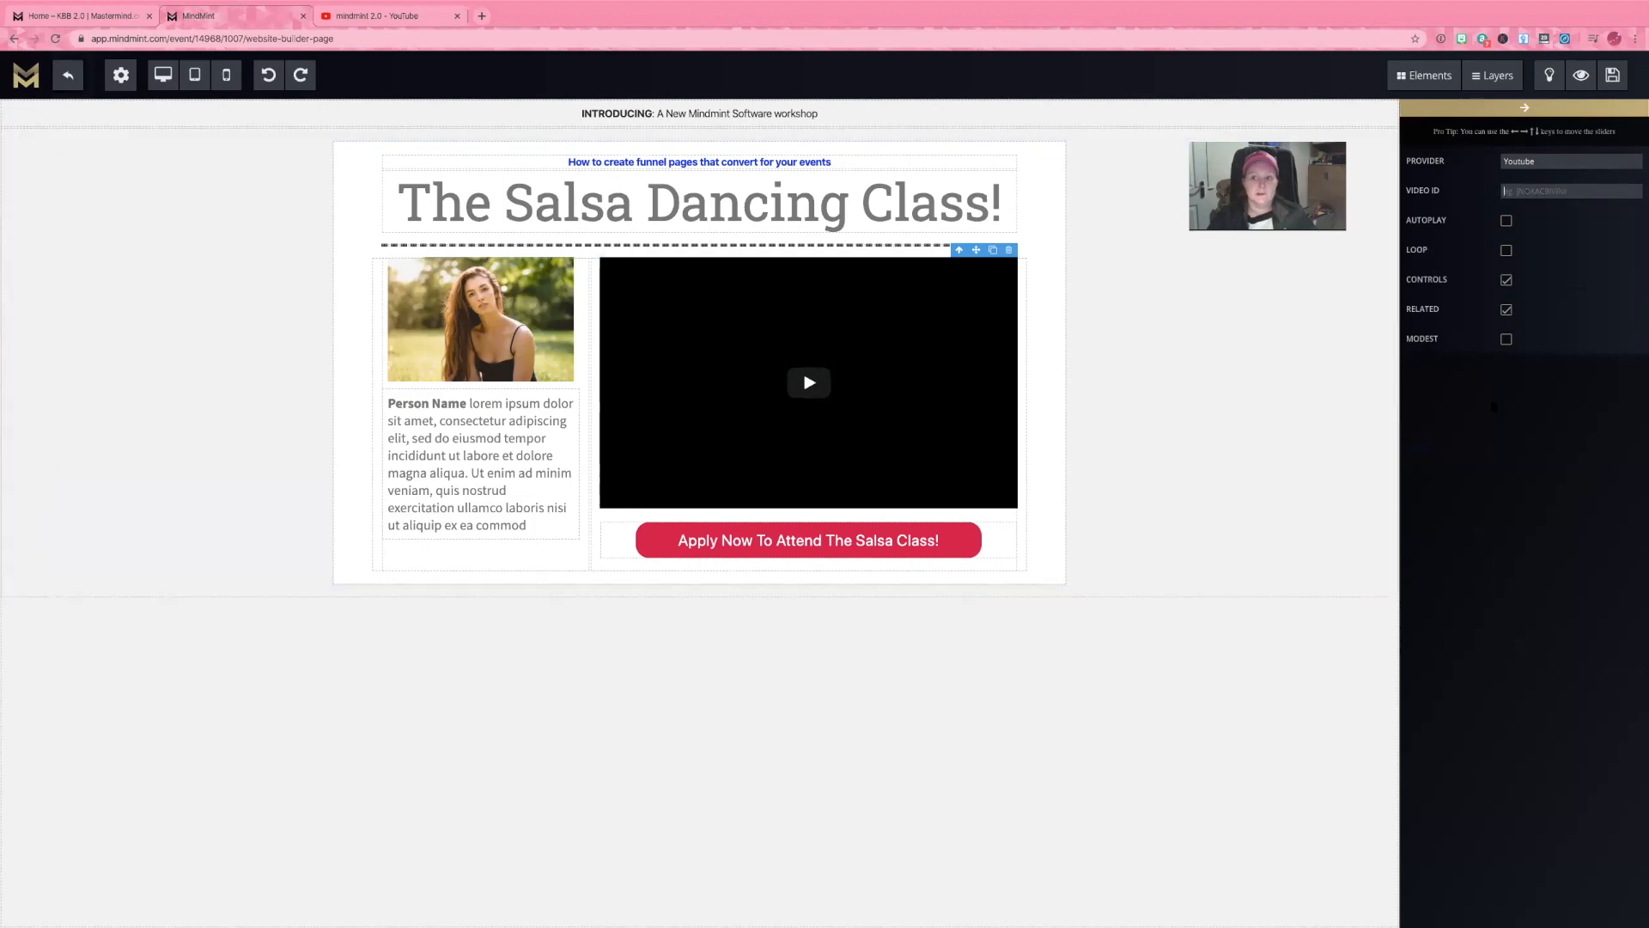
{"action": "left_click", "coordinate": [1186, 485]}
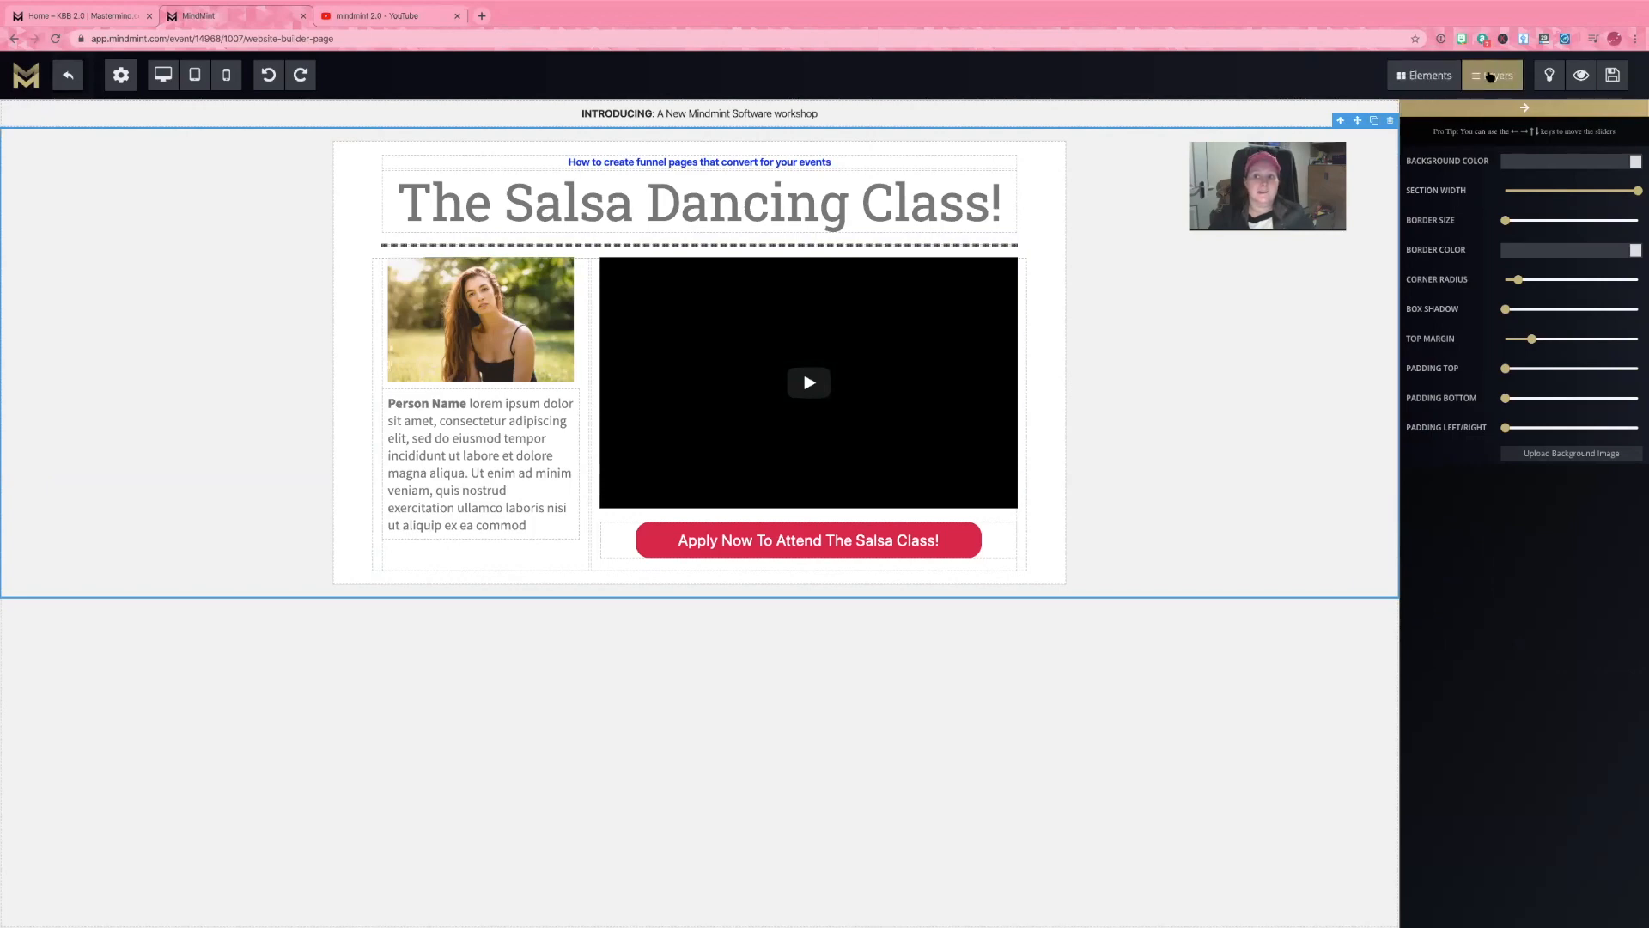
Add a Countdown element below the main page section and check the settings of its days, hours and minutes numbers.
{"action": "left_click", "coordinate": [1432, 78]}
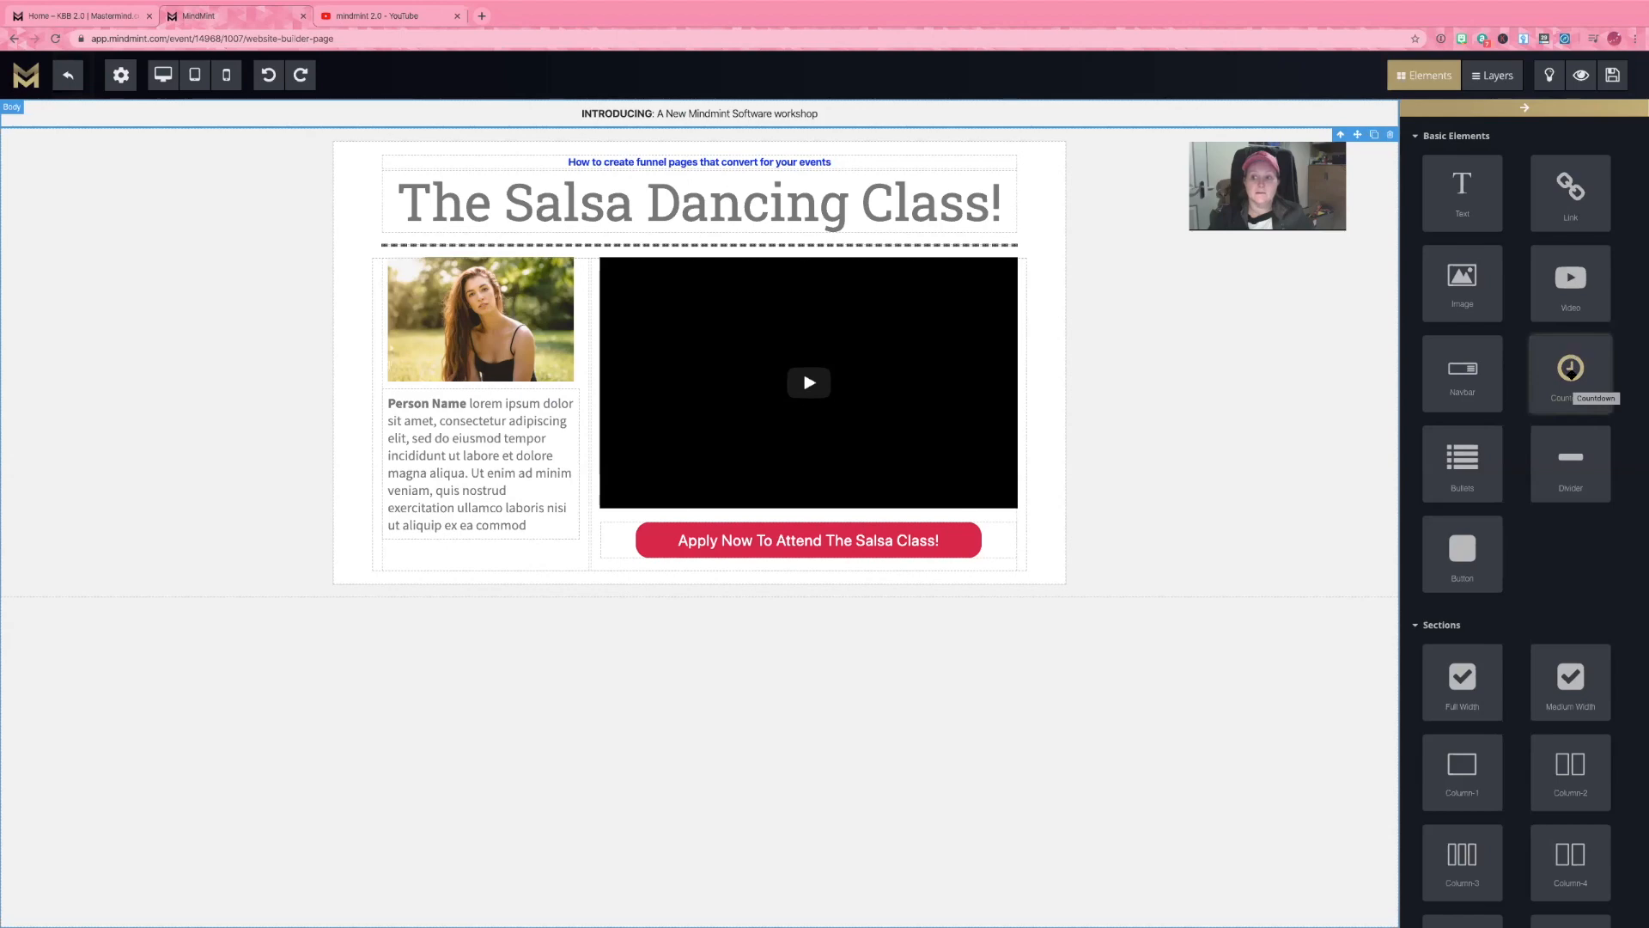
{"action": "left_click_drag", "start_coordinate": [1570, 371], "coordinate": [722, 606]}
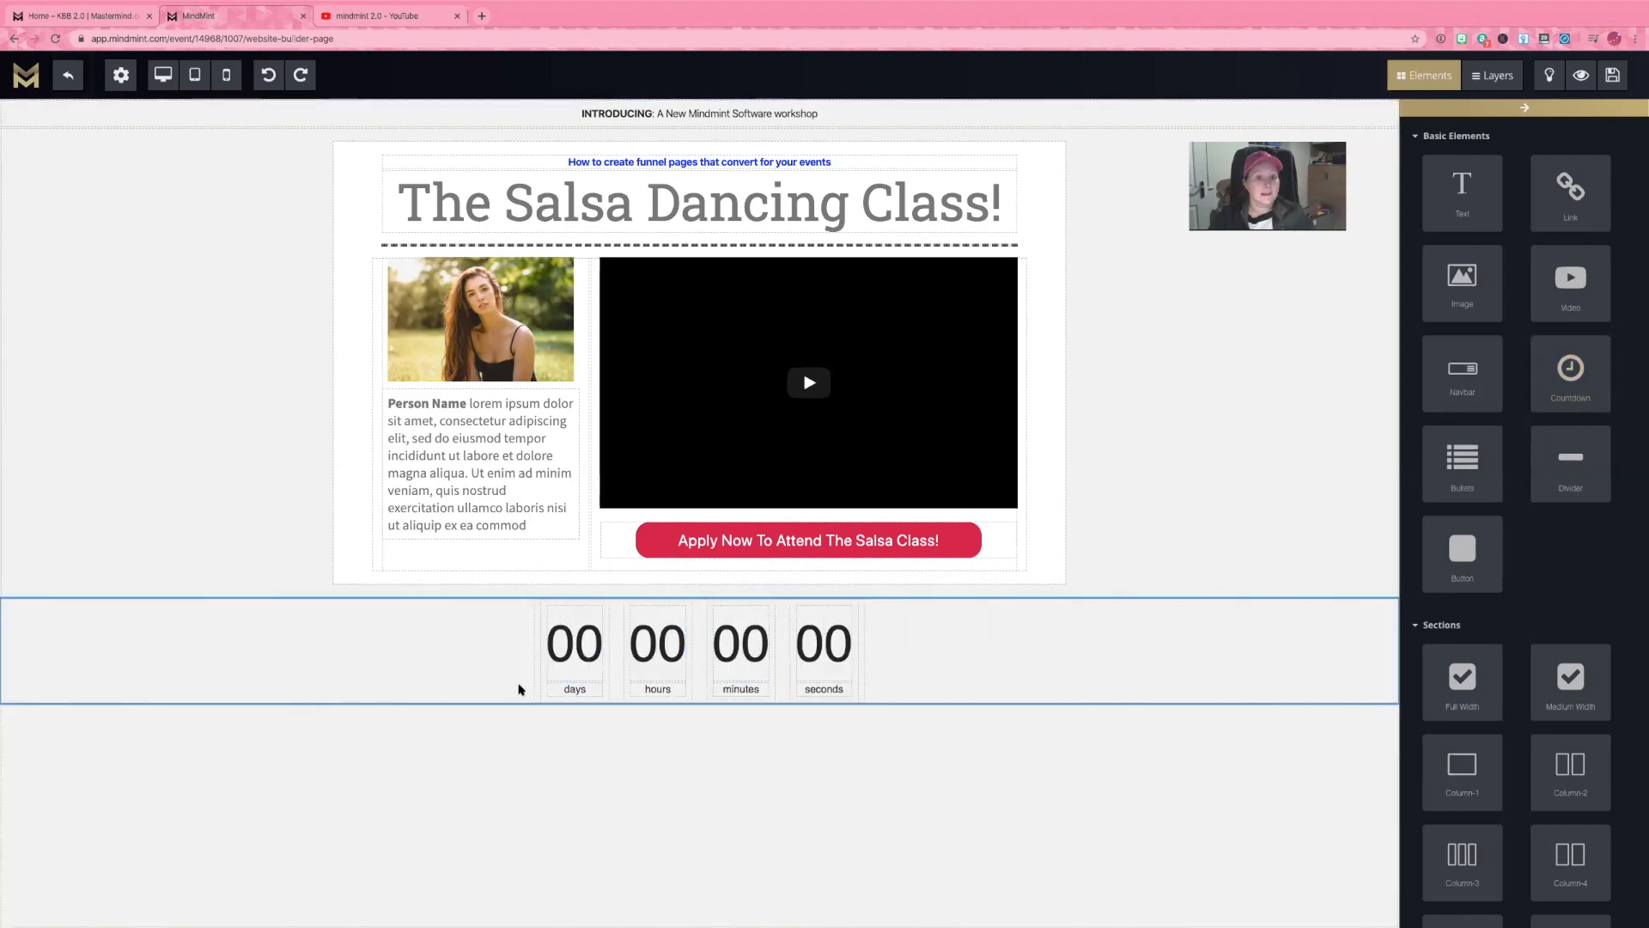
{"action": "left_click", "coordinate": [581, 663]}
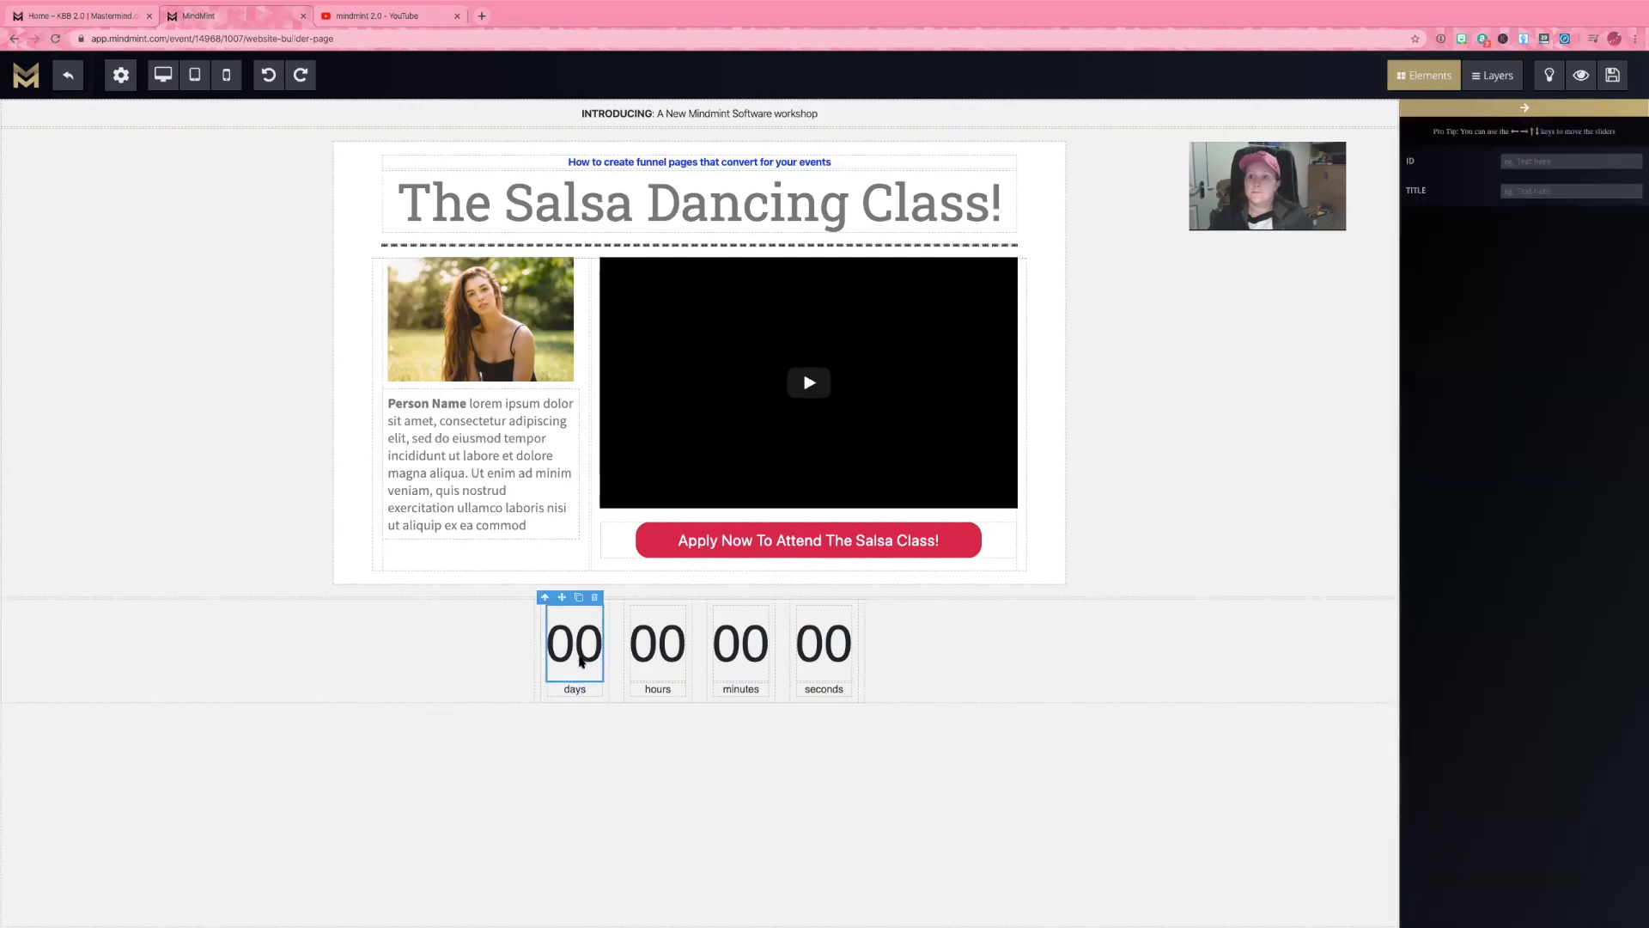
{"action": "left_click", "coordinate": [660, 650]}
{"action": "left_click", "coordinate": [731, 649]}
Delete the seconds number from the countdown and open the settings of the whole countdown section.
{"action": "left_click", "coordinate": [806, 652]}
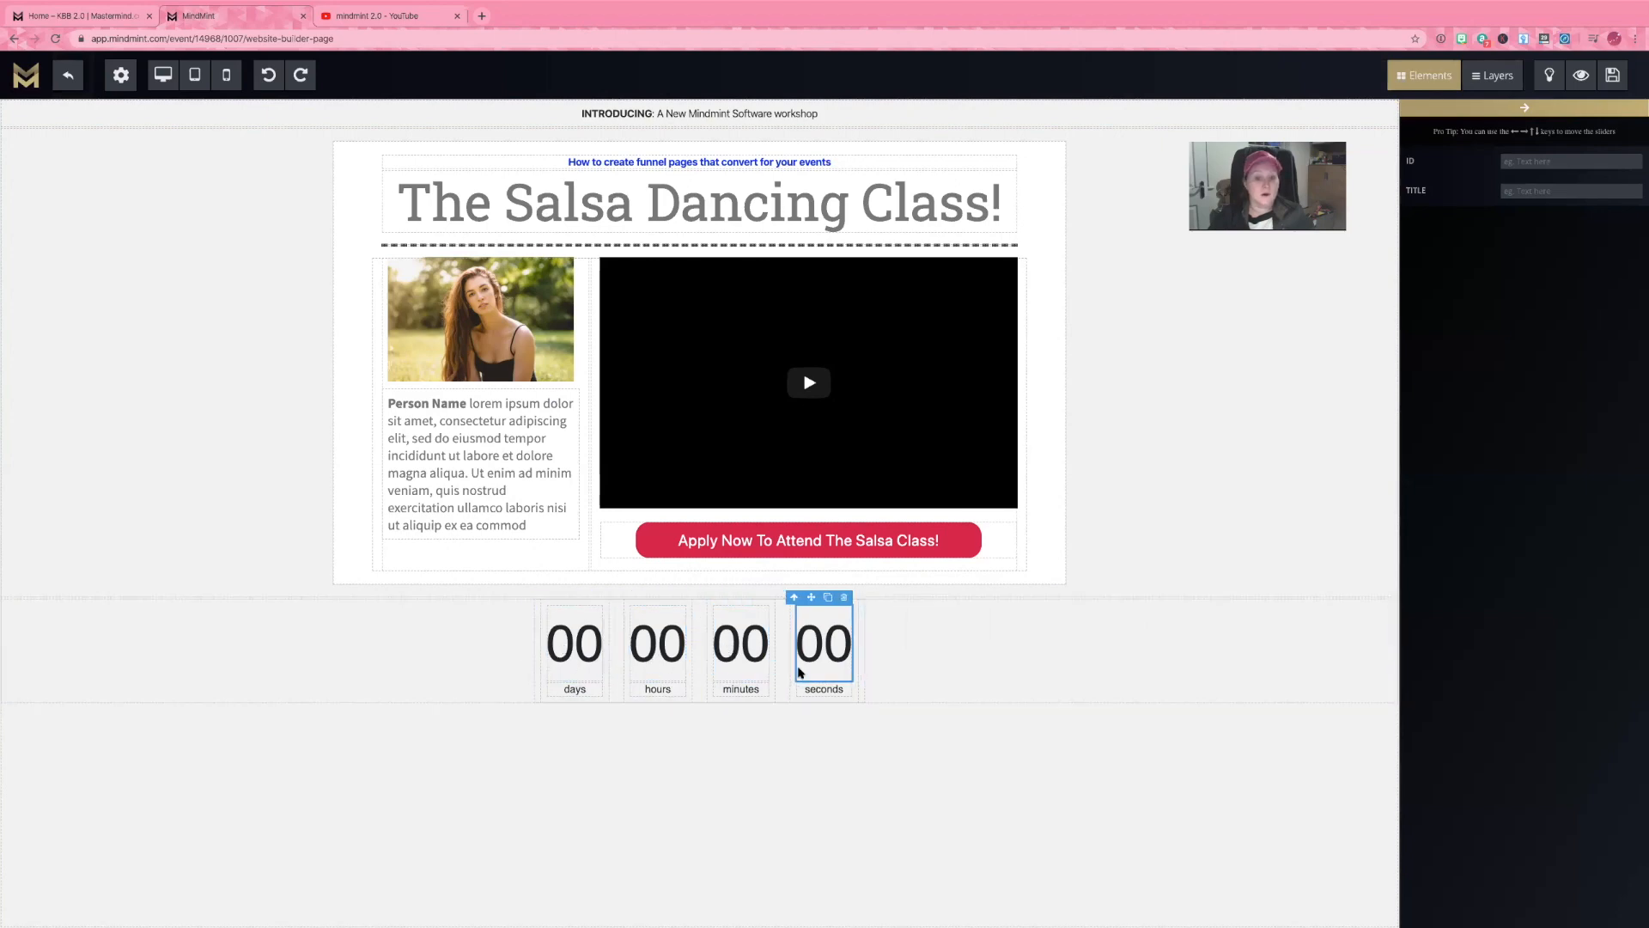
{"action": "left_click", "coordinate": [844, 598]}
{"action": "left_click", "coordinate": [833, 637]}
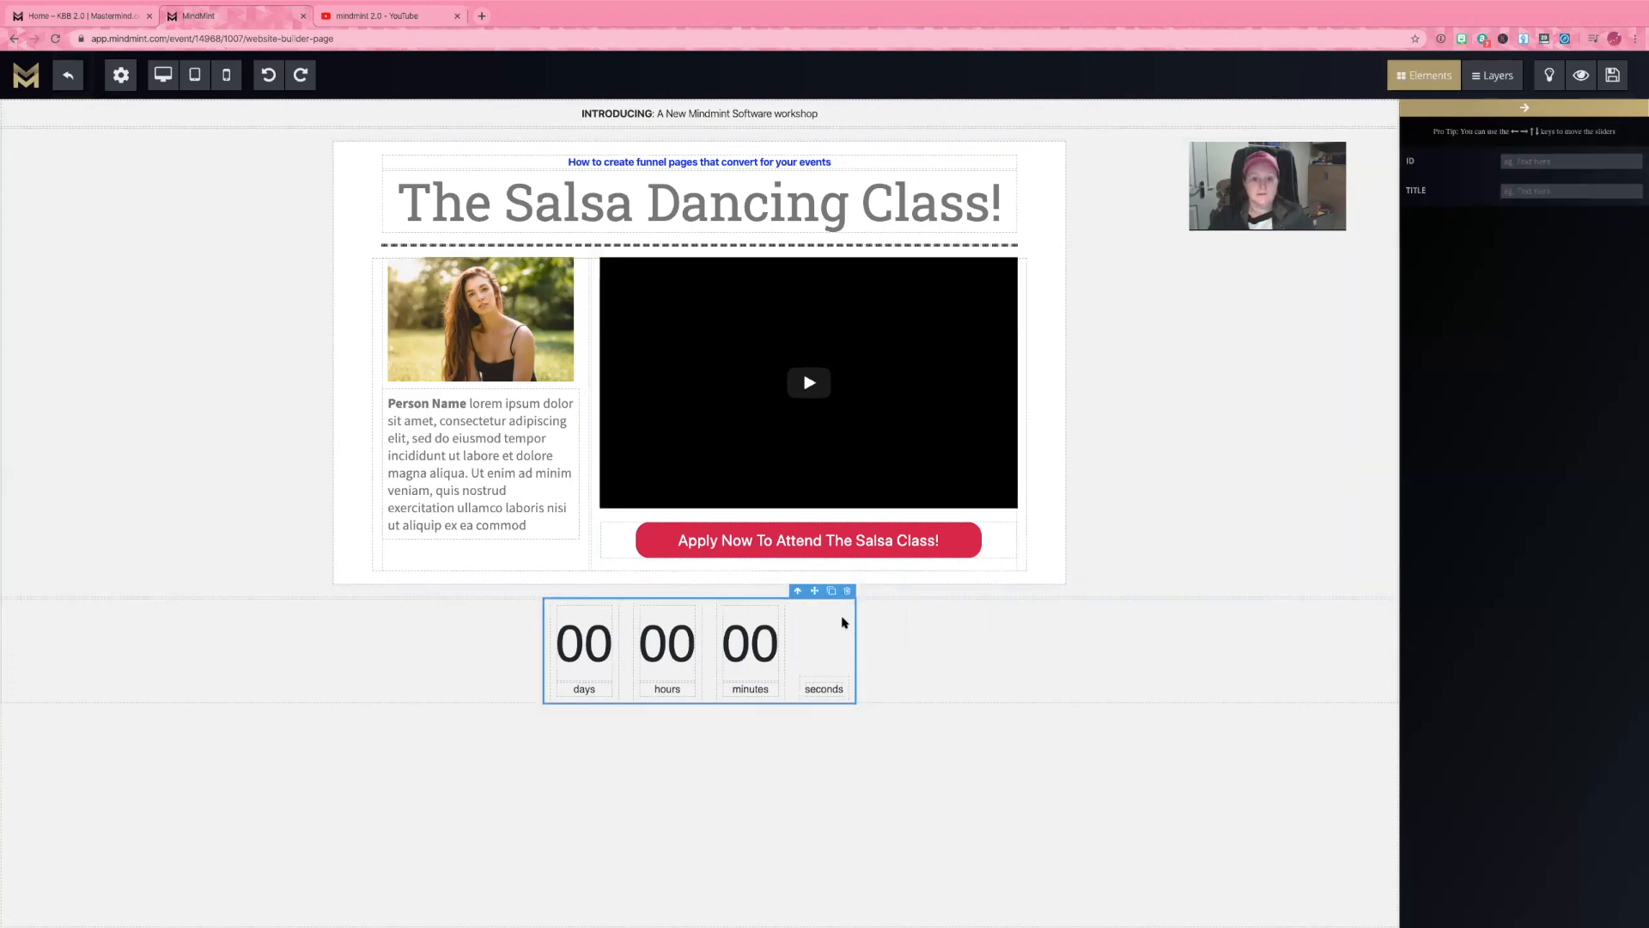
{"action": "left_click", "coordinate": [135, 618]}
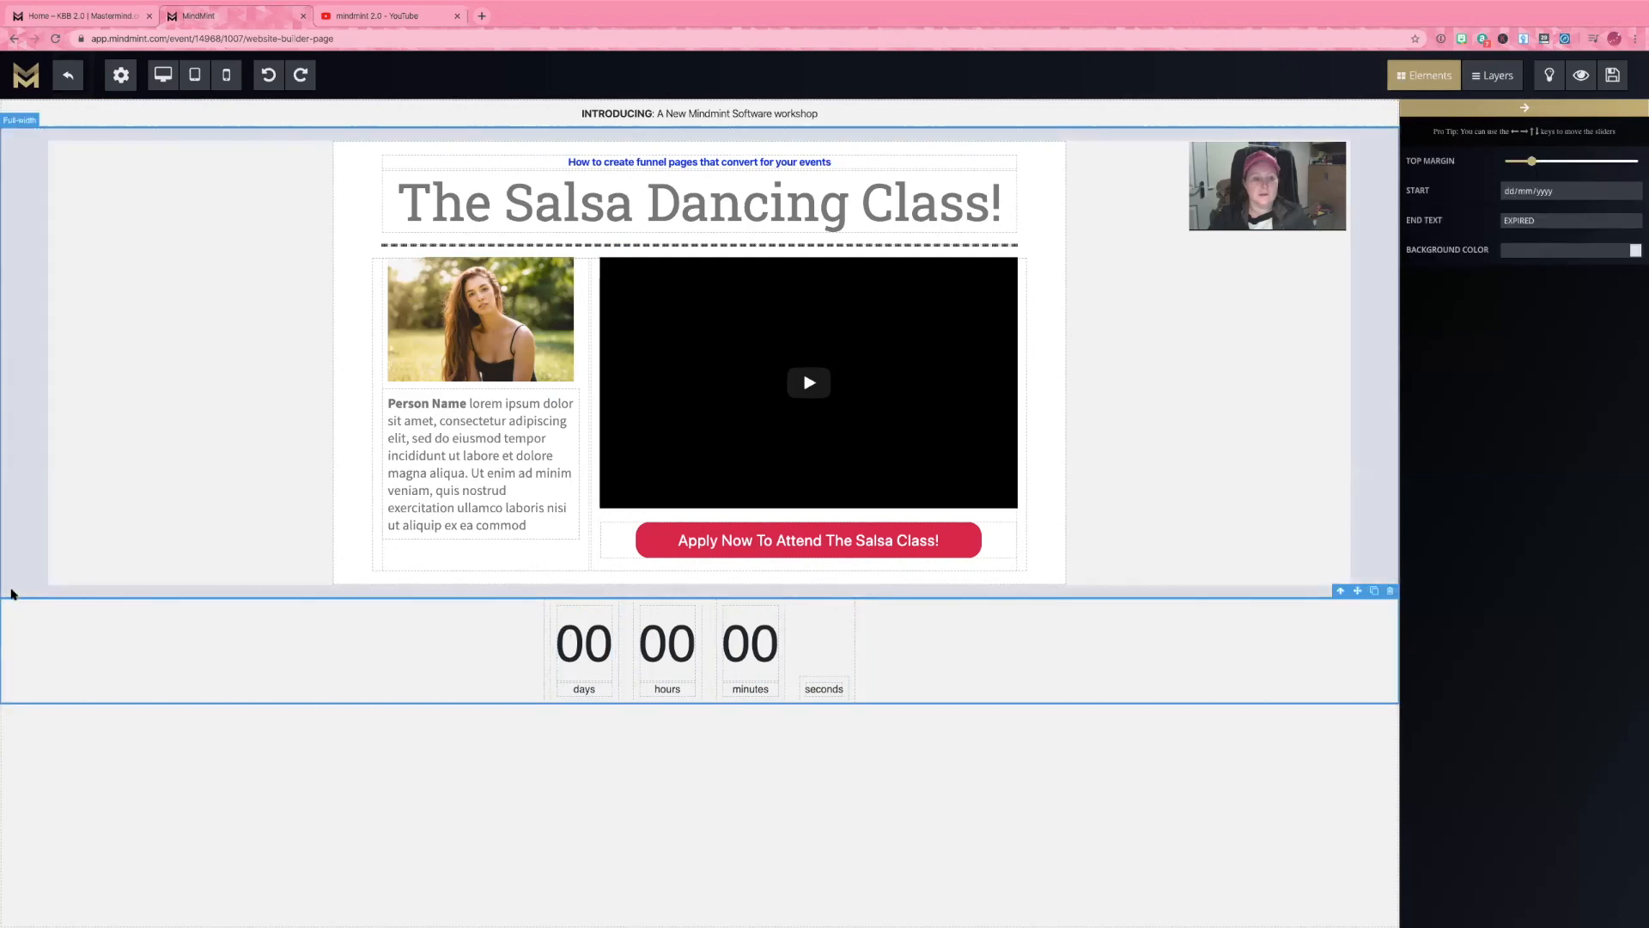
Delete the whole countdown section below the main page section and select the main section.
{"action": "left_click", "coordinate": [1391, 591]}
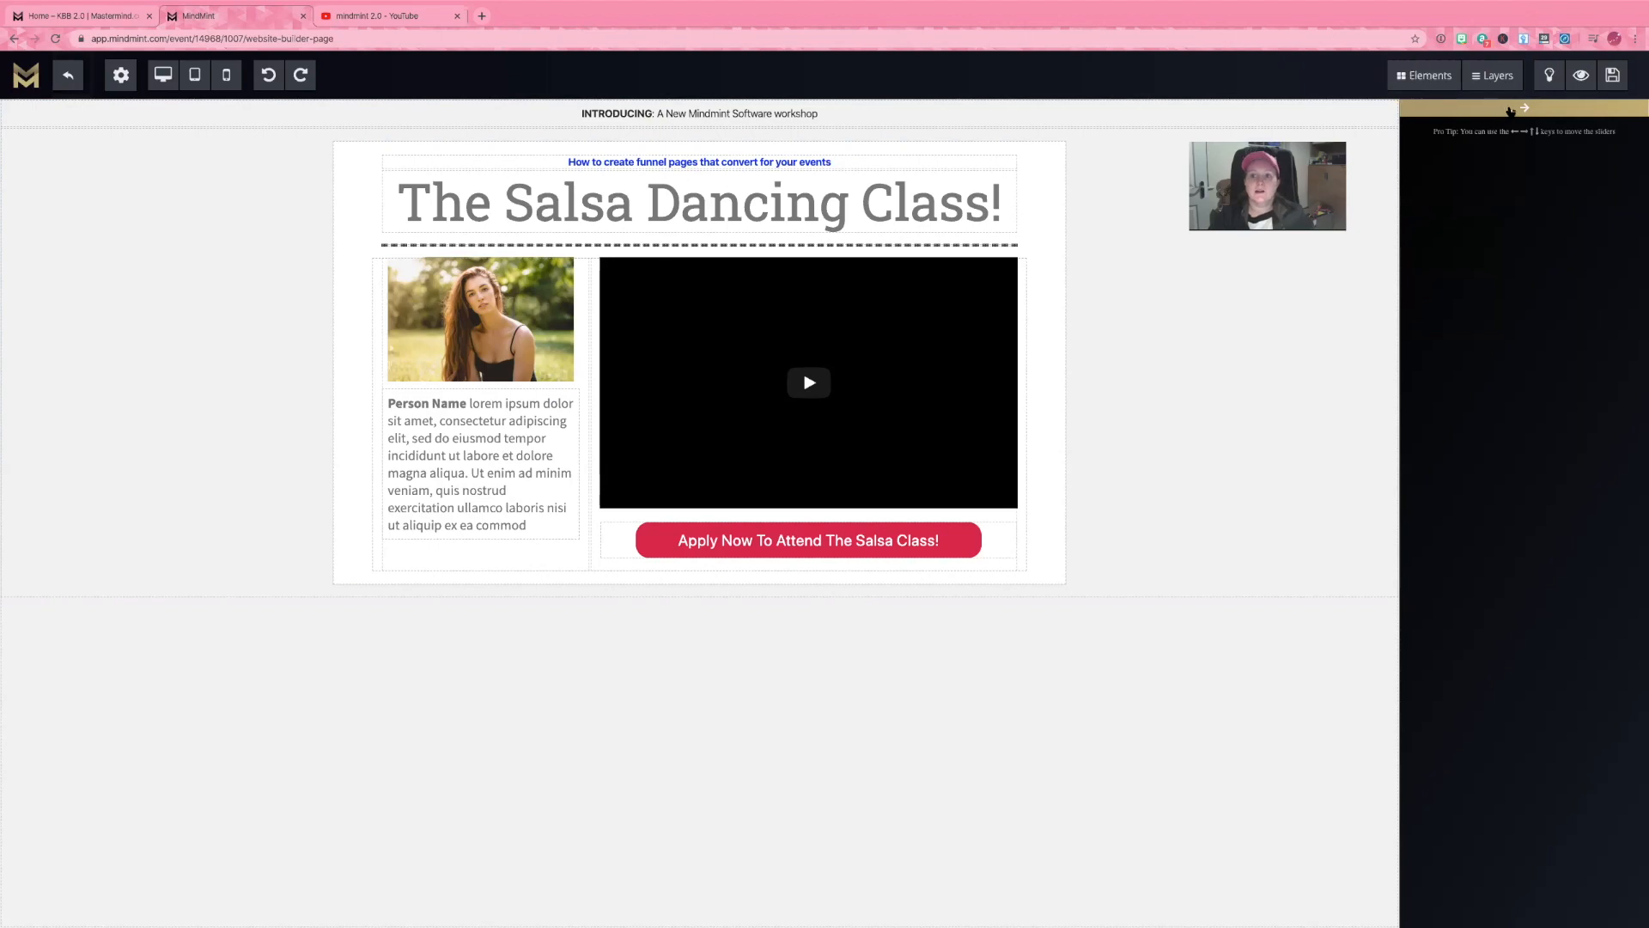
{"action": "left_click", "coordinate": [1178, 266]}
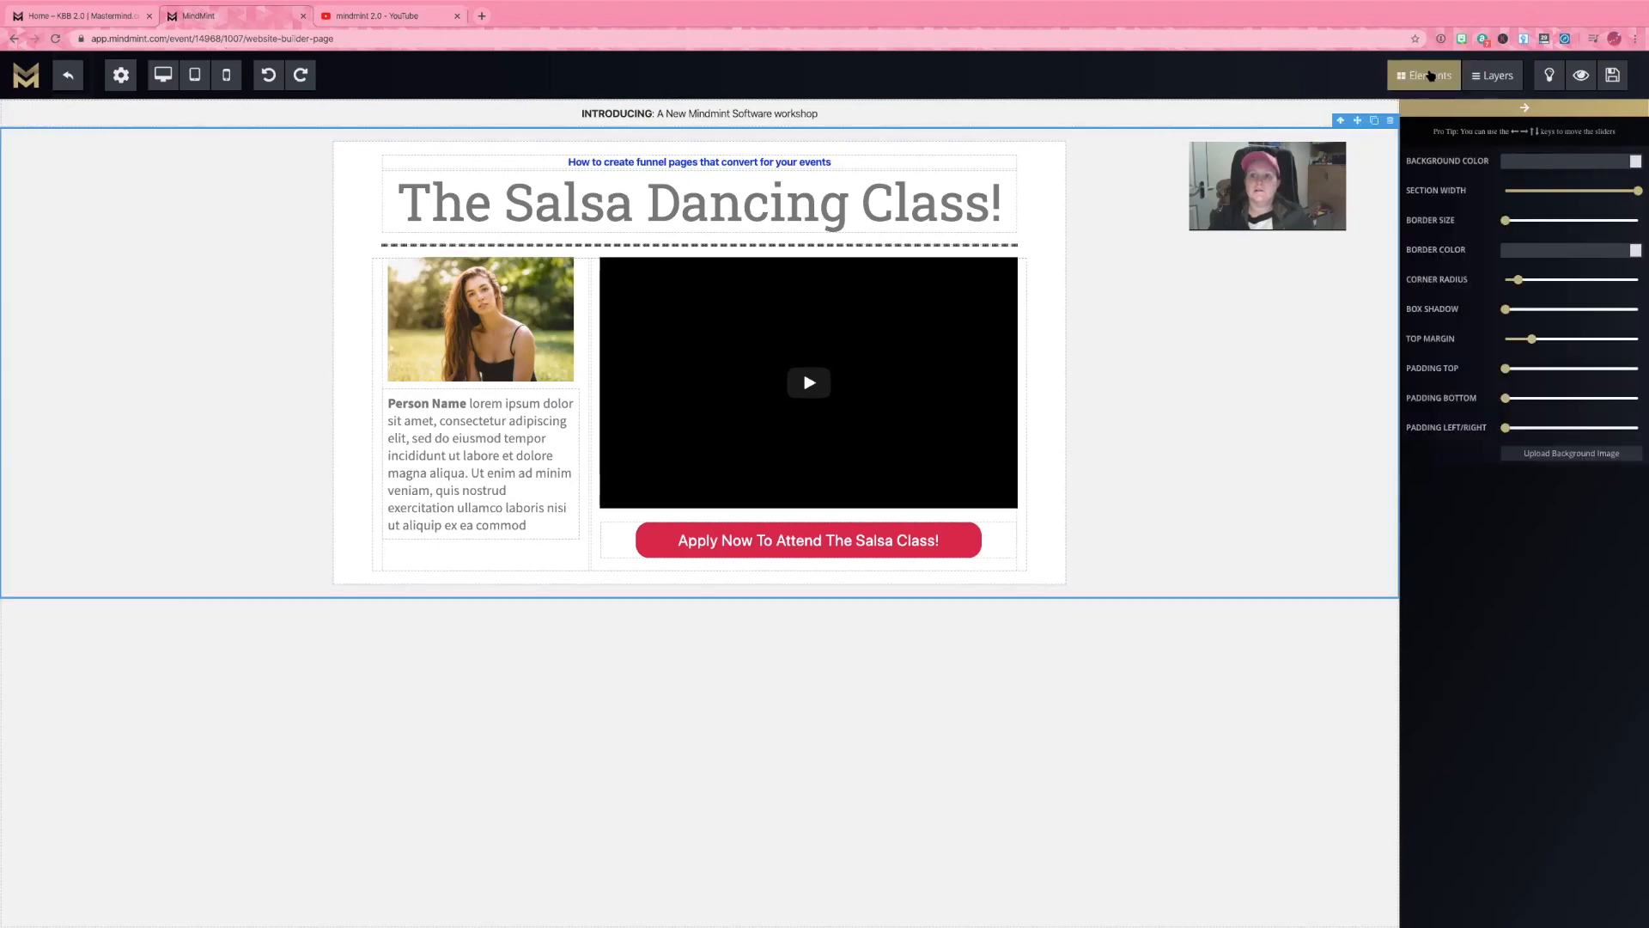
Look through the basic elements, section layouts and blocks available for building the landing page.
{"action": "left_click", "coordinate": [1430, 75]}
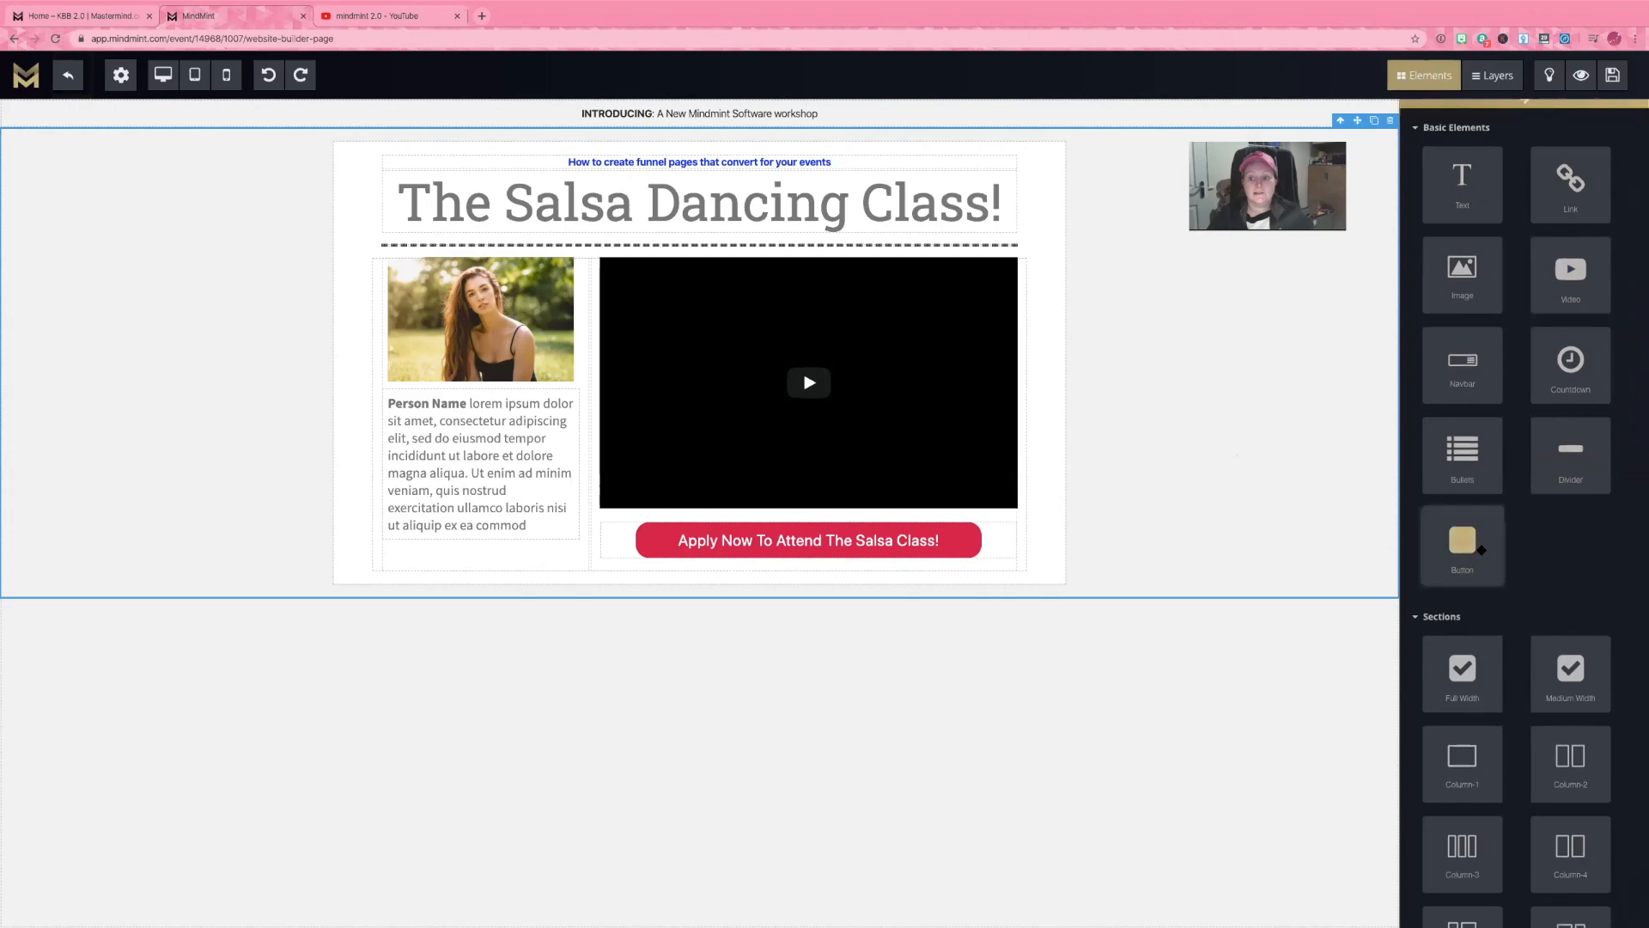
{"action": "scroll", "coordinate": [1482, 550], "scroll_direction": "down", "scroll_amount": 2}
{"action": "scroll", "coordinate": [1482, 550], "scroll_direction": "down", "scroll_amount": 1}
{"action": "scroll", "coordinate": [1482, 550], "scroll_direction": "down", "scroll_amount": 1}
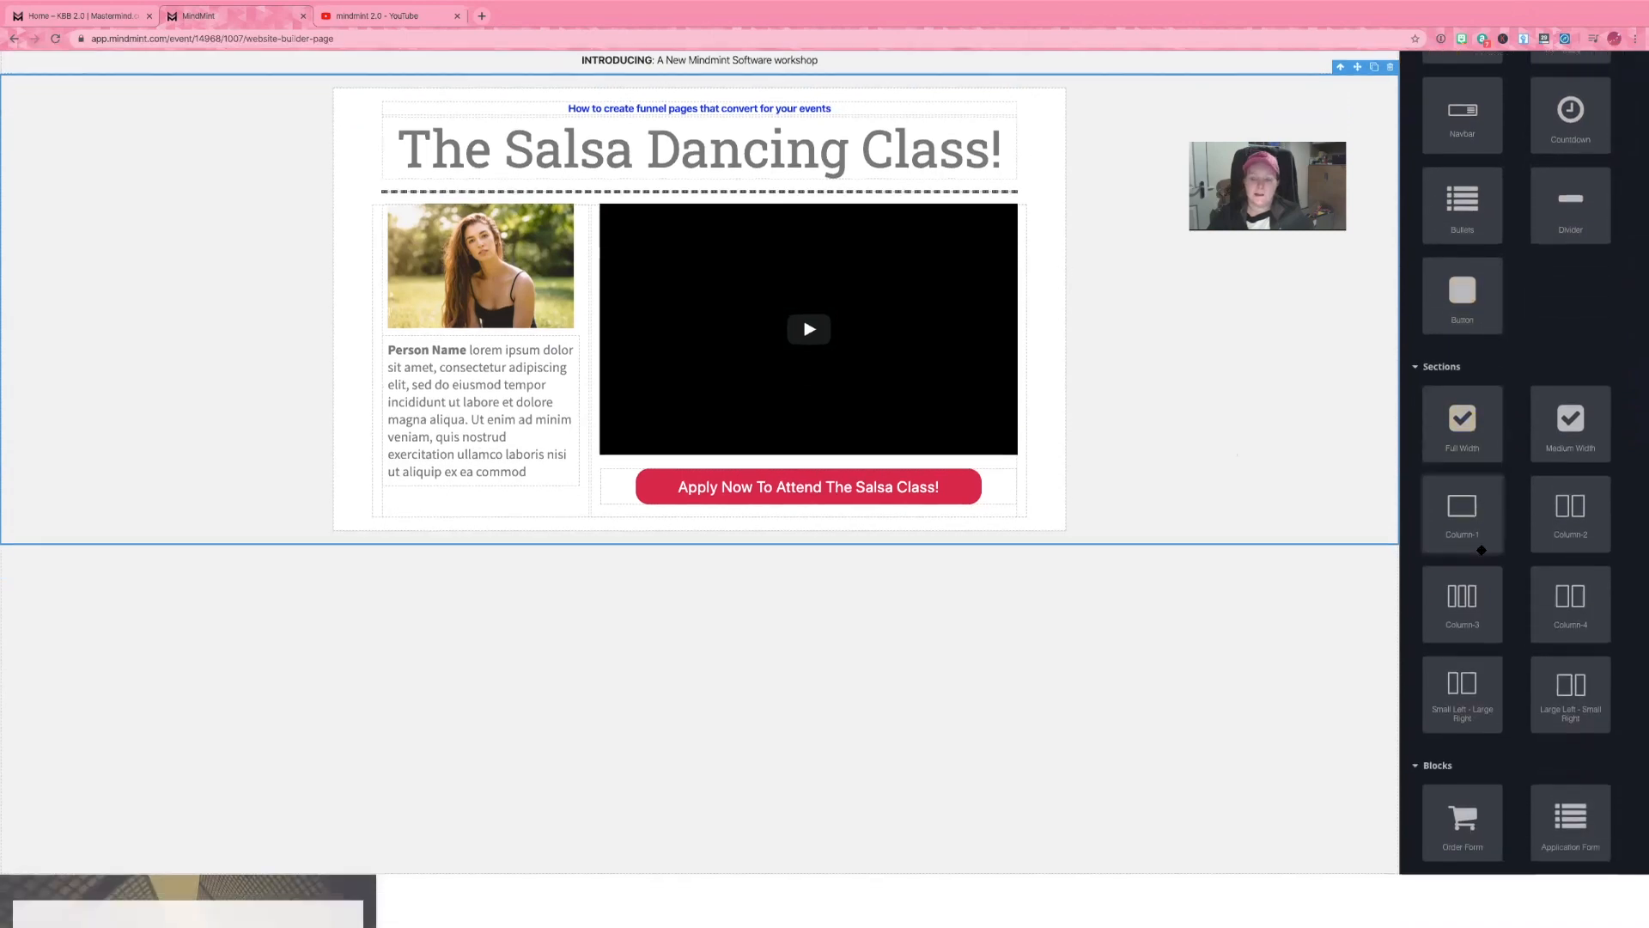
{"action": "scroll", "coordinate": [1482, 549], "scroll_direction": "down", "scroll_amount": 1}
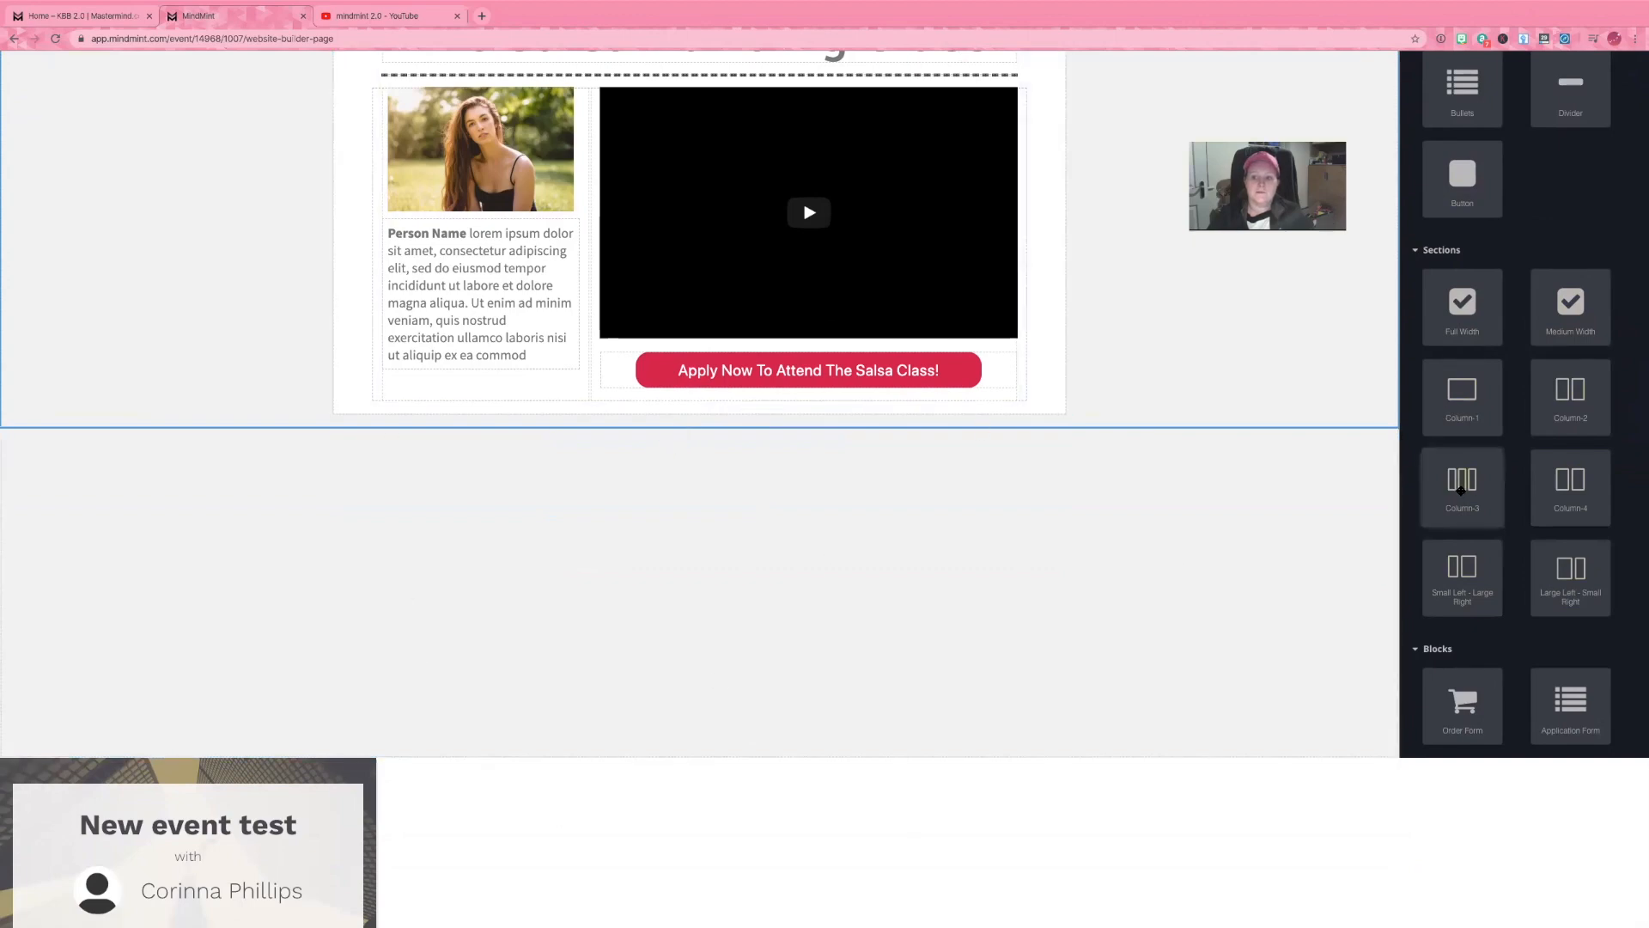
{"action": "scroll", "coordinate": [1462, 516], "scroll_direction": "down", "scroll_amount": 2}
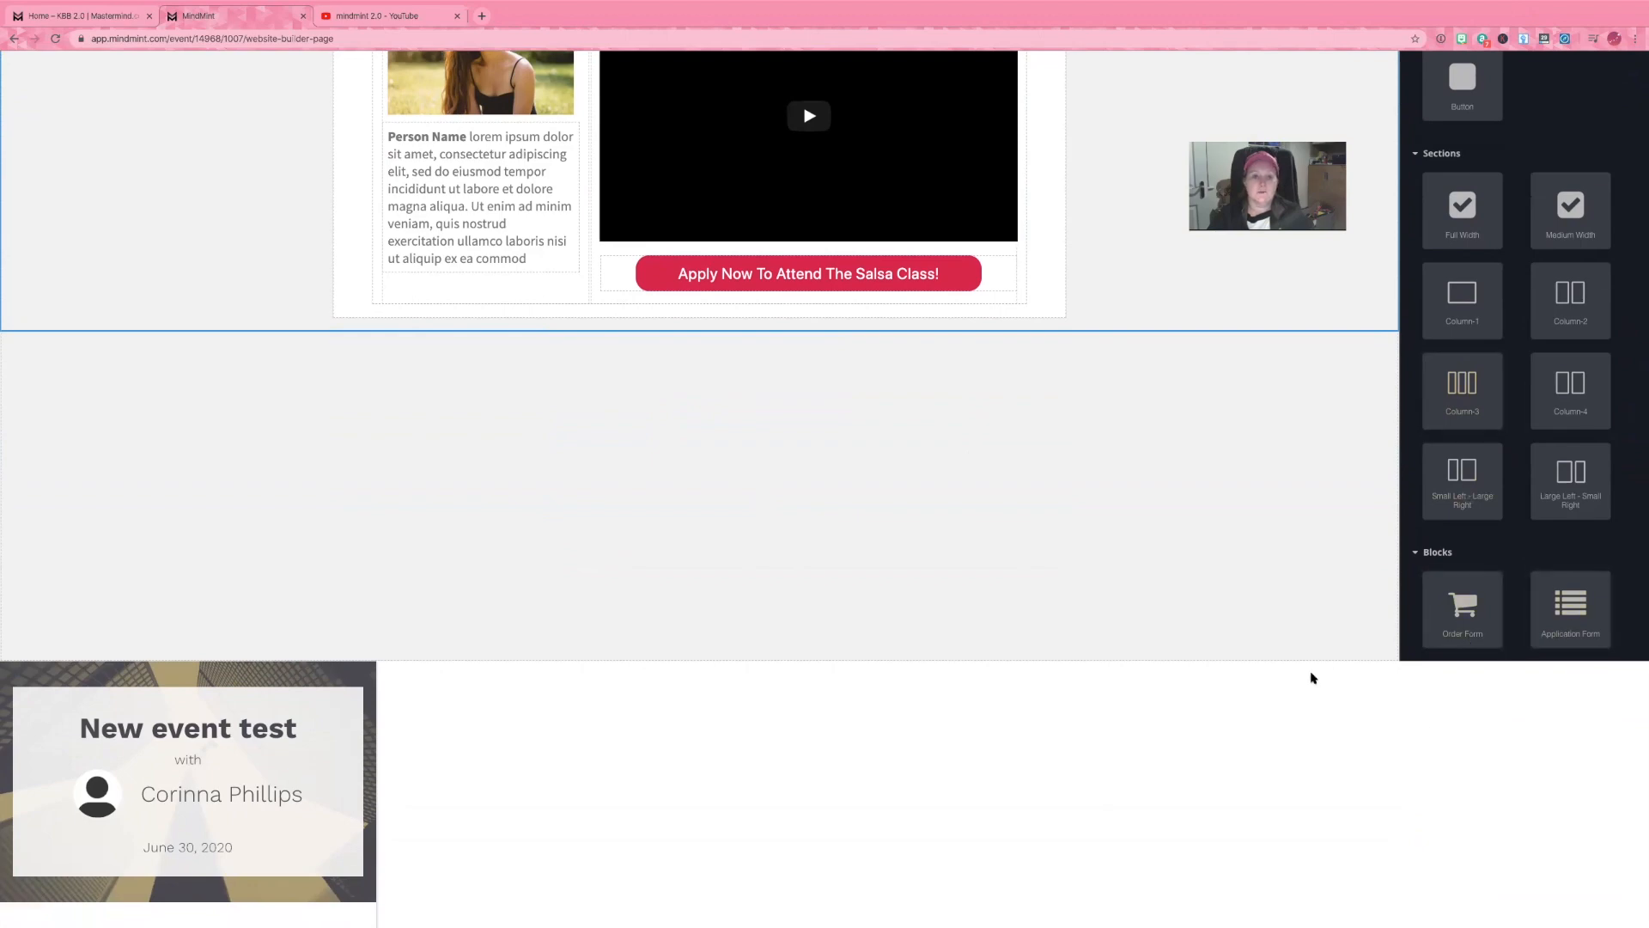
{"action": "scroll", "coordinate": [1116, 531], "scroll_direction": "up", "scroll_amount": 3}
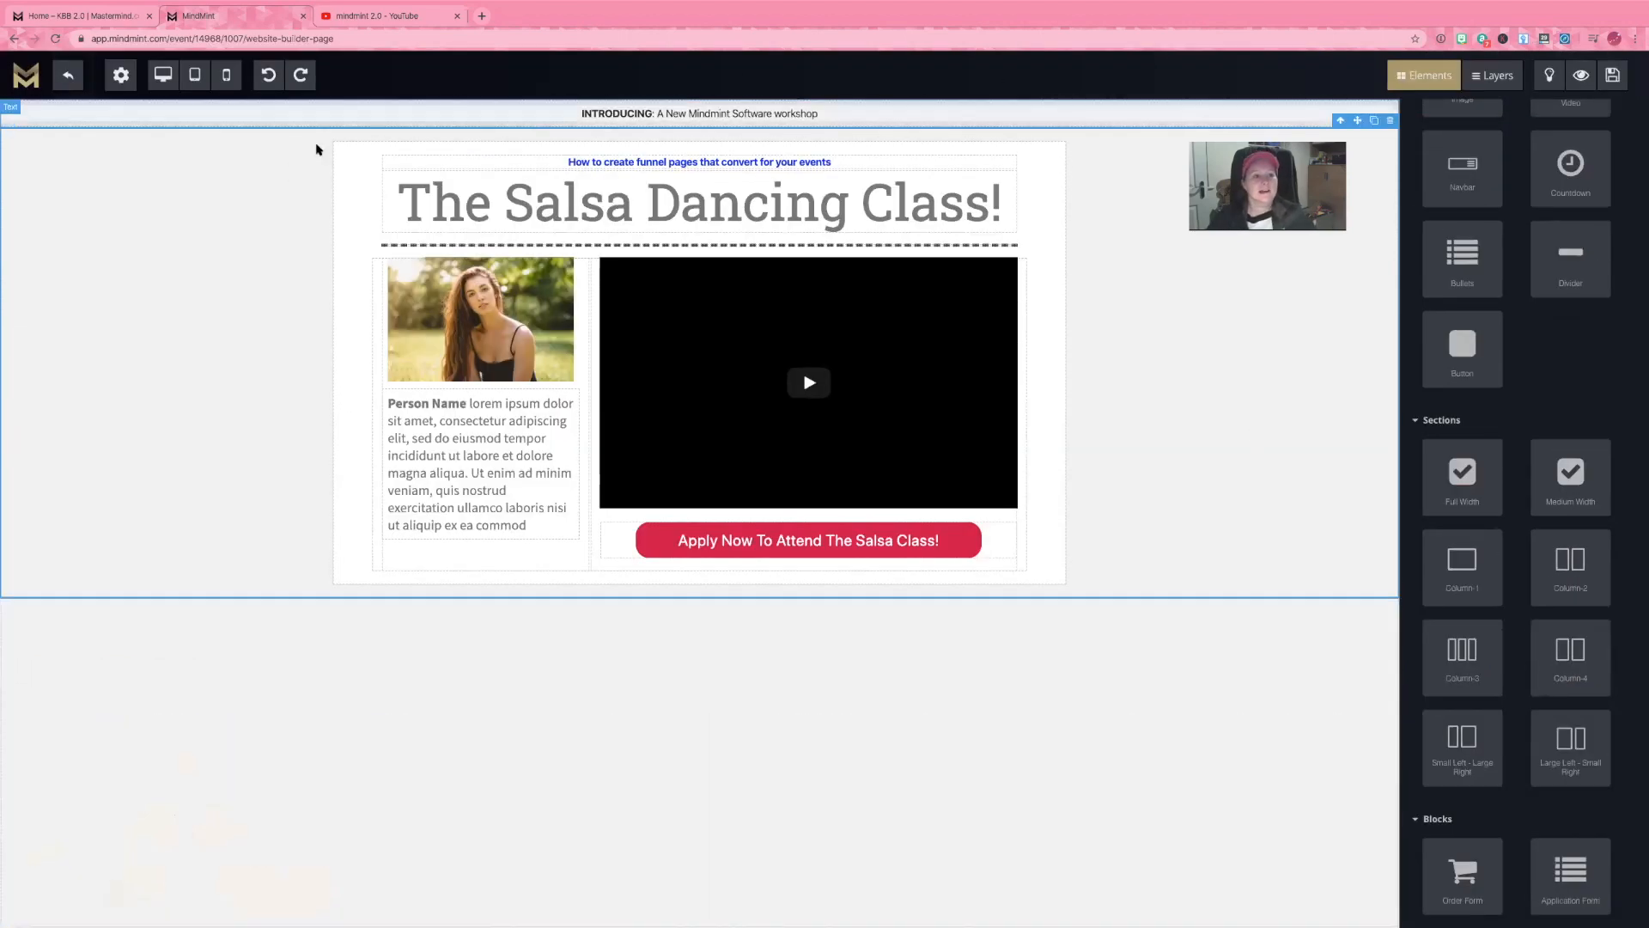
Save the landing page and check its tablet and mobile layouts, ending in the desktop view.
{"action": "left_click", "coordinate": [1613, 76]}
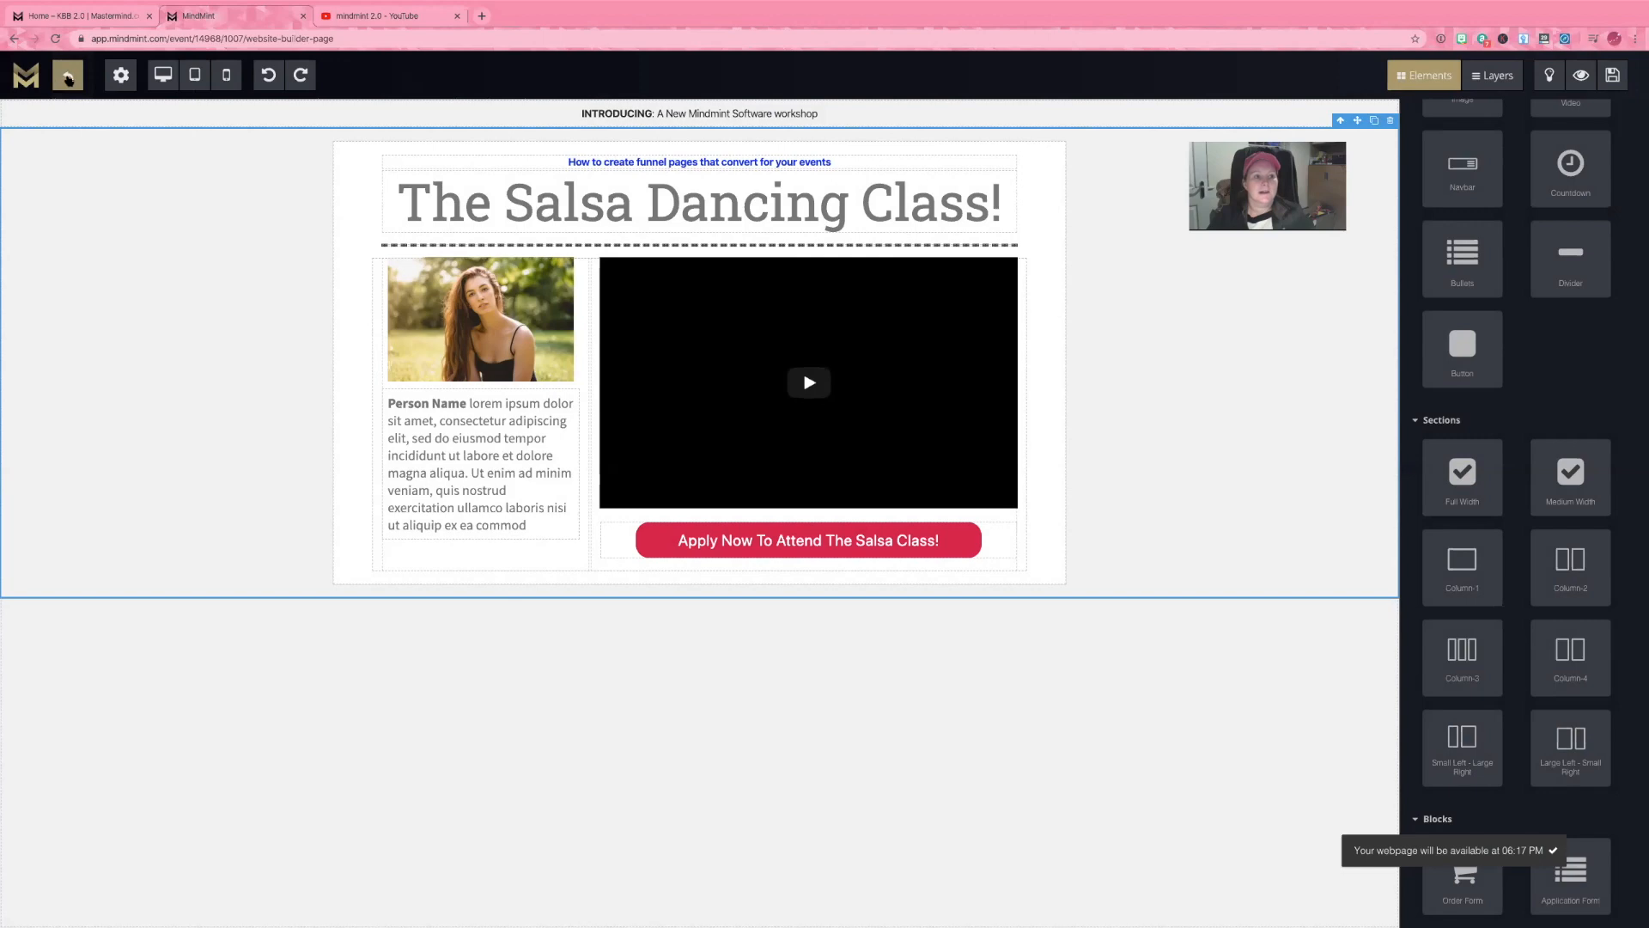
{"action": "left_click", "coordinate": [198, 77]}
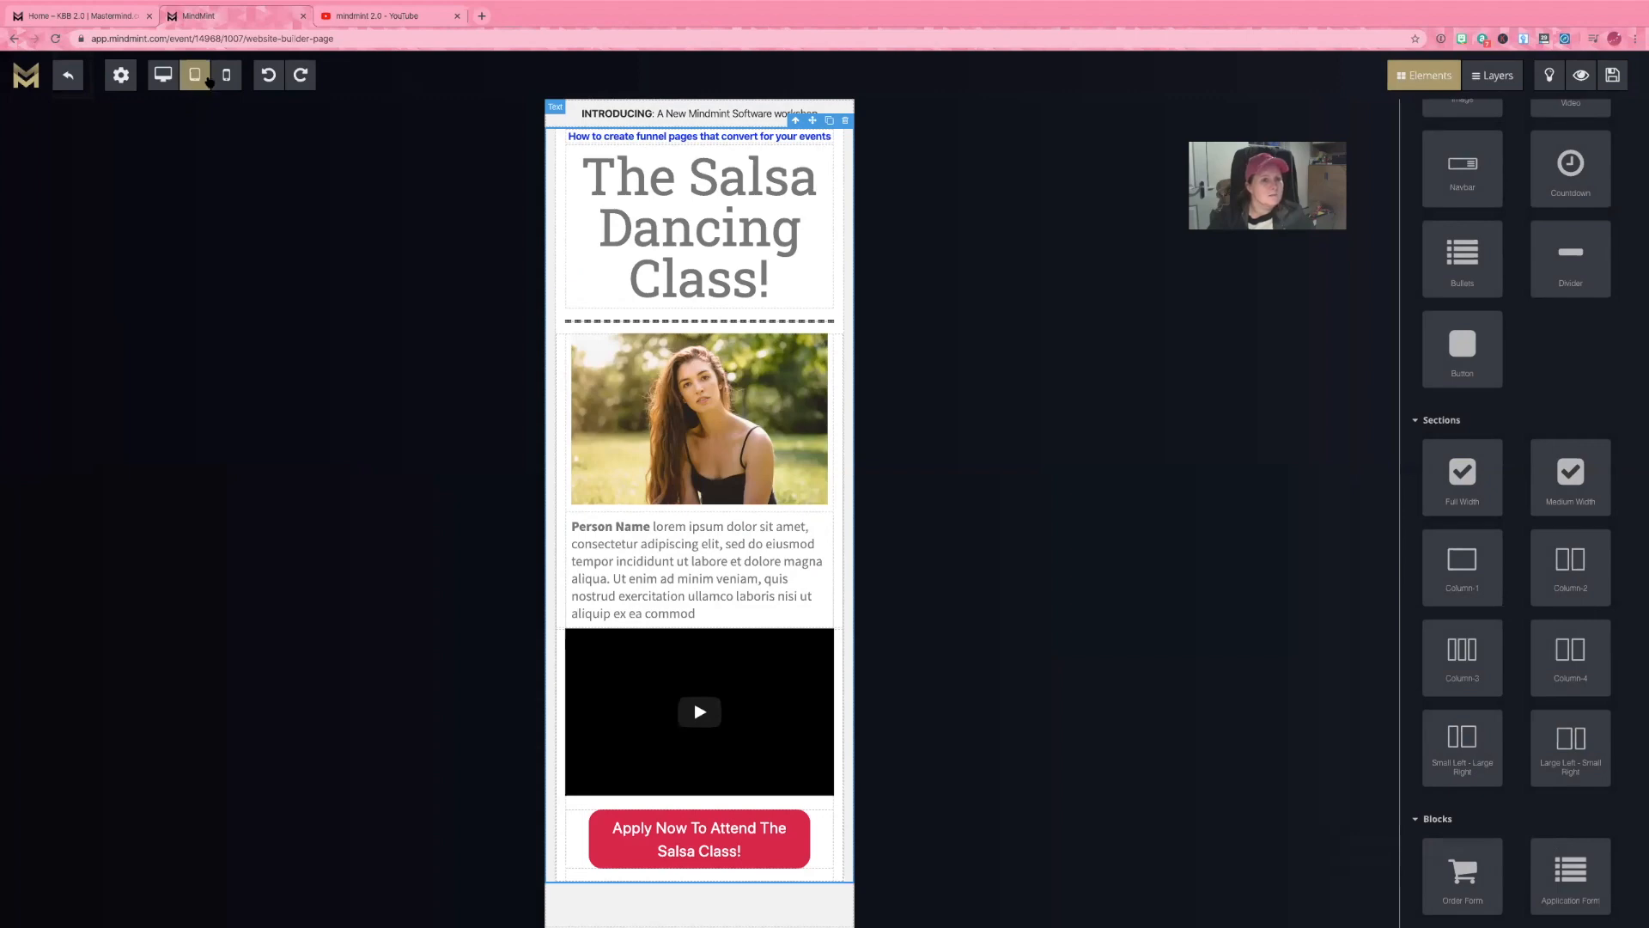
{"action": "left_click", "coordinate": [228, 77]}
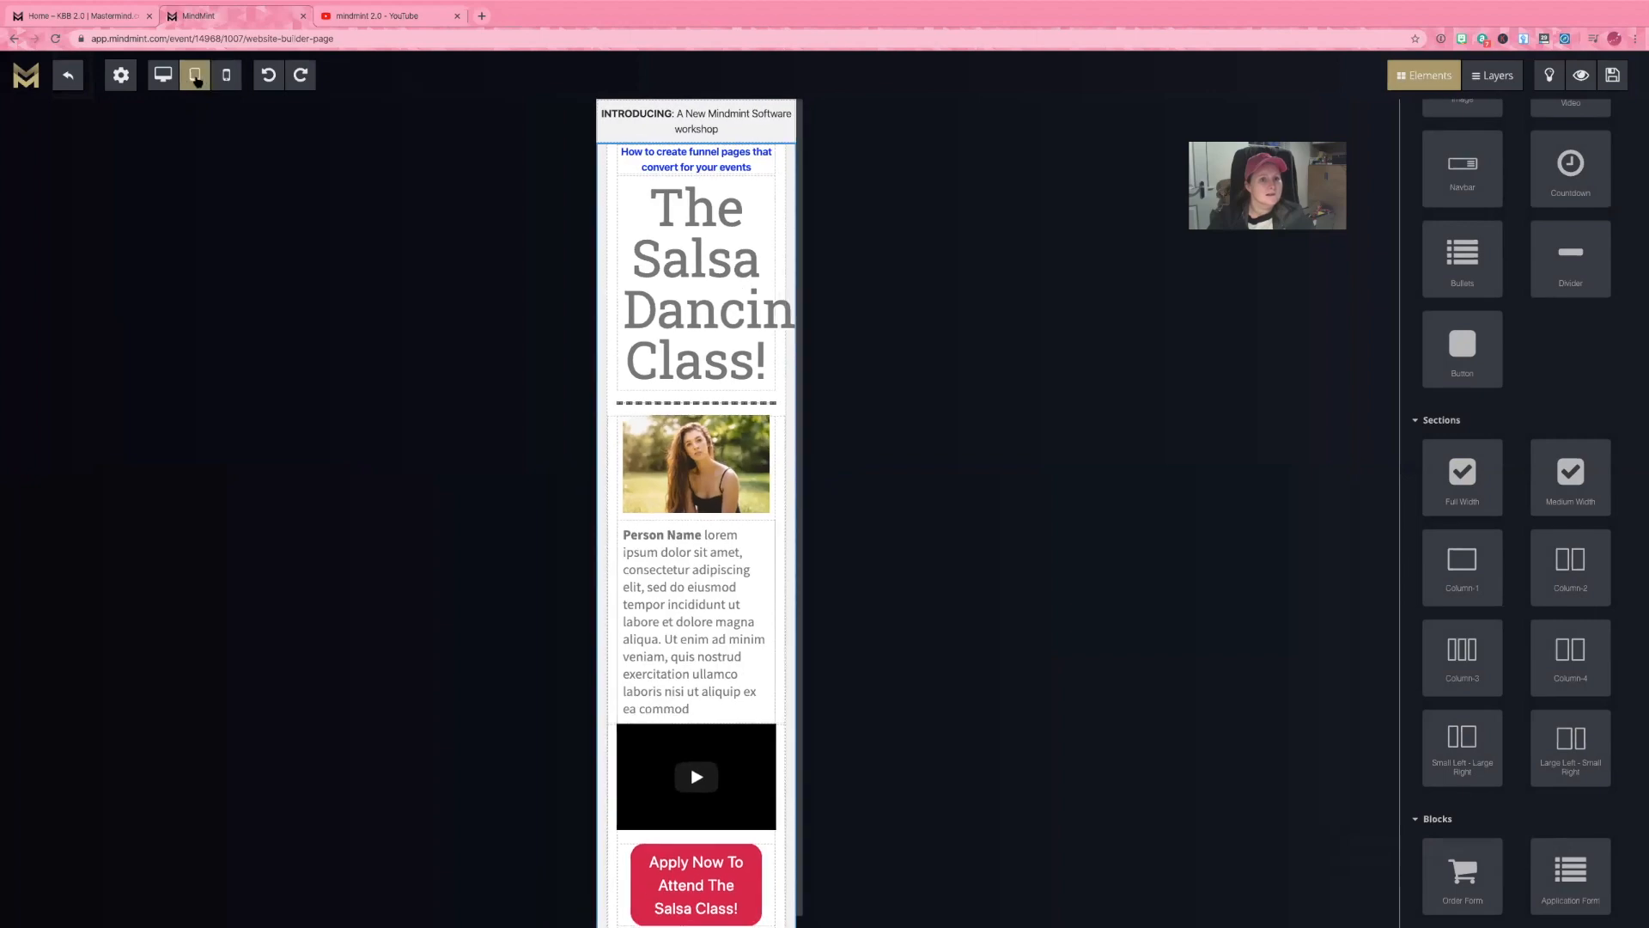
{"action": "left_click", "coordinate": [196, 77]}
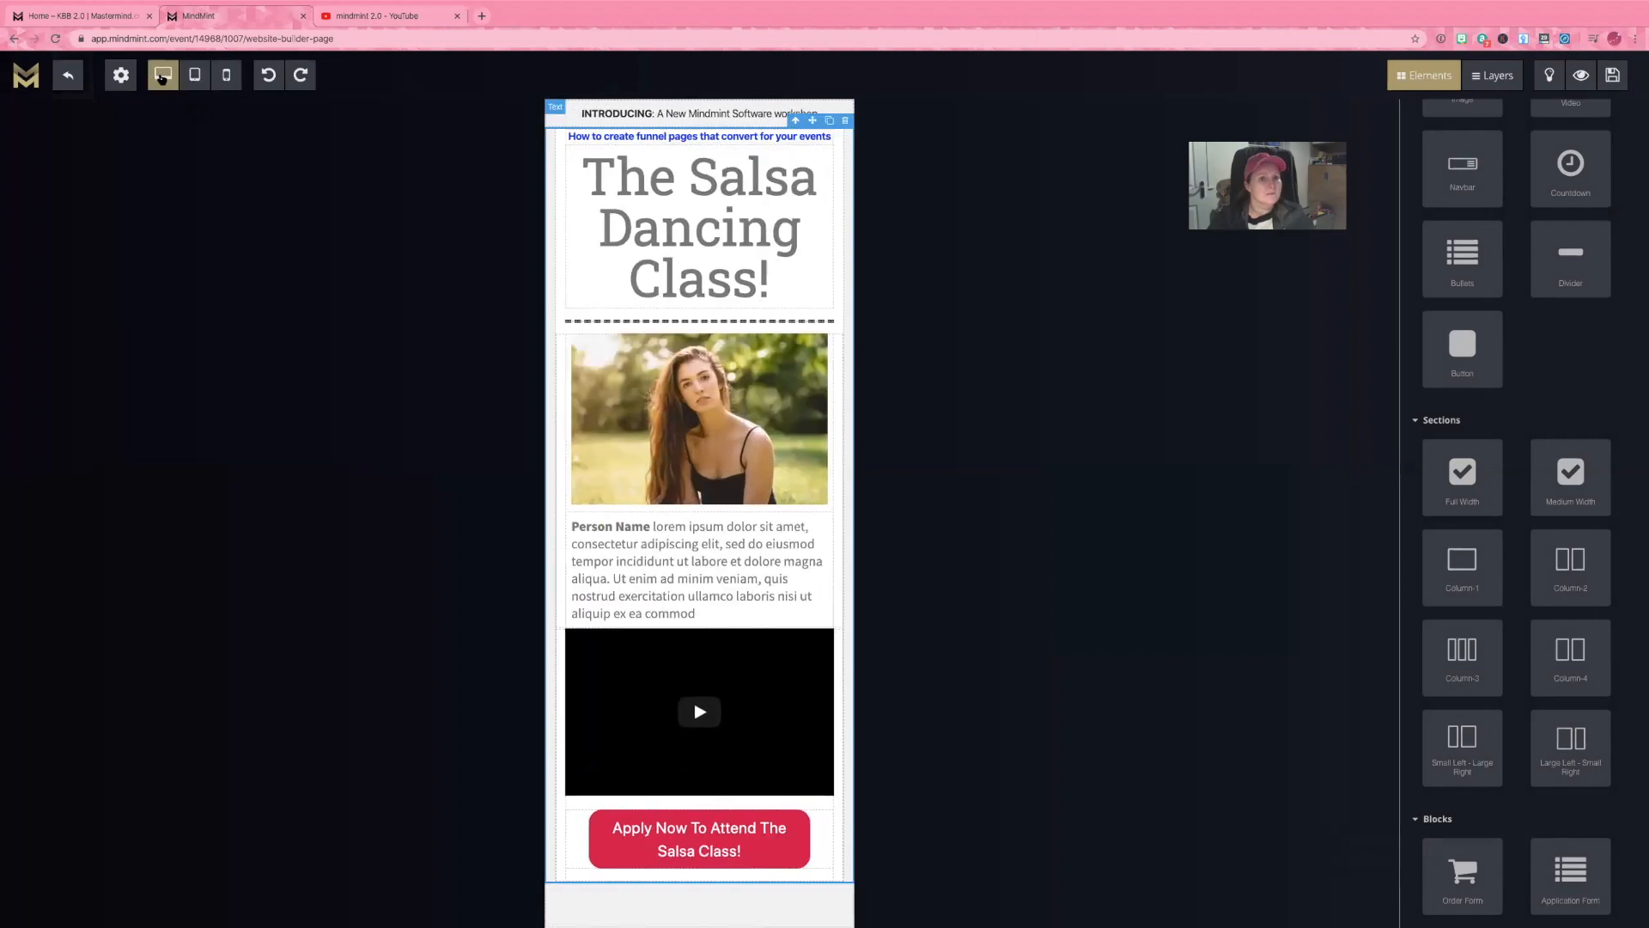
{"action": "left_click", "coordinate": [162, 76]}
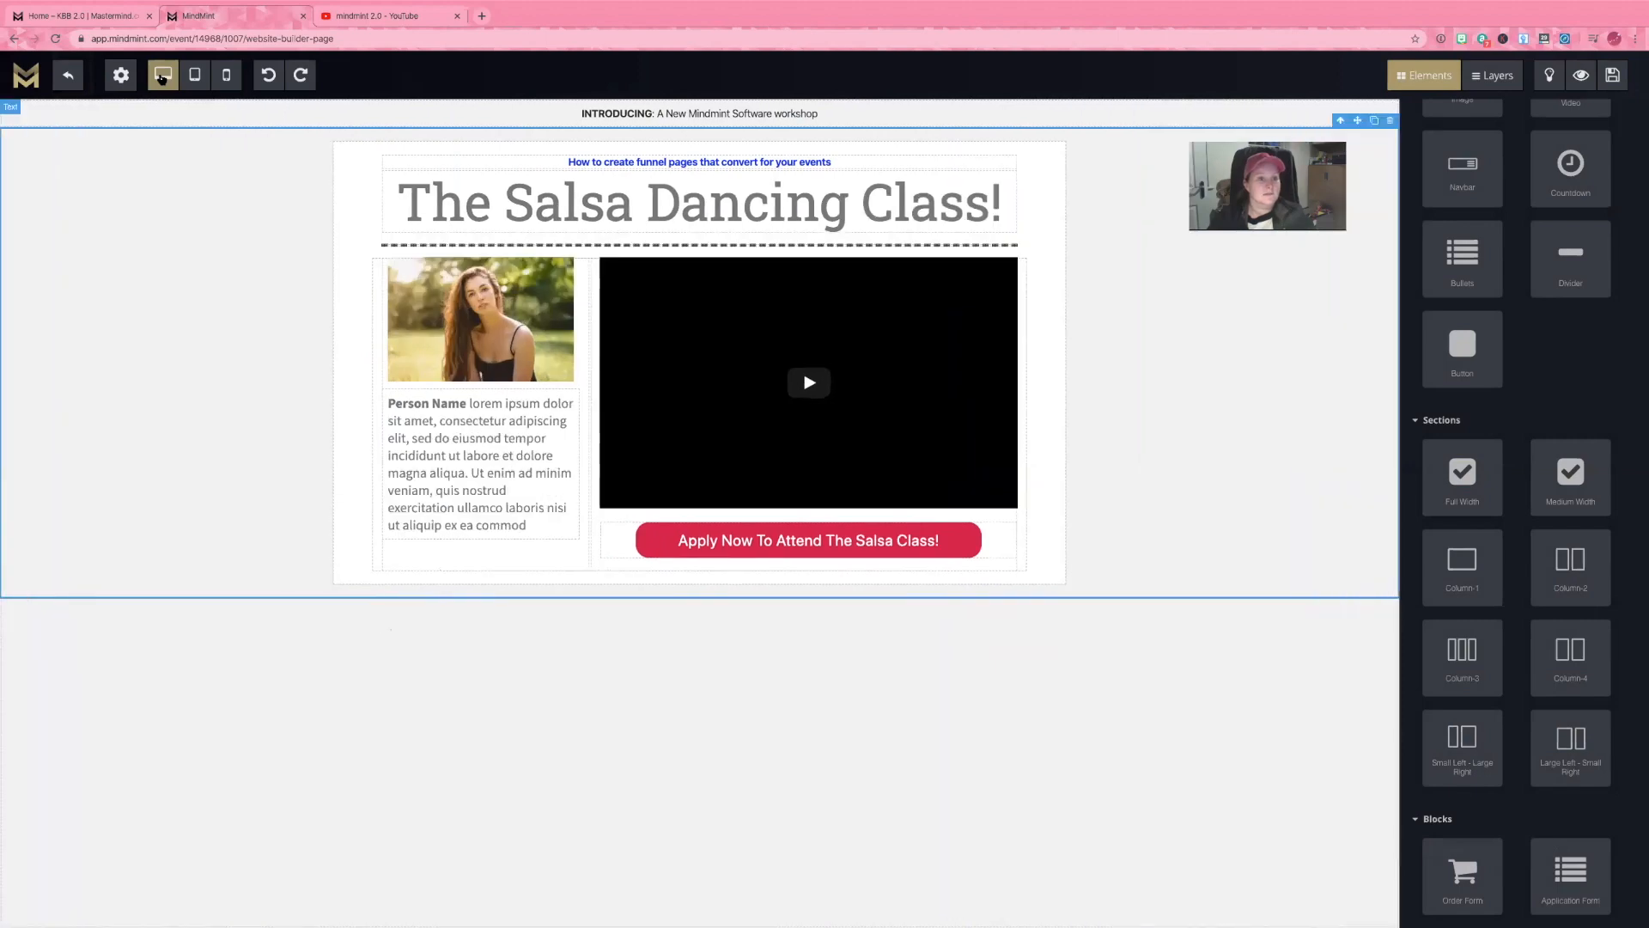
Leave the page builder and add a blank landing page to the event's funnel by building your own funnel.
{"action": "left_click", "coordinate": [64, 77]}
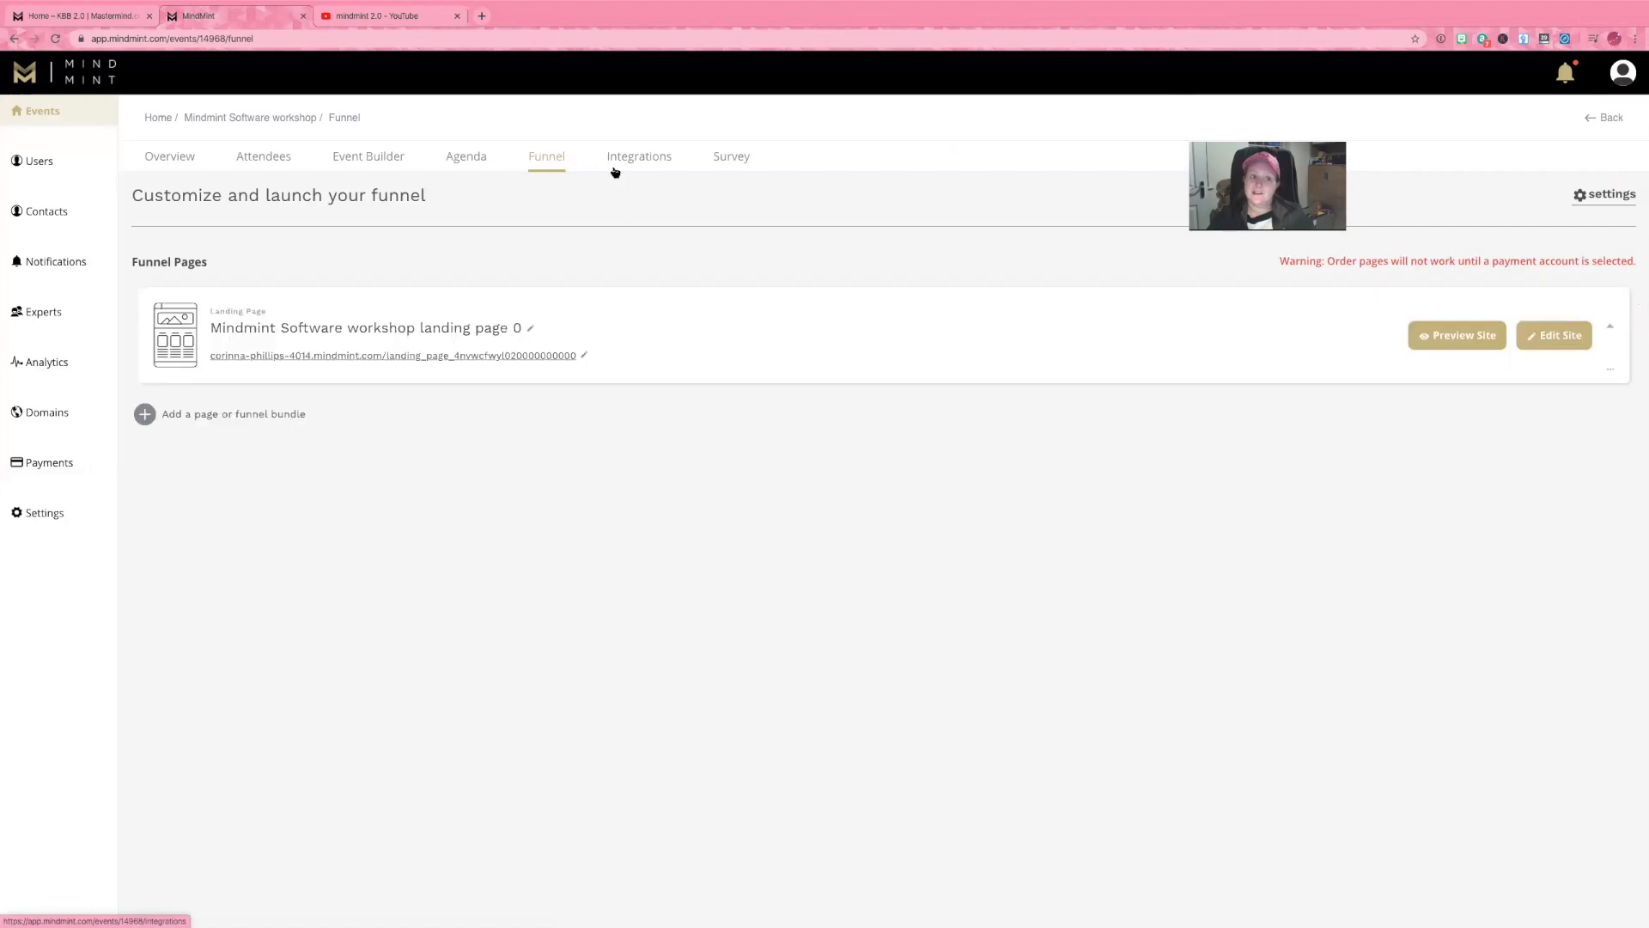
{"action": "left_click", "coordinate": [145, 414]}
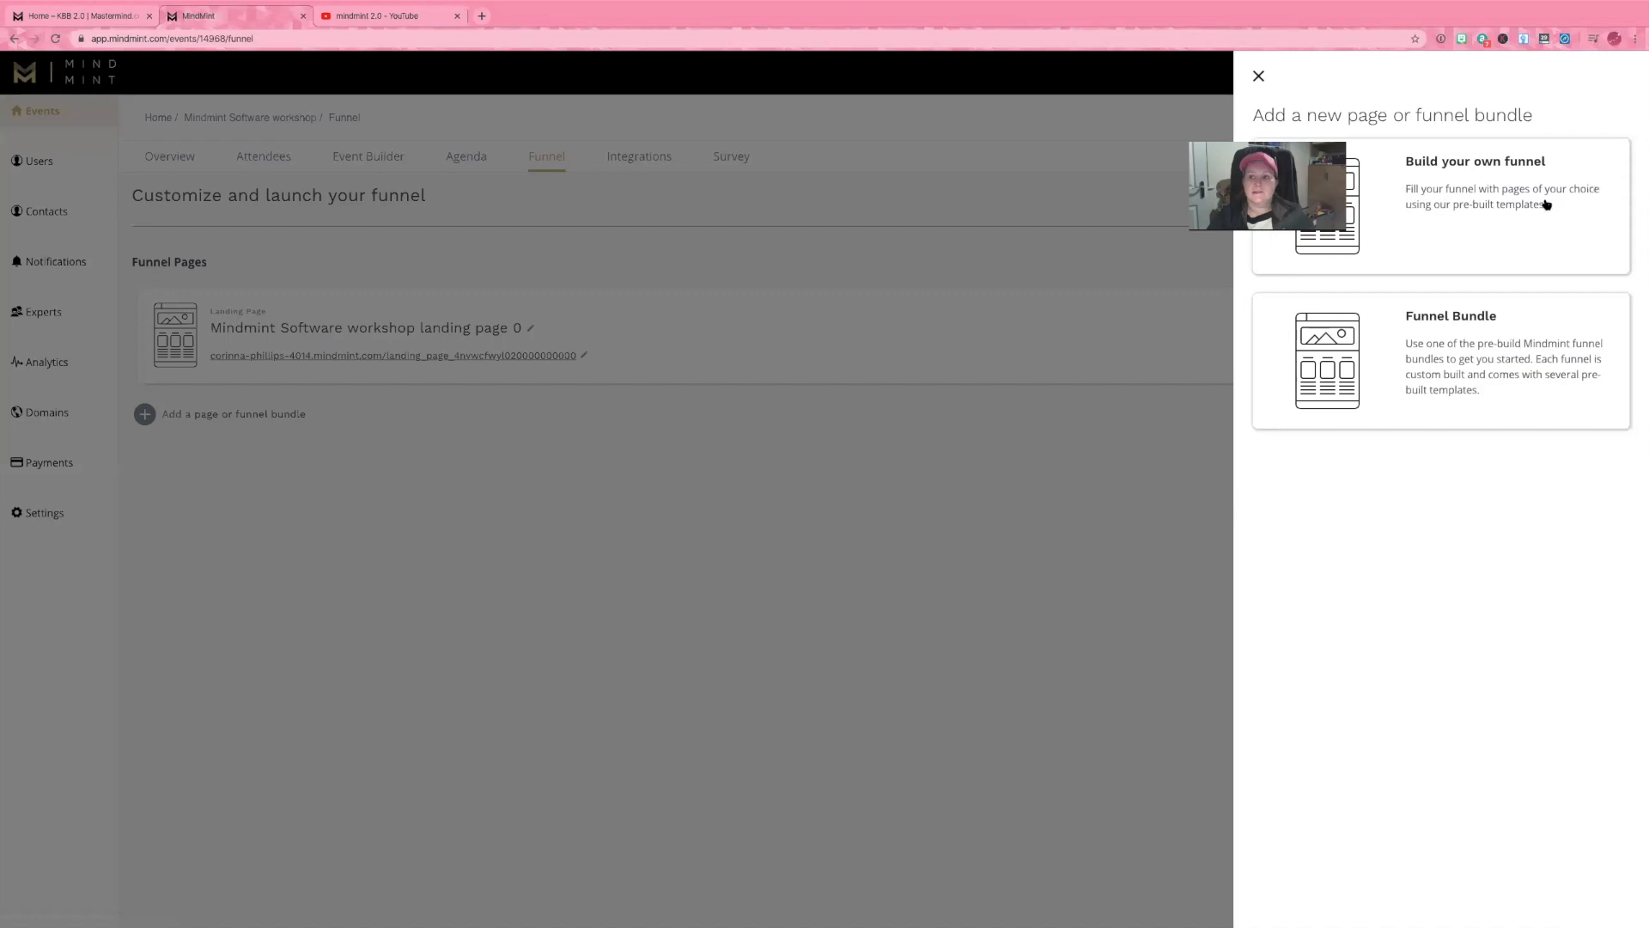
{"action": "left_click", "coordinate": [1297, 206]}
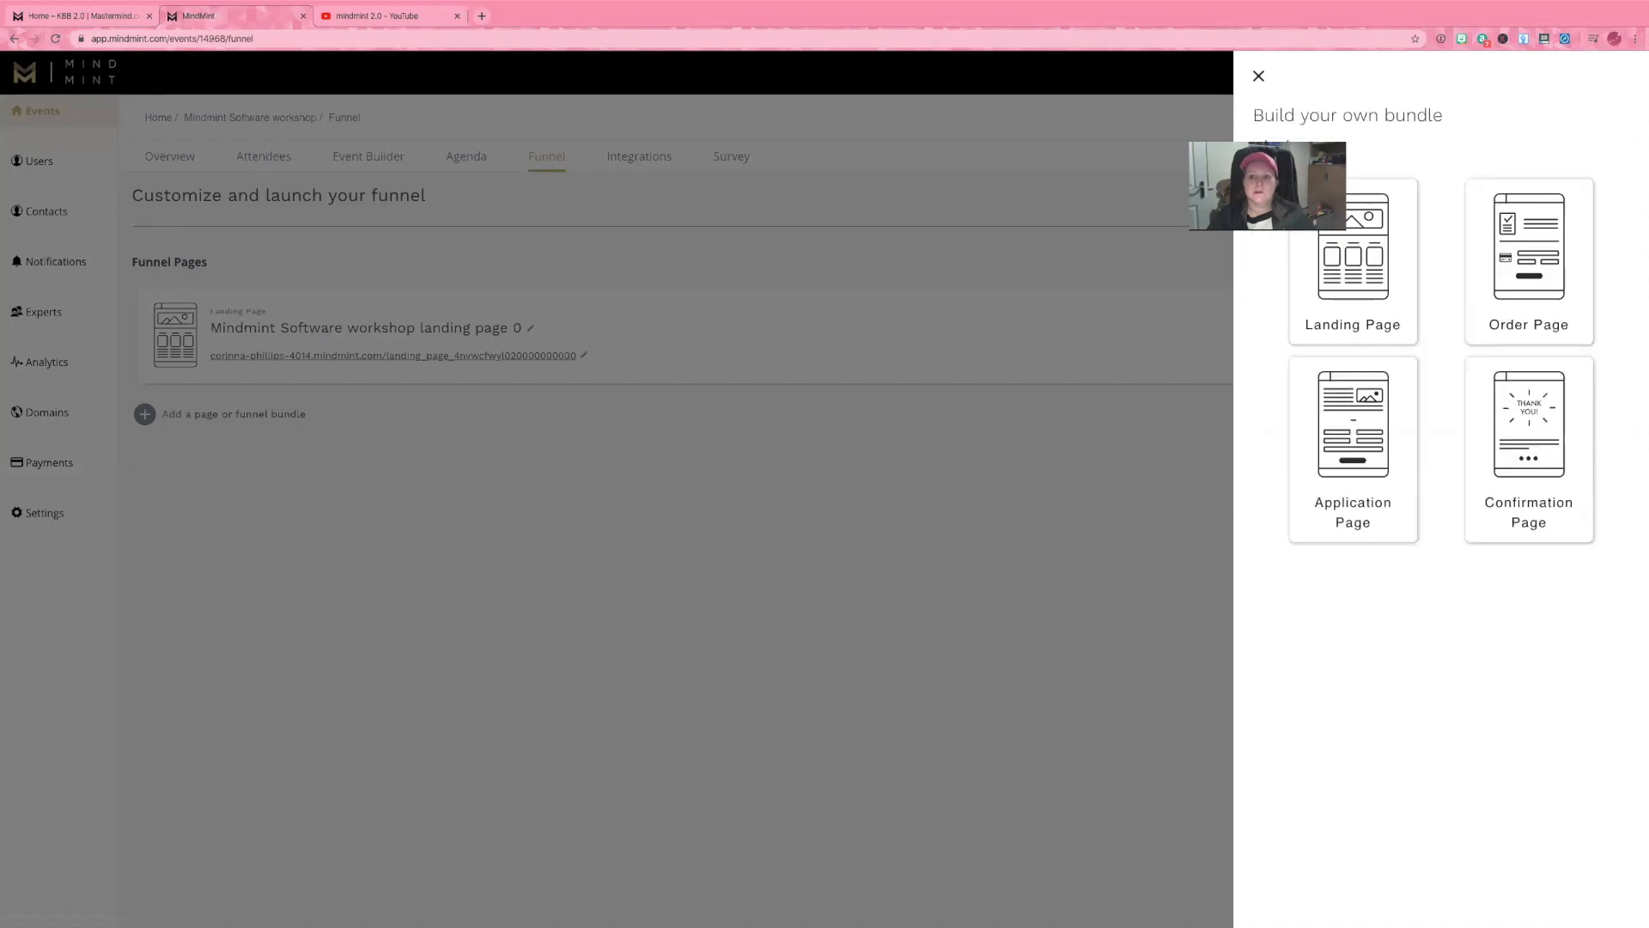
{"action": "left_click", "coordinate": [1353, 288]}
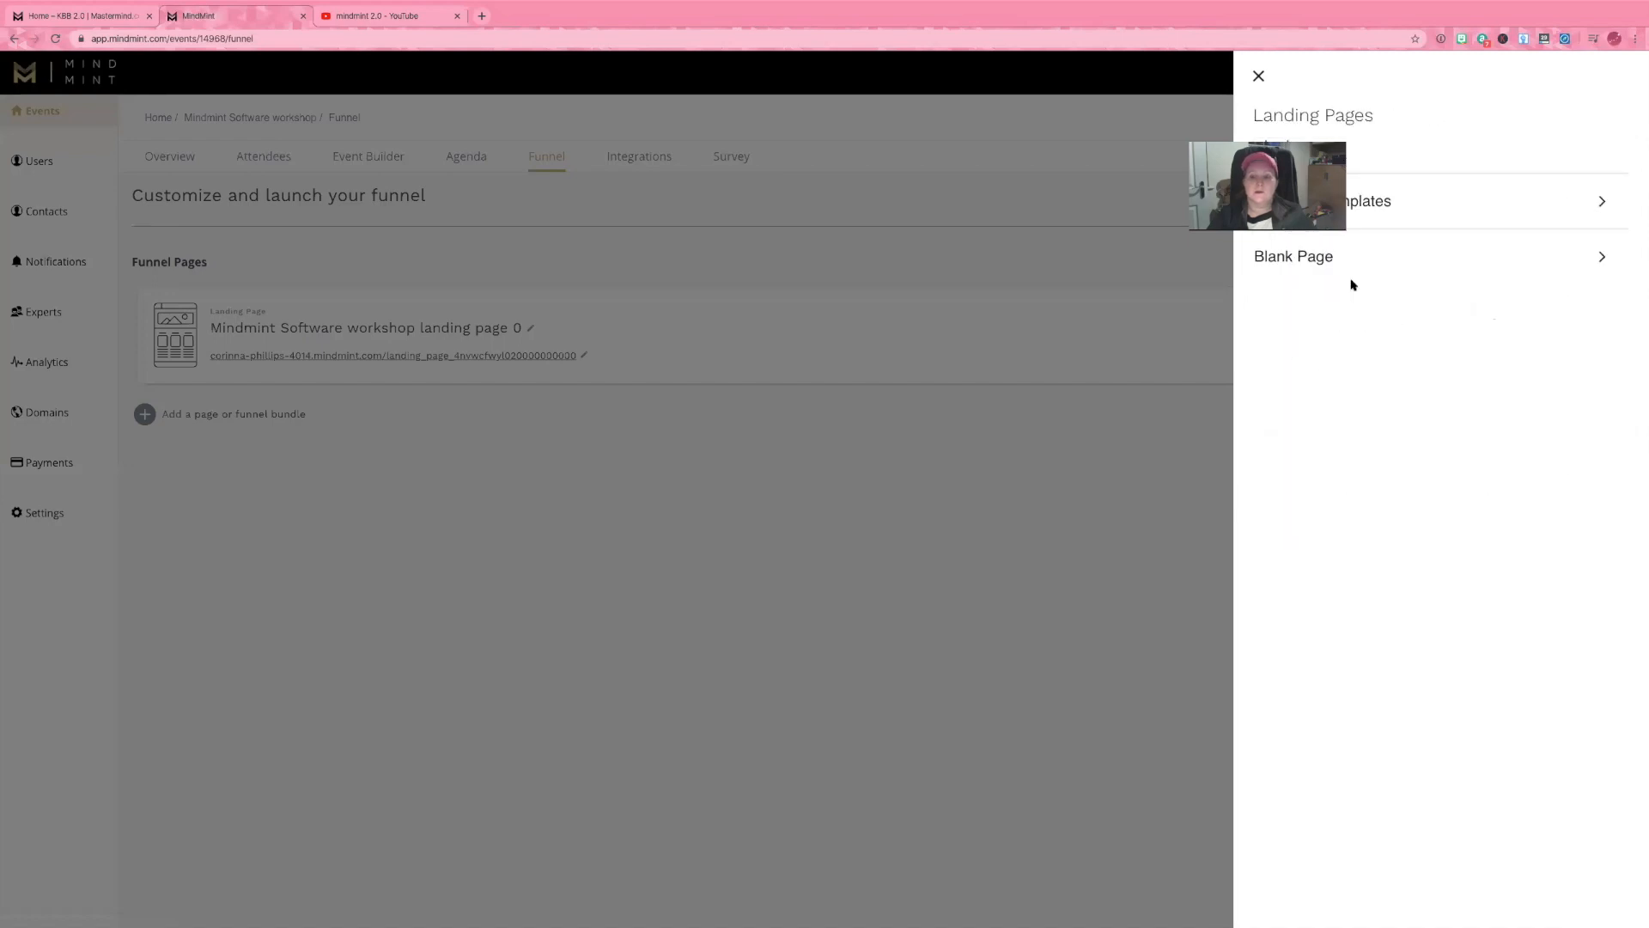
{"action": "left_click", "coordinate": [1288, 256]}
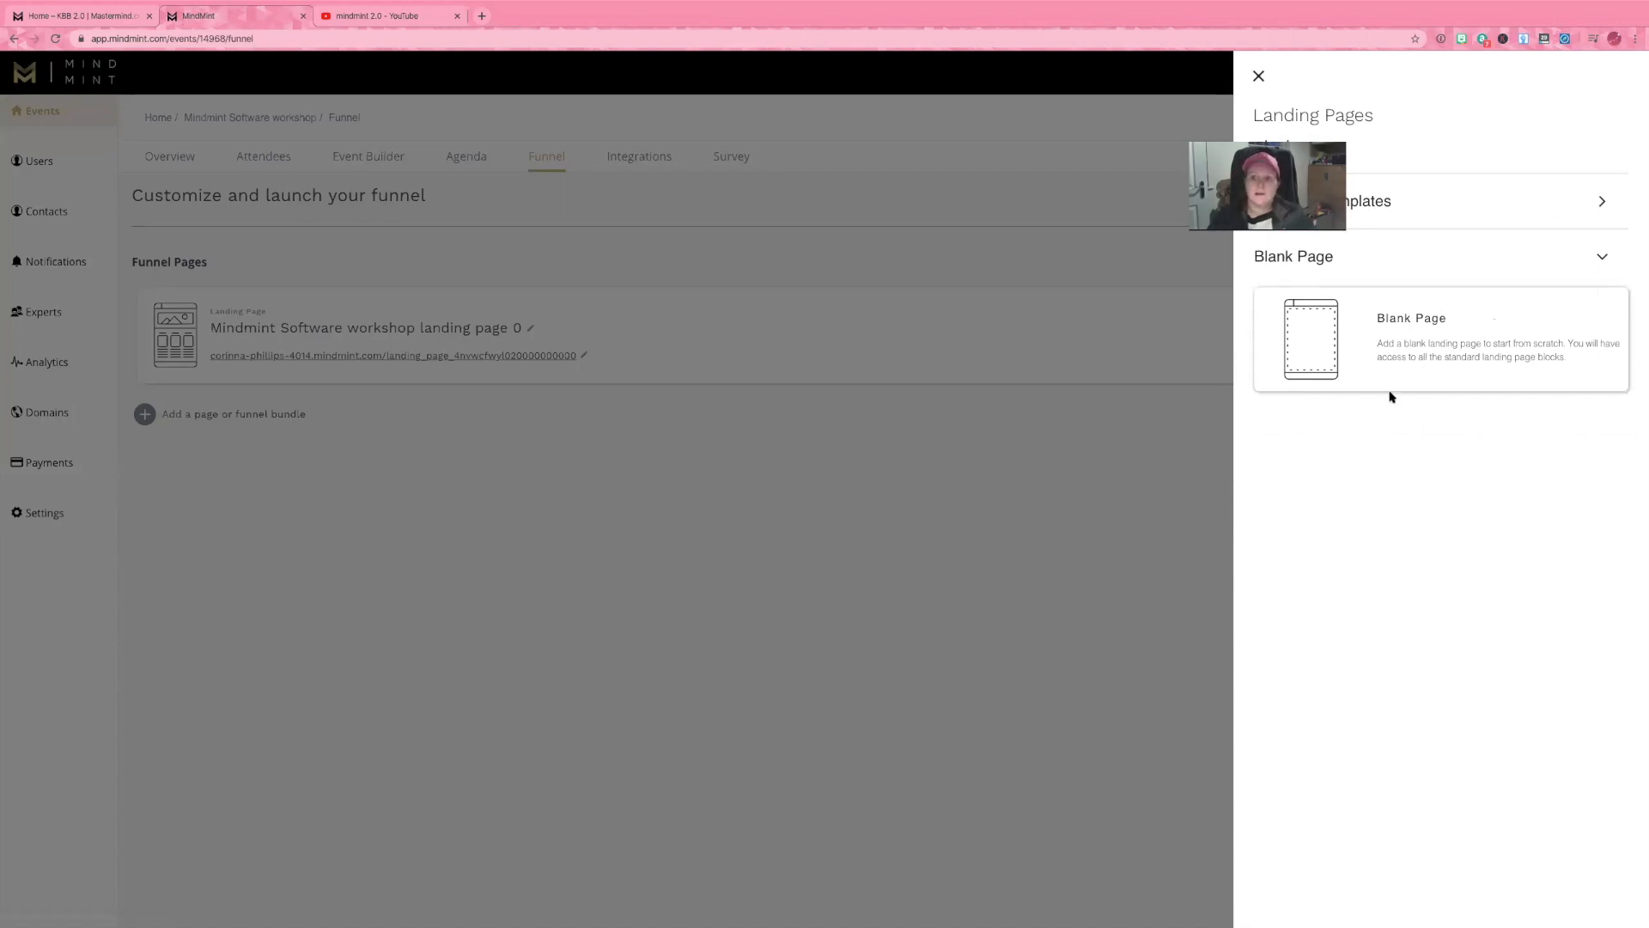
{"action": "left_click", "coordinate": [1375, 331]}
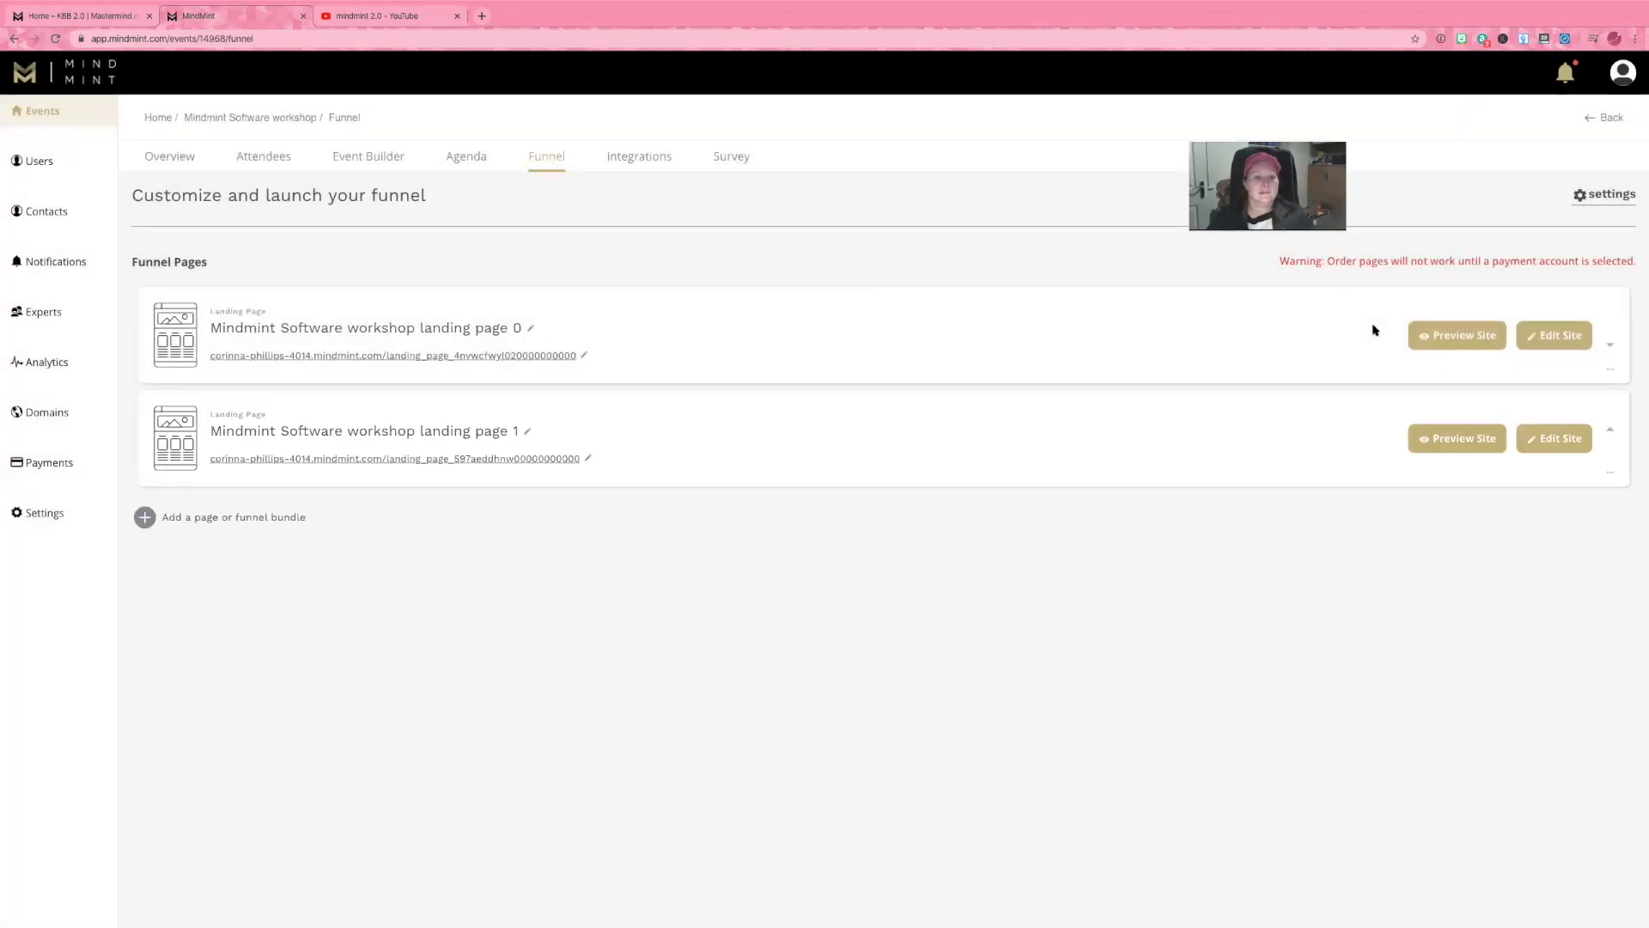
Open the new blank landing page for editing and add a Text element with an empty Image placeholder below it.
{"action": "left_click", "coordinate": [1553, 440]}
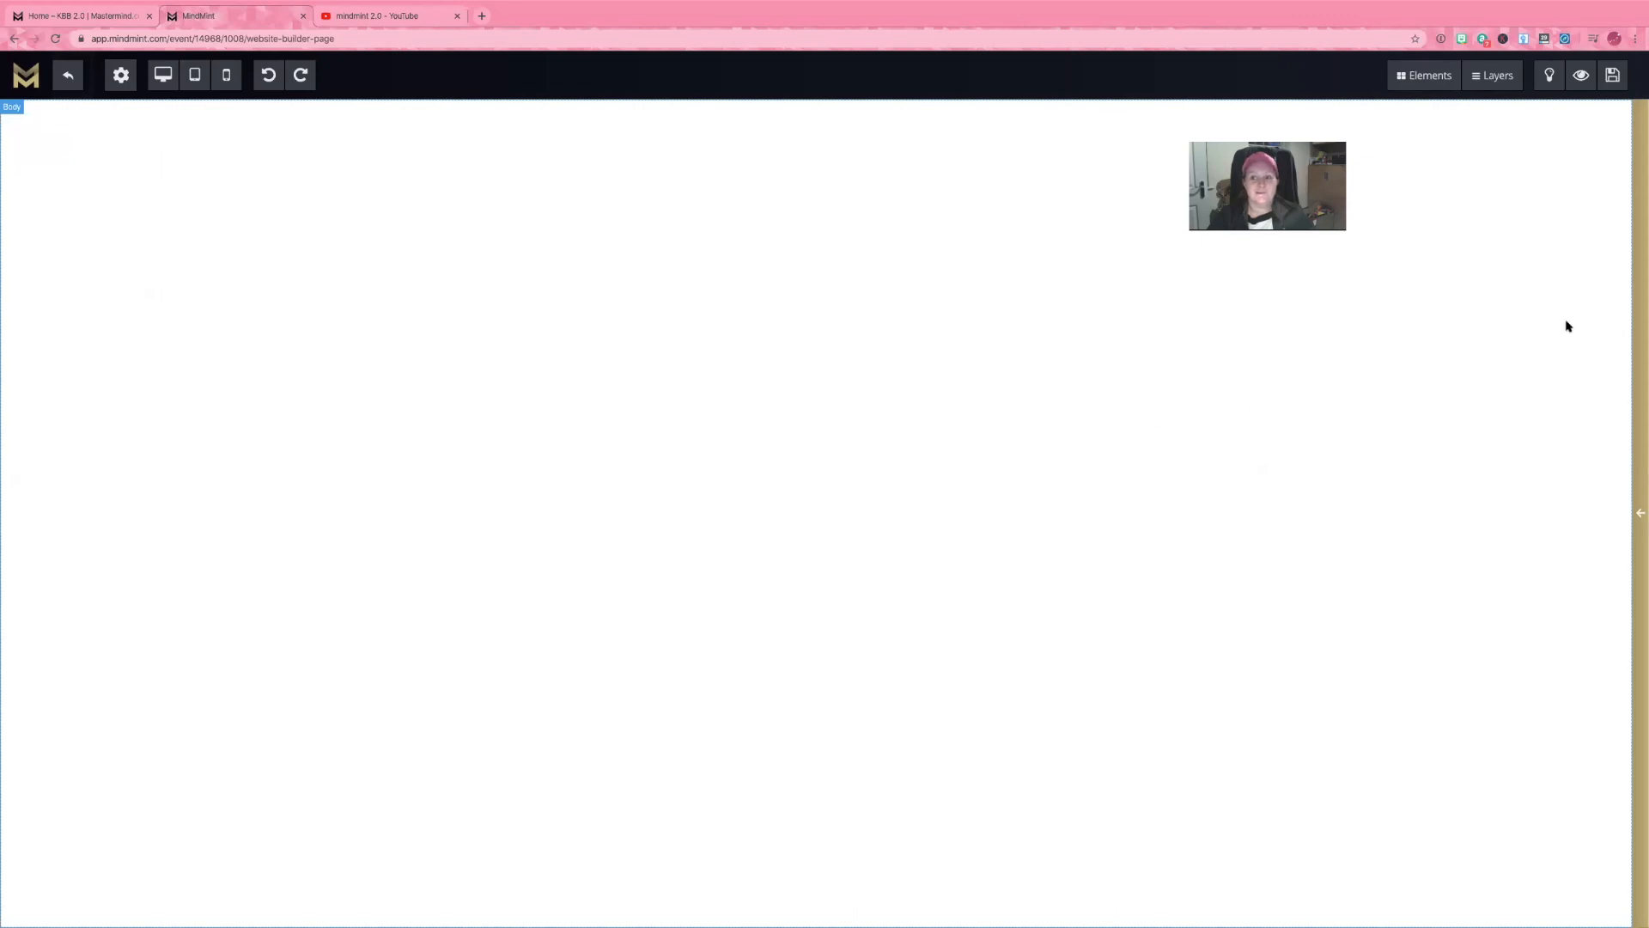
{"action": "left_click", "coordinate": [1416, 80]}
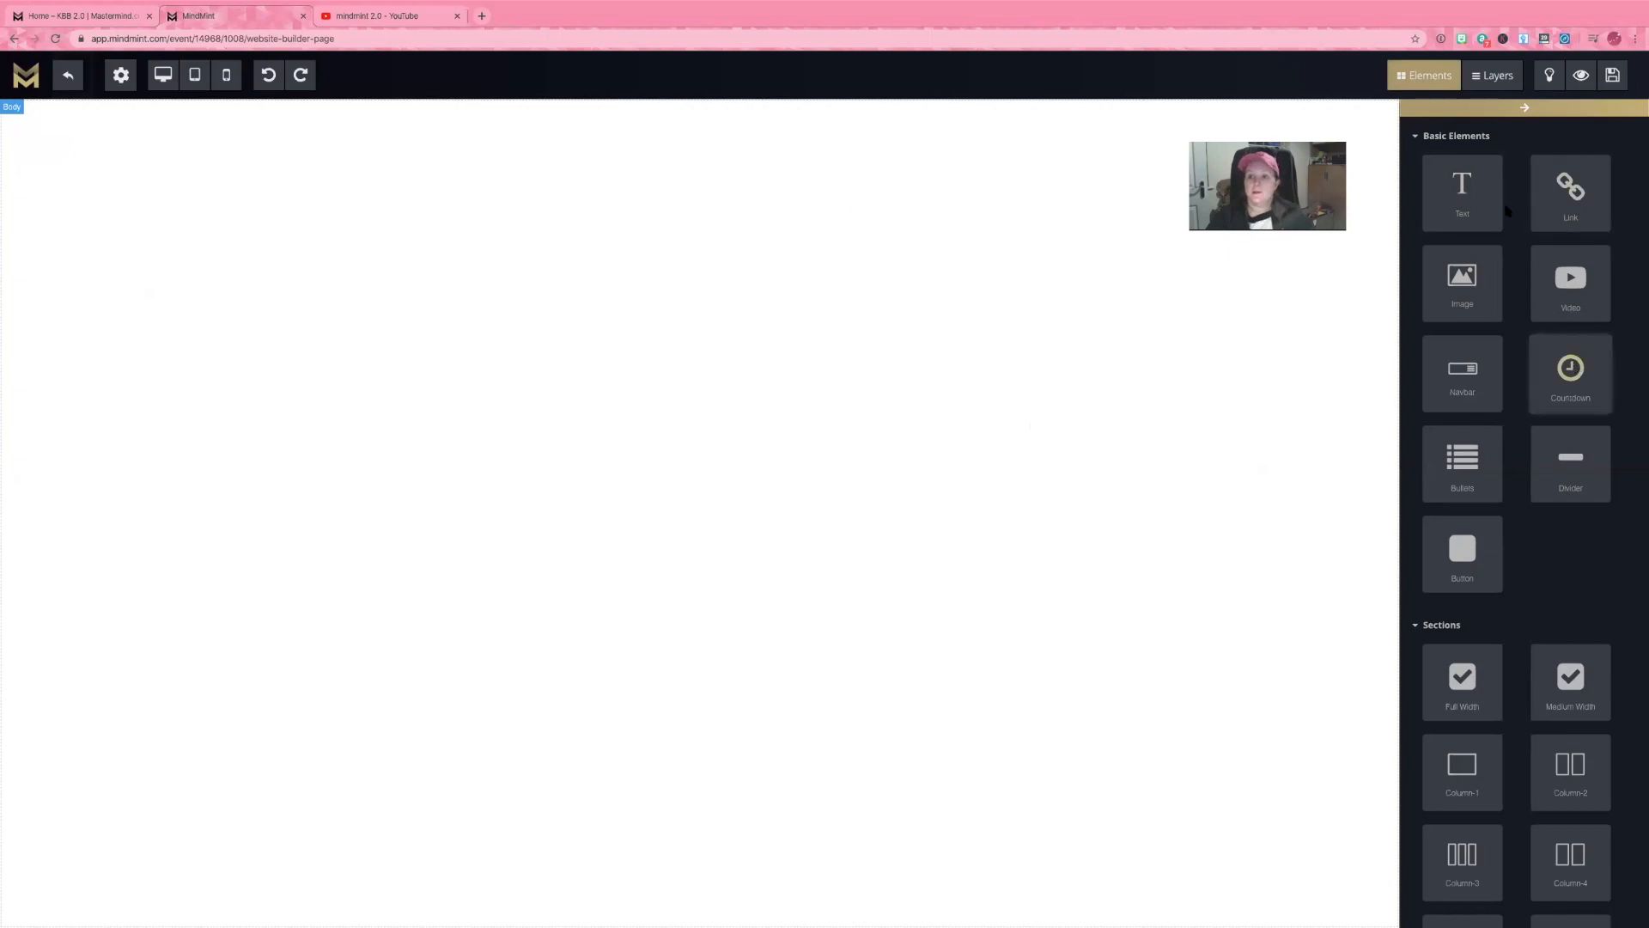
{"action": "left_click_drag", "start_coordinate": [822, 160], "coordinate": [790, 139]}
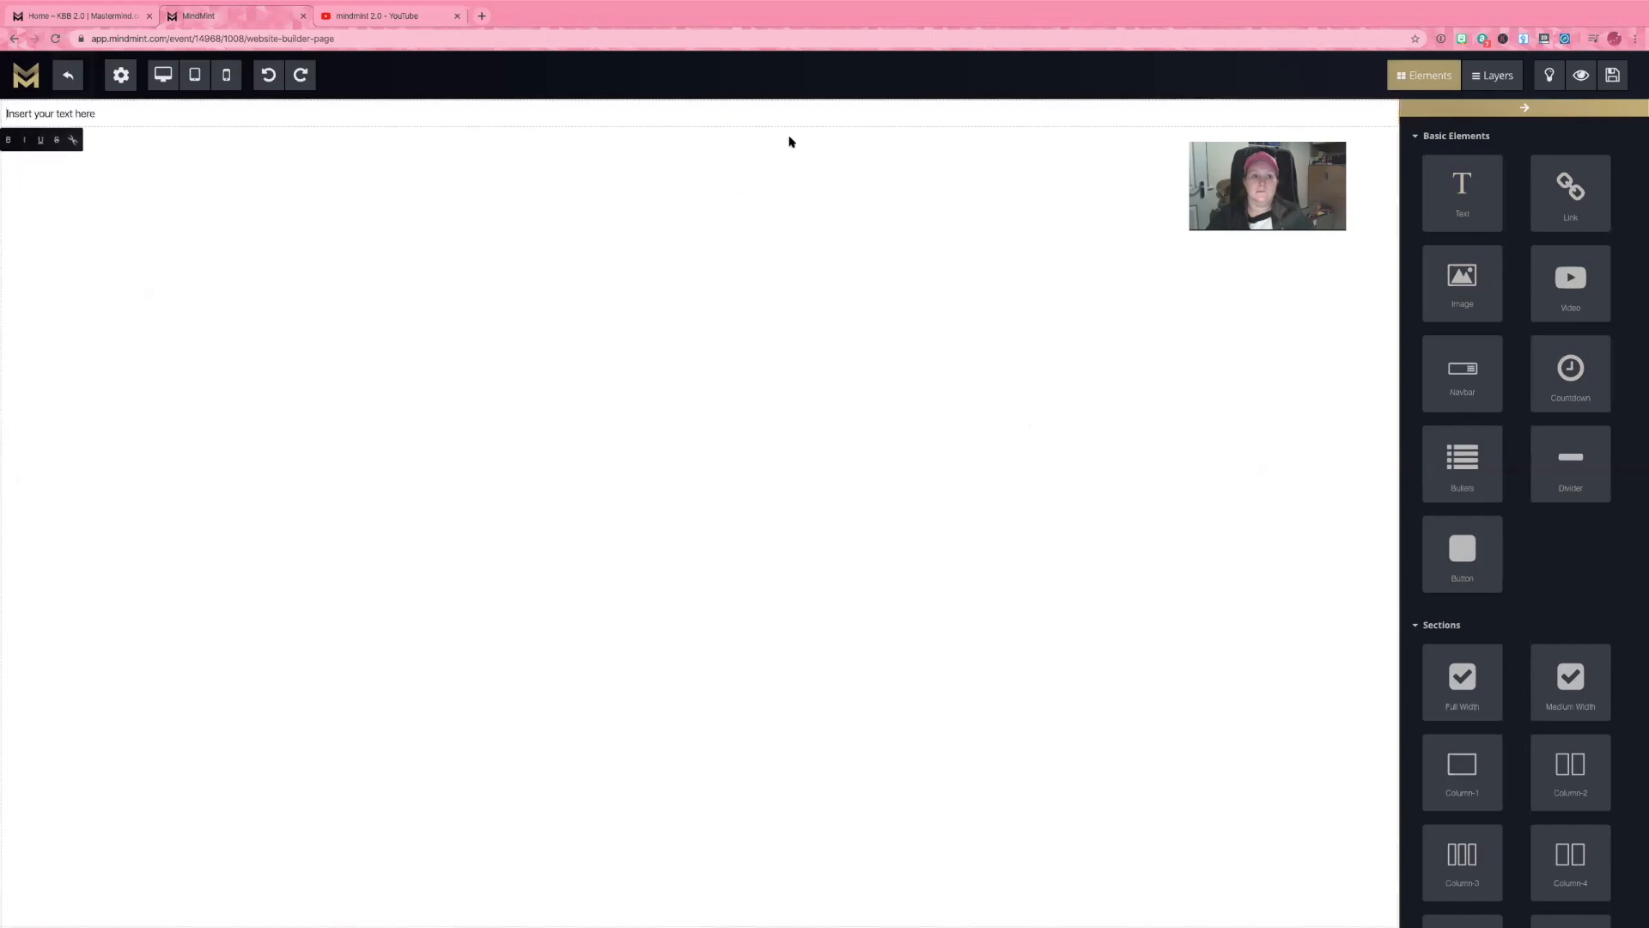
{"action": "left_click_drag", "start_coordinate": [1465, 301], "coordinate": [766, 221]}
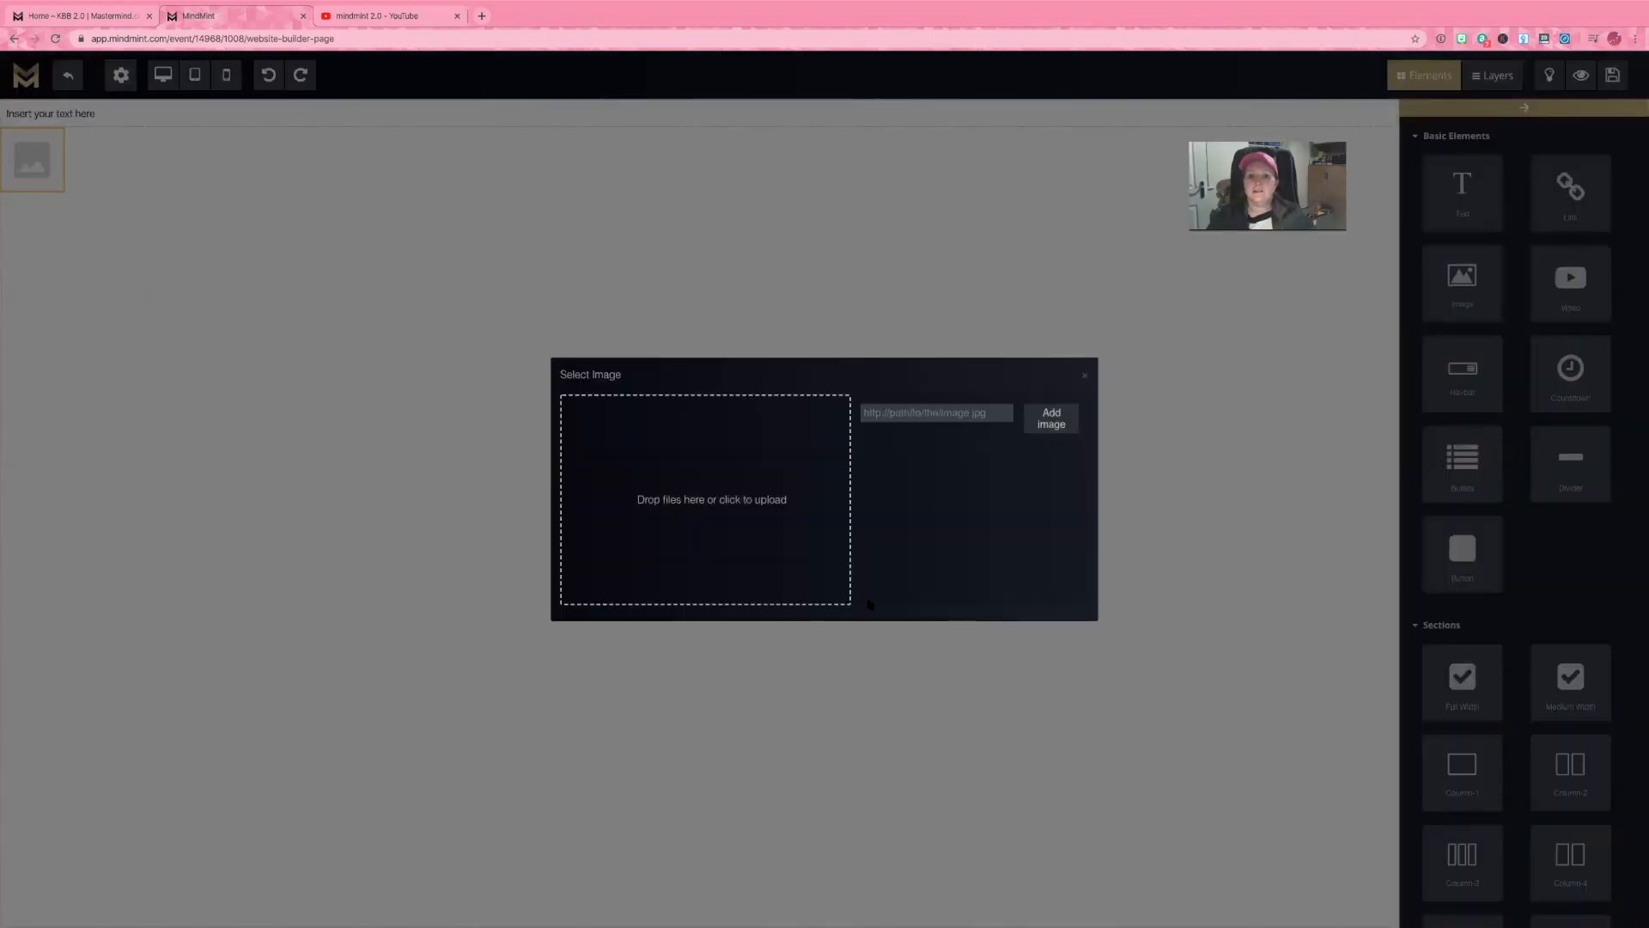
{"action": "left_click", "coordinate": [1085, 376]}
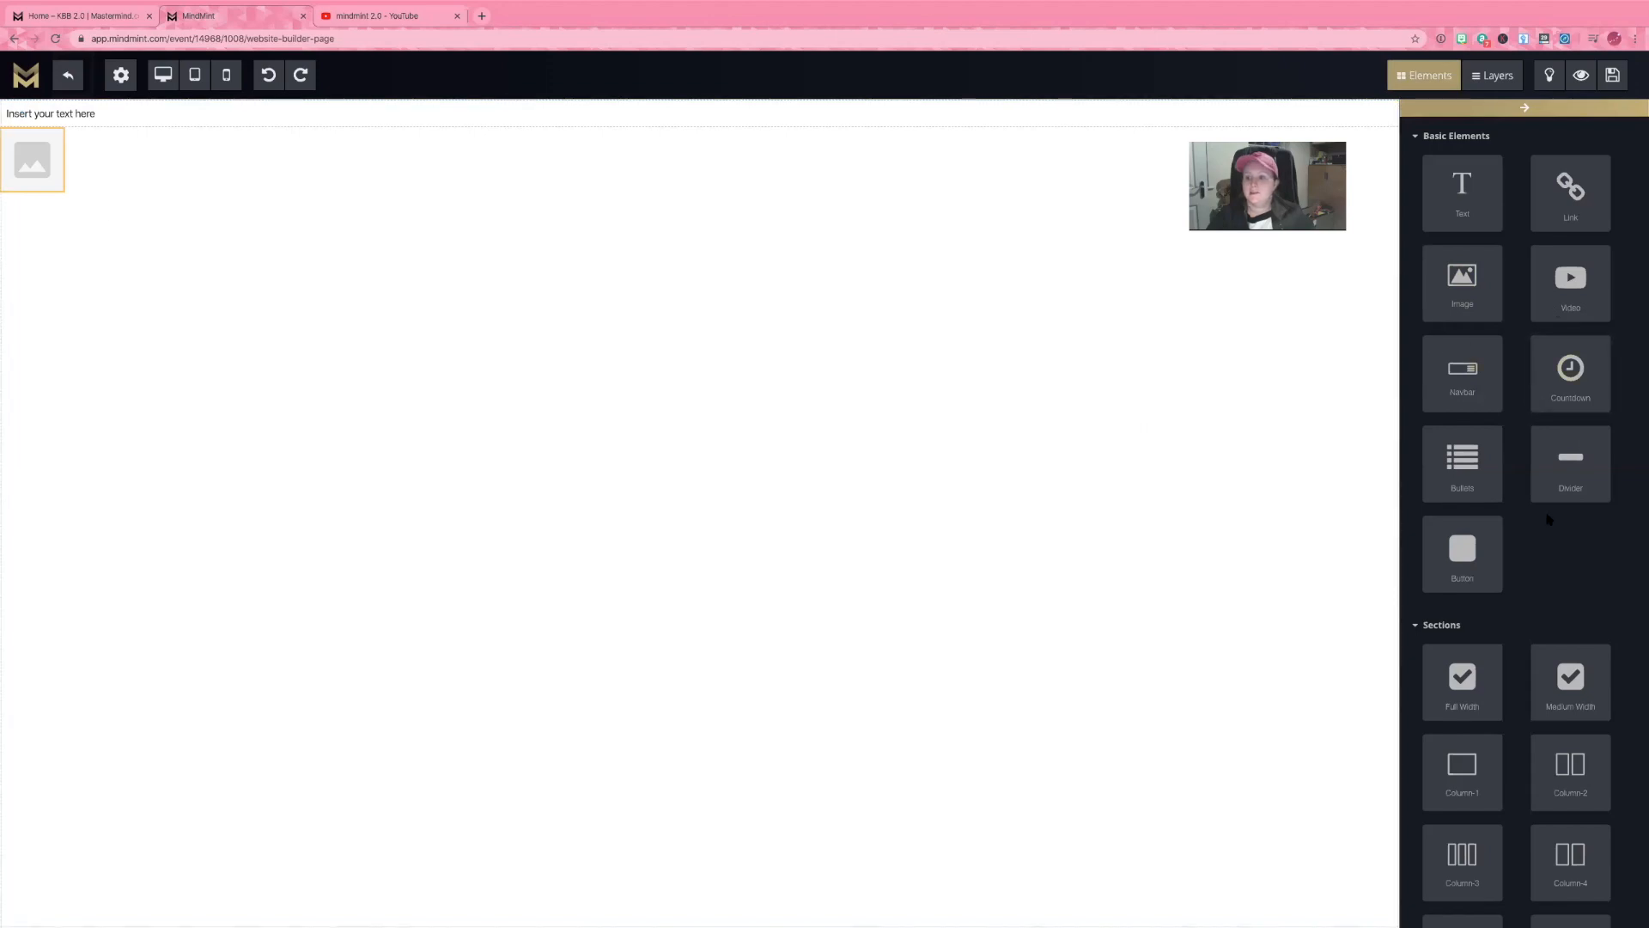
Add a Divider, a second Text element and a Button below the image placeholder.
{"action": "left_click_drag", "start_coordinate": [1577, 461], "coordinate": [496, 296]}
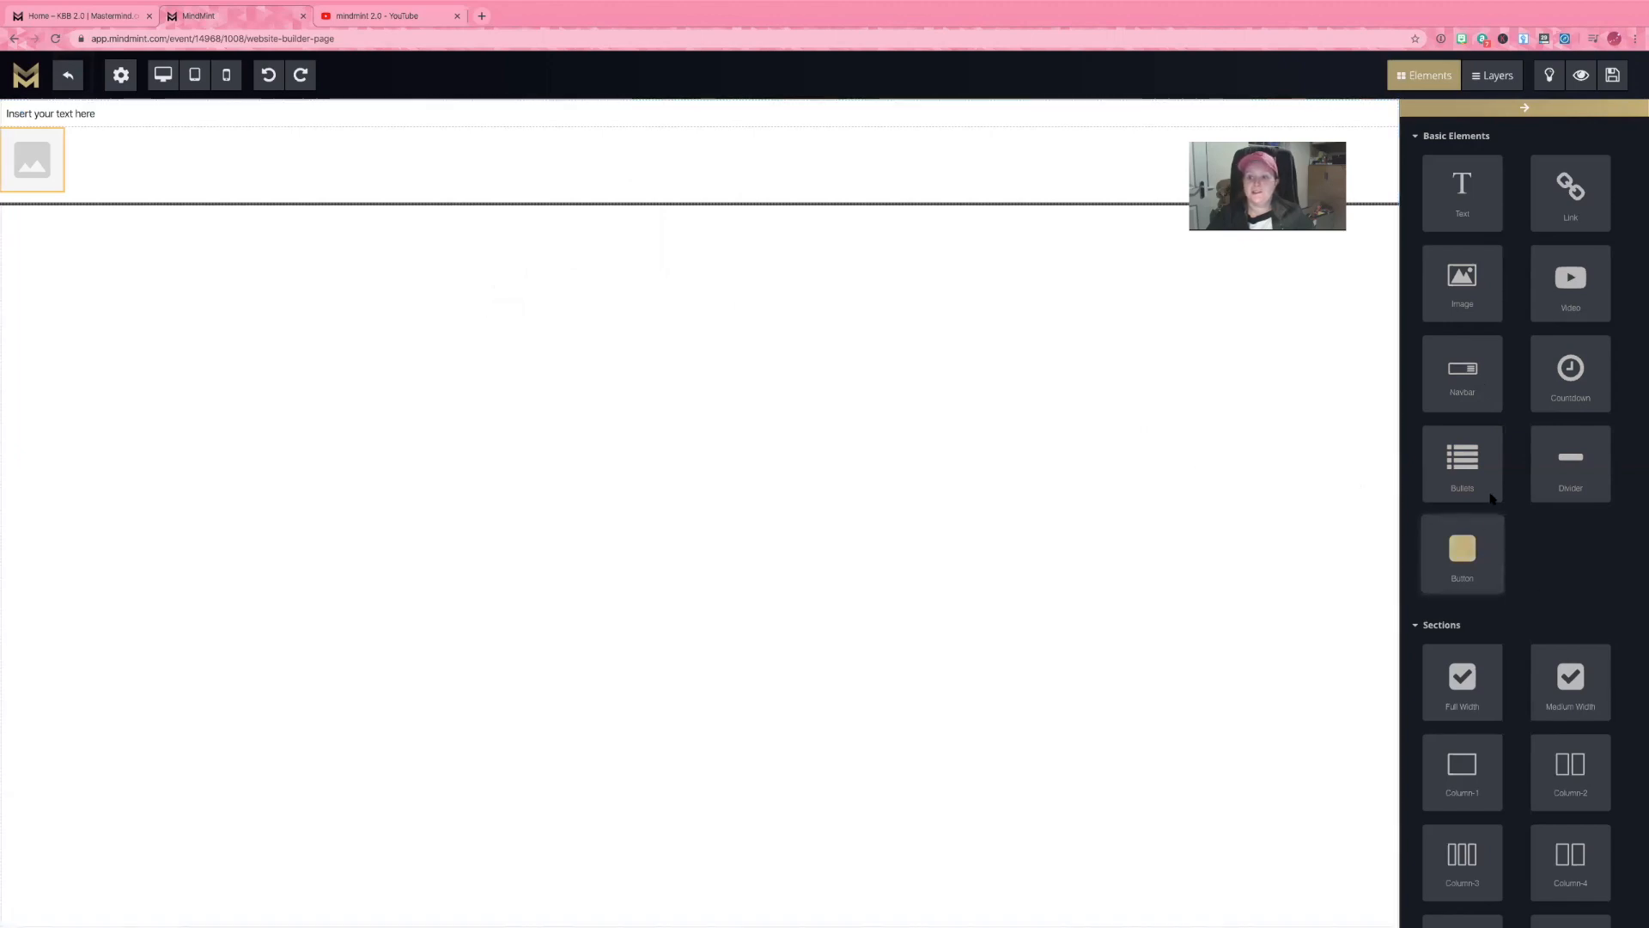
{"action": "left_click_drag", "start_coordinate": [1462, 193], "coordinate": [836, 287]}
{"action": "left_click_drag", "start_coordinate": [1506, 583], "coordinate": [692, 353]}
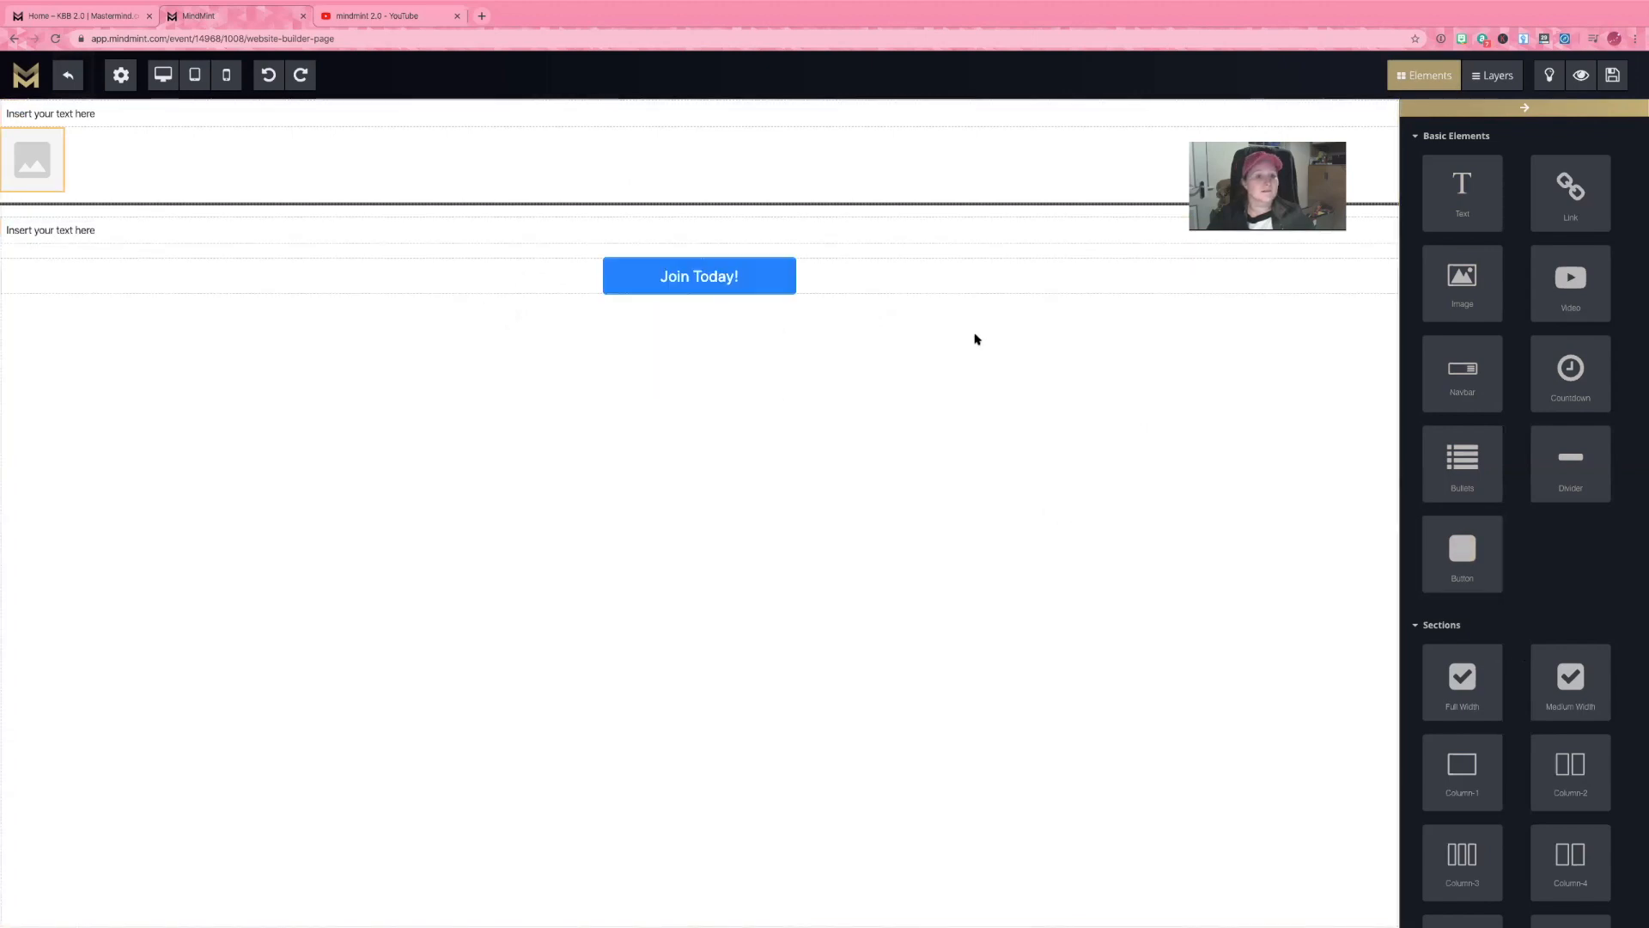
Open the settings of the first text element and leave the page builder, discarding the unsaved changes.
{"action": "left_click", "coordinate": [109, 116]}
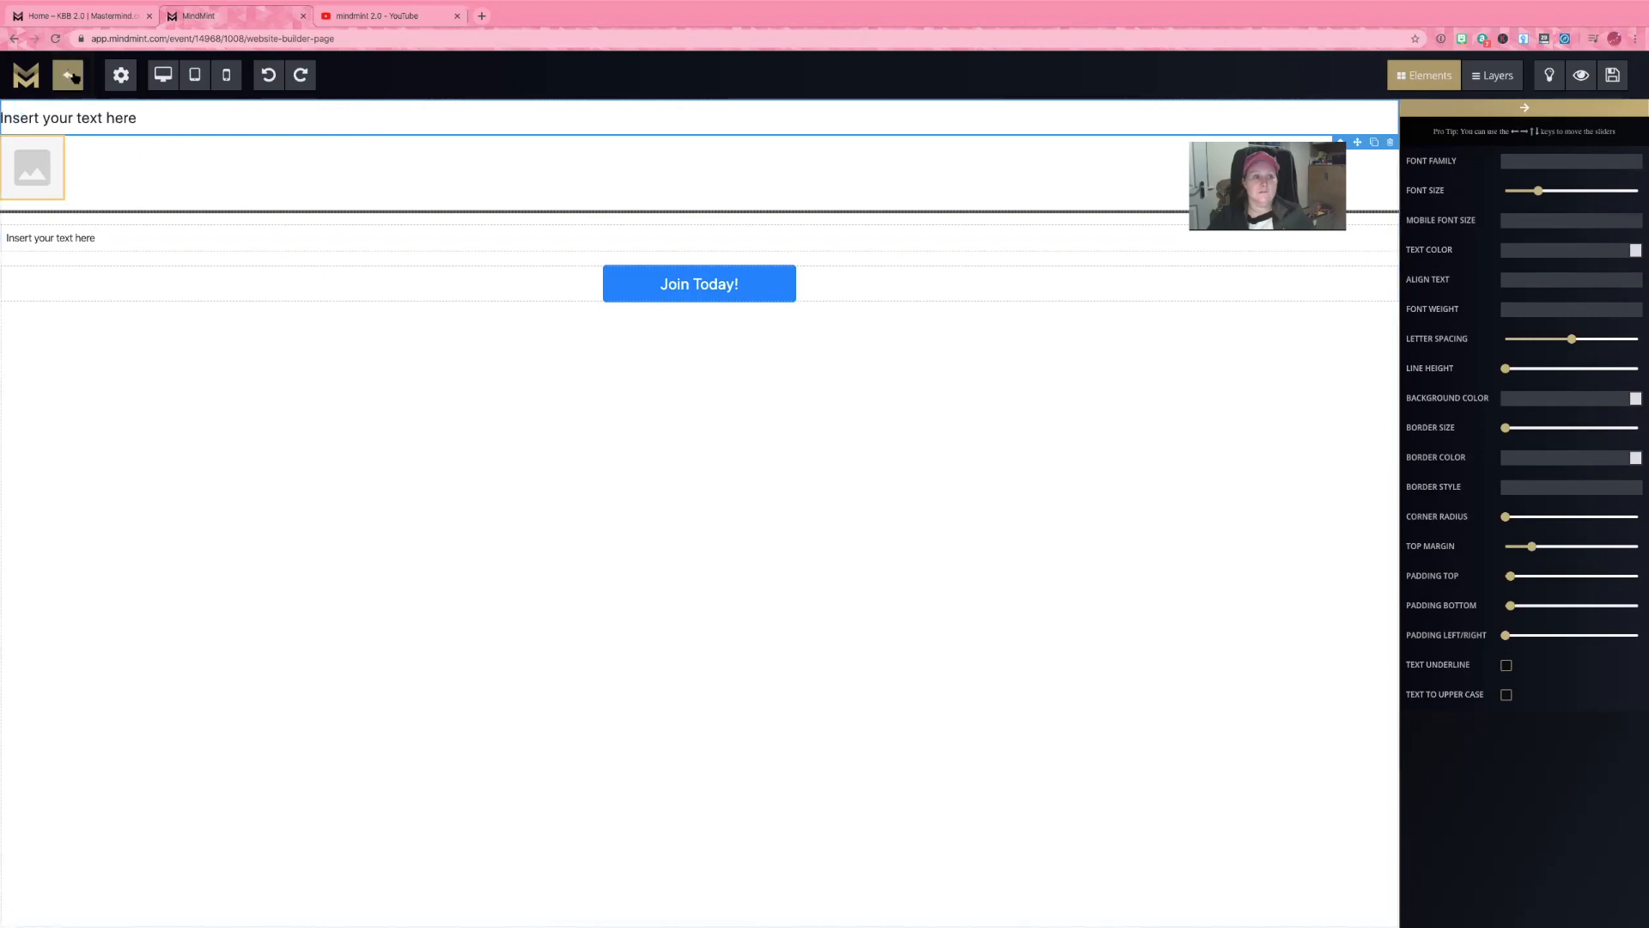
{"action": "left_click", "coordinate": [73, 78]}
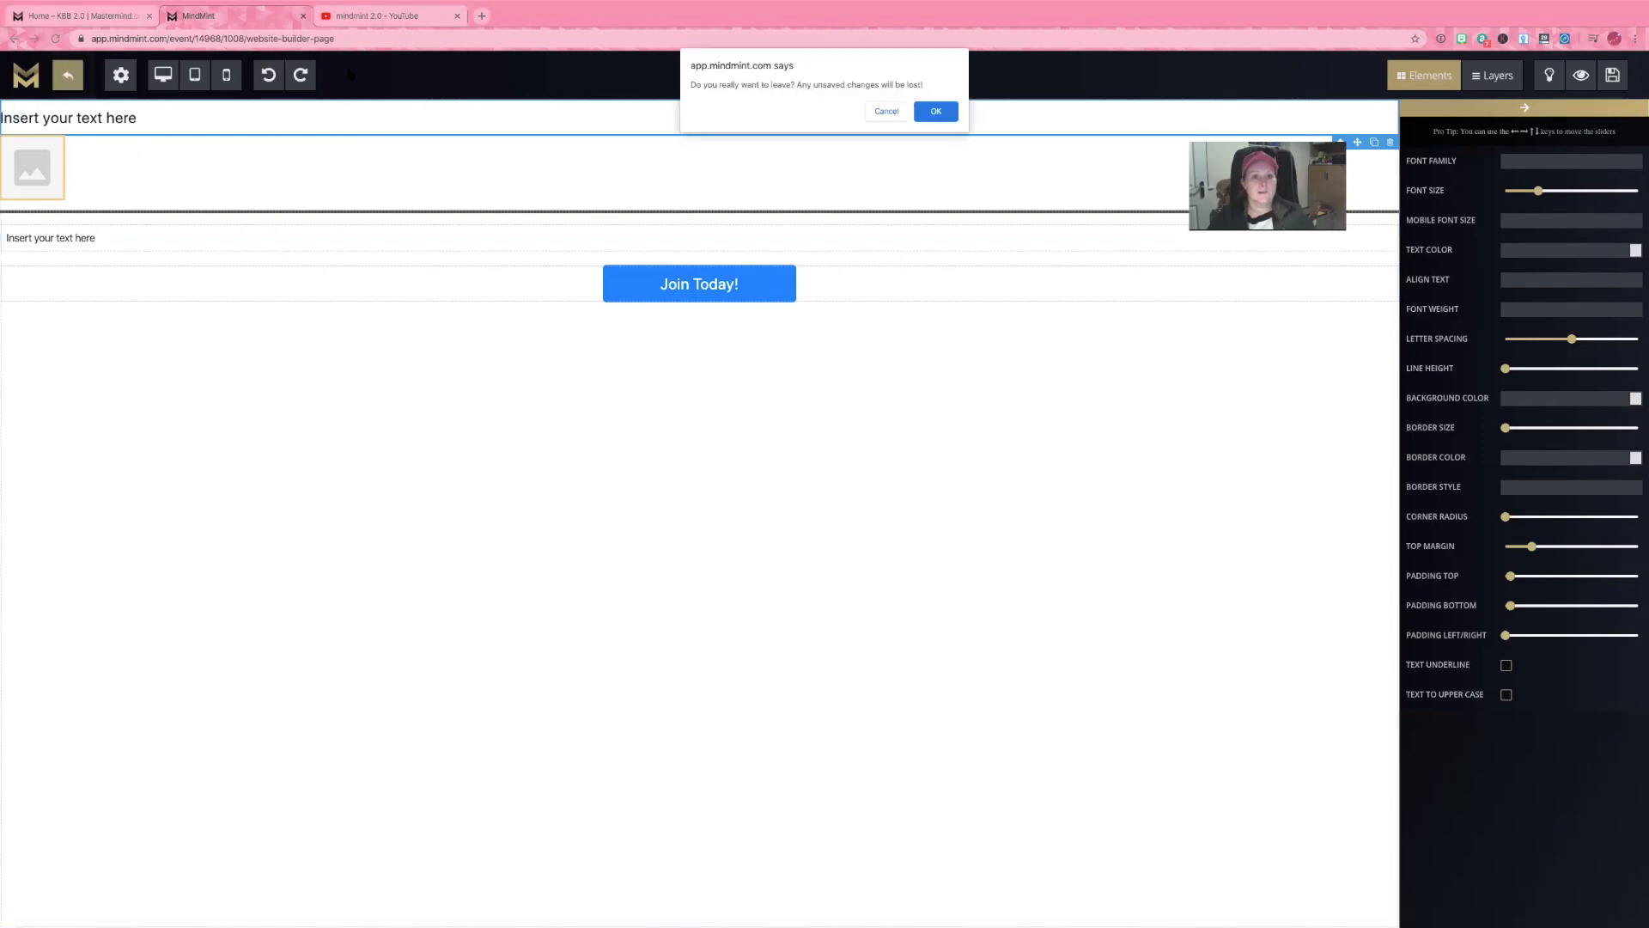
{"action": "left_click", "coordinate": [932, 113]}
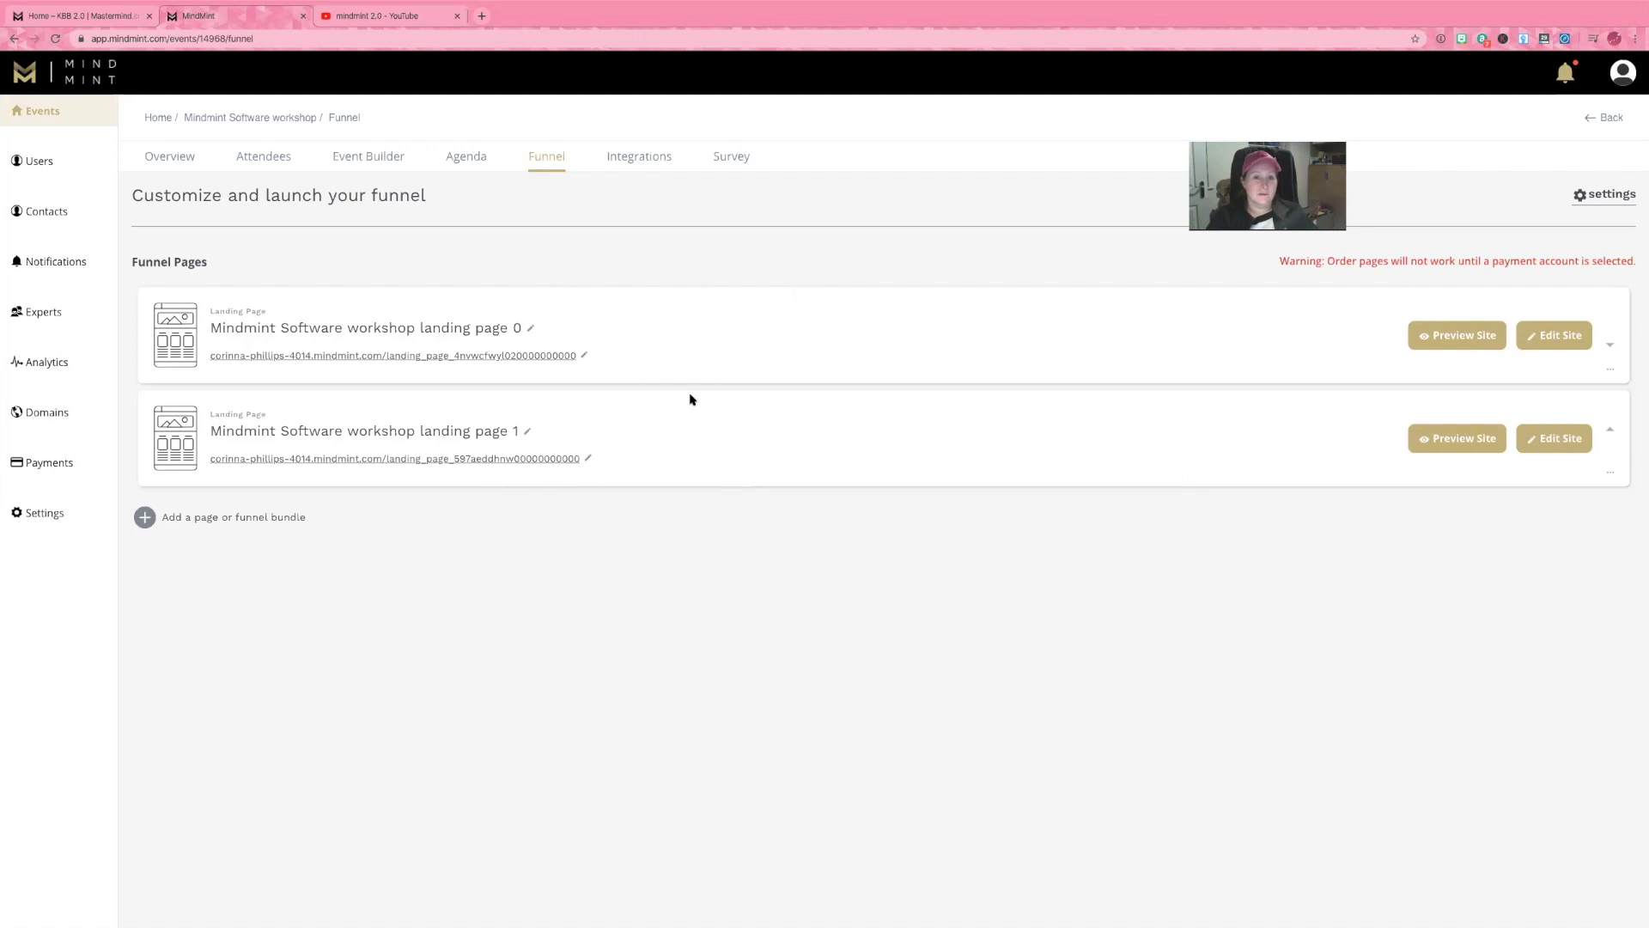
Look at the event's Integrations, Attendees and Agenda pages.
{"action": "left_click", "coordinate": [636, 160]}
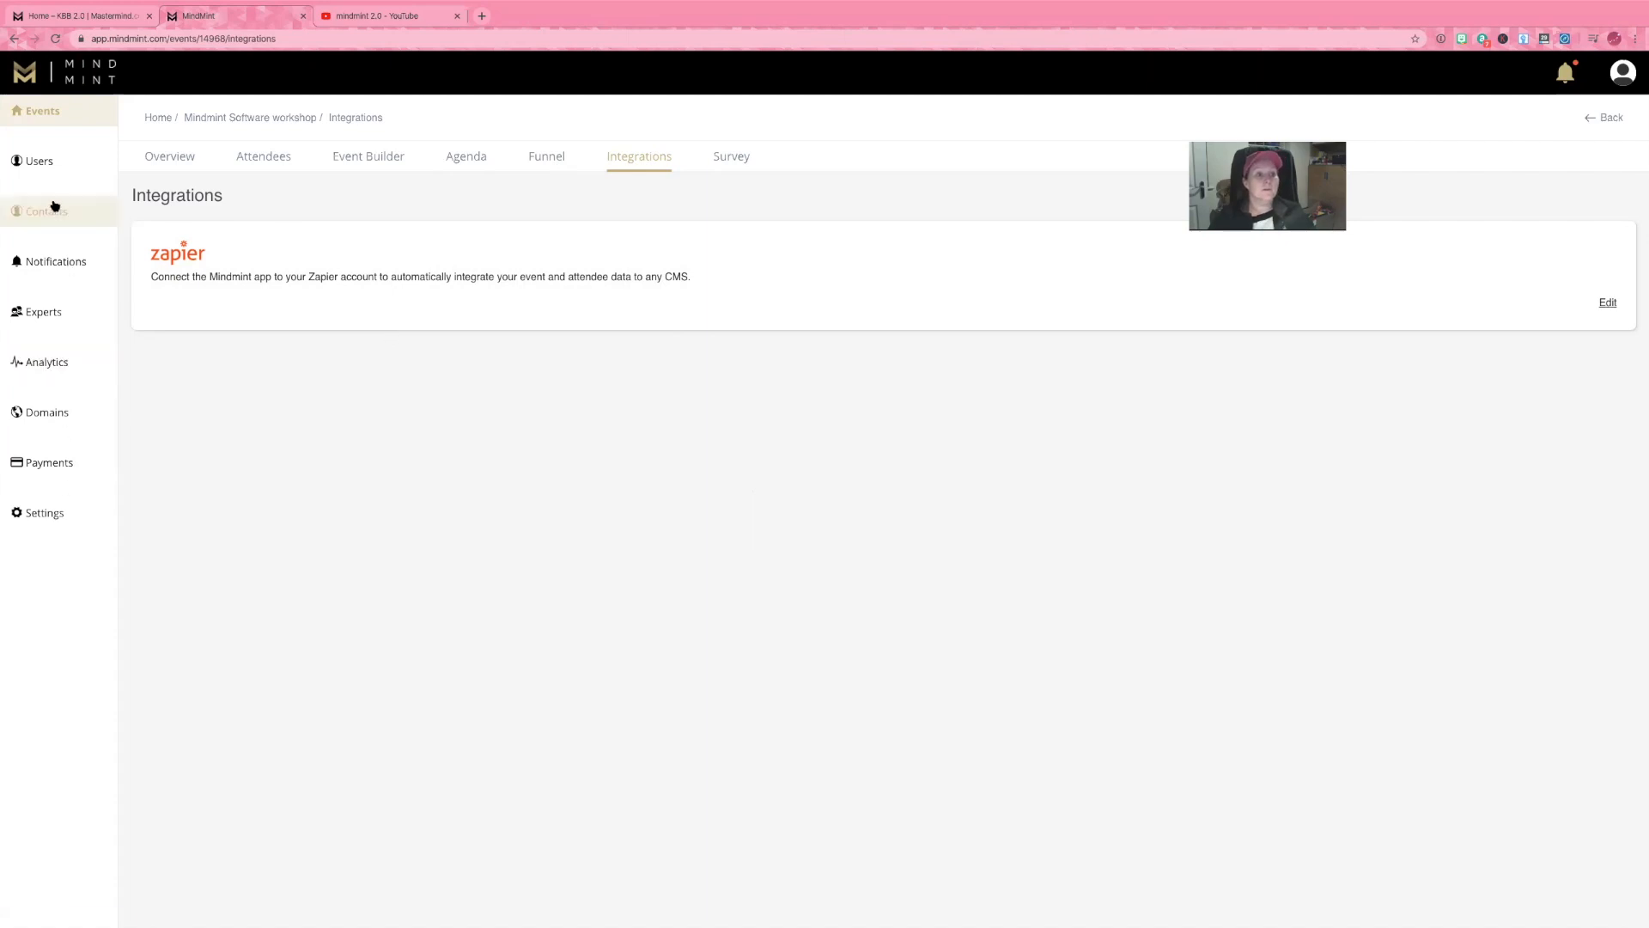
{"action": "left_click", "coordinate": [262, 157]}
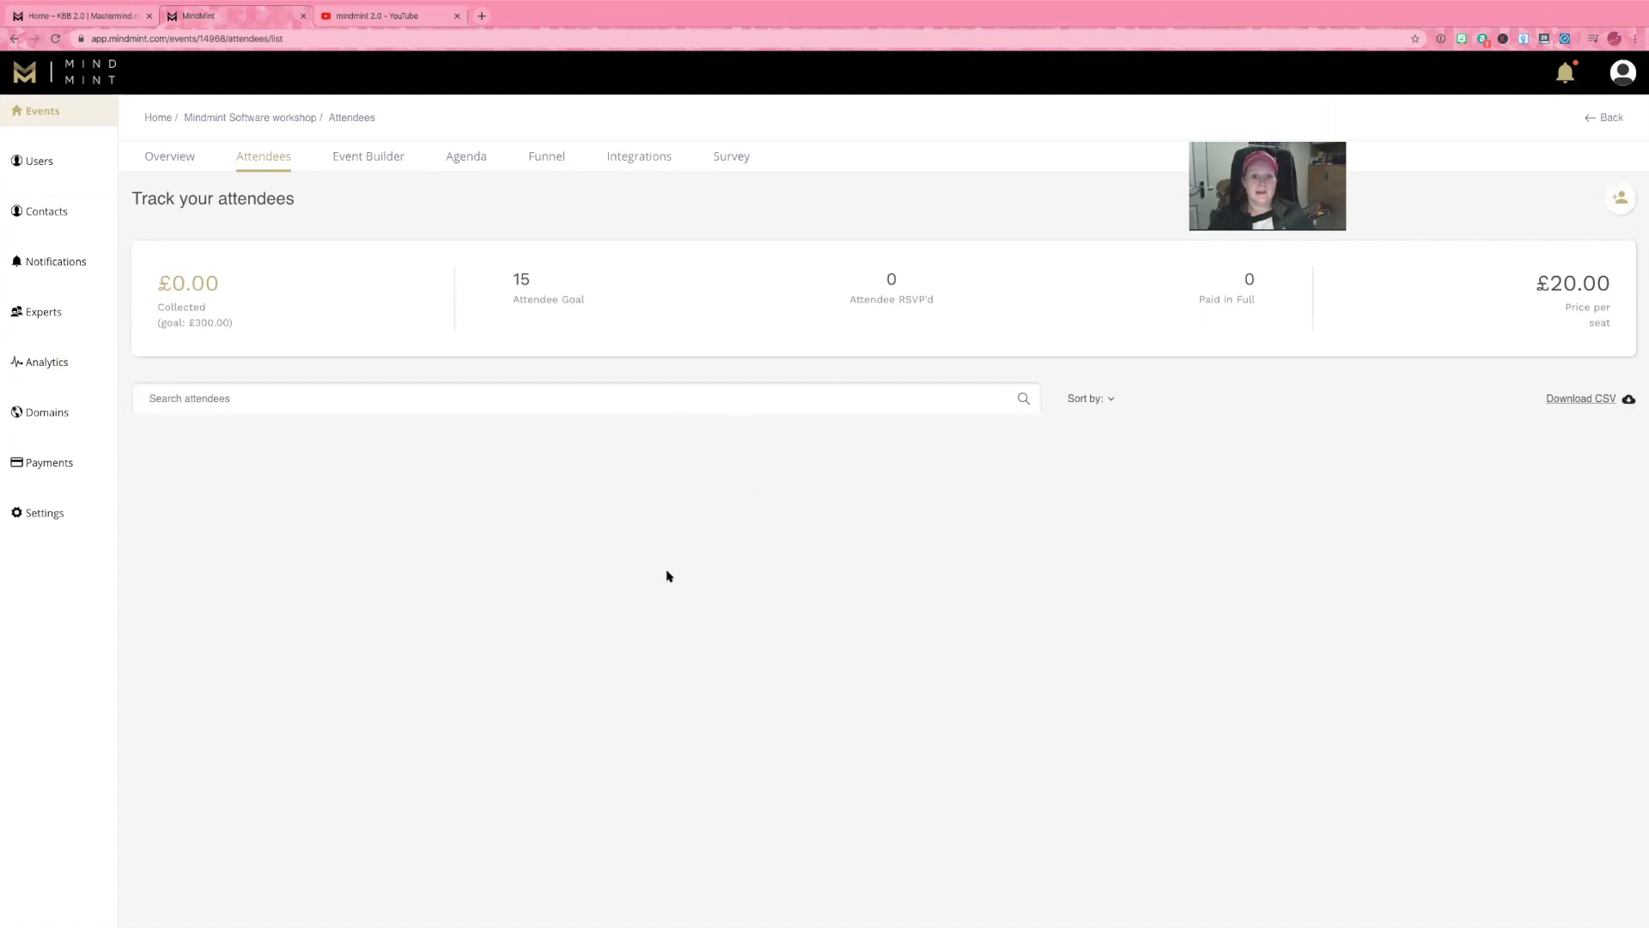
{"action": "left_click", "coordinate": [469, 161]}
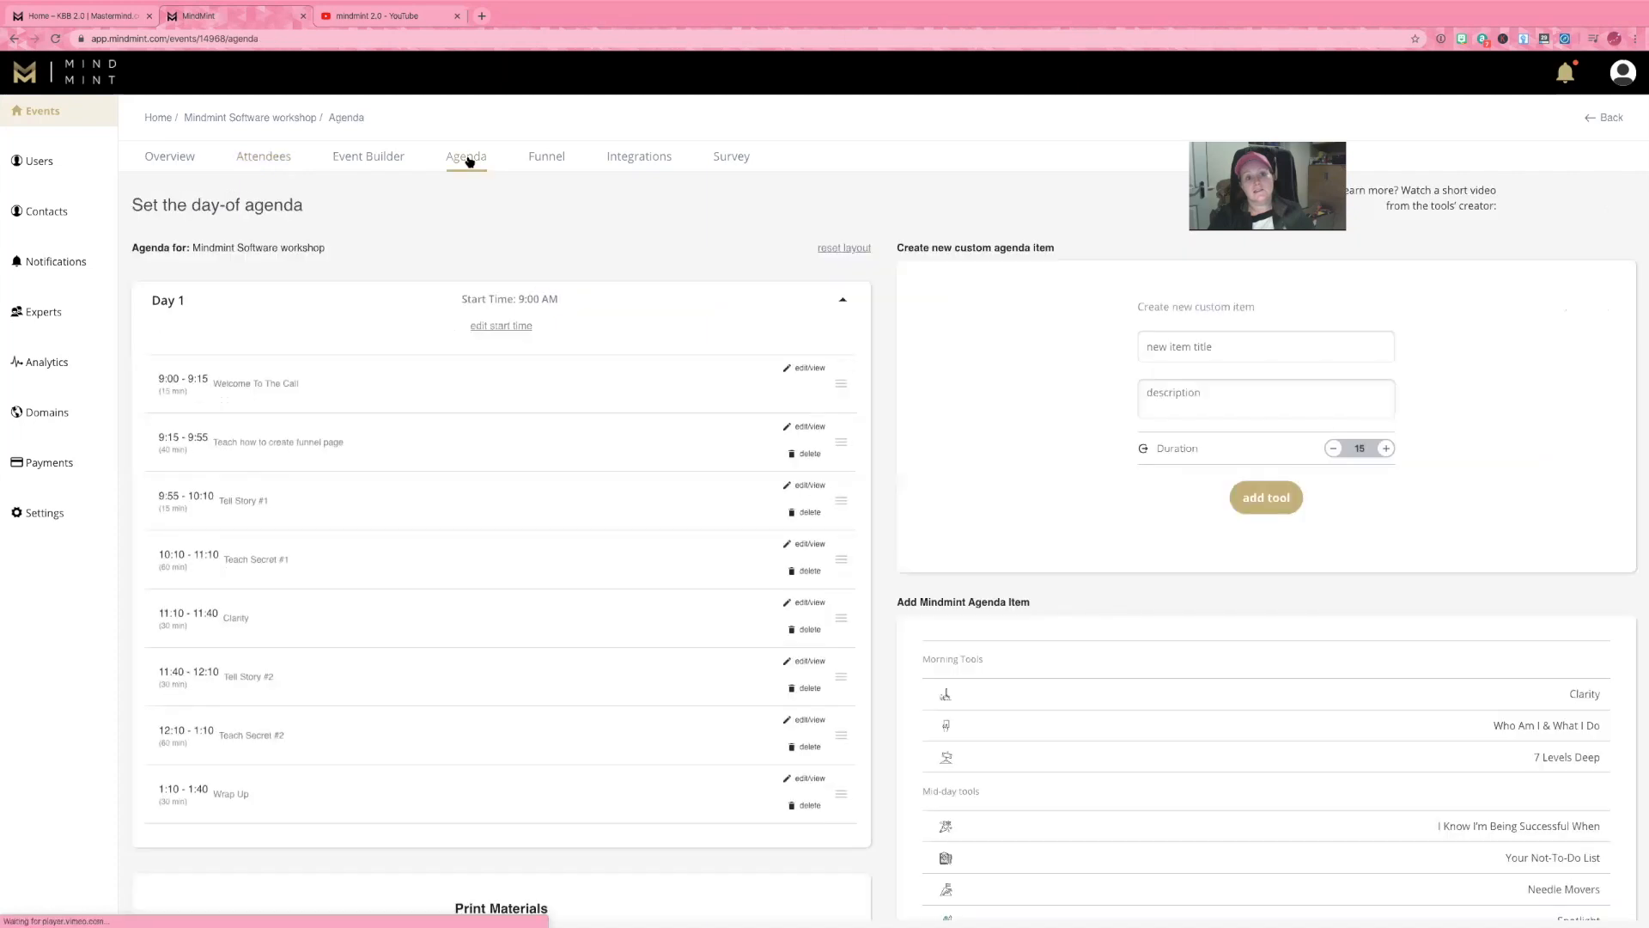